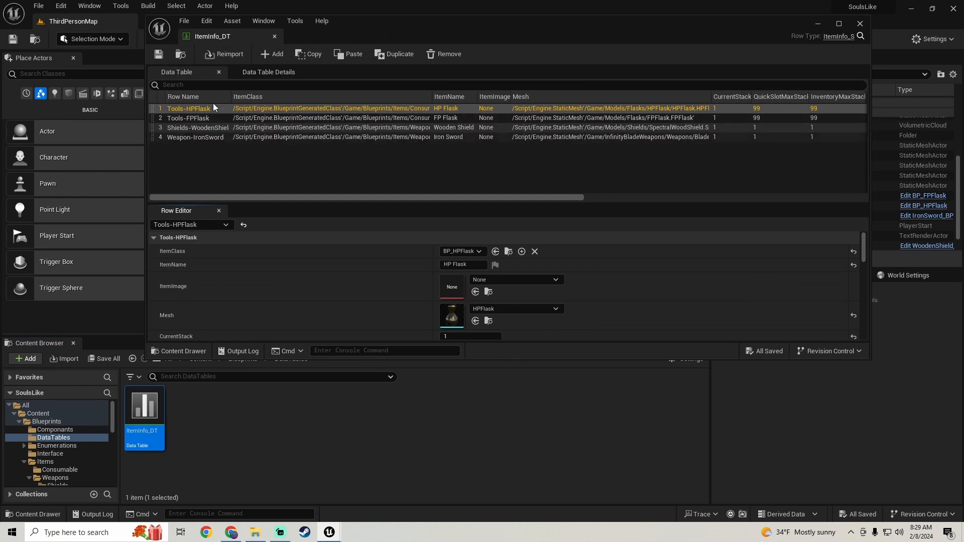
left_click(820, 23)
right_click_drag(532, 191, 488, 191)
key("w")
key("s")
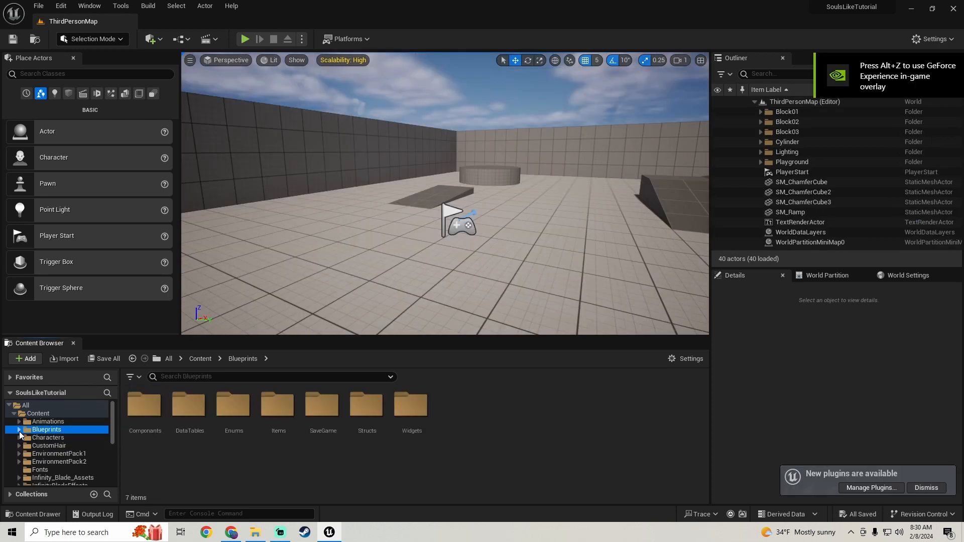
right_click_drag(445, 194, 467, 196)
key("d")
right_click_drag(324, 261, 290, 254)
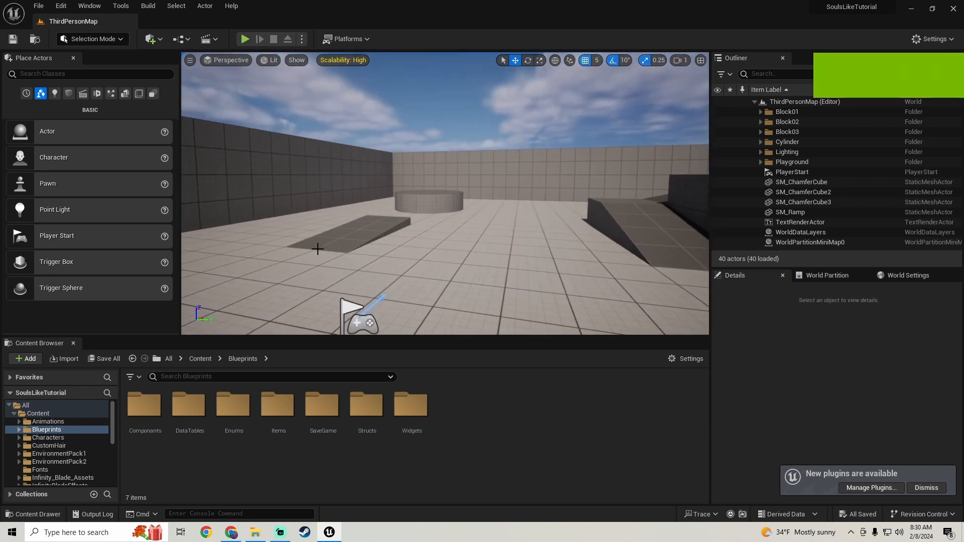
Switch to the Epic Games Launcher and search the Unreal Engine library's vault for "weapon".
left_click(12, 532)
scroll(56, 322, "down", 10)
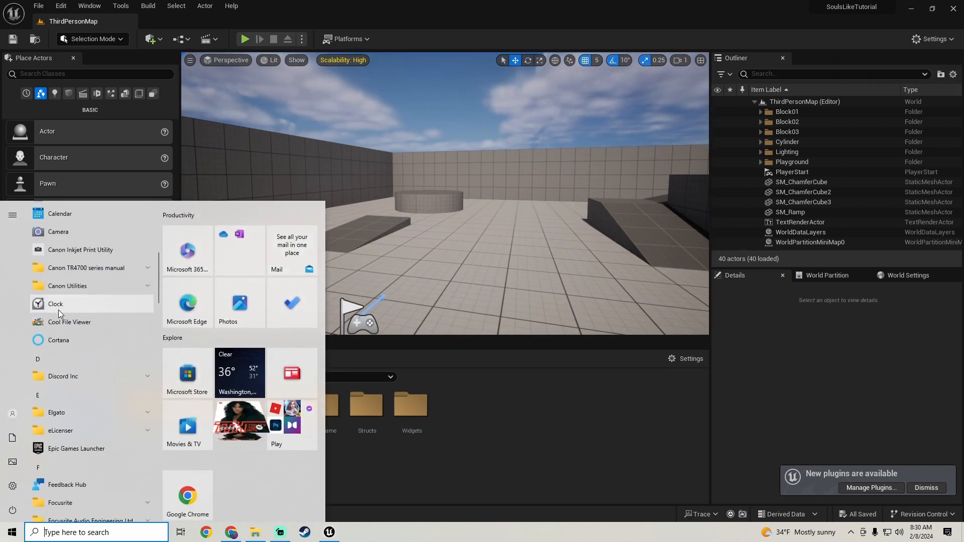
scroll(58, 310, "up", 1)
left_click(71, 306)
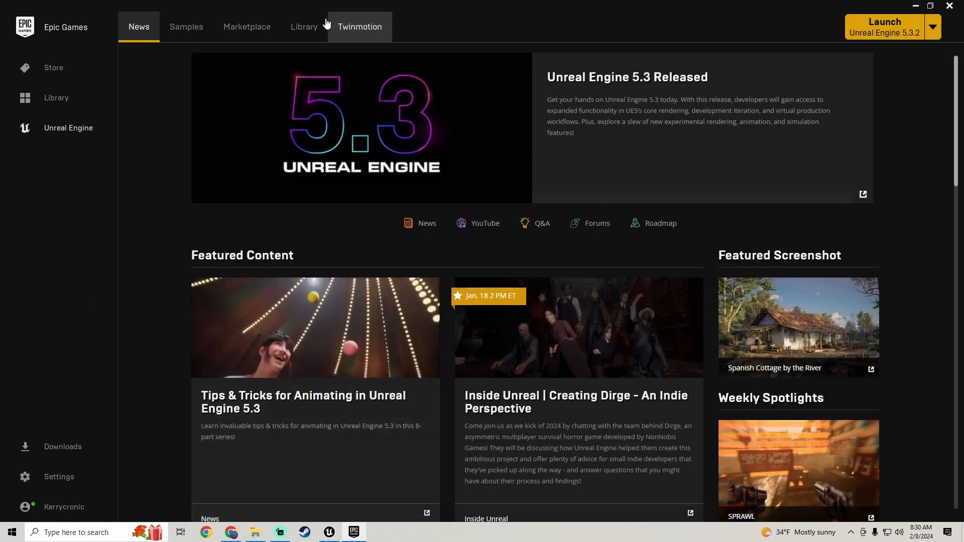
left_click(315, 30)
scroll(531, 291, "down", 2)
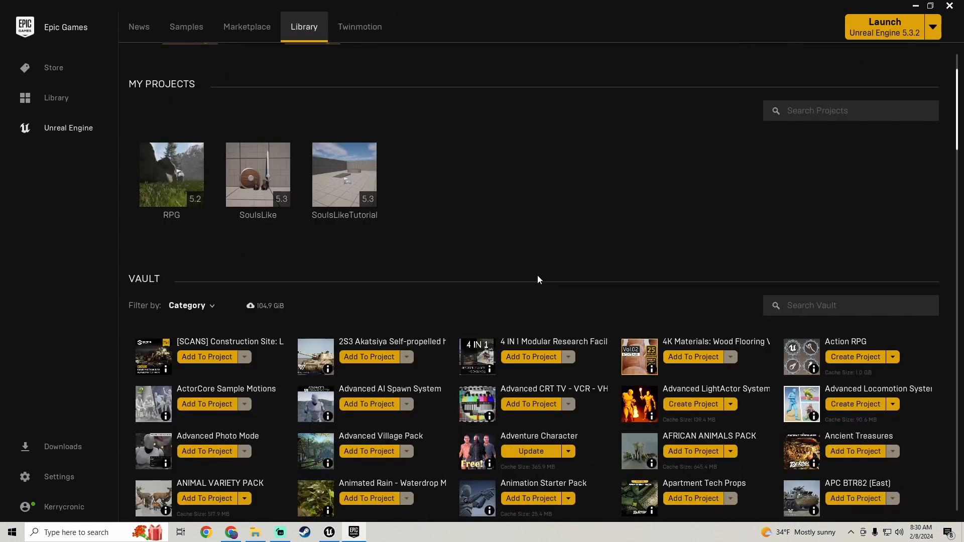
type("weapon")
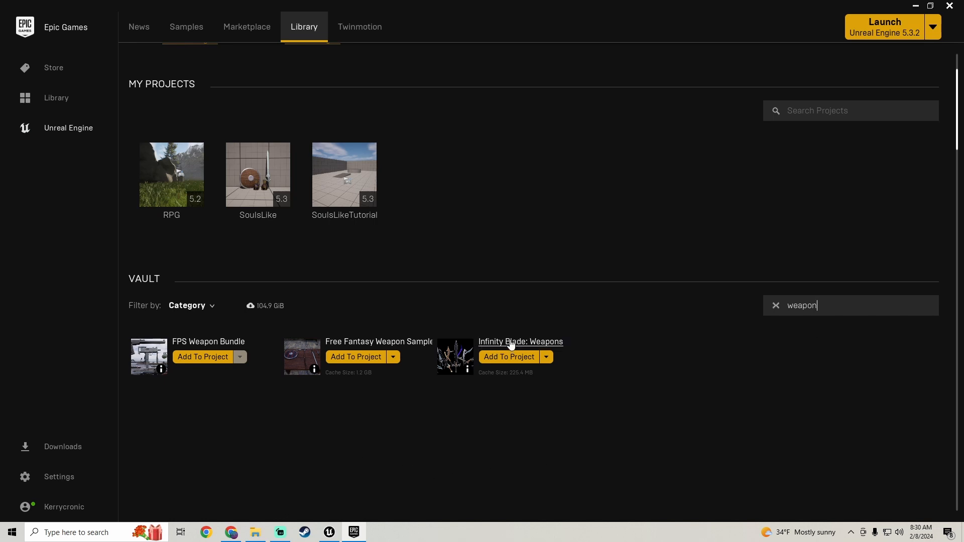
Add the Infinity Blade: Weapons asset pack to the SoulsLikeTutorial project.
left_click(506, 361)
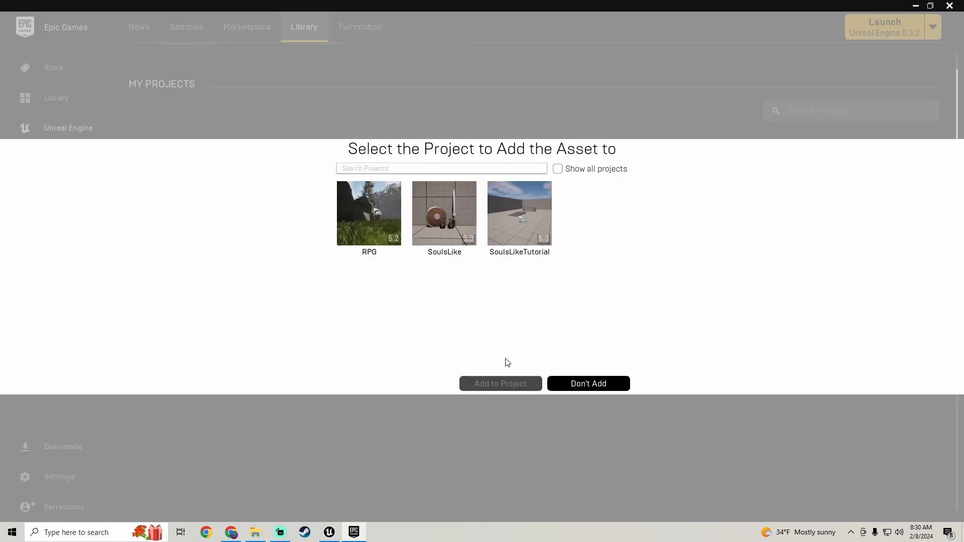
left_click(506, 216)
left_click(507, 383)
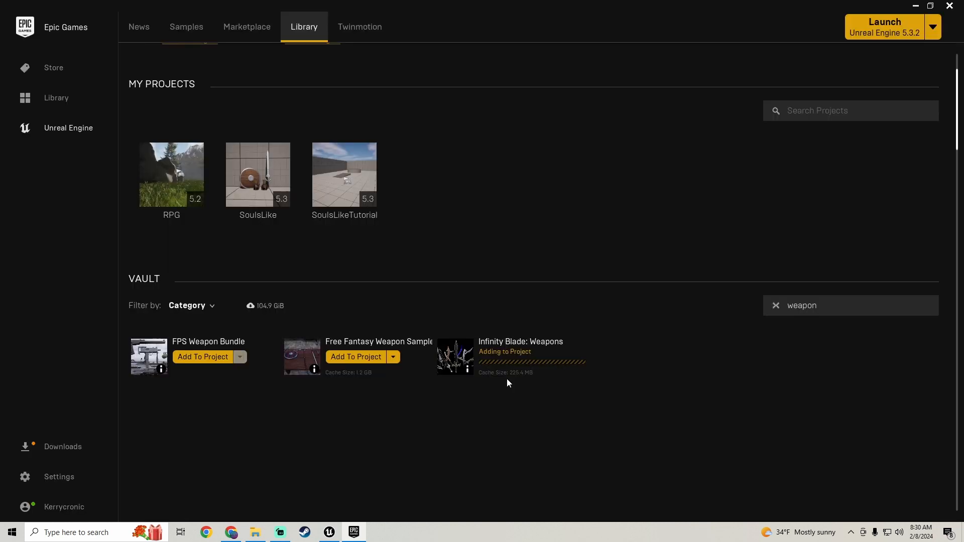
Switch to the Unreal Editor, add a new row to the ItemInfo_DT data table in the DataTables folder and save the table.
left_click(338, 534)
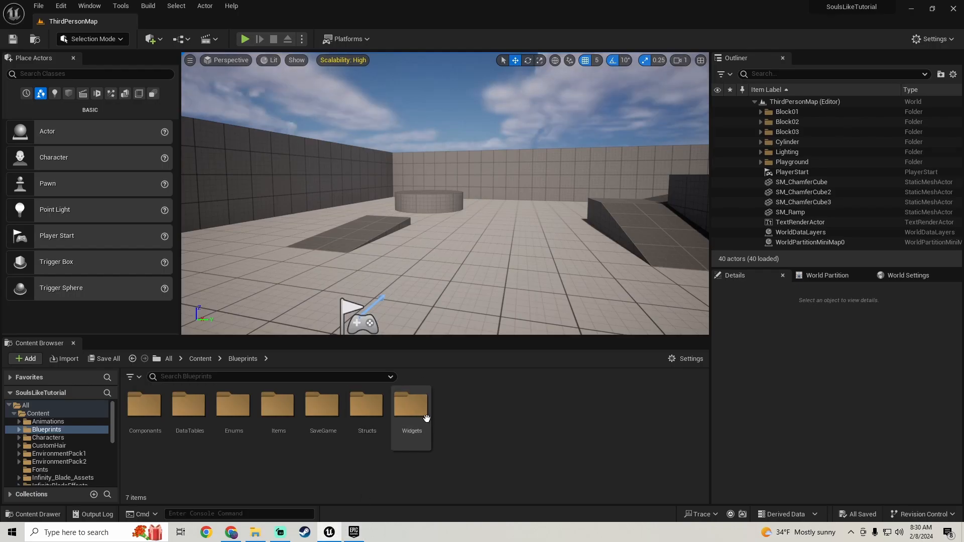
key("w")
right_click_drag(377, 217, 406, 213)
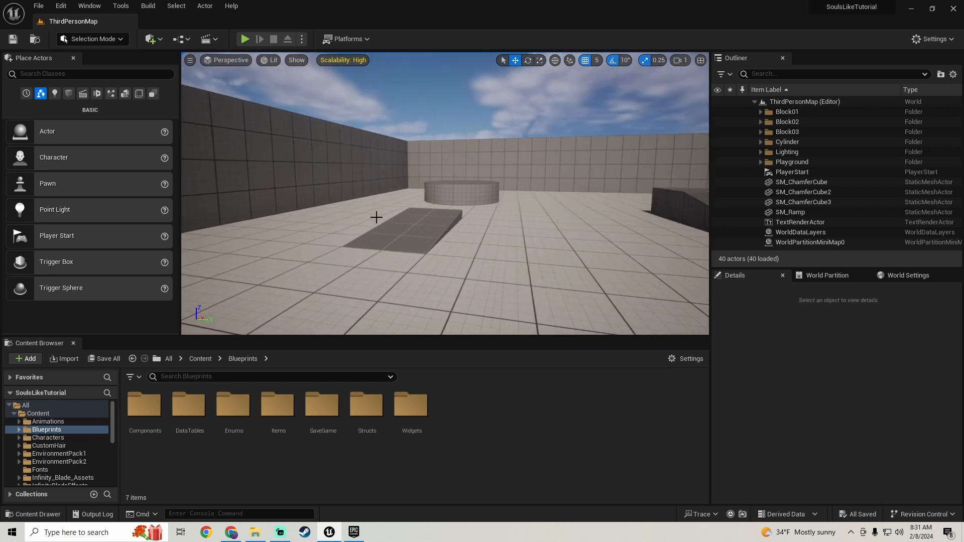
double_click(190, 407)
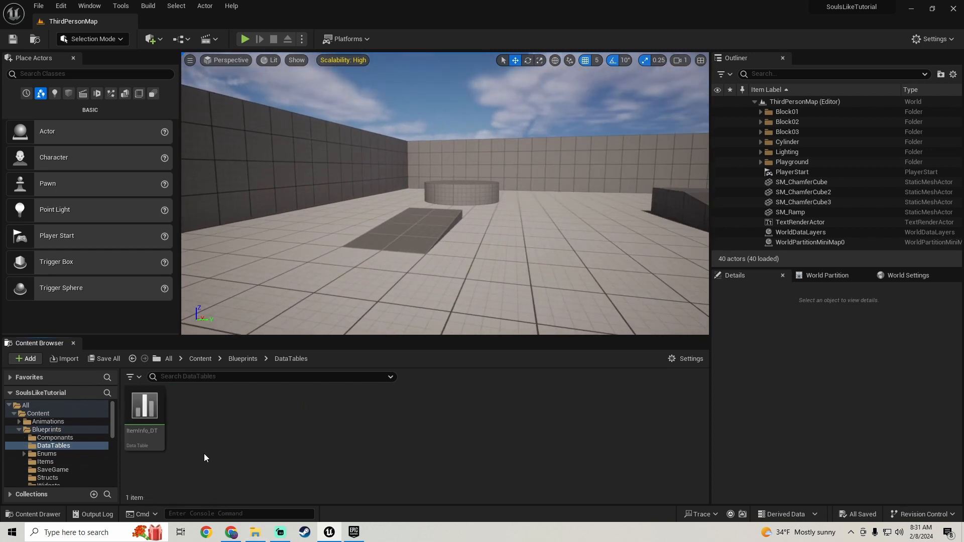
left_click(151, 433)
double_click(159, 439)
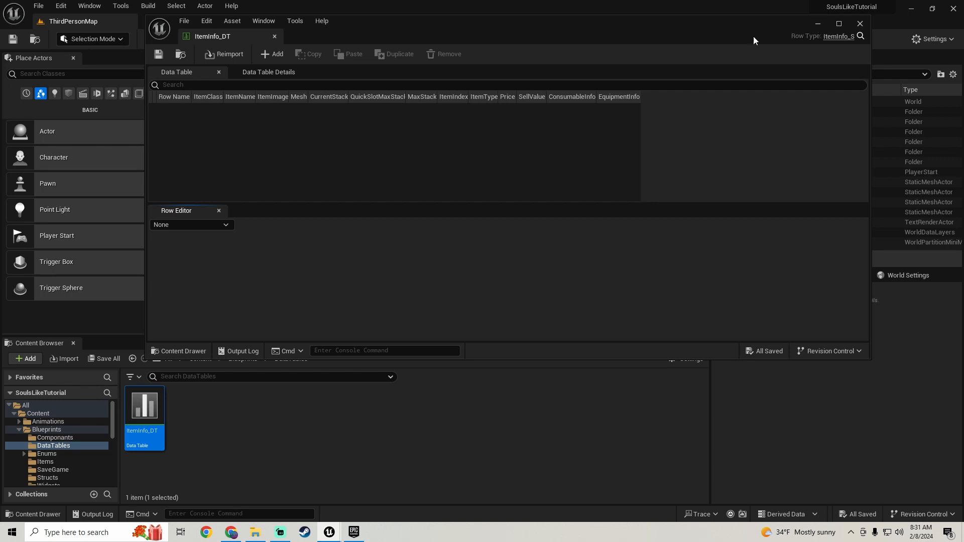
left_click(276, 55)
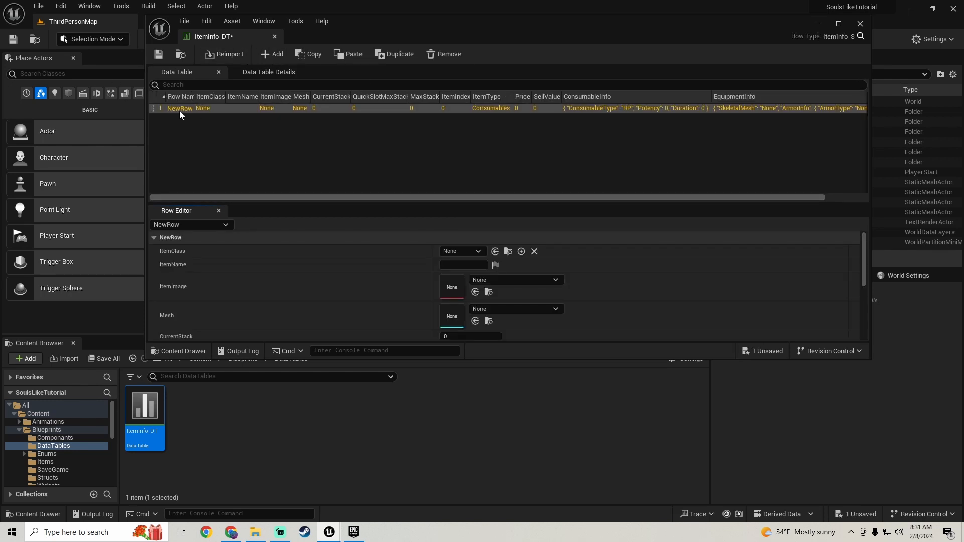
left_click(158, 54)
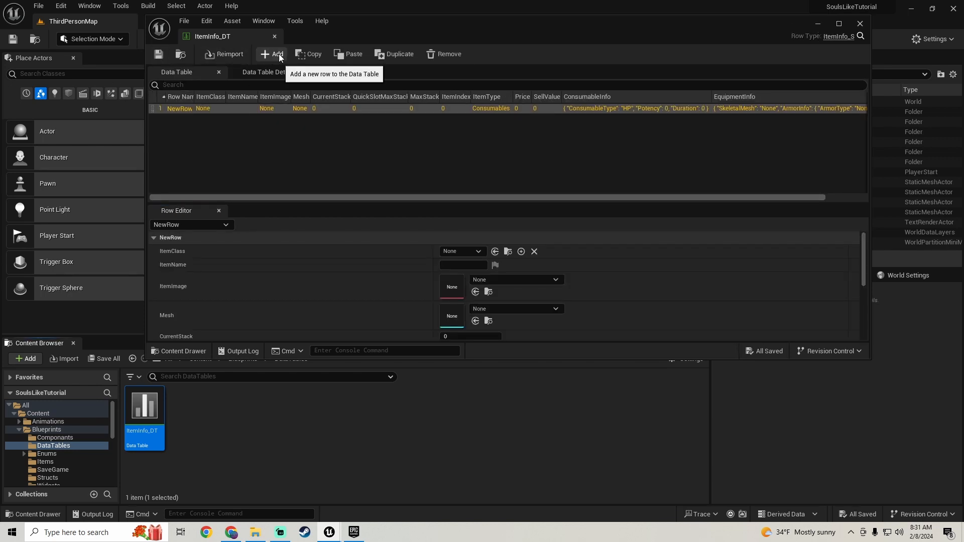
Open the ItemNames_E enumeration from the Enums folder and rename its HPFlask entry to Tools-HPFlask.
left_click(20, 430)
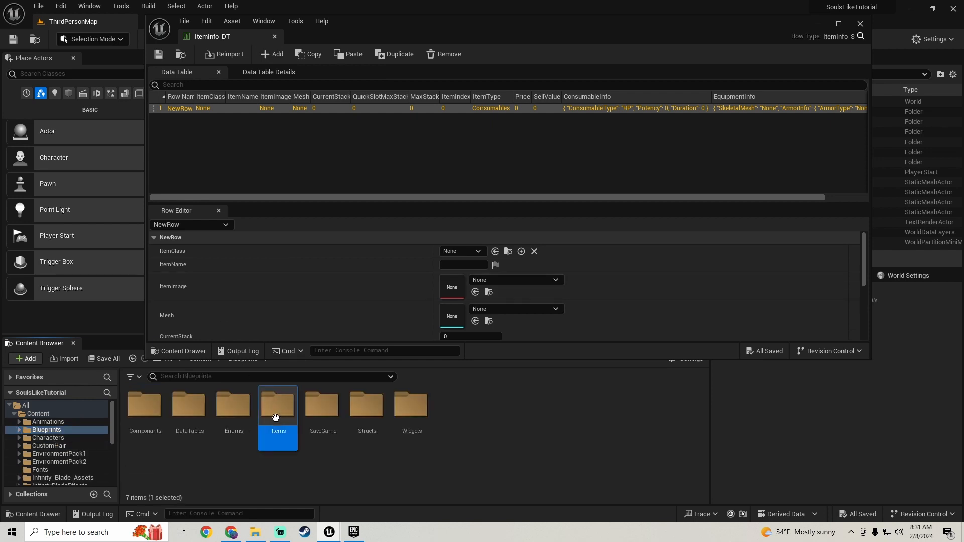
double_click(278, 405)
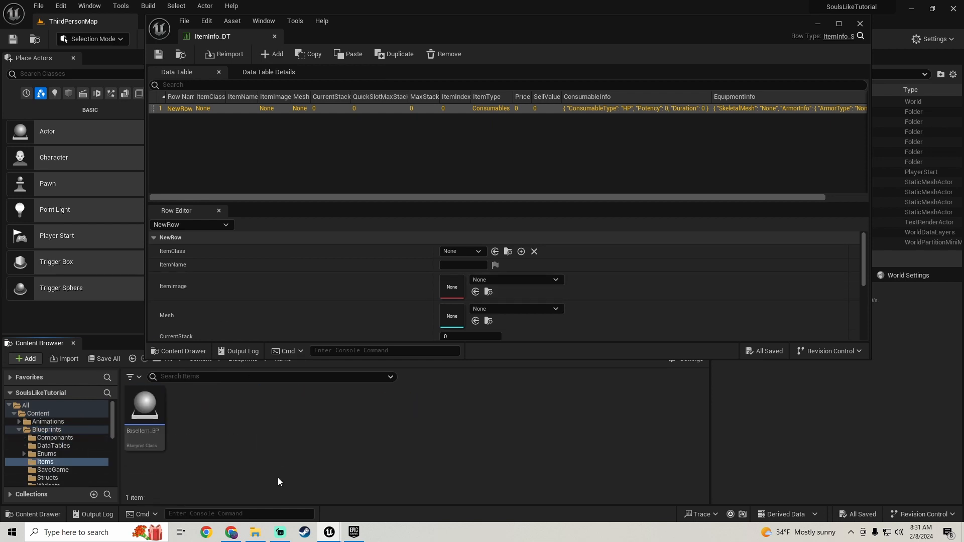
left_click(47, 453)
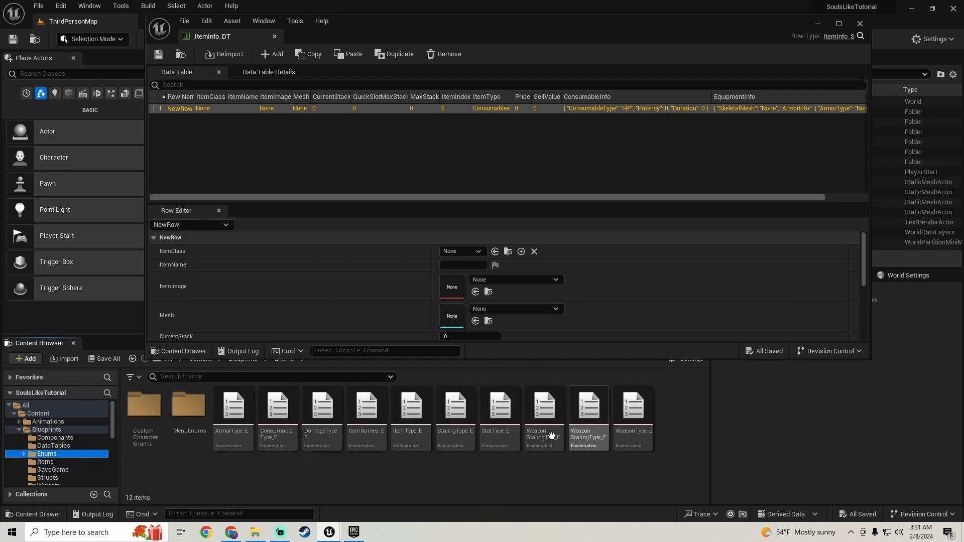
double_click(366, 424)
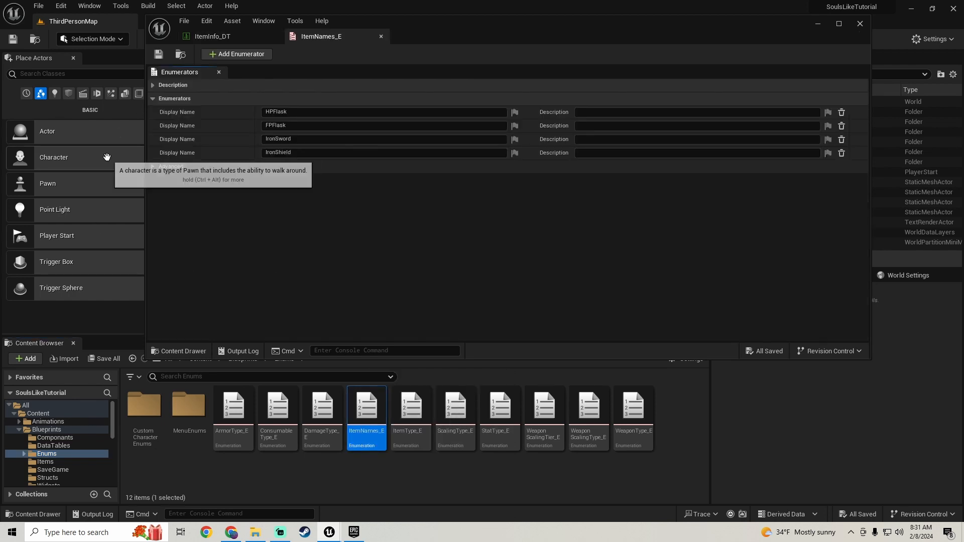
left_click(281, 115)
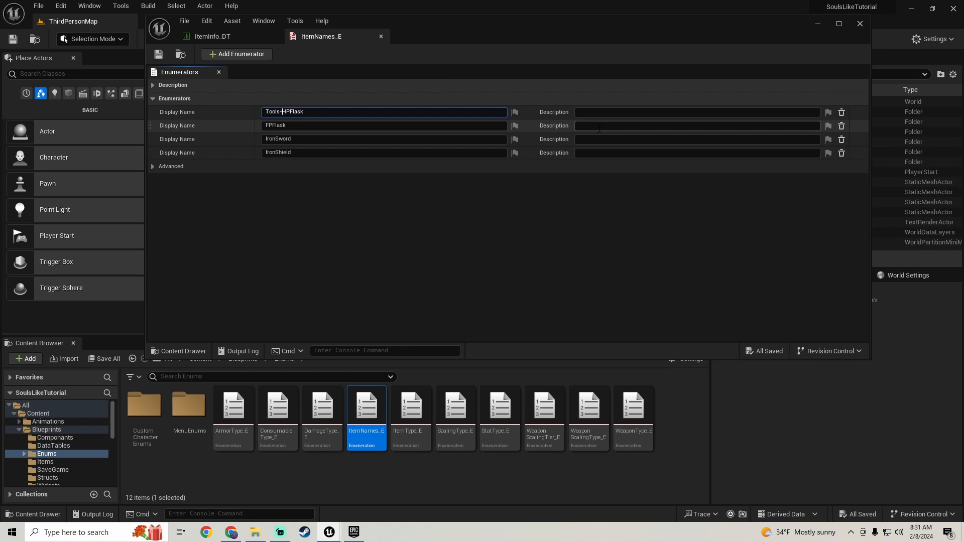
key("Return")
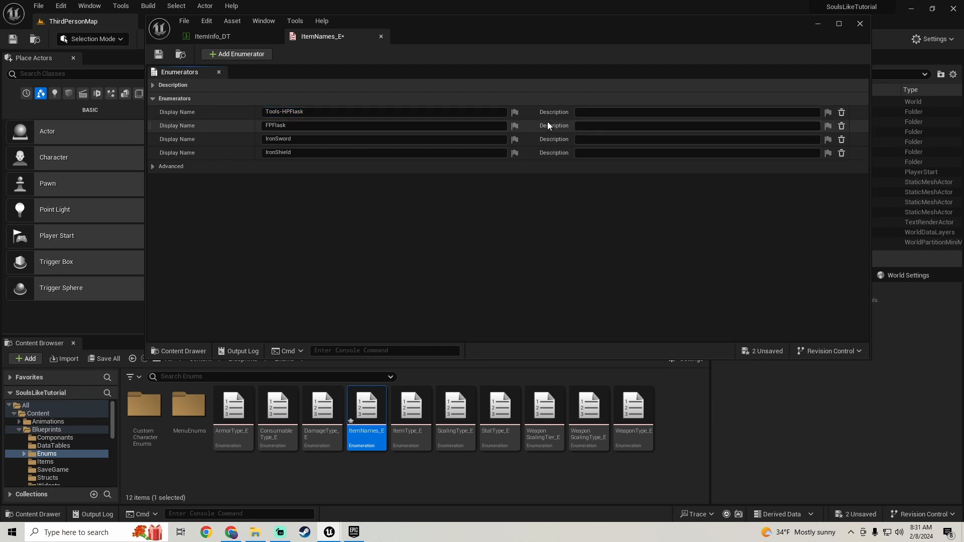
Copy the Tools-HPFlask enumerator name, rename the ItemInfo_DT row to match it and save the data table.
left_click(289, 114)
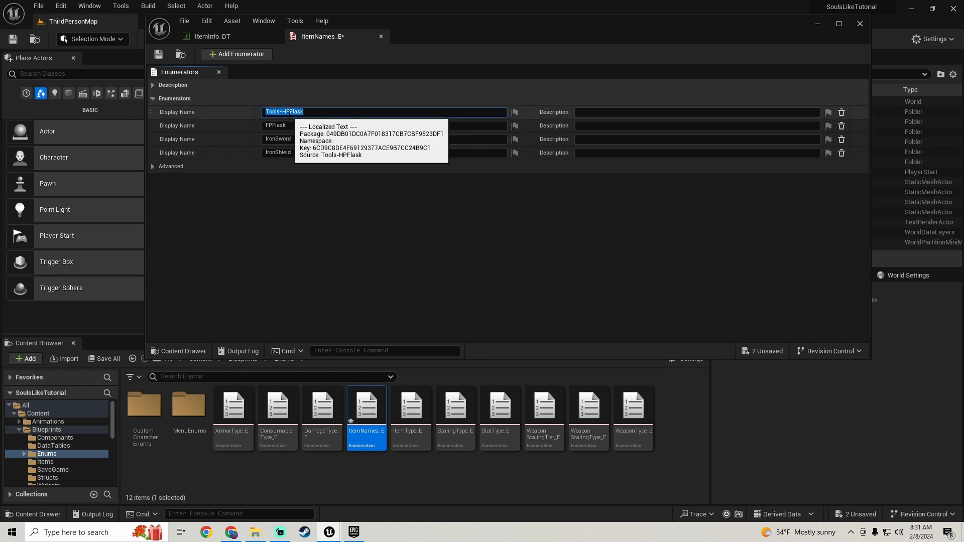
left_click(230, 40)
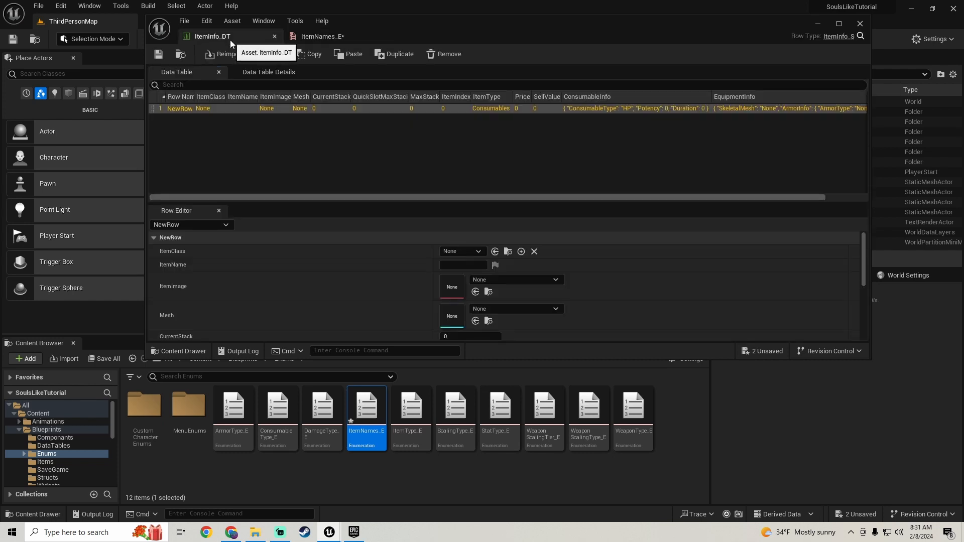
left_click(179, 109)
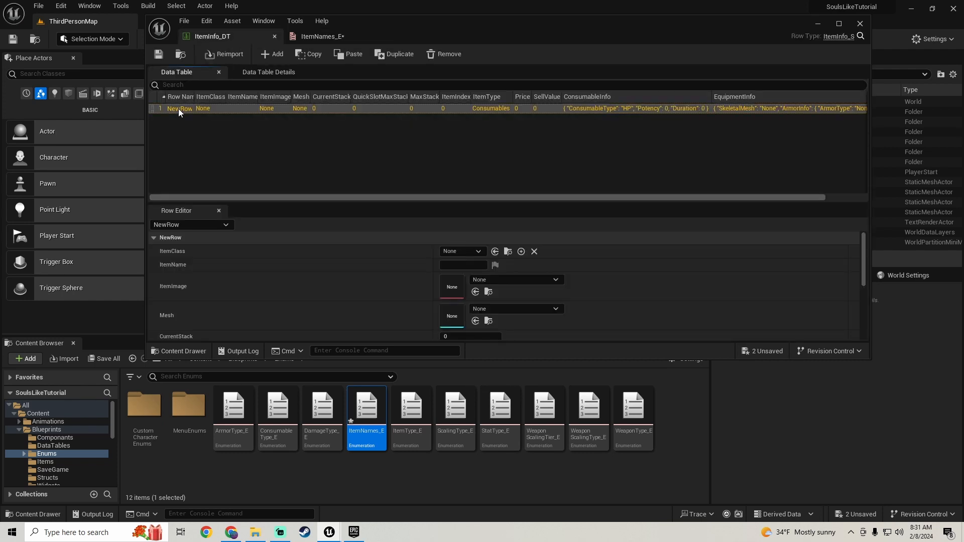
double_click(179, 108)
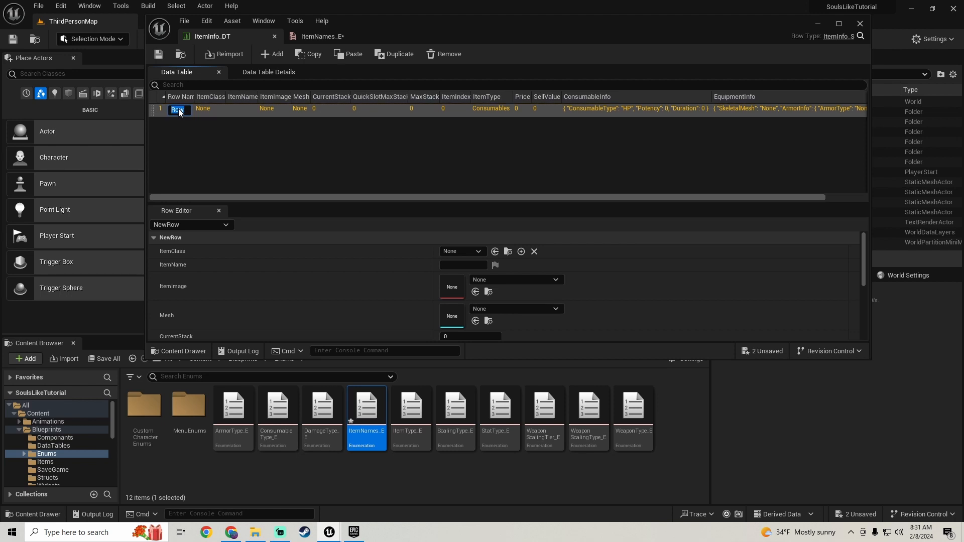
type("Tools-HPFlask")
key("Return")
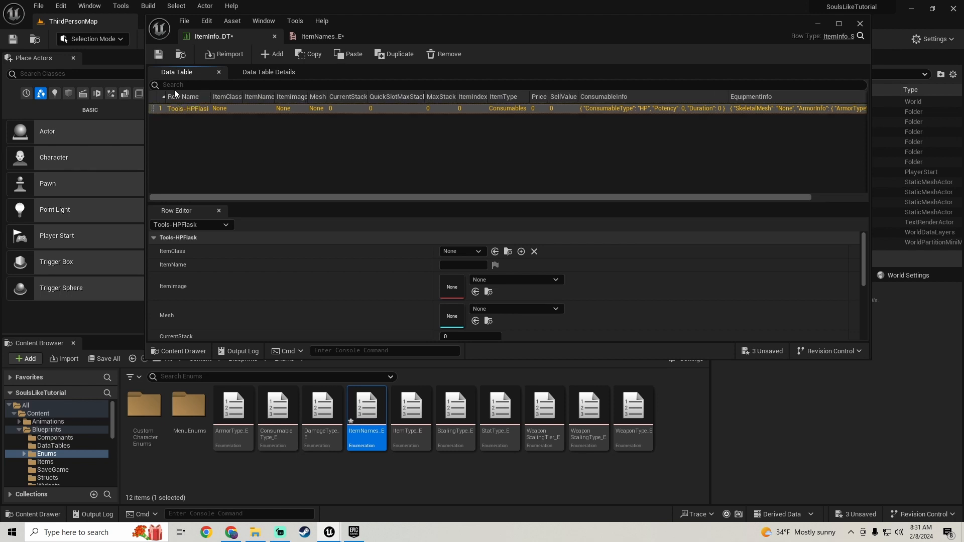
left_click(157, 58)
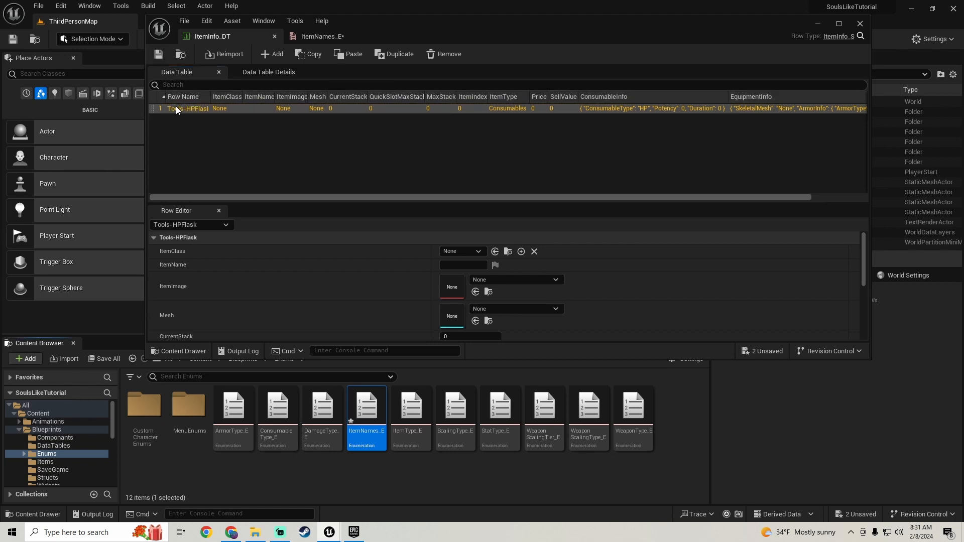
Save the ItemNames_E enumeration, then save the remaining unsaved BaseItem_BP content.
left_click(335, 38)
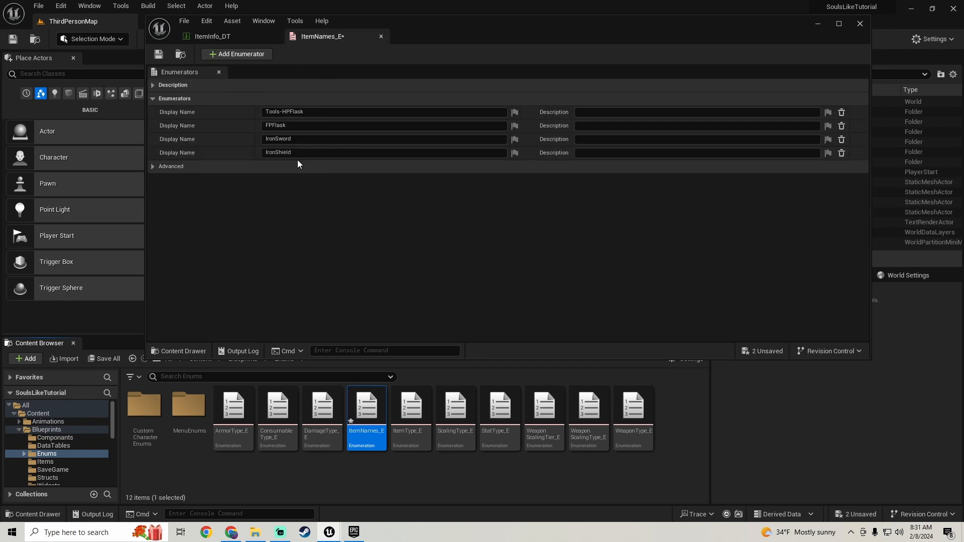
left_click(159, 56)
left_click(212, 36)
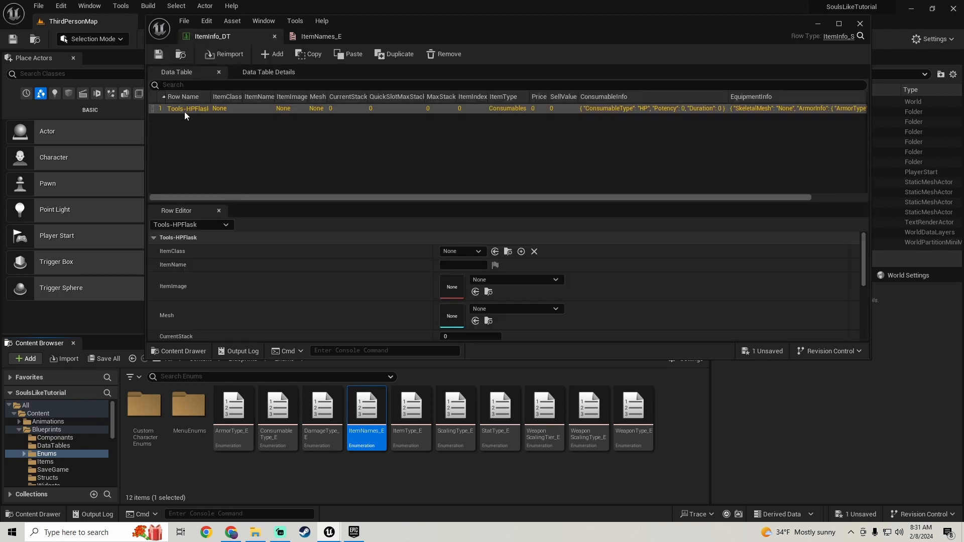
left_click(108, 357)
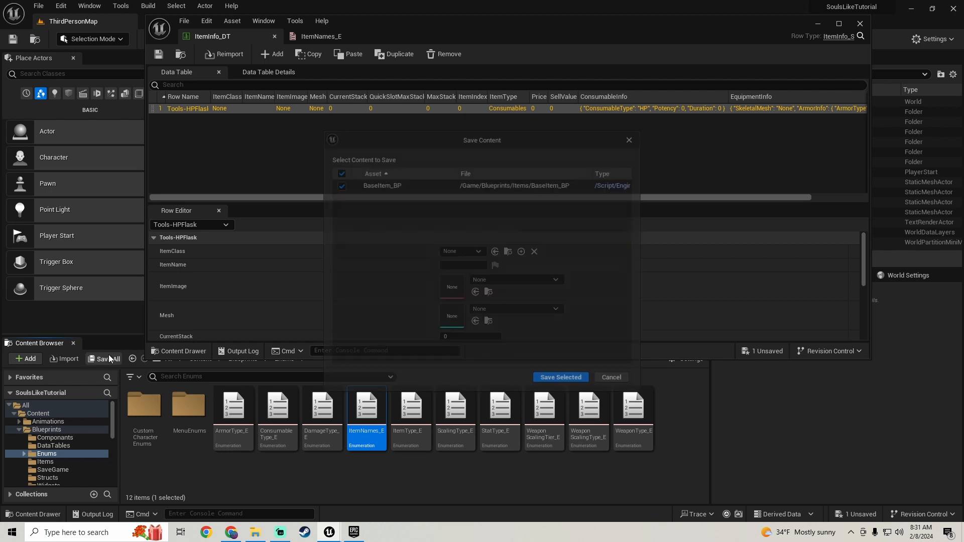
left_click(563, 380)
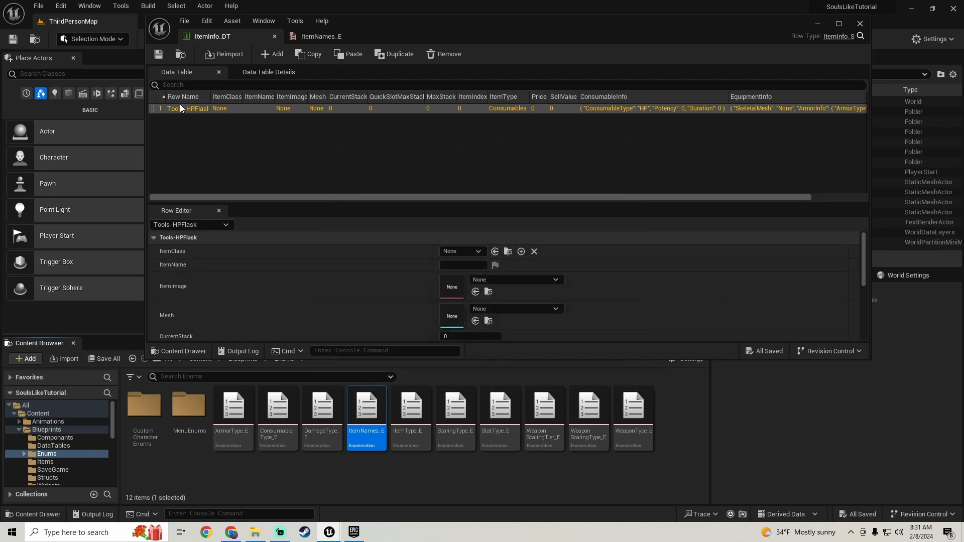
left_click(340, 41)
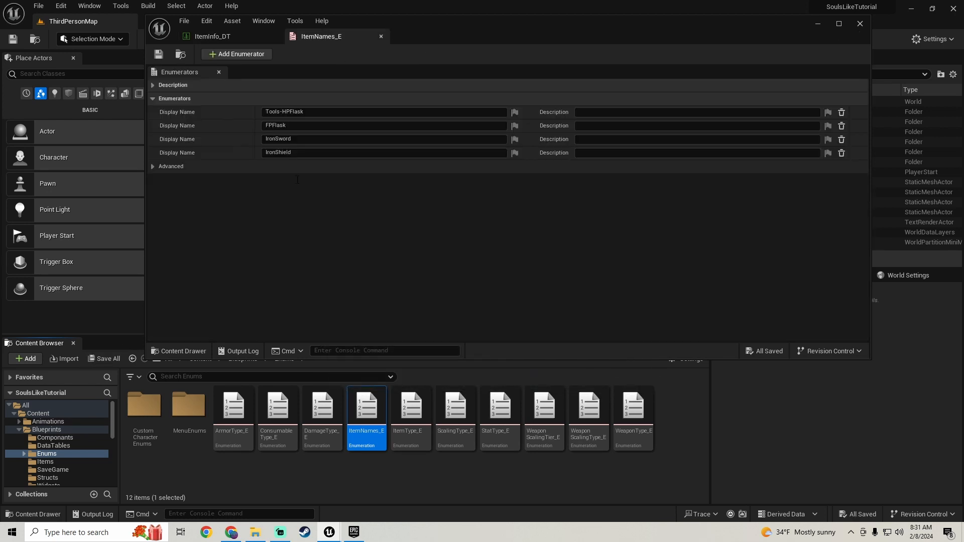
left_click(236, 36)
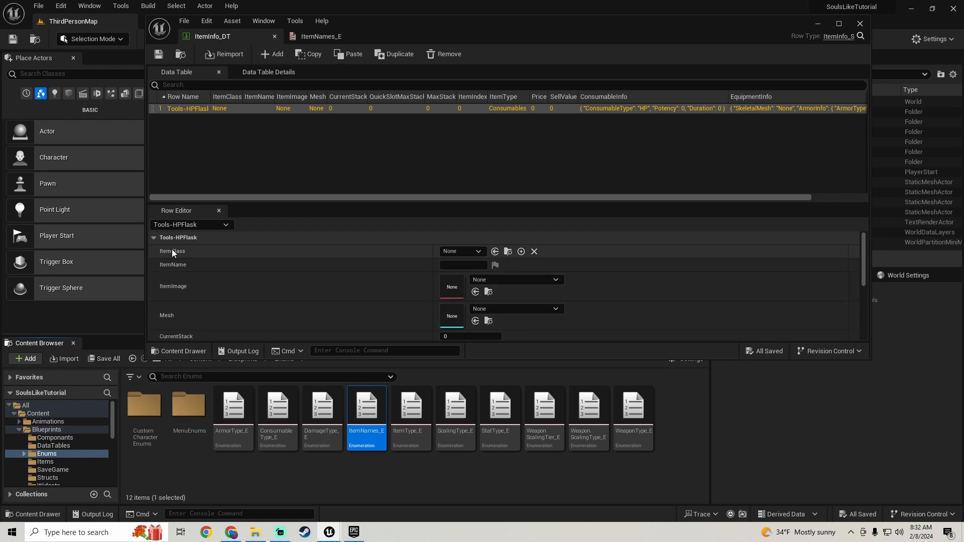
Create a child Blueprint class of BaseItem_BP in the Blueprints Items folder, name it BP_HPFlask and save it.
left_click(46, 429)
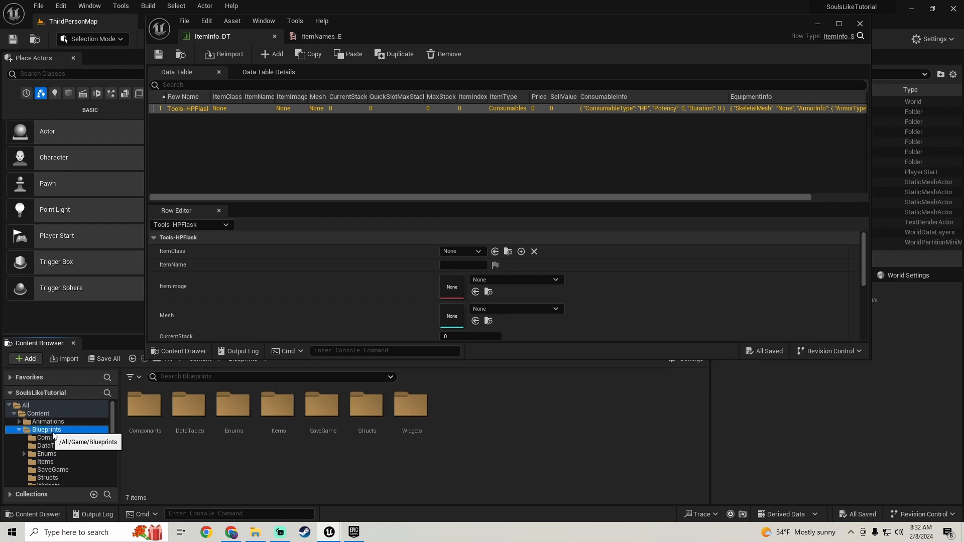
double_click(278, 405)
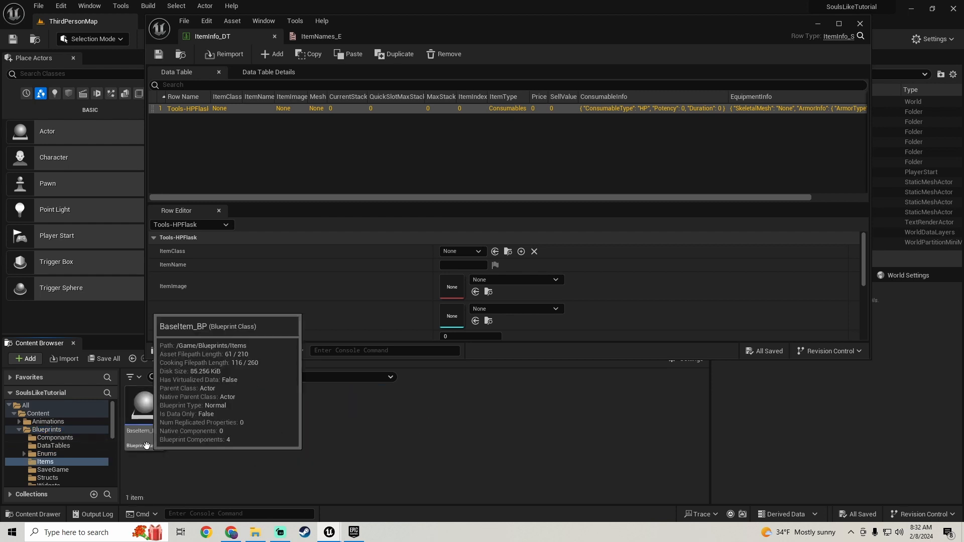
right_click(147, 445)
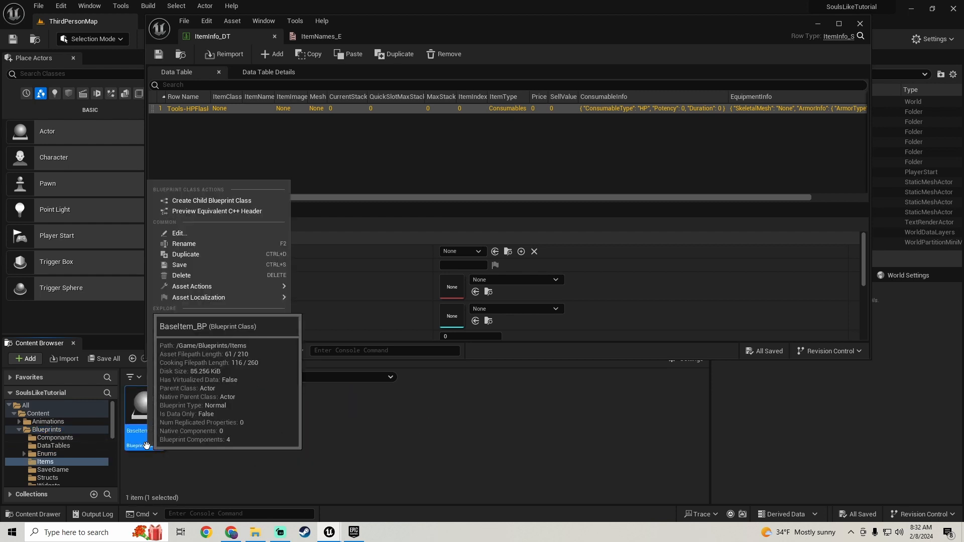
left_click(233, 201)
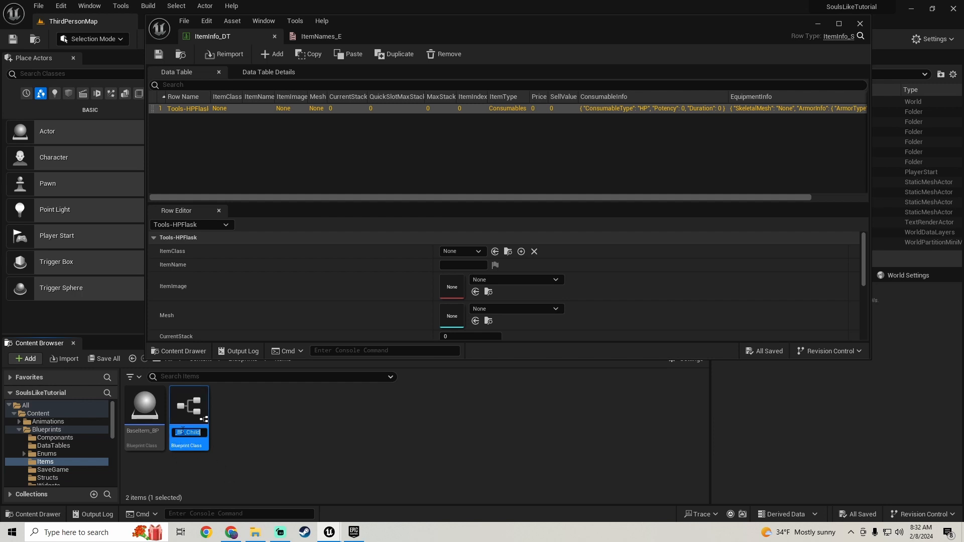
type("H")
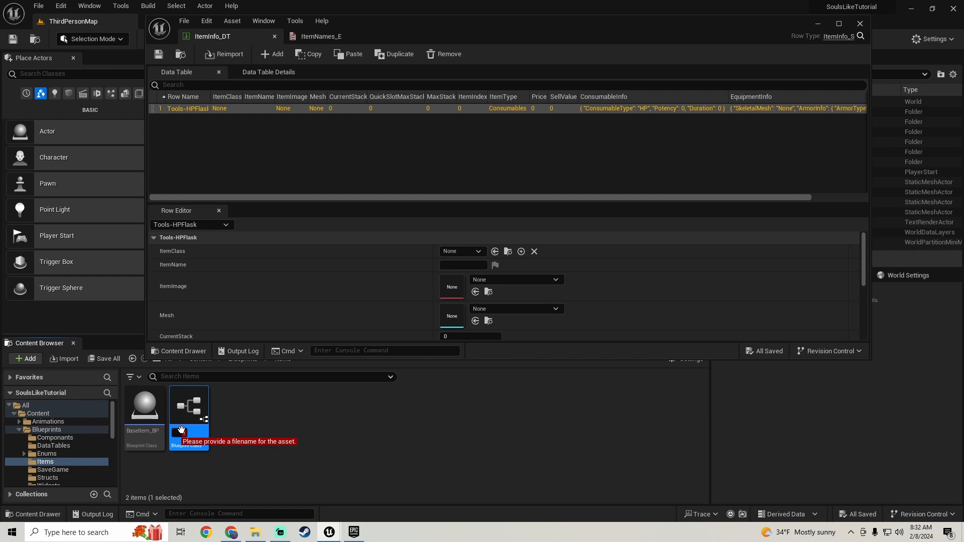
type("B_H")
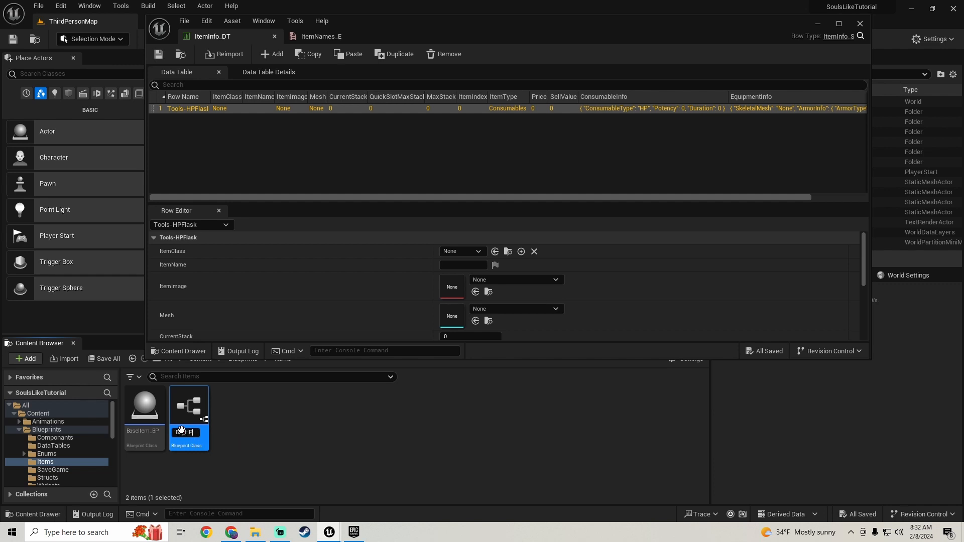
type("P_HPFlask")
key("Return")
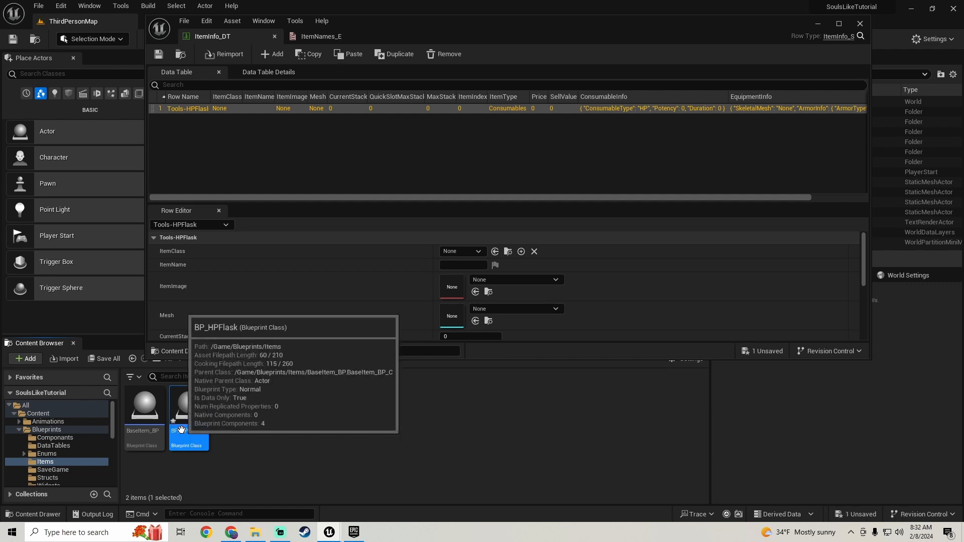
left_click(96, 358)
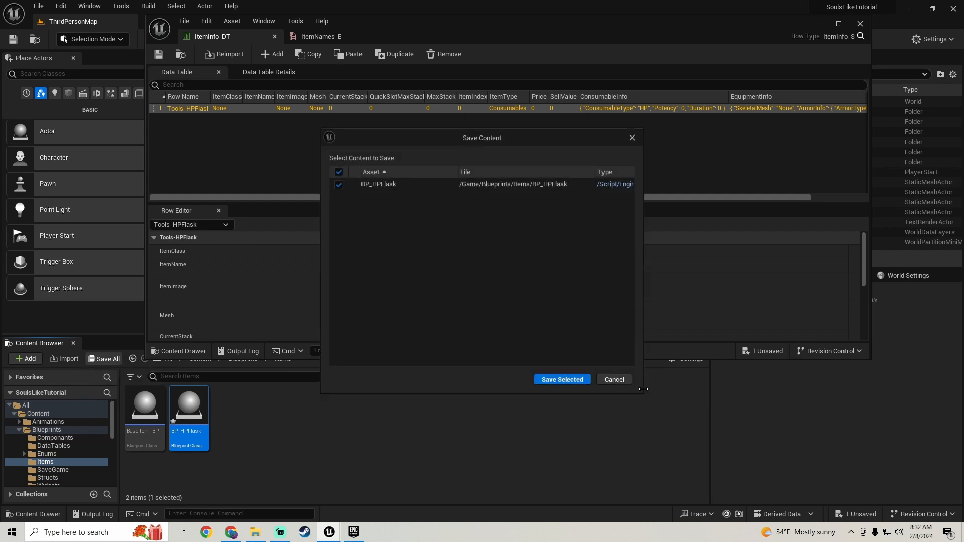
left_click(562, 379)
Look through the project folders and search the whole Content folder for "flask".
scroll(58, 458, "down", 2)
scroll(58, 456, "down", 3)
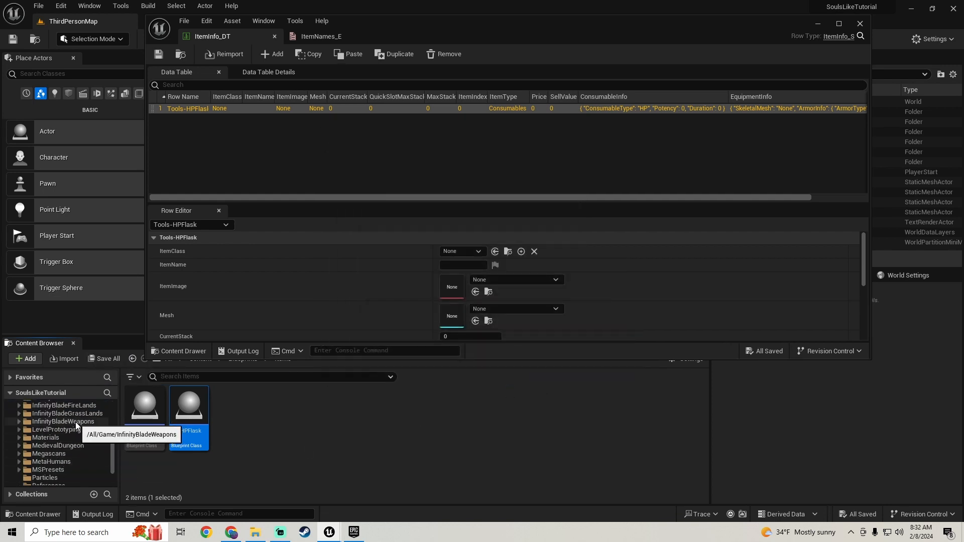
scroll(81, 432, "up", 2)
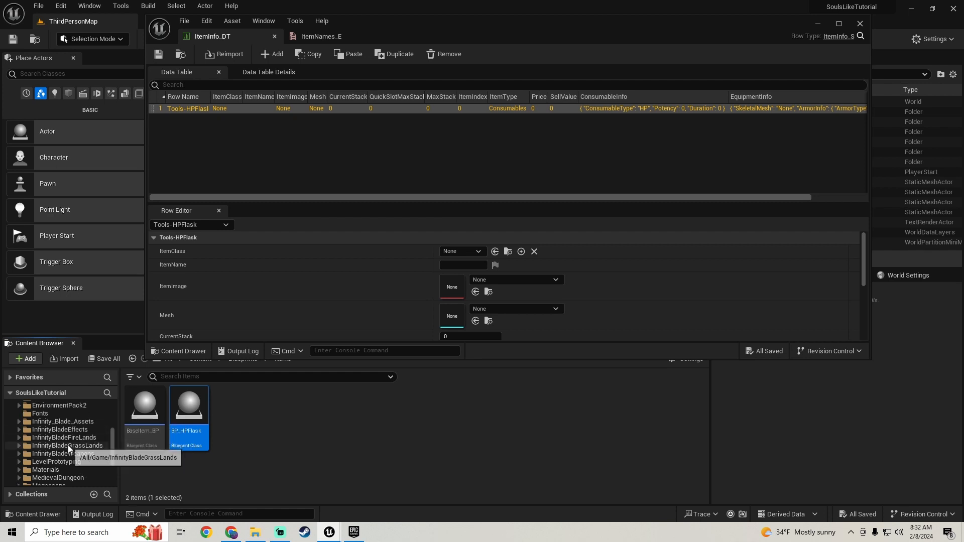
scroll(71, 437, "up", 5)
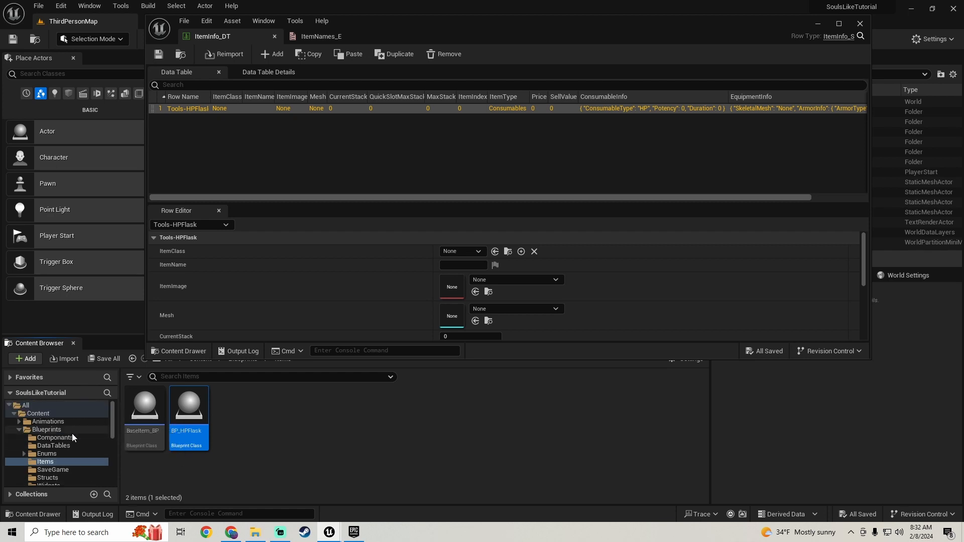
left_click(53, 413)
left_click(212, 376)
type("flask")
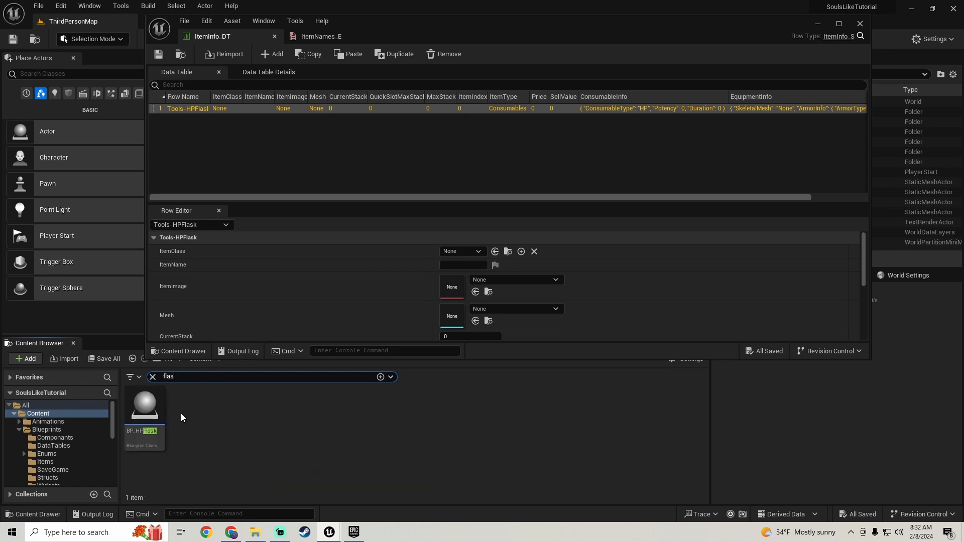
Search the Content folder for "potion" instead and look through the project's folder tree for an existing models folder.
key("BackSpace")
key("BackSpace")
key("BackSpace")
key("BackSpace")
key("BackSpace")
type("potio")
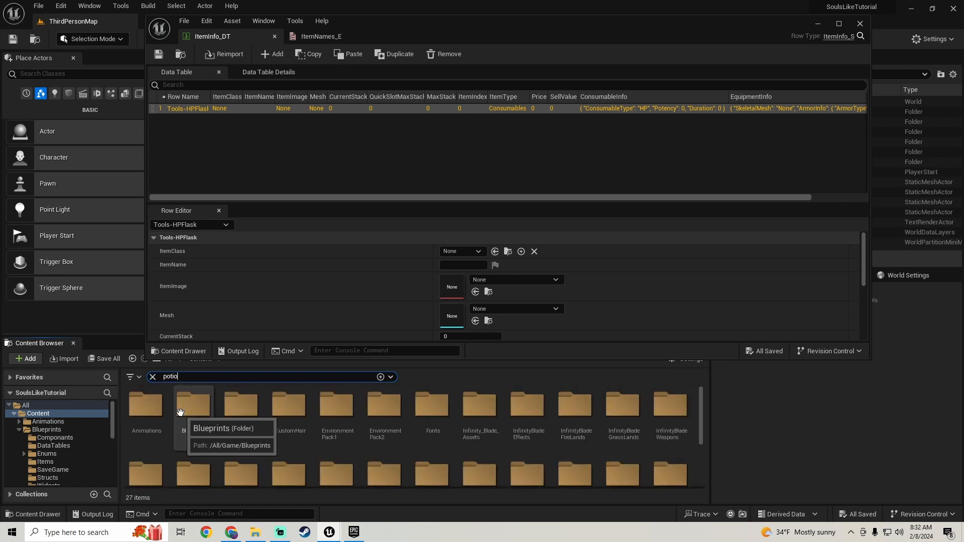
type("n")
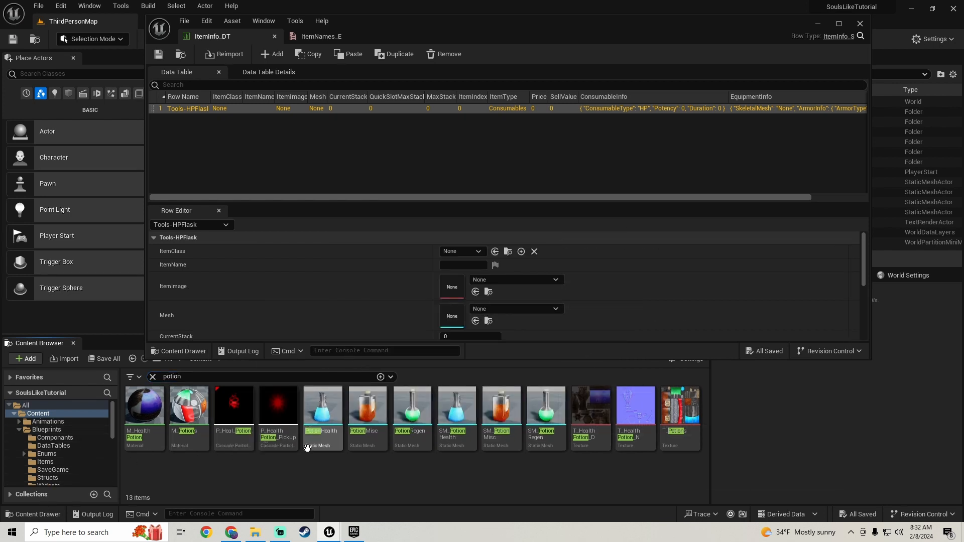
left_click(19, 429)
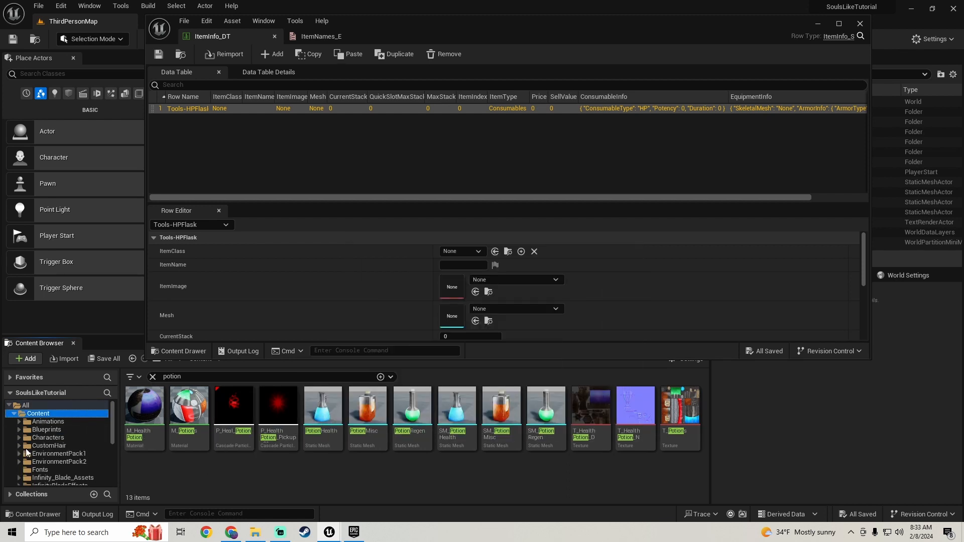
scroll(51, 456, "down", 5)
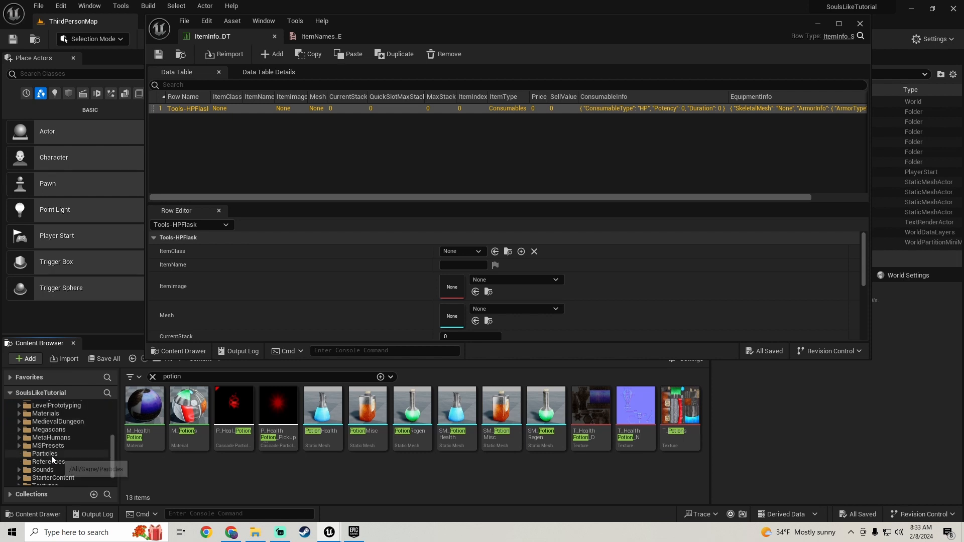
scroll(63, 462, "up", 1)
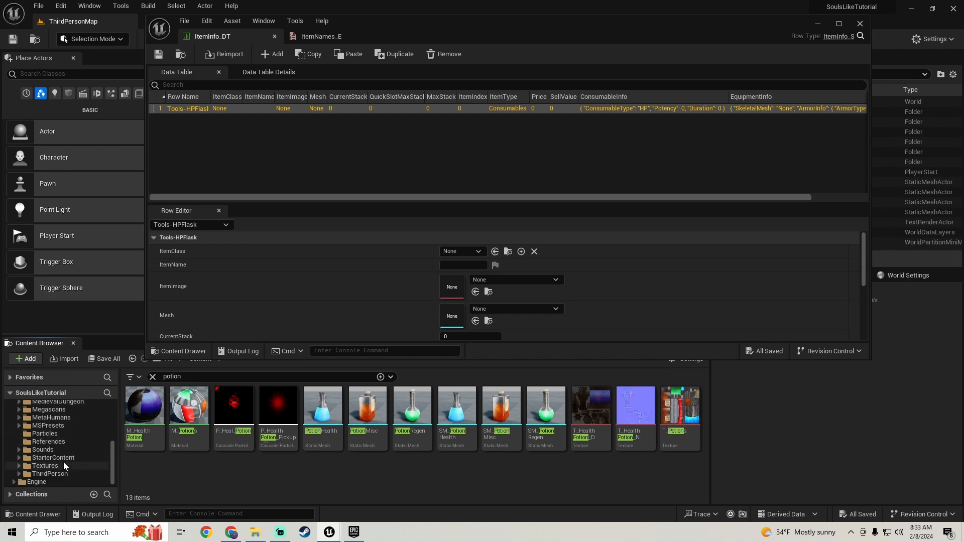
scroll(53, 435, "up", 2)
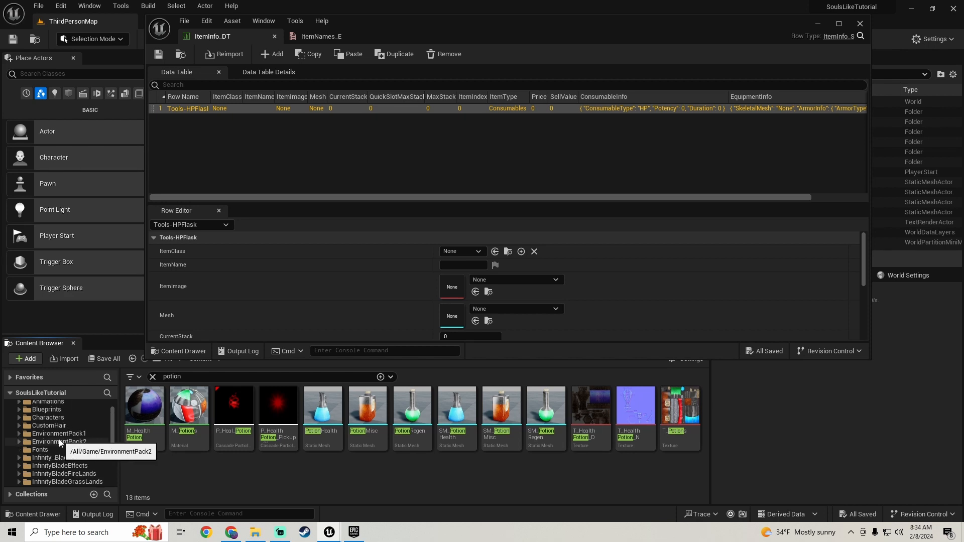
scroll(59, 439, "up", 4)
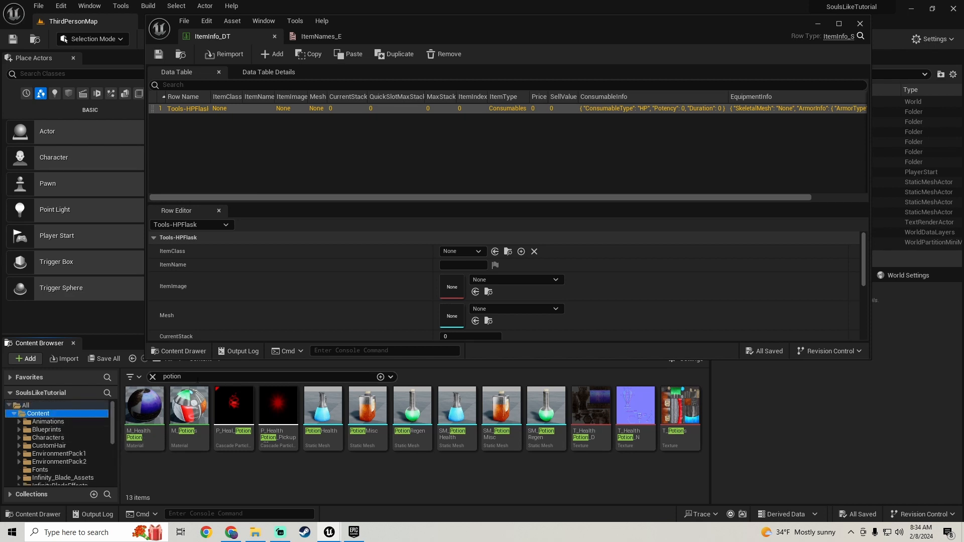
Clear the asset search, create a new folder named Models directly under Content and open it.
left_click(153, 377)
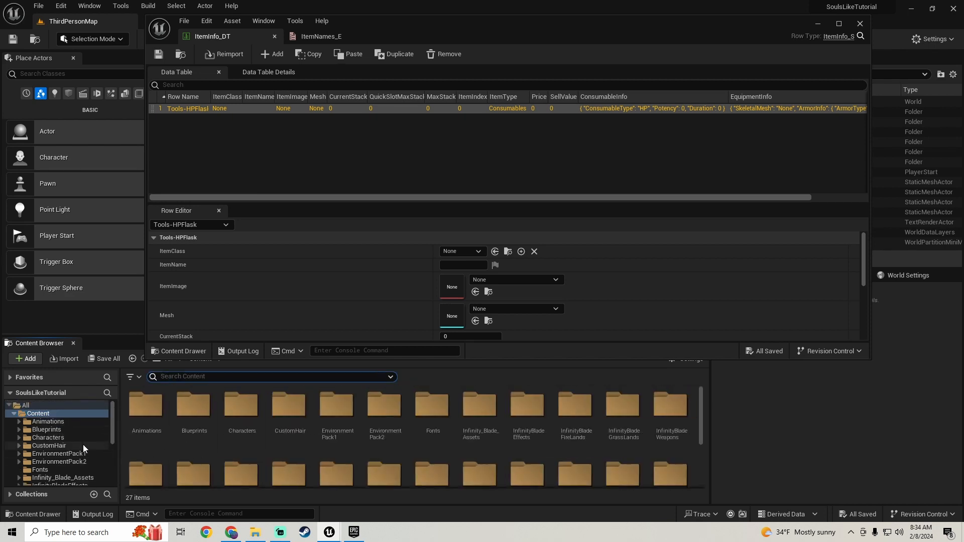
scroll(76, 445, "down", 2)
scroll(77, 445, "down", 5)
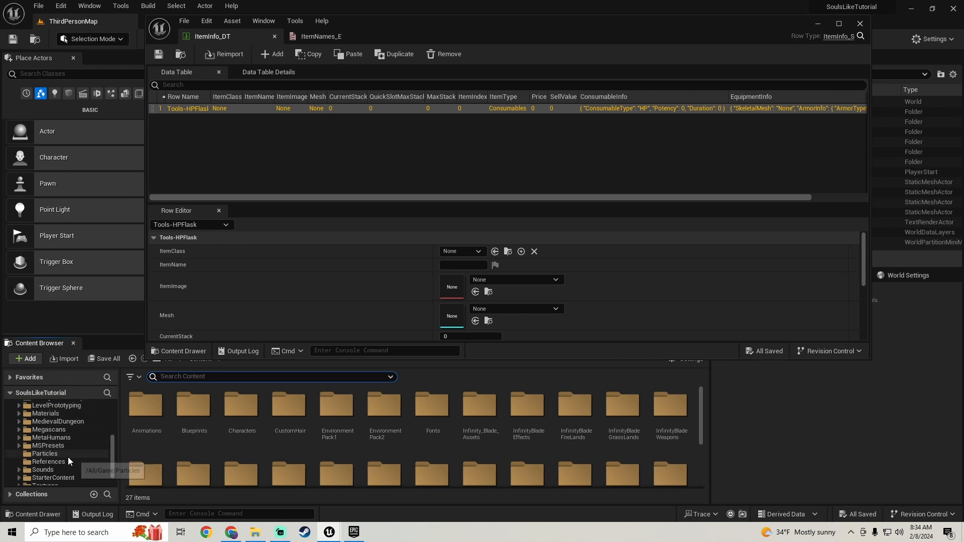
scroll(68, 457, "up", 7)
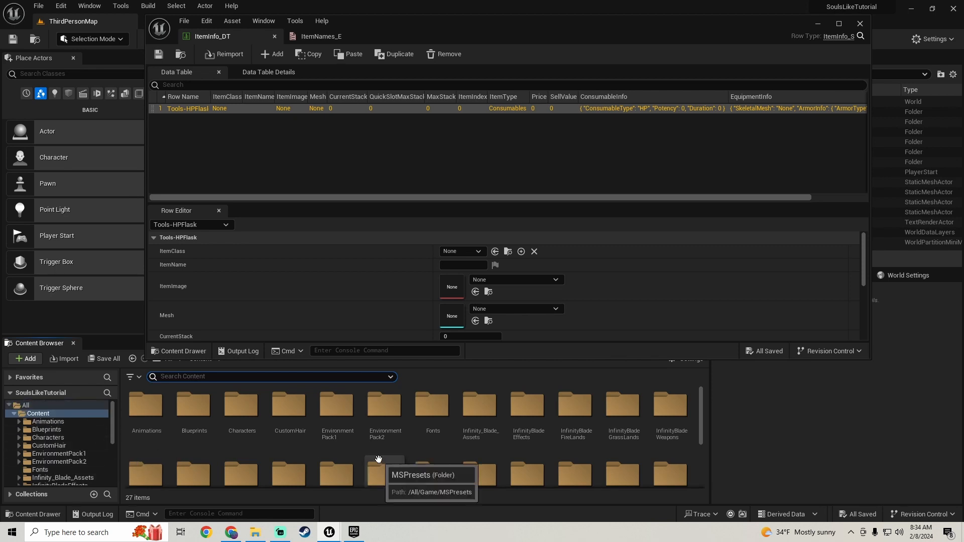
scroll(354, 452, "down", 3)
right_click(351, 447)
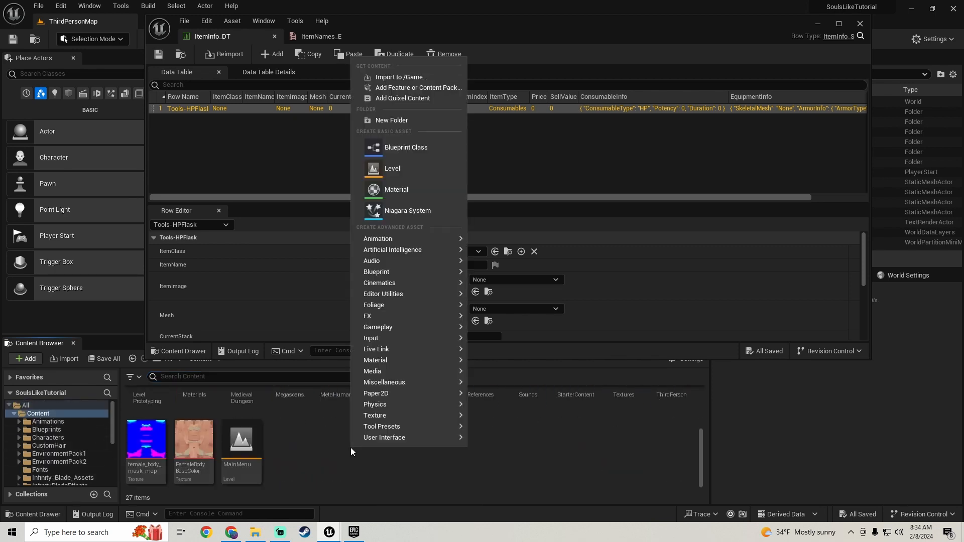
left_click(396, 126)
type("M")
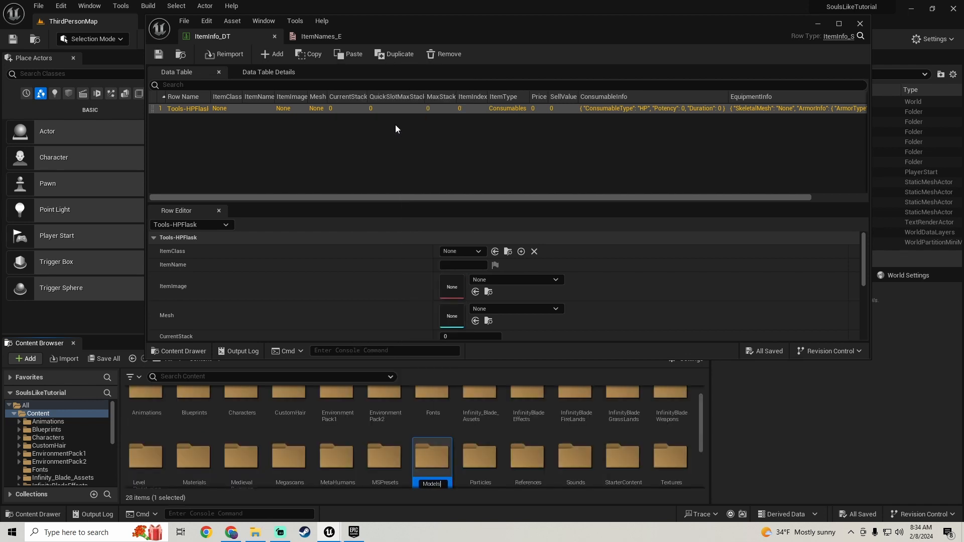
type("odels")
key("Return")
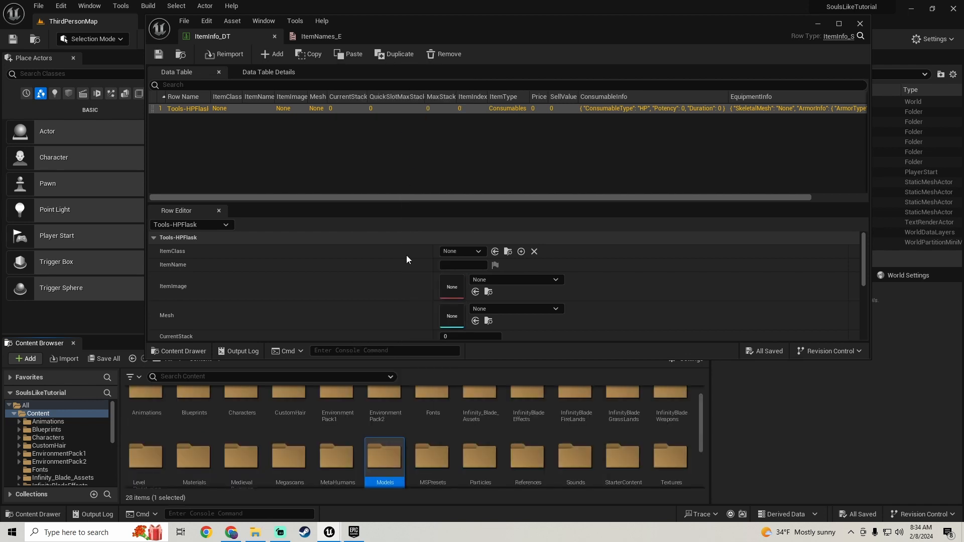
double_click(384, 456)
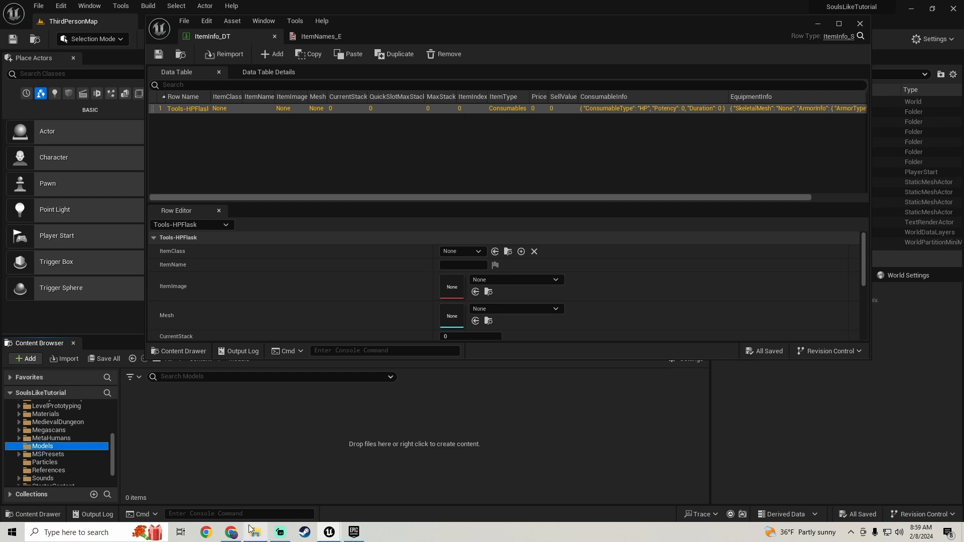
Switch to File Explorer and open the Potions folder inside Blender Models on the D: drive.
left_click(255, 532)
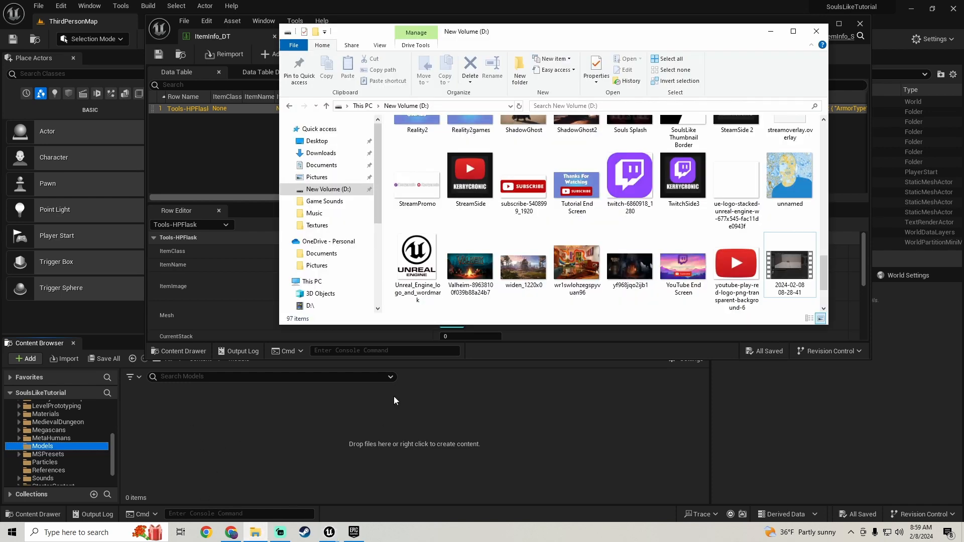
scroll(461, 187, "up", 10)
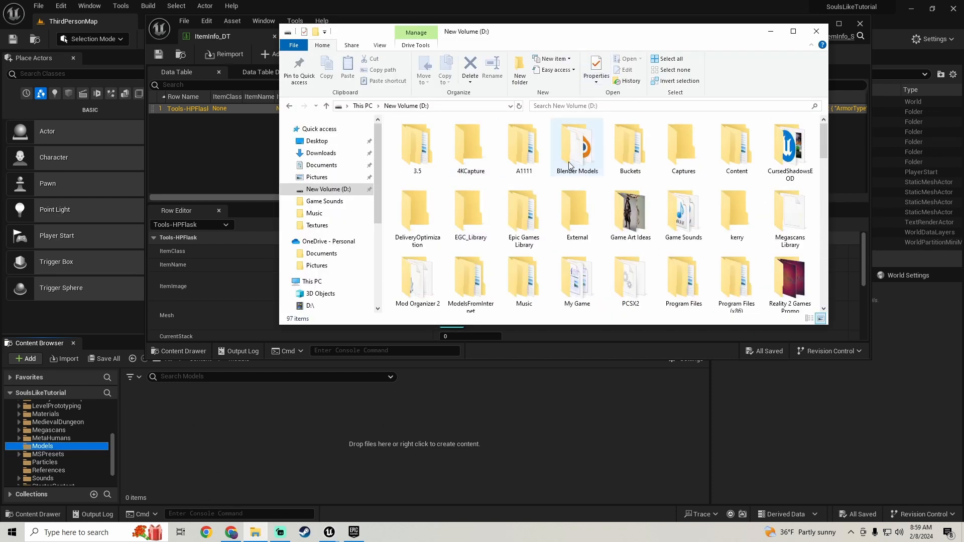
double_click(570, 166)
scroll(538, 242, "down", 5)
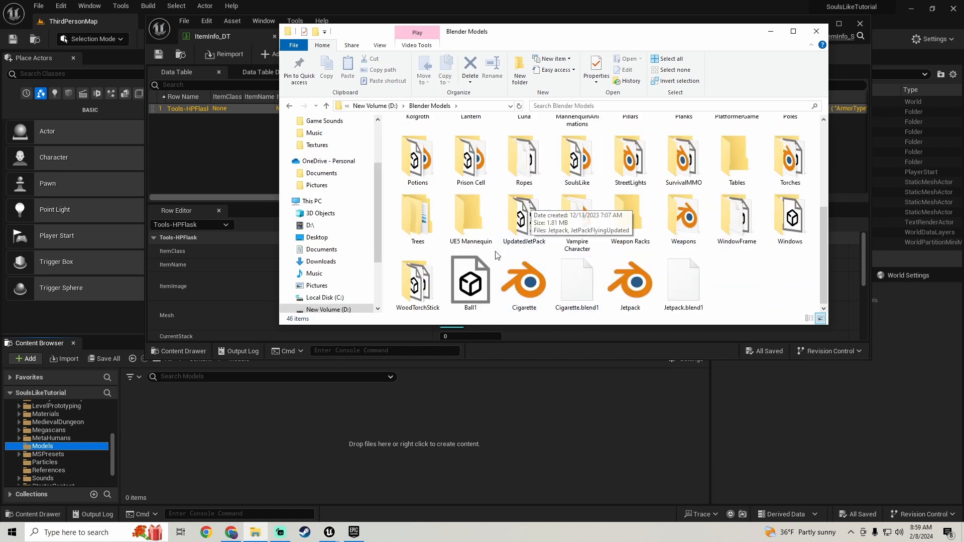
double_click(417, 174)
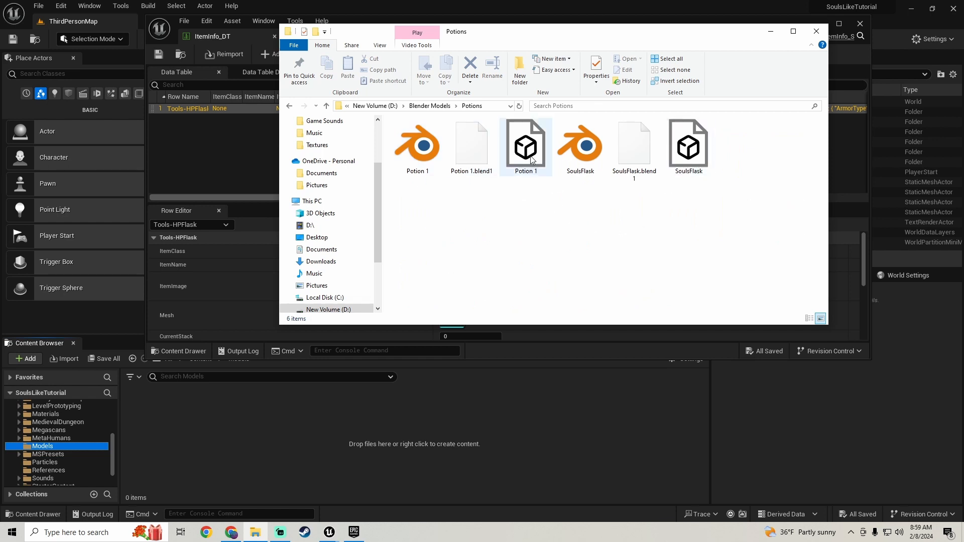
Bring the SoulsFlask FBX from the Potions folder into the Models folder to open its import options.
left_click_drag(526, 153, 531, 160)
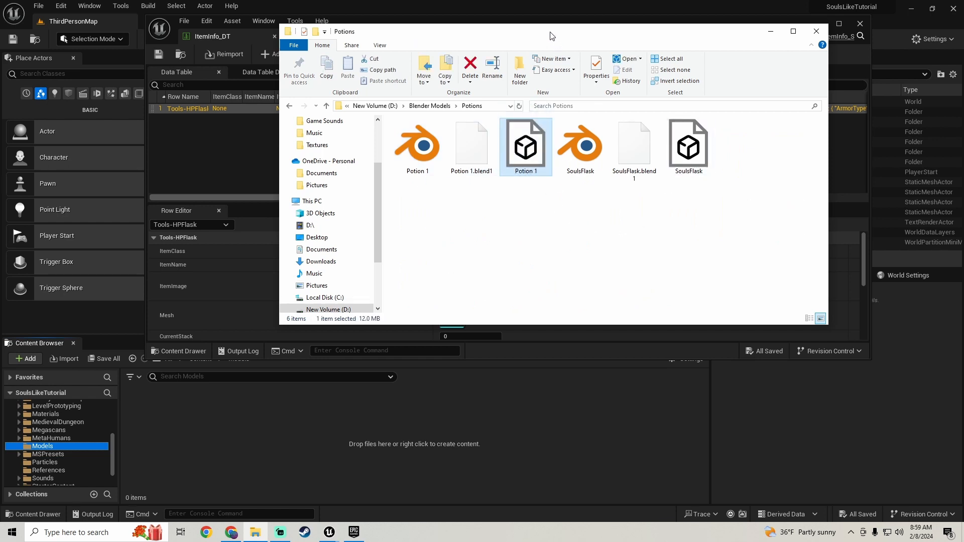
left_click_drag(550, 36, 536, 58)
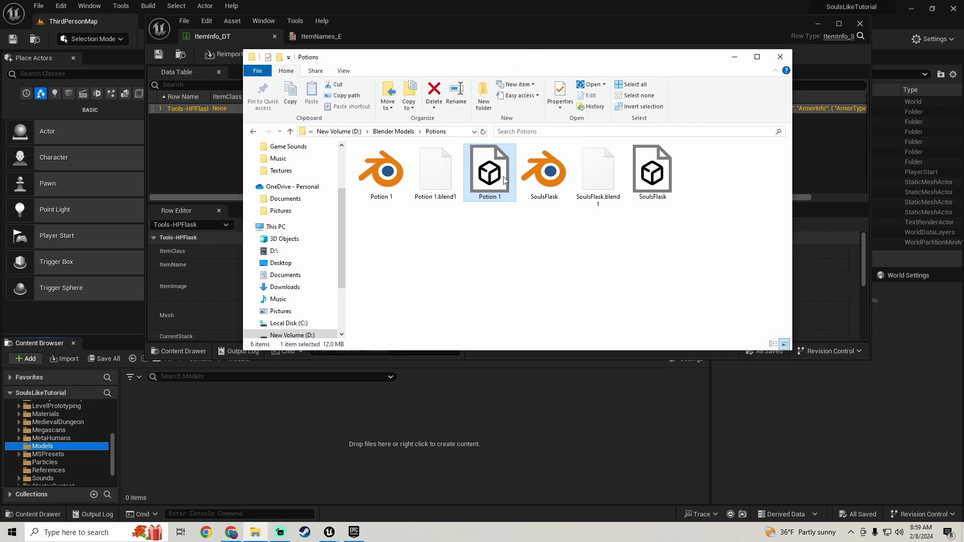
mouse_move(483, 179)
left_mouse_down()
mouse_move(491, 220)
mouse_move(489, 194)
left_mouse_up()
left_click_drag(658, 184, 209, 452)
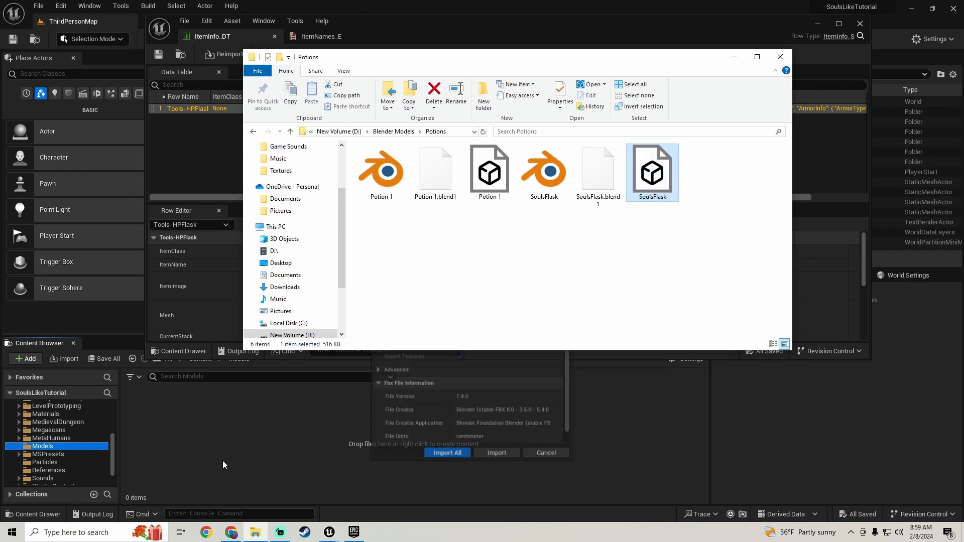
left_click(387, 457)
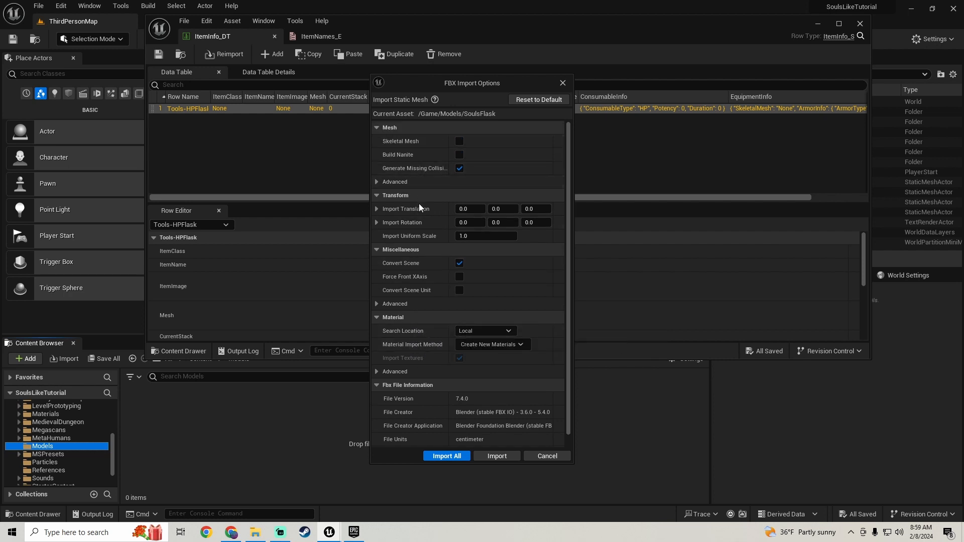
Enable Combine Meshes in the advanced mesh options and import all of the SoulsFlask FBX as a static mesh.
scroll(408, 364, "down", 1)
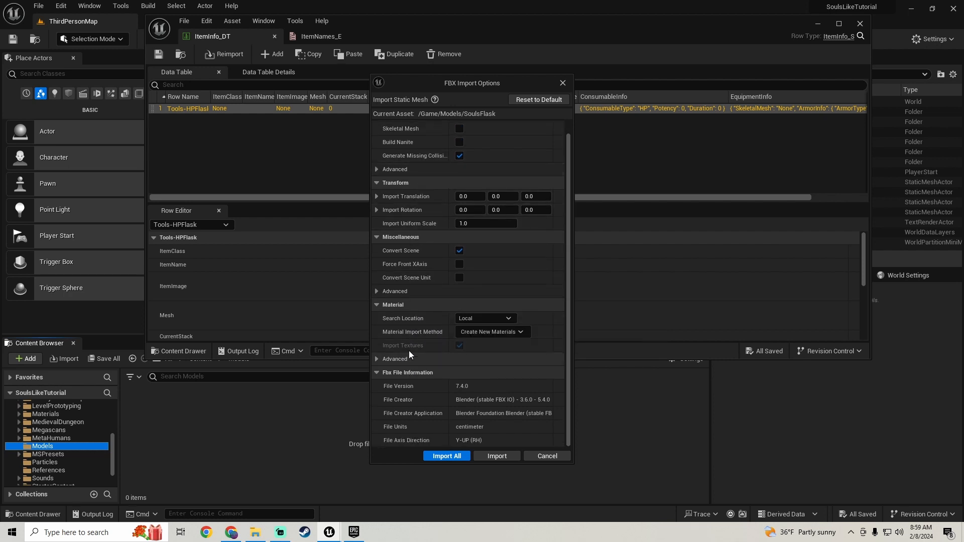
scroll(379, 242, "up", 1)
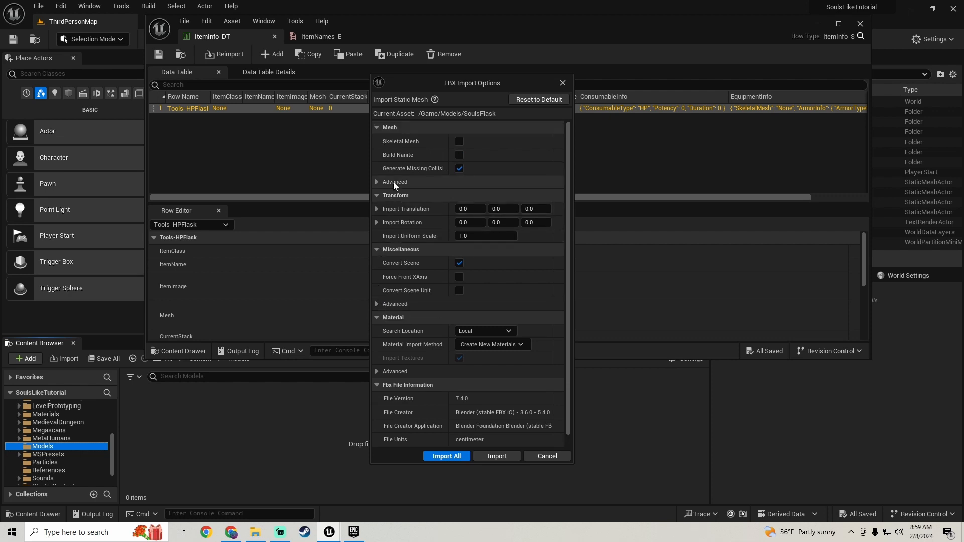
left_click(377, 181)
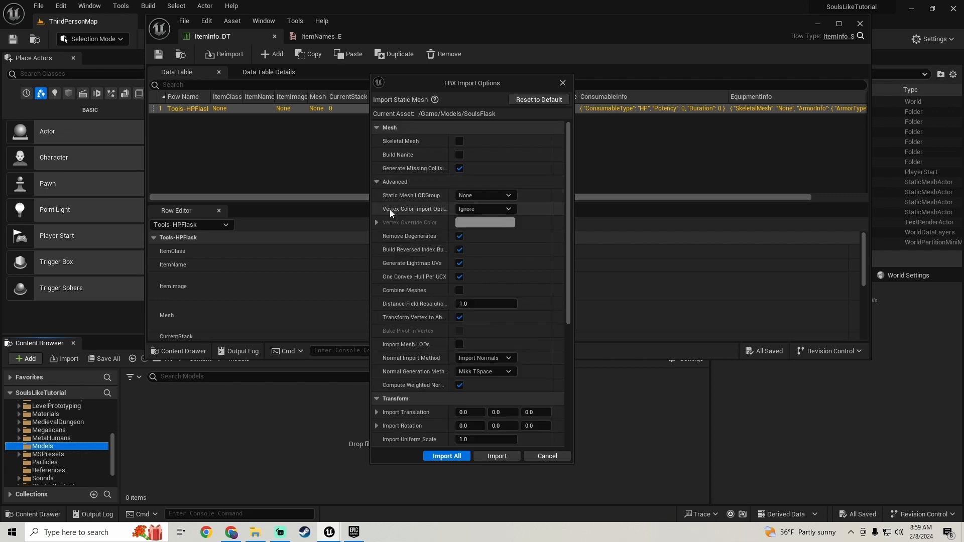
left_click(461, 289)
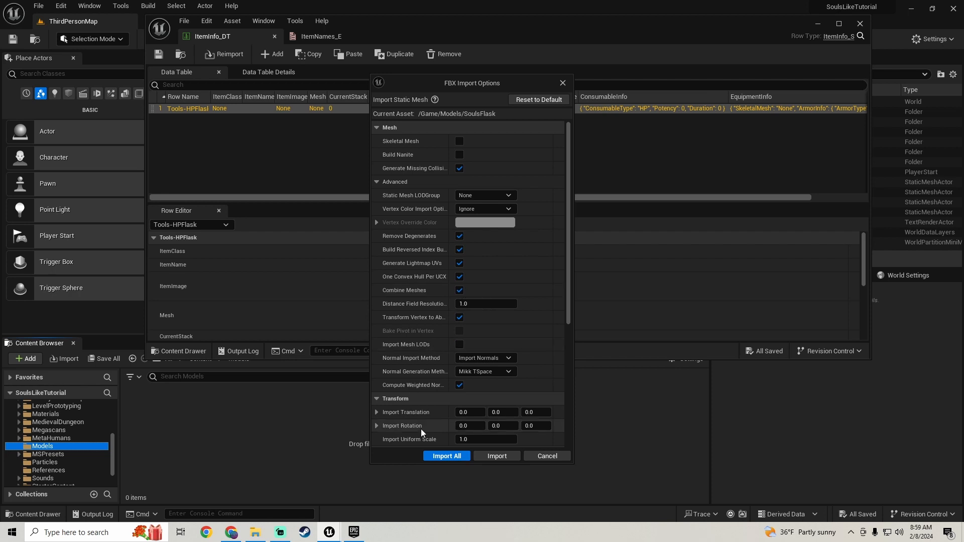
left_click(447, 456)
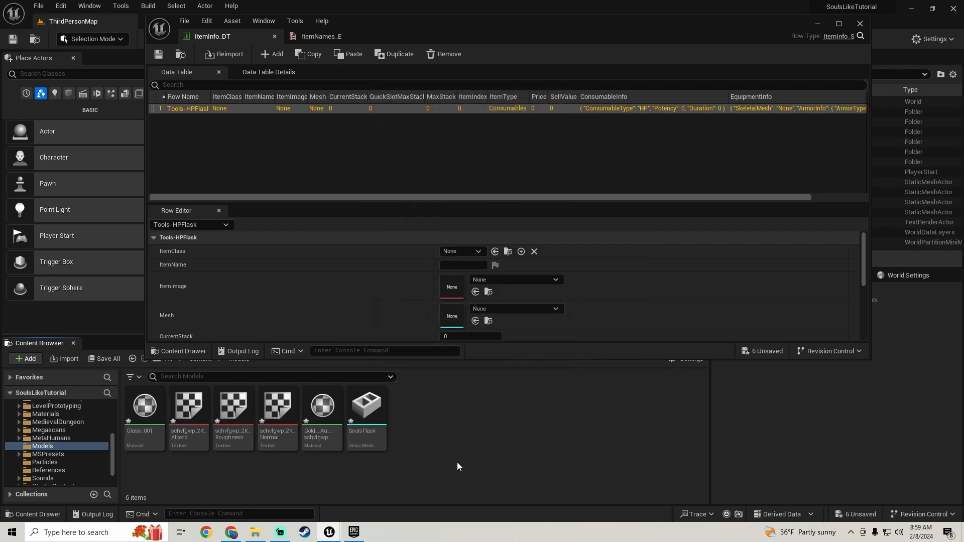
Minimize the data table window and save all newly imported SoulsFlask assets.
left_click_drag(370, 425, 377, 438)
left_click(484, 400)
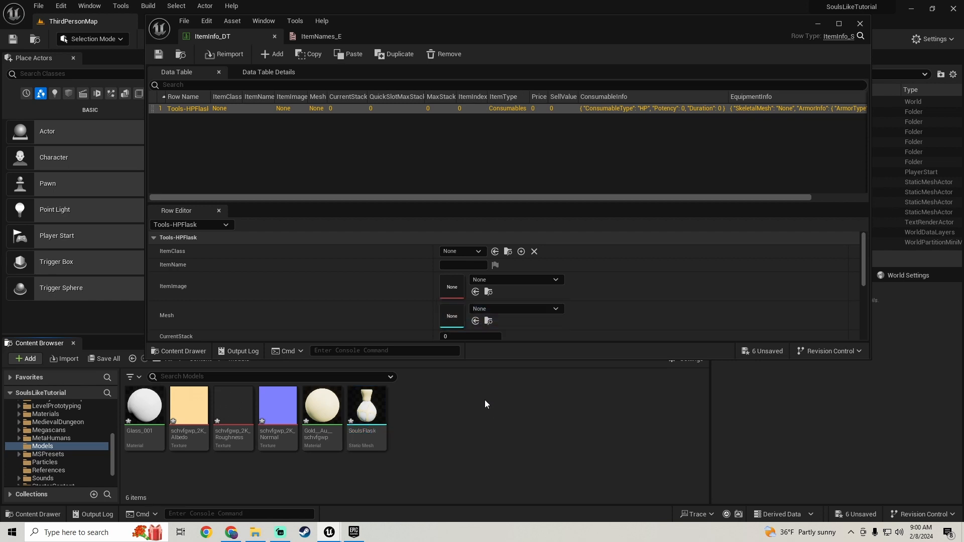
left_click(818, 23)
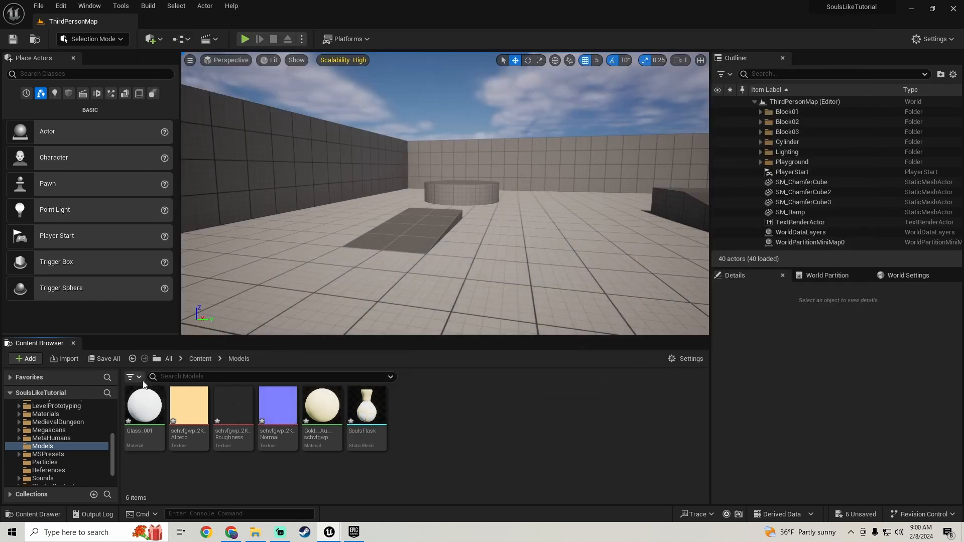
left_click(99, 357)
left_click(556, 379)
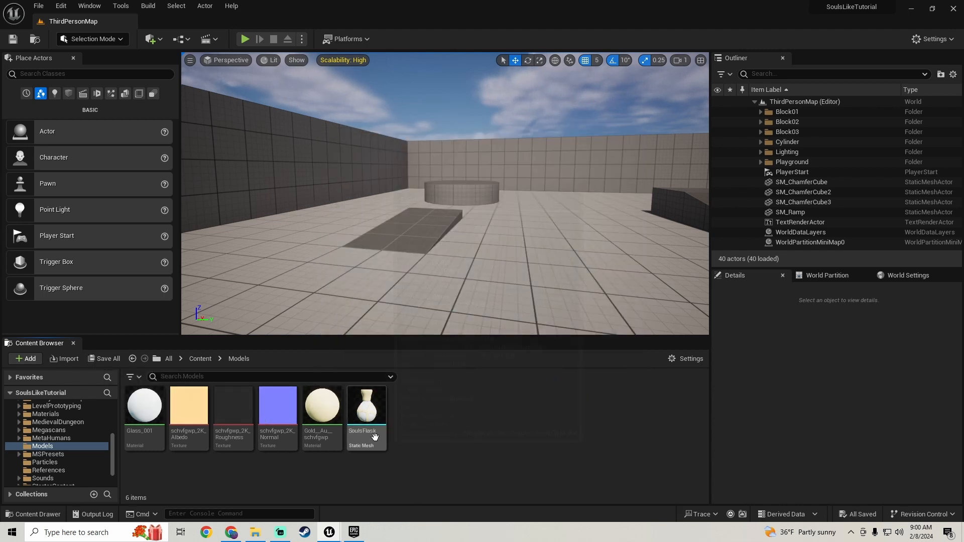
Open the combined SoulsFlask static mesh to inspect its shape and material slots, and close its editor.
double_click(369, 411)
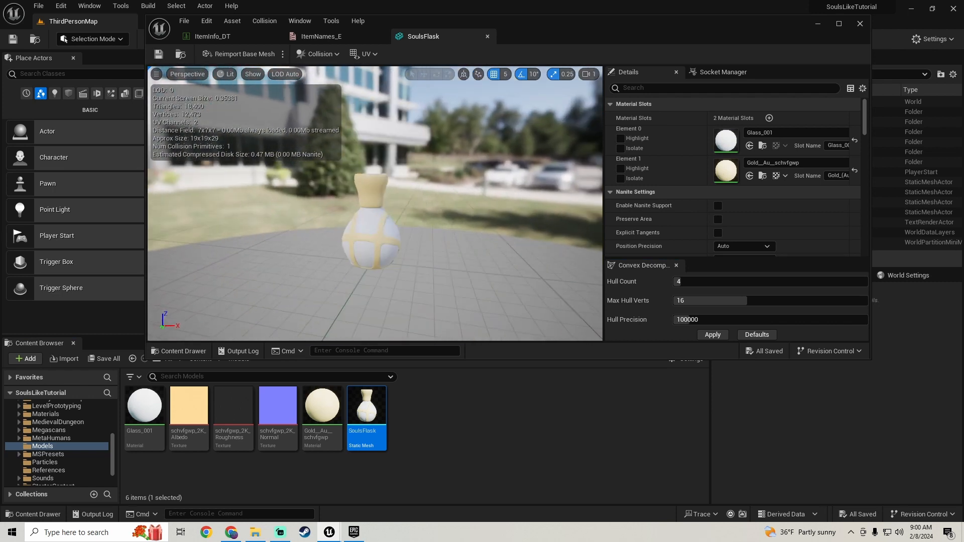
left_click(818, 25)
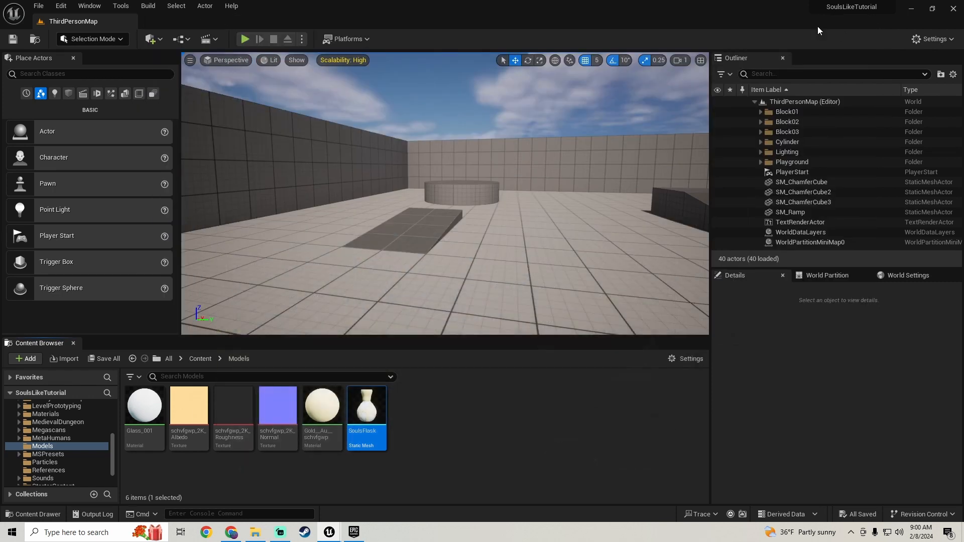
double_click(368, 440)
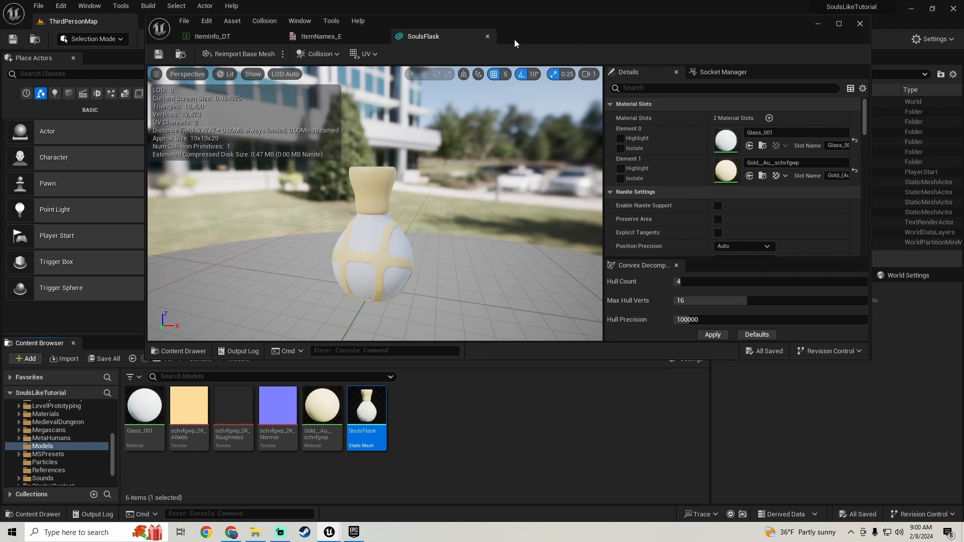
left_click(488, 36)
left_click(818, 23)
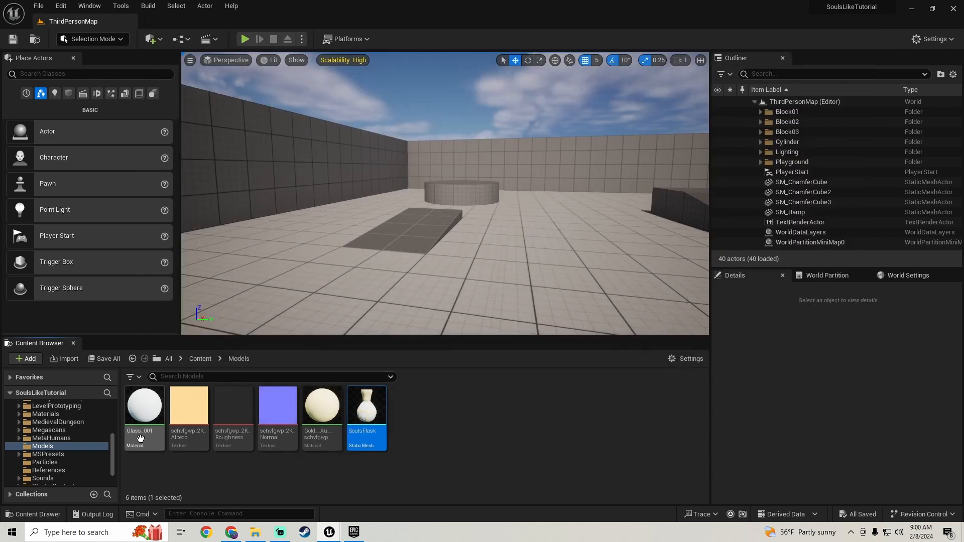
left_click(329, 532)
left_click(395, 486)
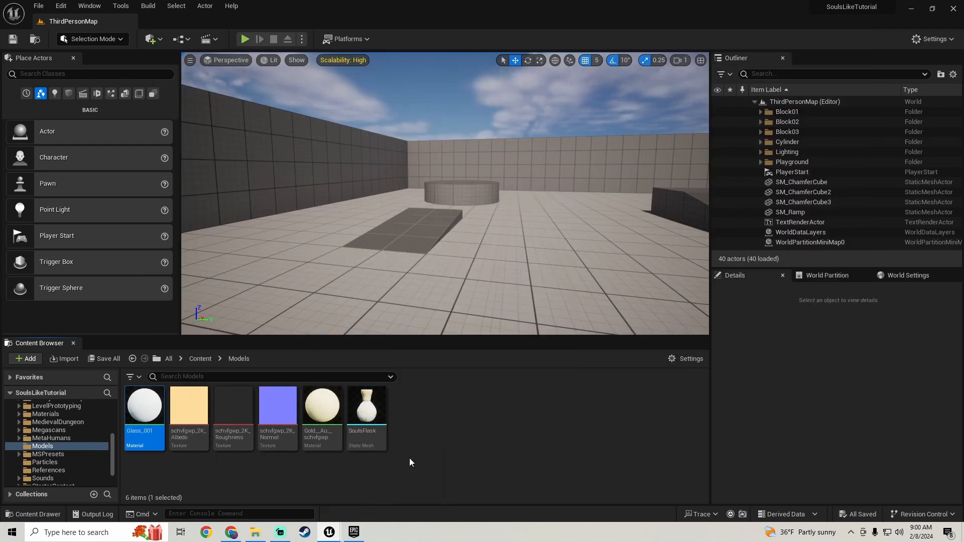
left_click(818, 24)
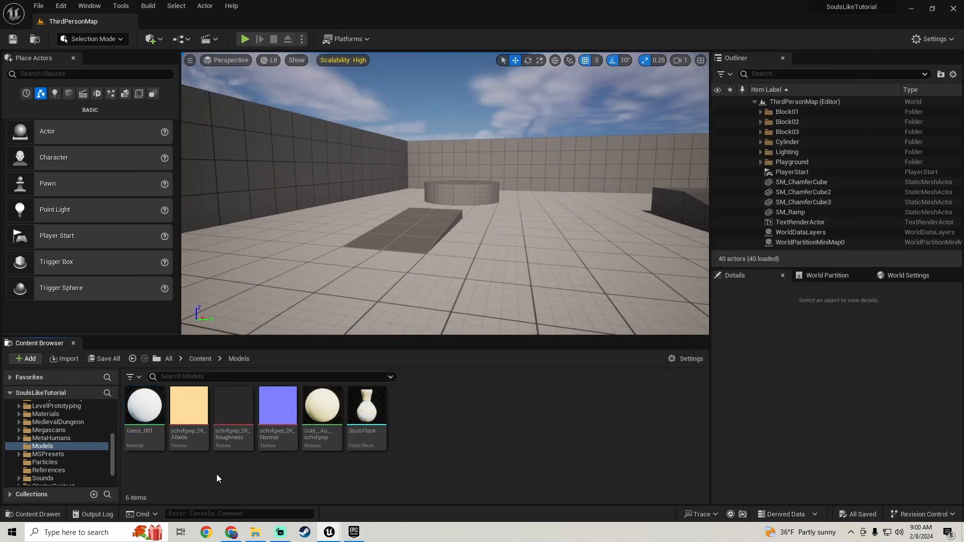
Delete all the imported assets from the Models folder.
key("ctrl+a")
key("Delete")
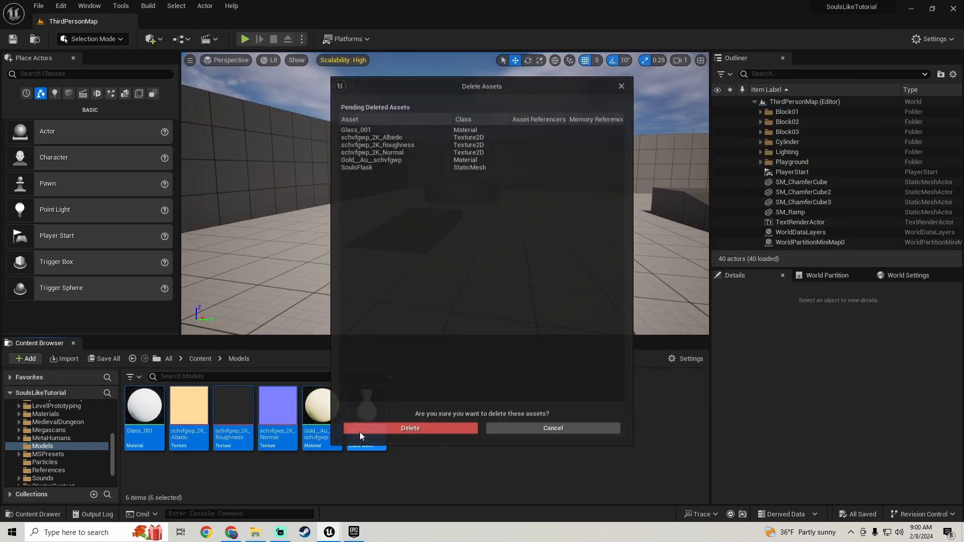
left_click(409, 428)
Import the SoulsFlask FBX from the Potions folder into Models again, with Combine Meshes disabled.
left_click(255, 532)
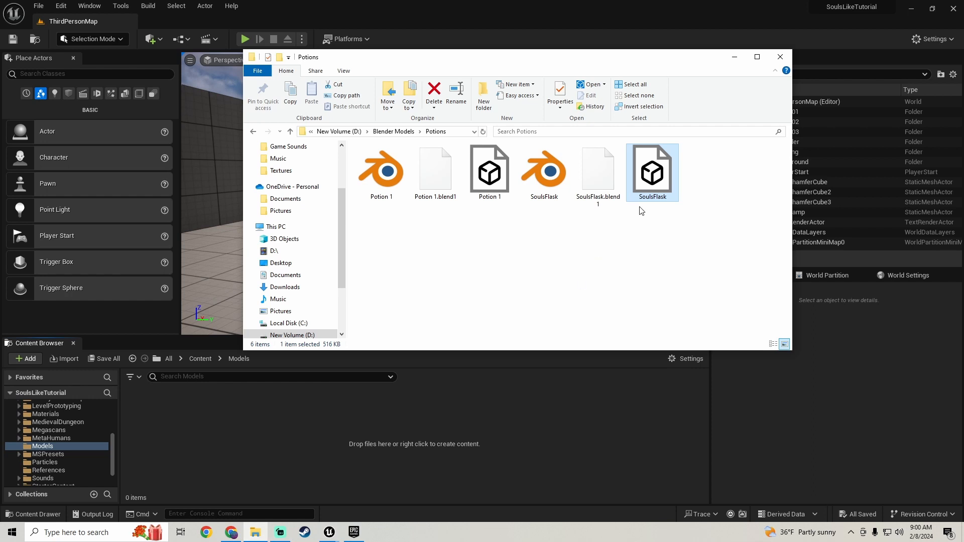
left_click_drag(652, 175, 321, 448)
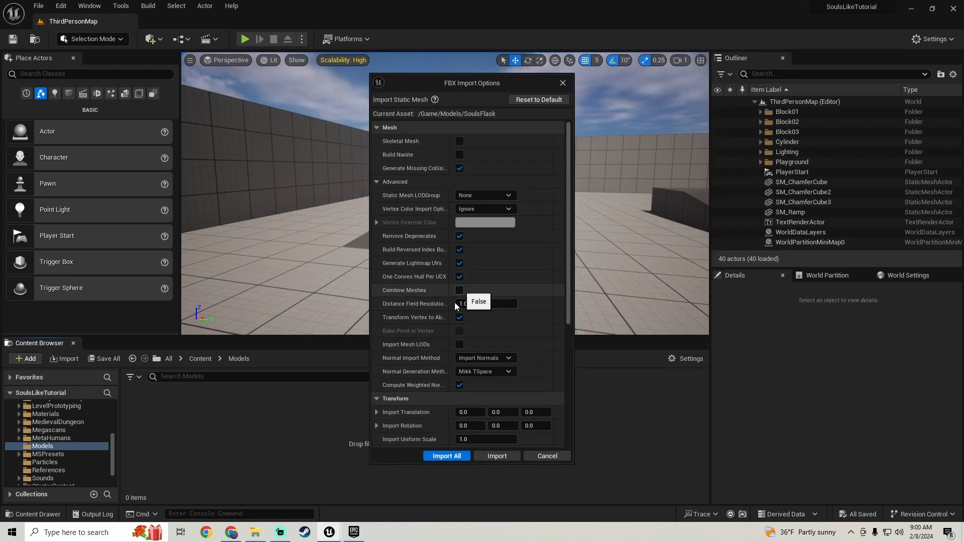
left_click(447, 458)
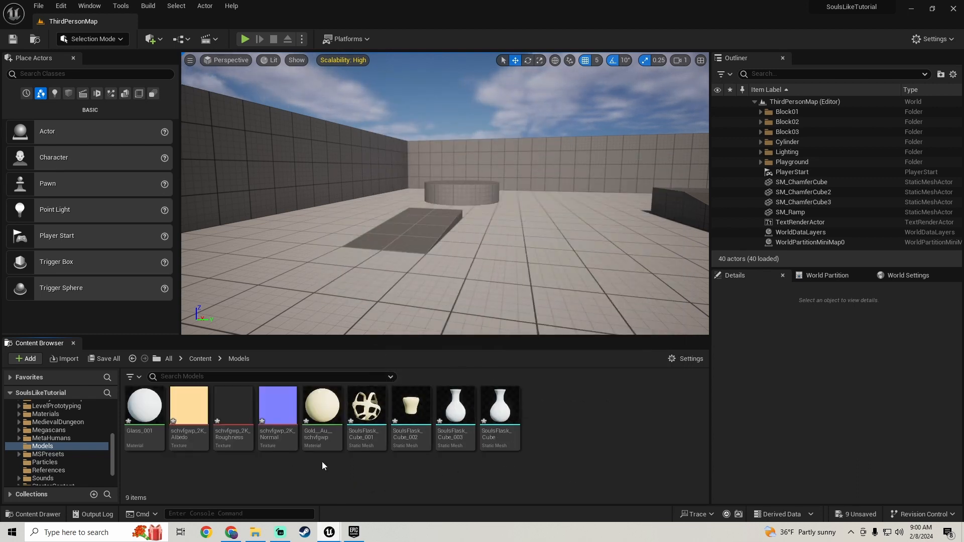
Place all four SoulsFlask static mesh parts together on the level floor and frame them in the viewport.
left_click(366, 422)
left_click(497, 435, "shift")
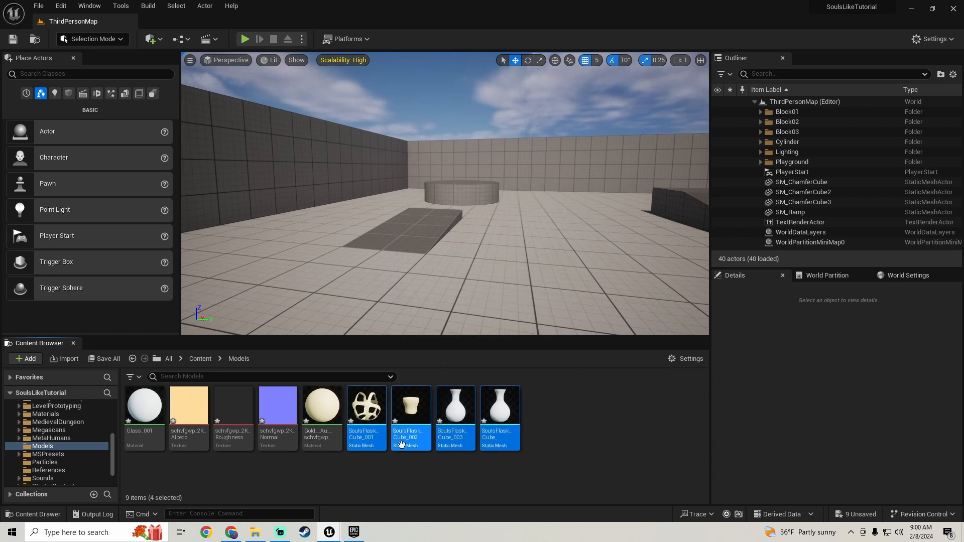
left_click_drag(496, 435, 423, 286)
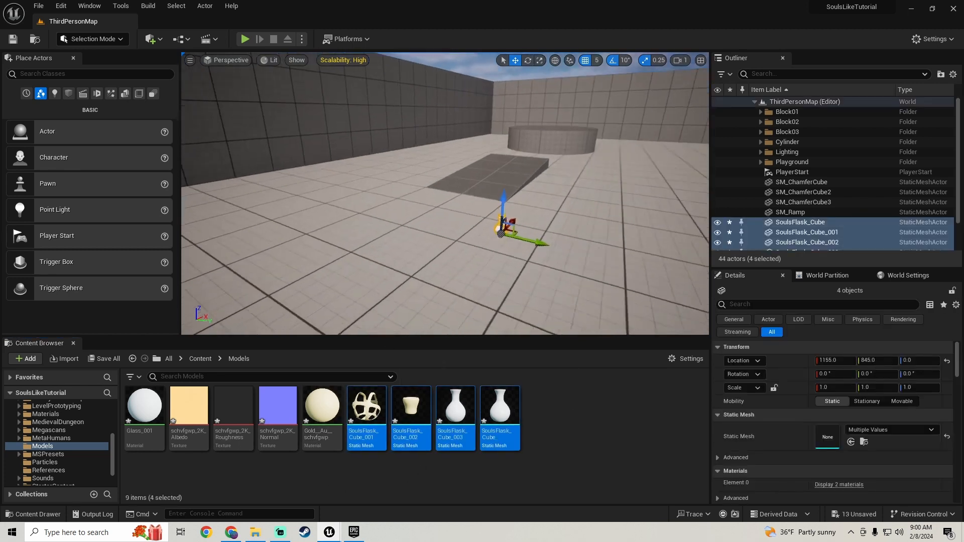
key("f")
key("d")
right_click_drag(423, 287, 275, 288)
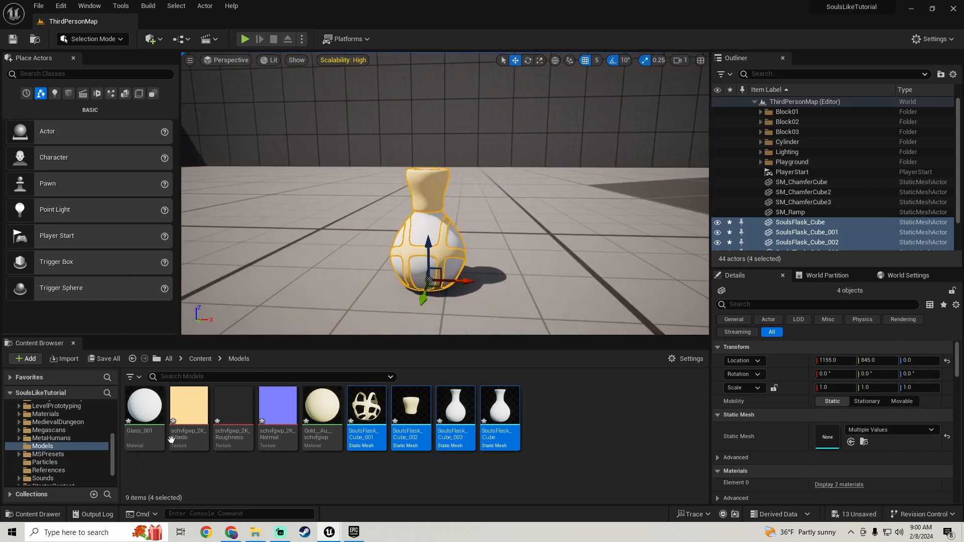
Check the Surfaces folder inside Megascans and open Quixel Bridge from the Megascans folder.
left_click(56, 431)
double_click(144, 405)
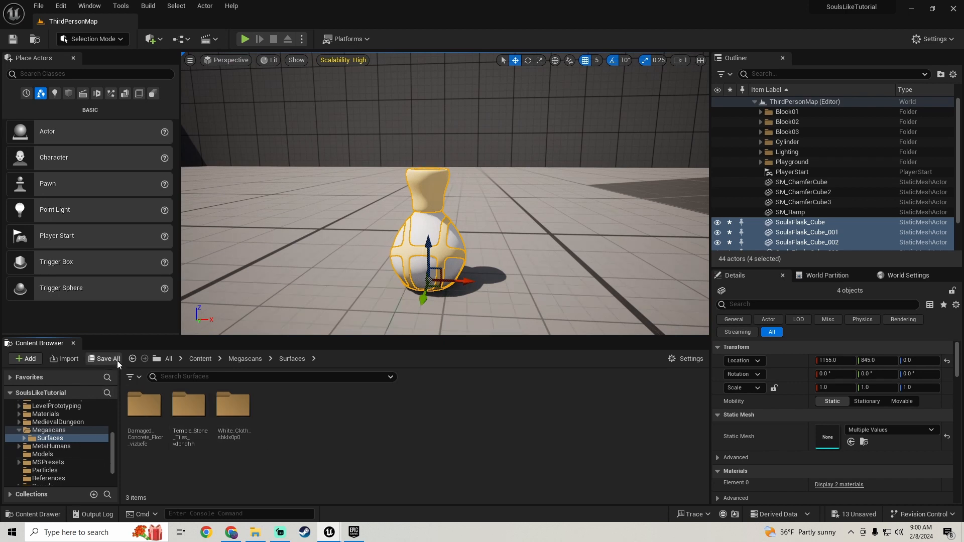
left_click(133, 358)
right_click(222, 413)
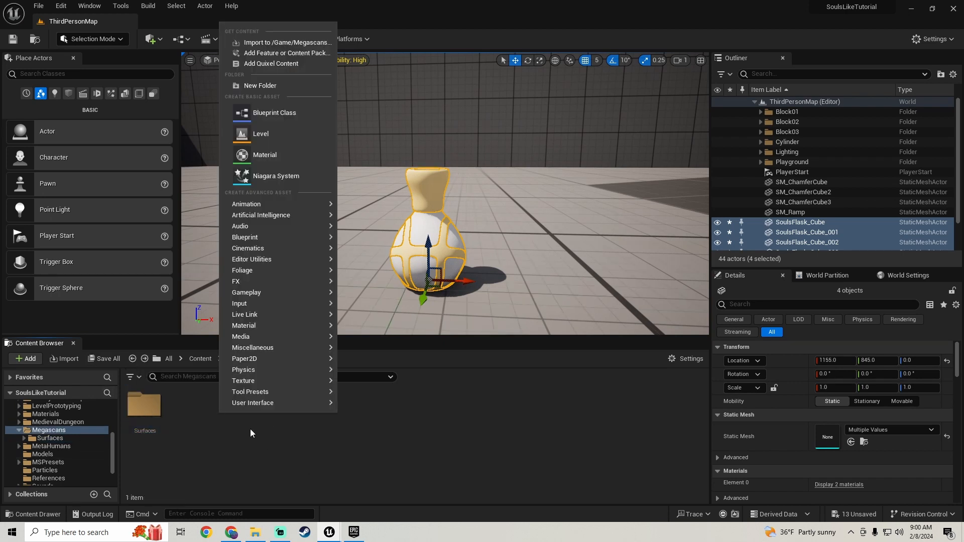
left_click(282, 71)
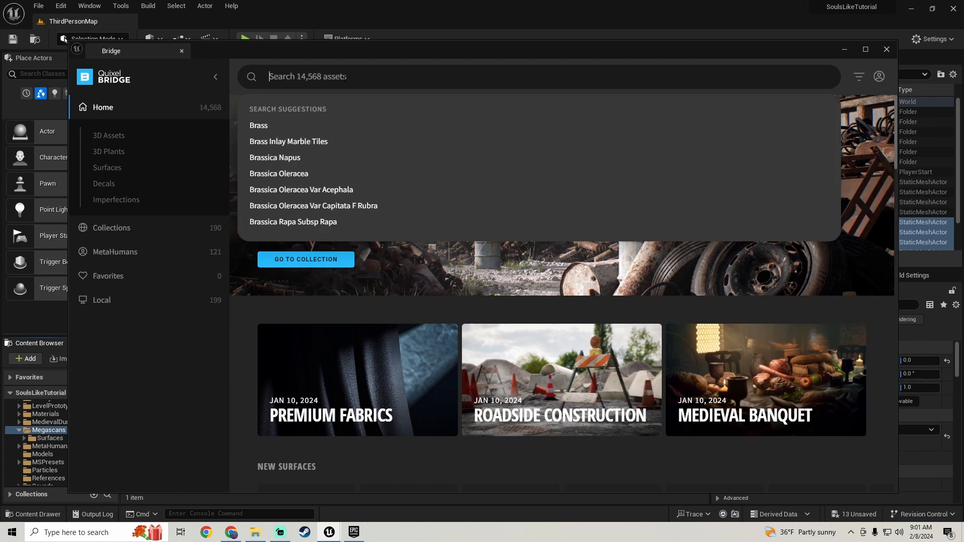
Search Quixel Bridge for Brass, add the lighter Brass surface at Medium Quality to the project, and minimize Bridge.
type("ass")
key("Return")
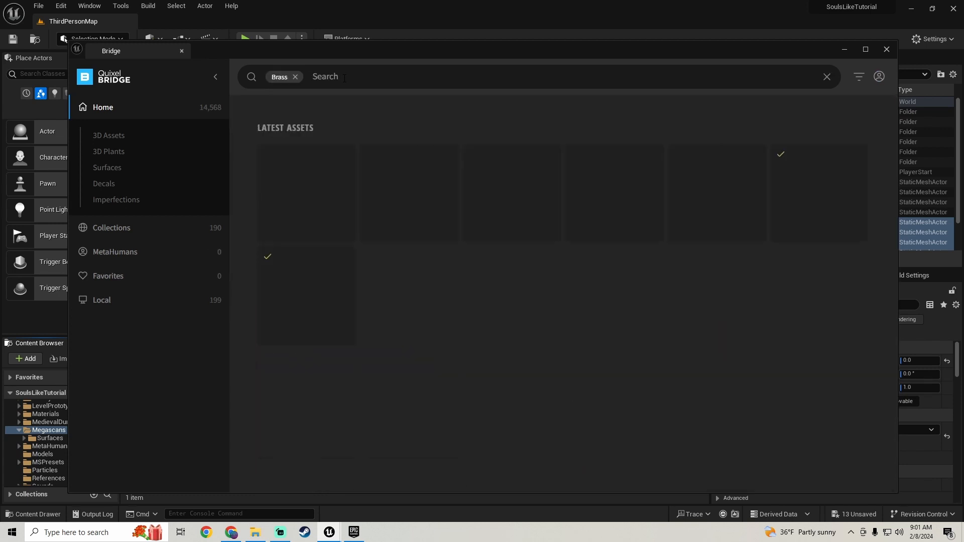
left_click(314, 285)
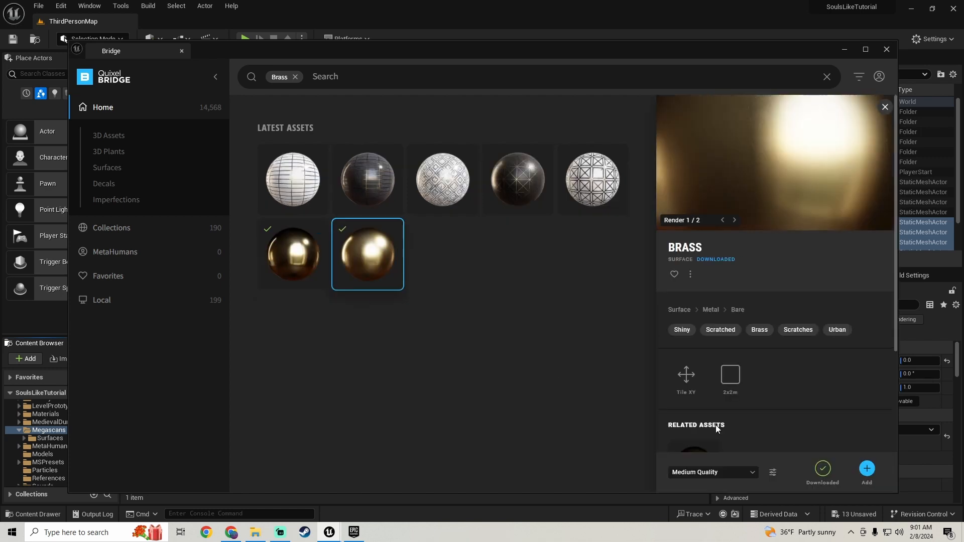
left_click(867, 470)
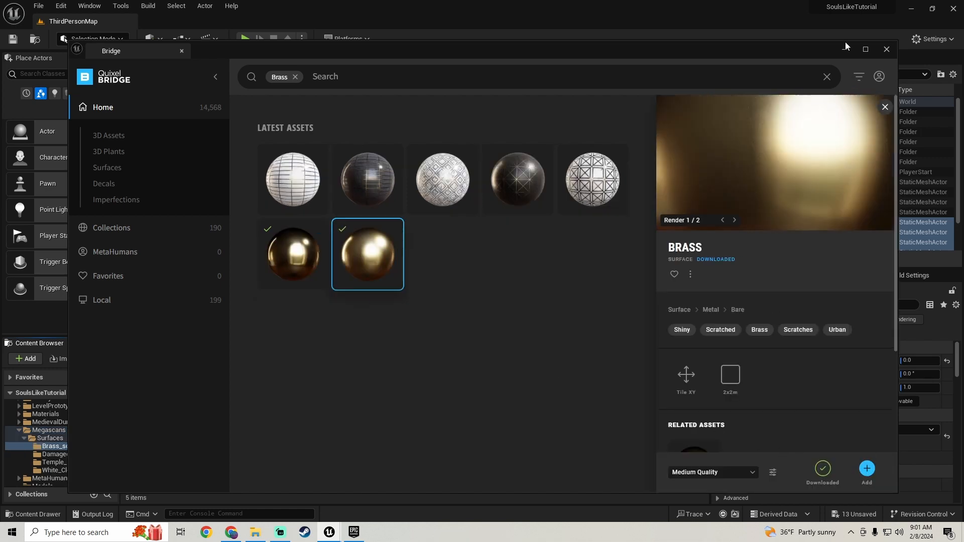
left_click(845, 53)
Set the maximum texture size of T_Brass_scoacdjp_2K_ORDp to 1024 and save the texture.
left_click(324, 449)
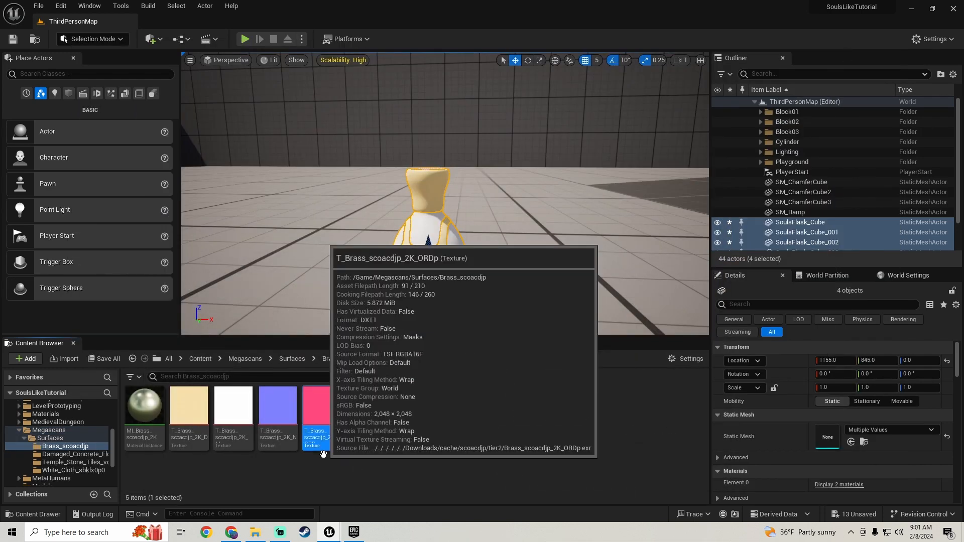
double_click(326, 452)
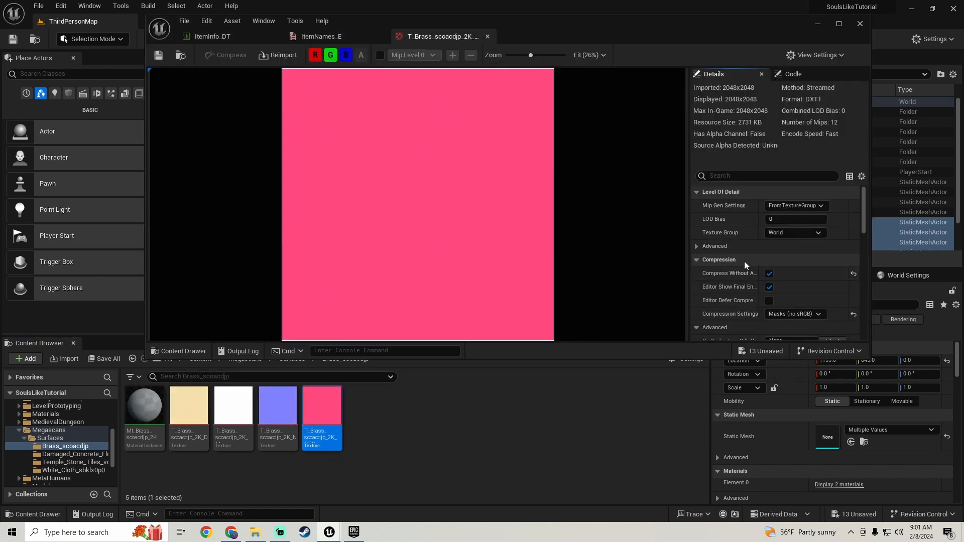
scroll(745, 259, "down", 3)
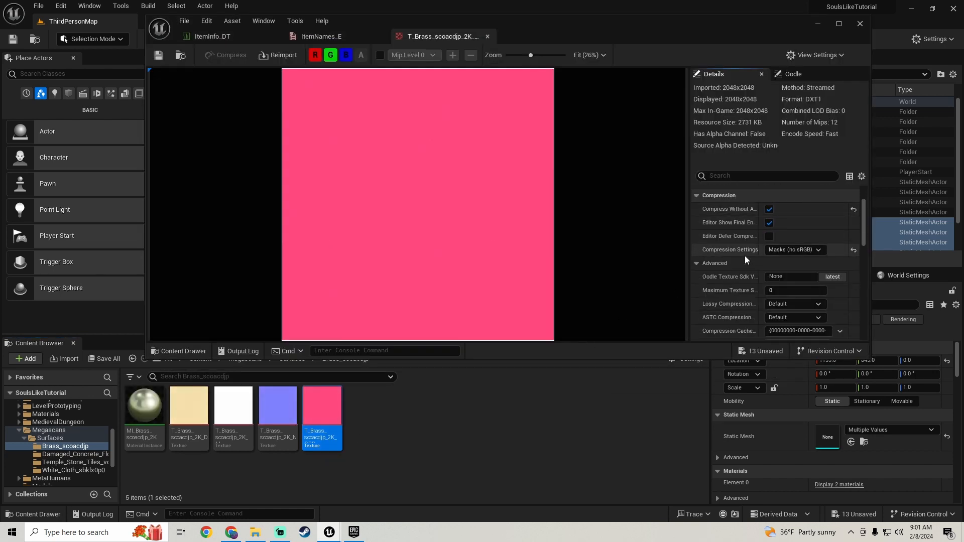
left_click(789, 293)
type("1024")
key("Return")
left_click(152, 55)
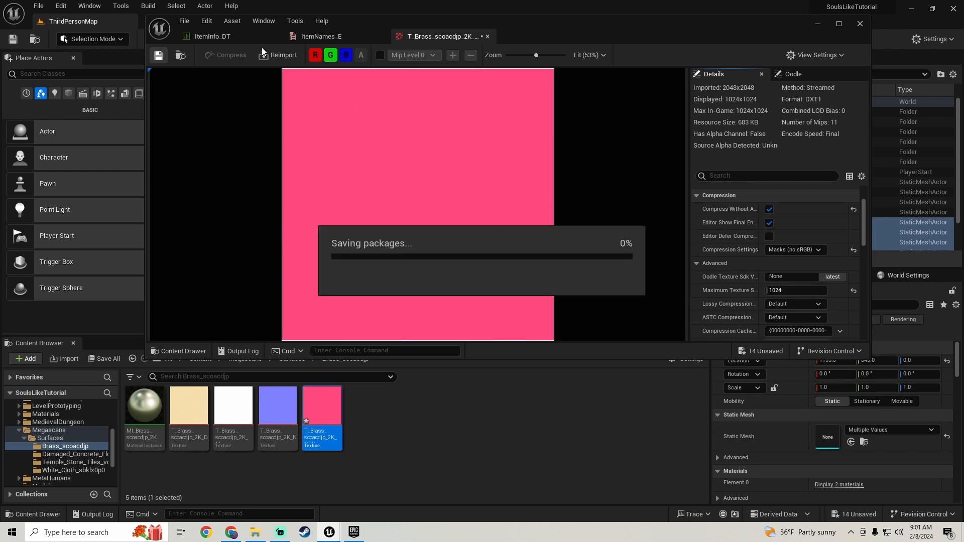
Close the finished texture, set the maximum texture size of T_Brass_scoacdjp_2K_M to 1024, and save and close it.
left_click(487, 36)
left_click(818, 24)
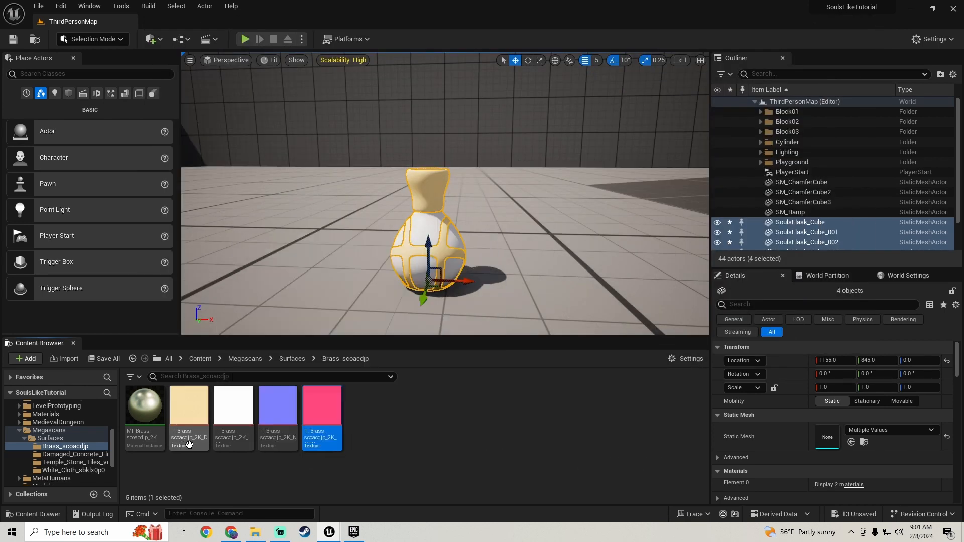
double_click(240, 442)
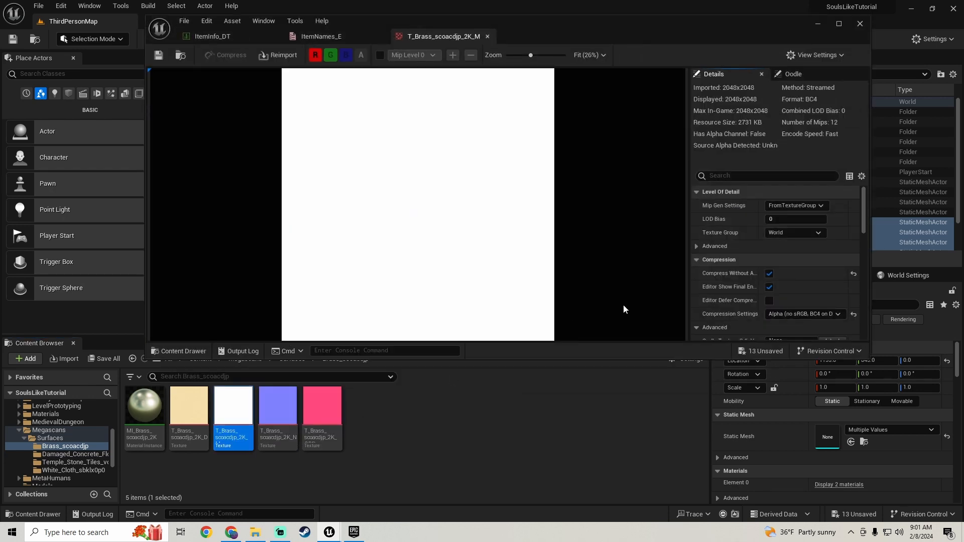
scroll(733, 283, "down", 3)
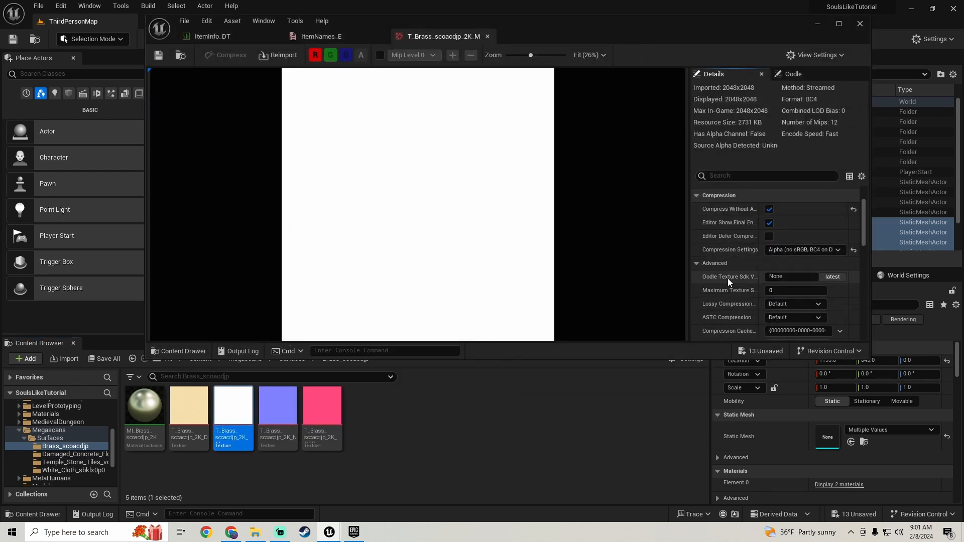
left_click(796, 293)
type("1024")
key("Return")
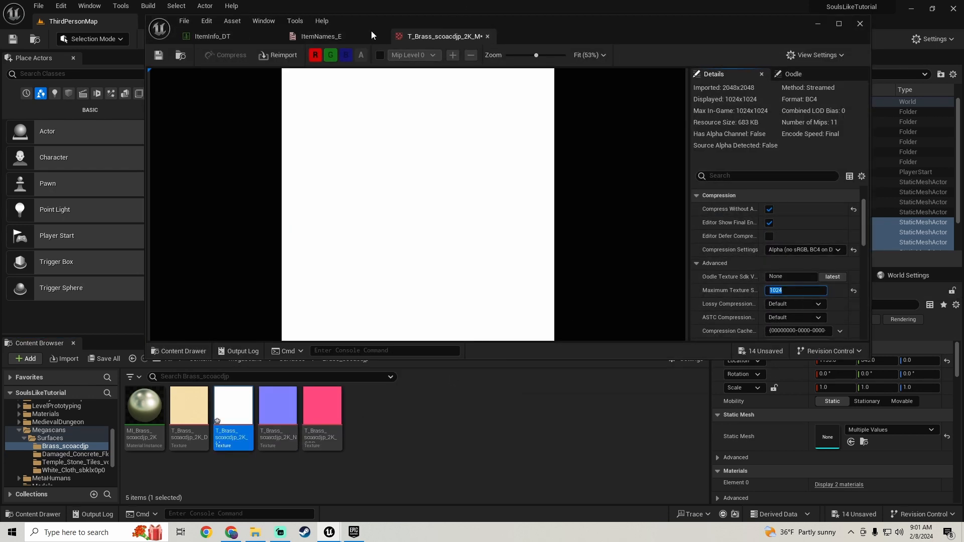
left_click(158, 55)
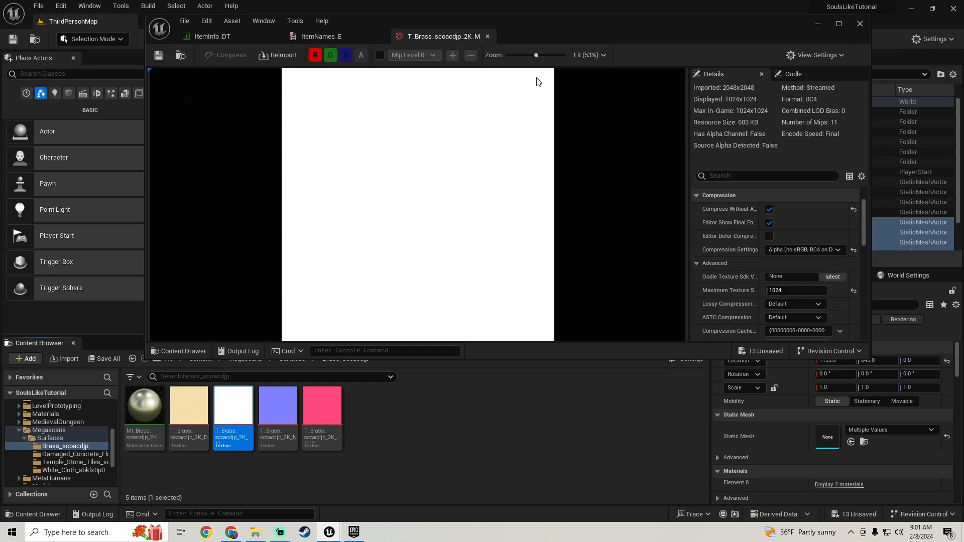
left_click(488, 36)
left_click(818, 24)
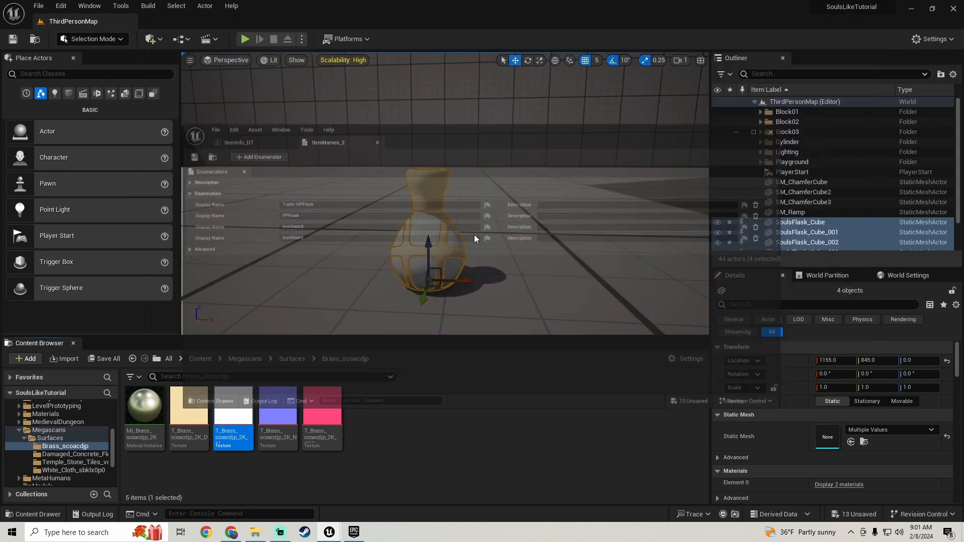
Create a material instance from MI_Brass_scoacdjp_2K with its default name and return to the Models folder.
right_click(151, 413)
left_click(242, 126)
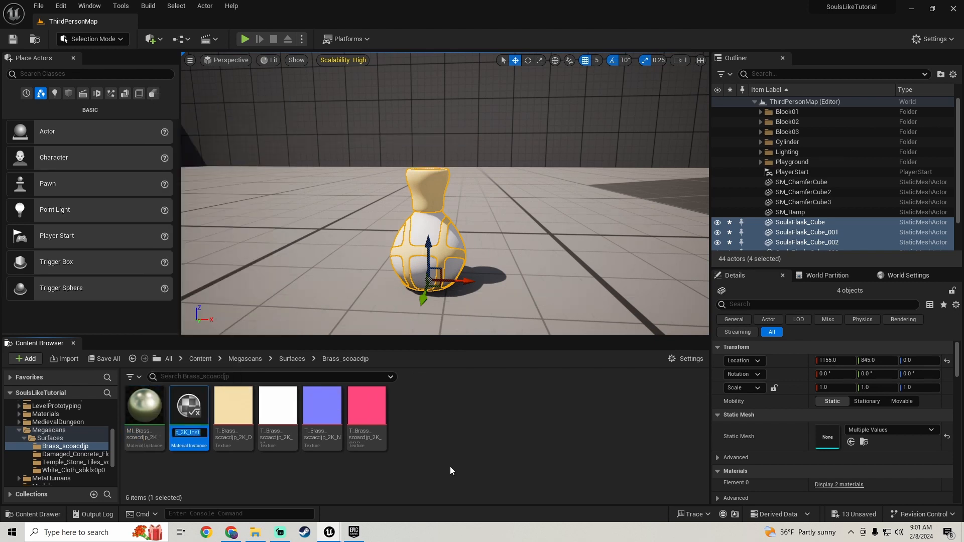
left_click(132, 359)
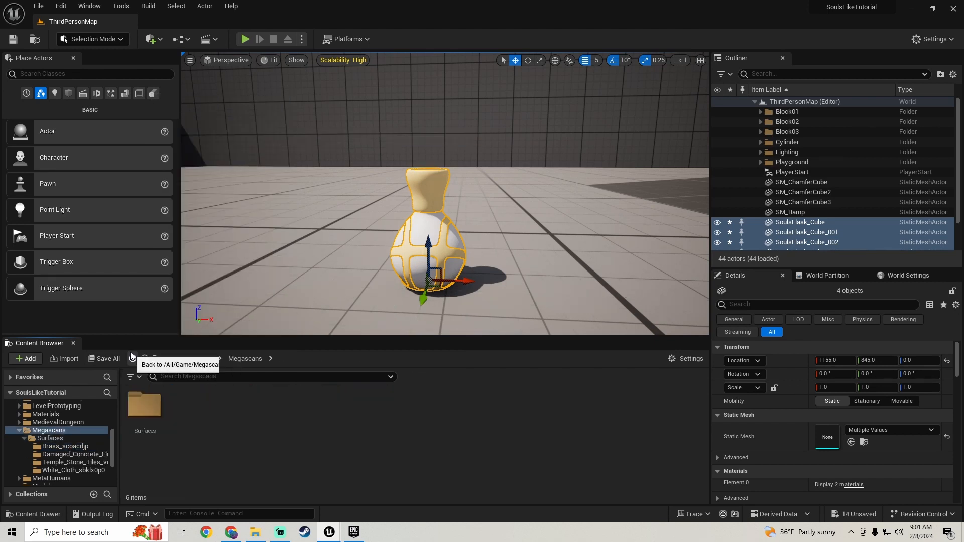
left_click(132, 359)
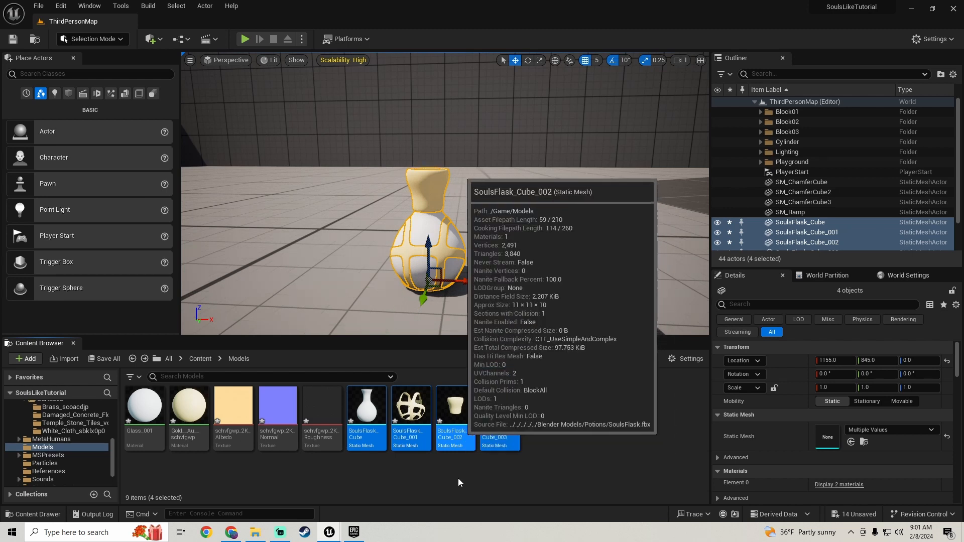
Open the SoulsFlask_Cube_002 and SoulsFlask_Cube_001 static meshes for editing, keeping the content folders accessible.
double_click(457, 435)
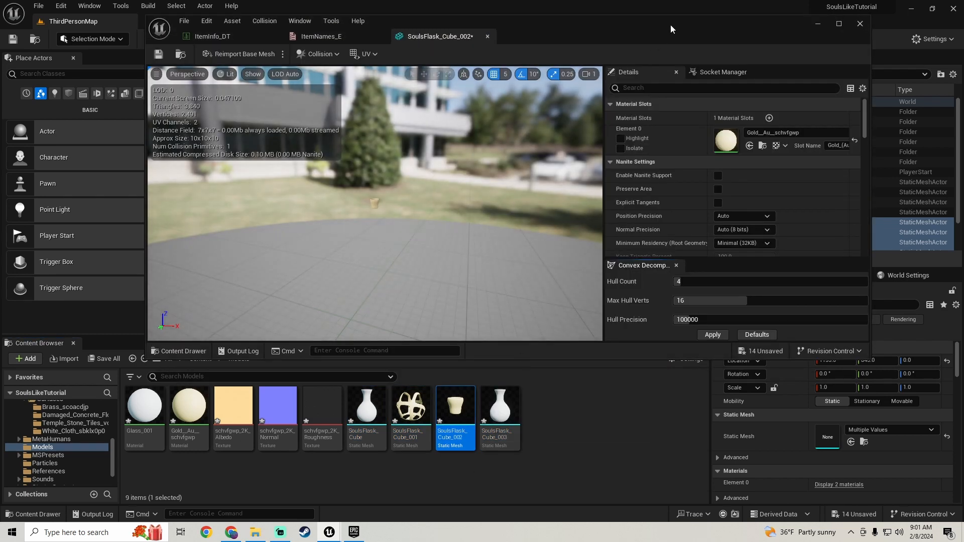
left_click_drag(670, 25, 613, 22)
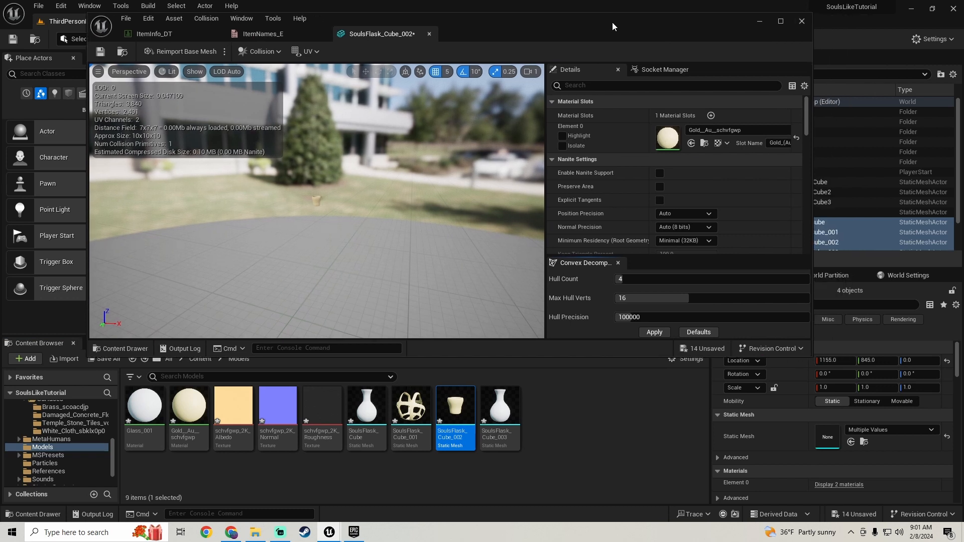
left_click(146, 362)
left_click(146, 362)
left_click(137, 358)
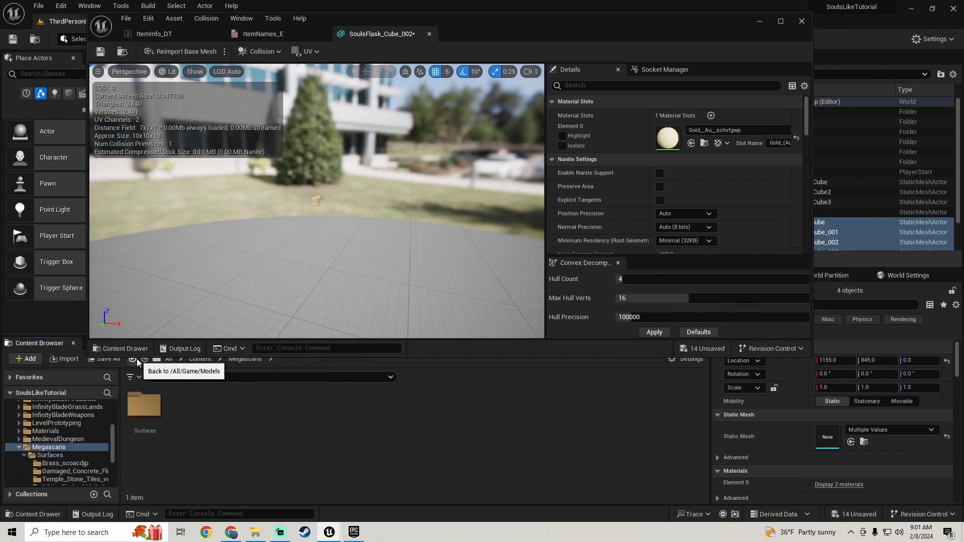
left_click(136, 358)
left_click(410, 442)
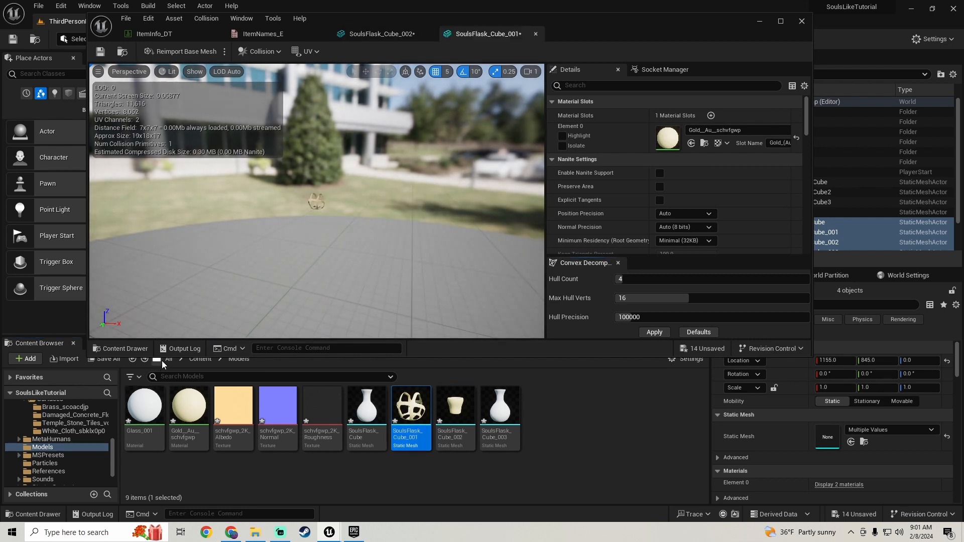
Assign MI_Brass_scoacdjp_2K_Inst from the Brass_scoacdjp folder to SoulsFlask_Cube_001's material slot, check it in the preview, and save the mesh.
left_click(144, 358)
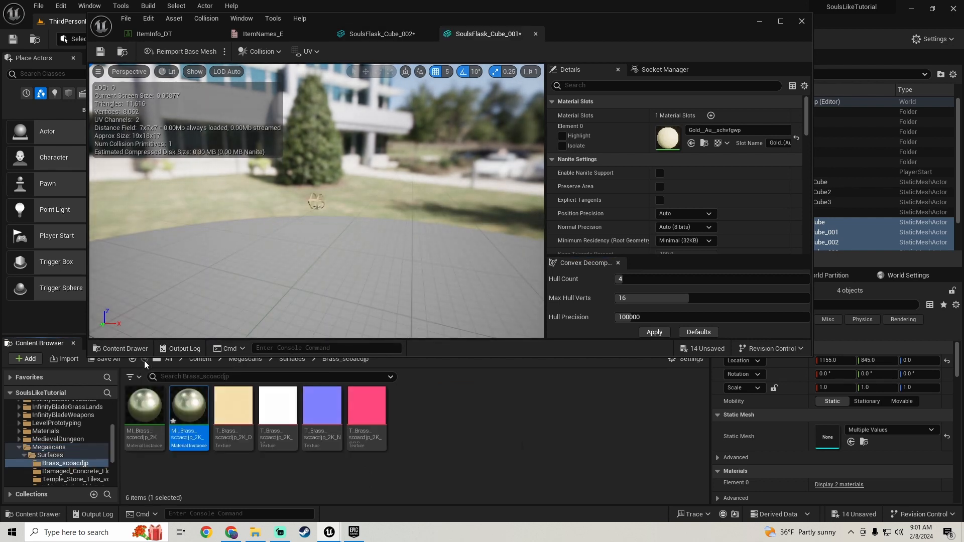
left_click_drag(189, 437, 667, 139)
left_click_drag(321, 211, 334, 166)
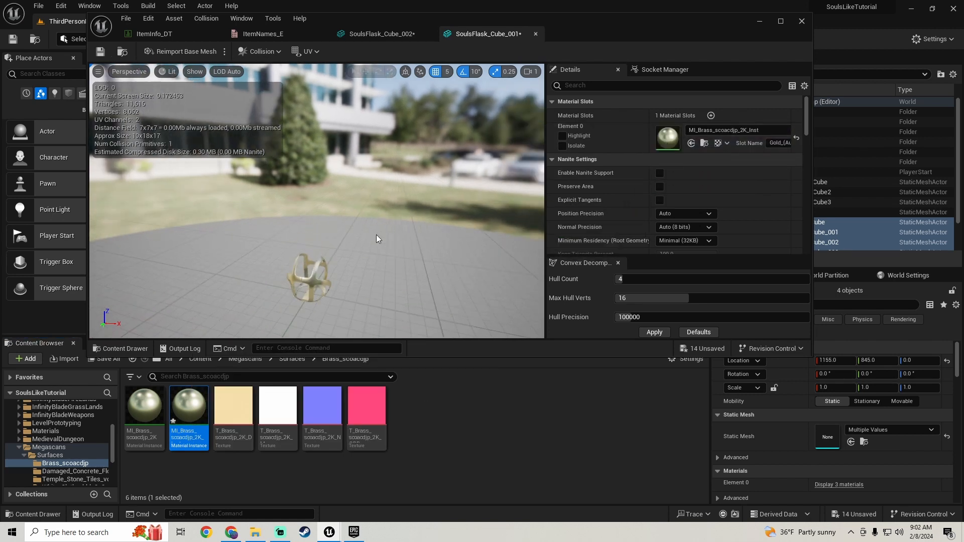
left_click(104, 52)
Assign MI_Brass_scoacdjp_2K_Inst to SoulsFlask_Cube_002's material slot and inspect the brass neck in the preview.
left_click(381, 35)
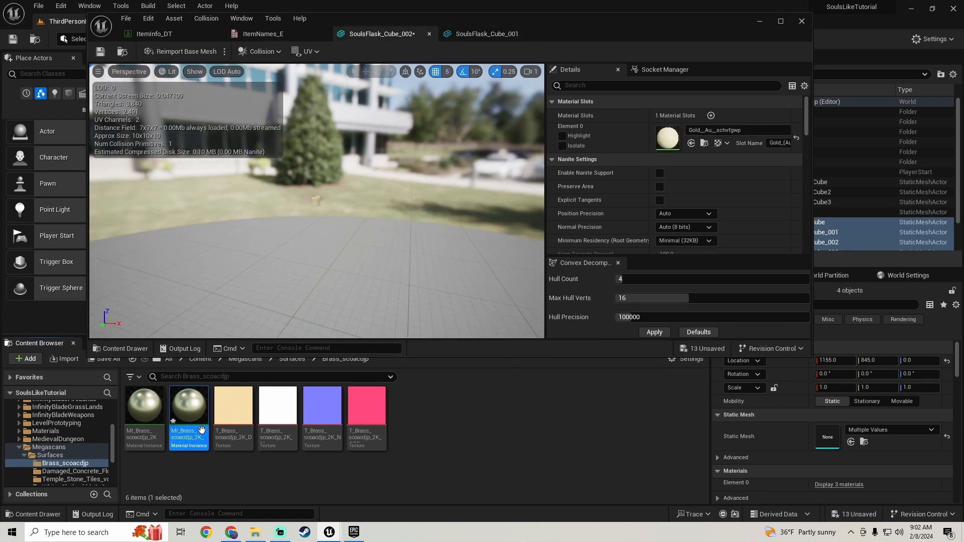
left_click_drag(202, 430, 668, 138)
left_click_drag(399, 215, 402, 181)
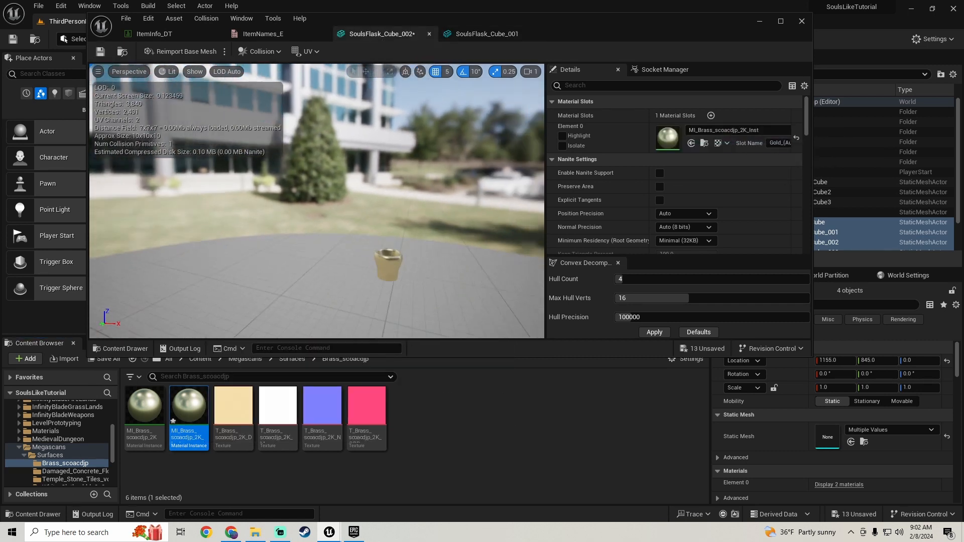
right_click_drag(396, 218, 426, 247)
key("w")
key("s")
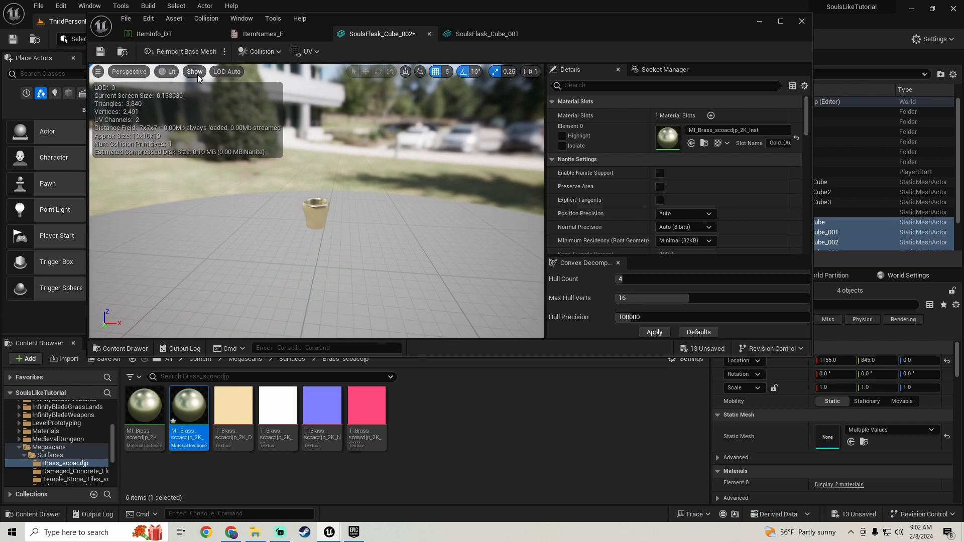
Save all unsaved assets in the project and close both SoulsFlask mesh editors.
left_click(107, 361)
left_click(563, 384)
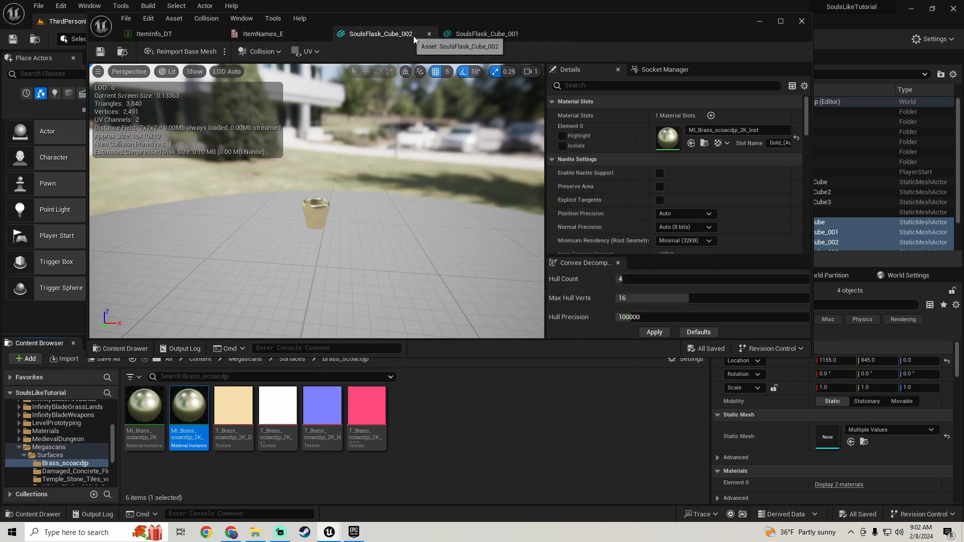
left_click(429, 34)
left_click(429, 34)
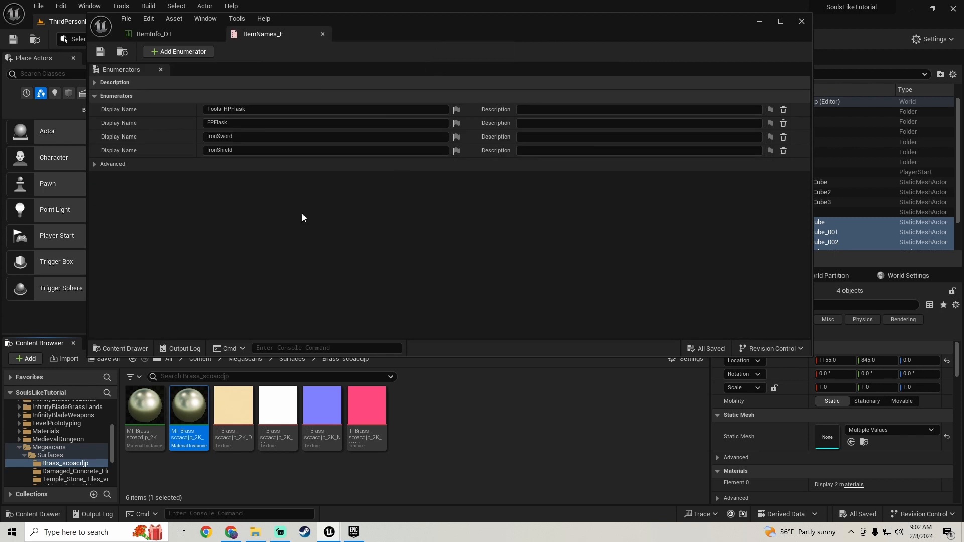
Search the whole Content folder for glass assets and clear the search.
scroll(76, 423, "up", 10)
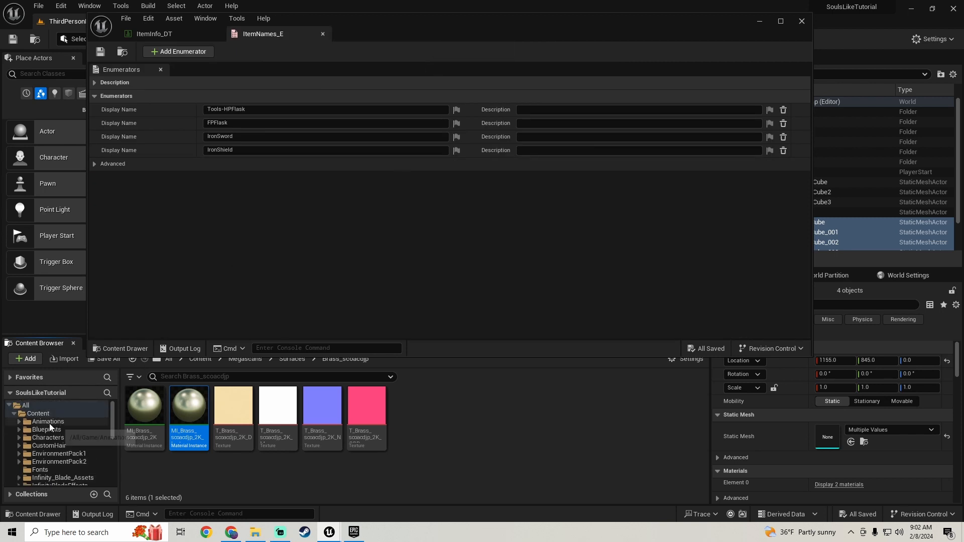
left_click(51, 415)
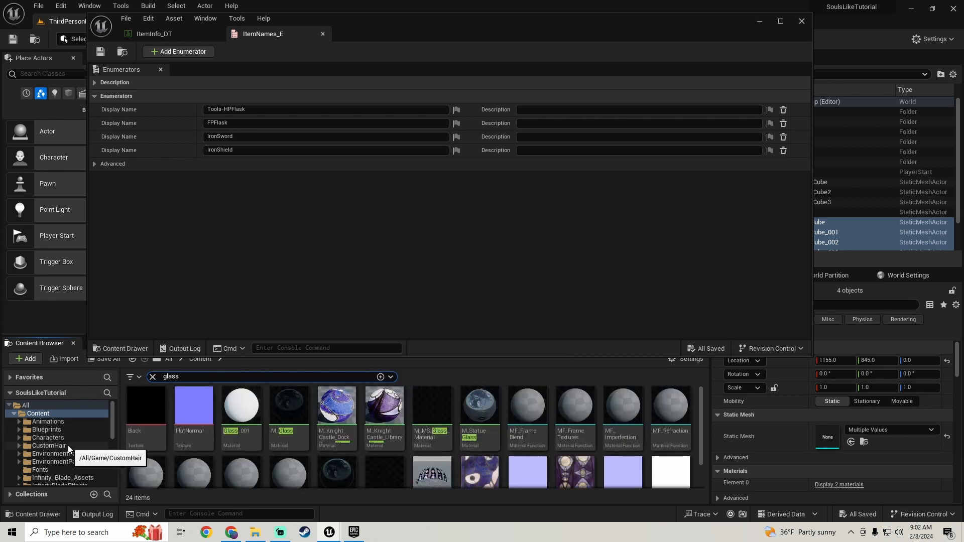
left_click_drag(192, 381, 15, 381)
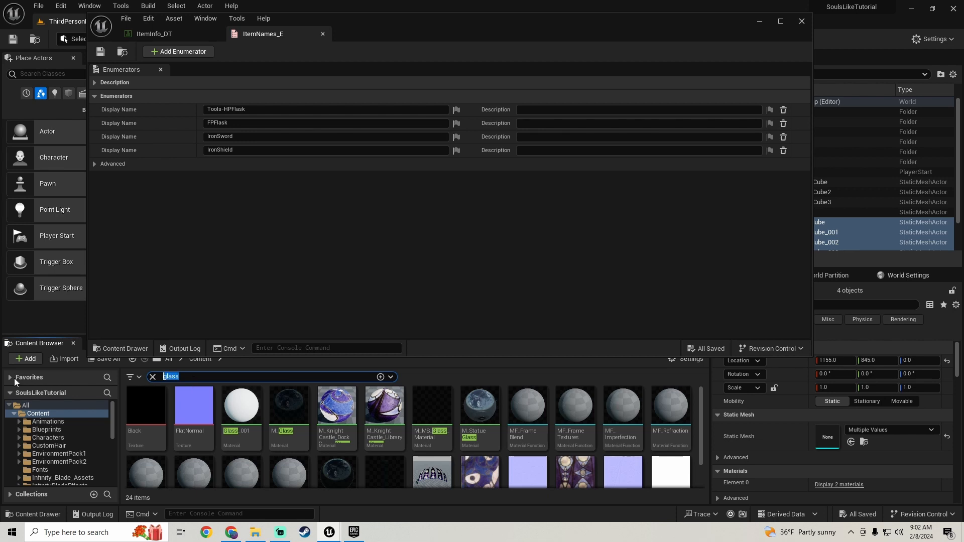
key("BackSpace")
scroll(71, 446, "down", 4)
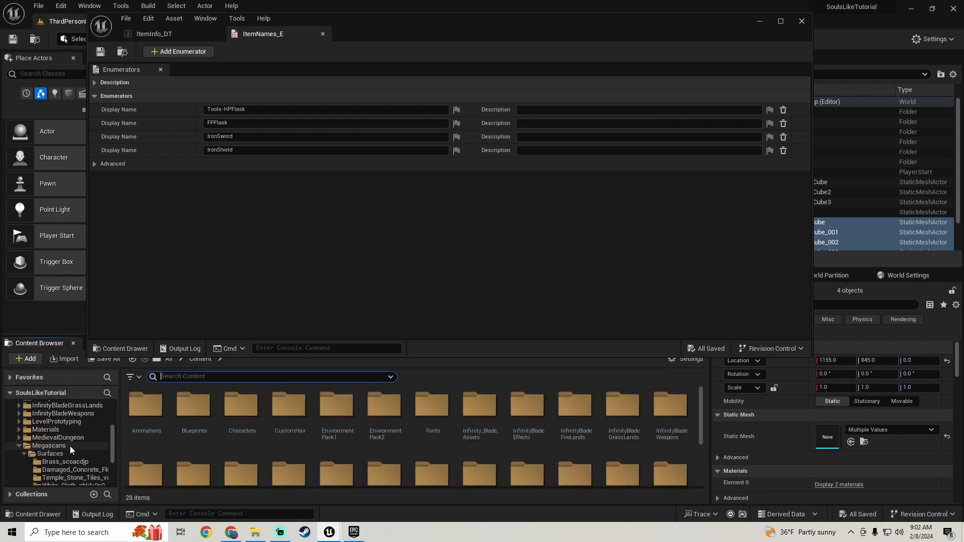
Browse to the flask's meshes in the Models folder and place a second set of all four SoulsFlask parts in the level.
left_click(756, 22)
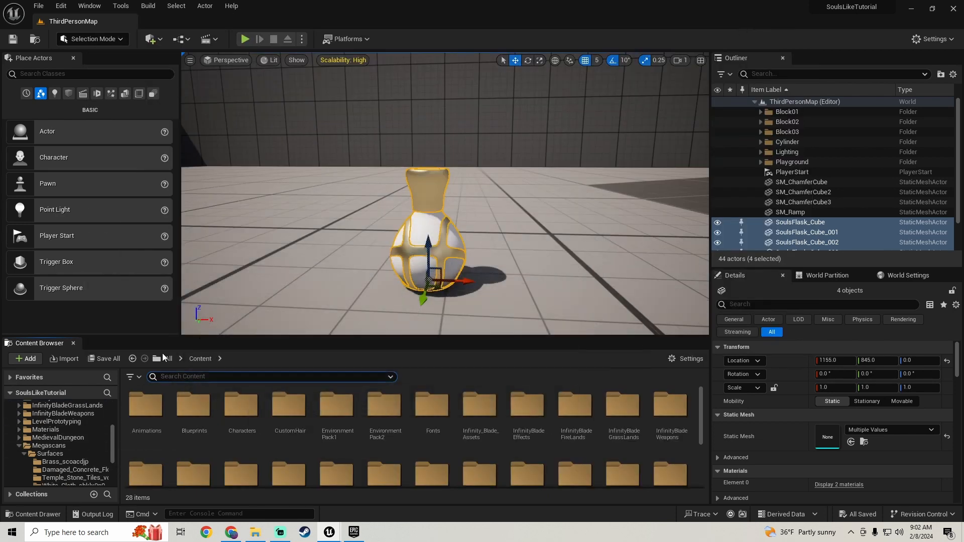
right_click(425, 211)
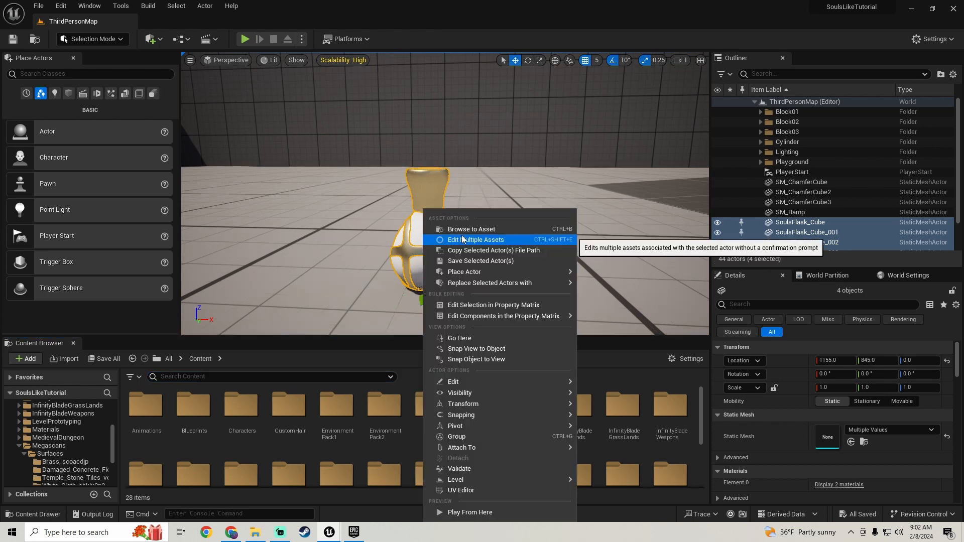
left_click(467, 230)
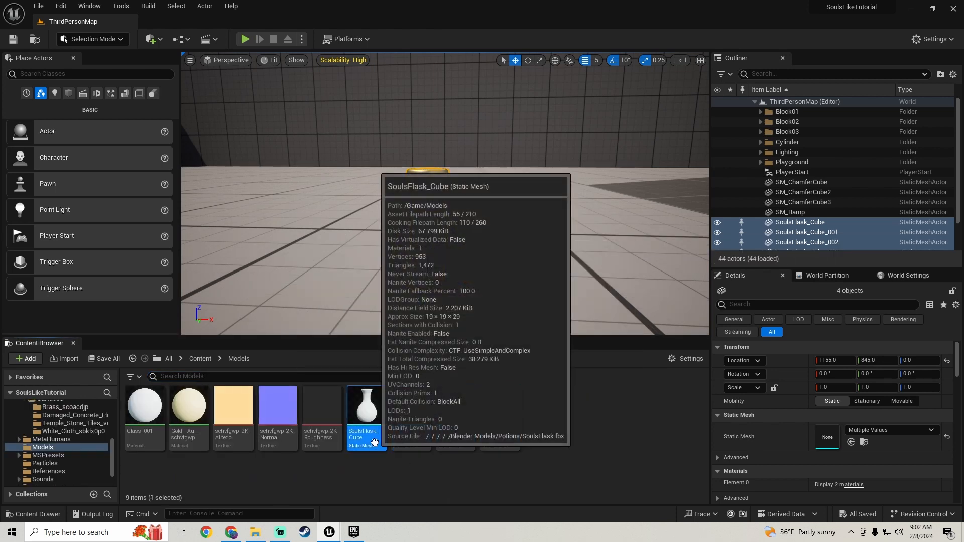
left_click(514, 430, "shift")
left_click_drag(514, 431, 310, 244)
key("a")
right_click_drag(338, 239, 362, 246)
key("w")
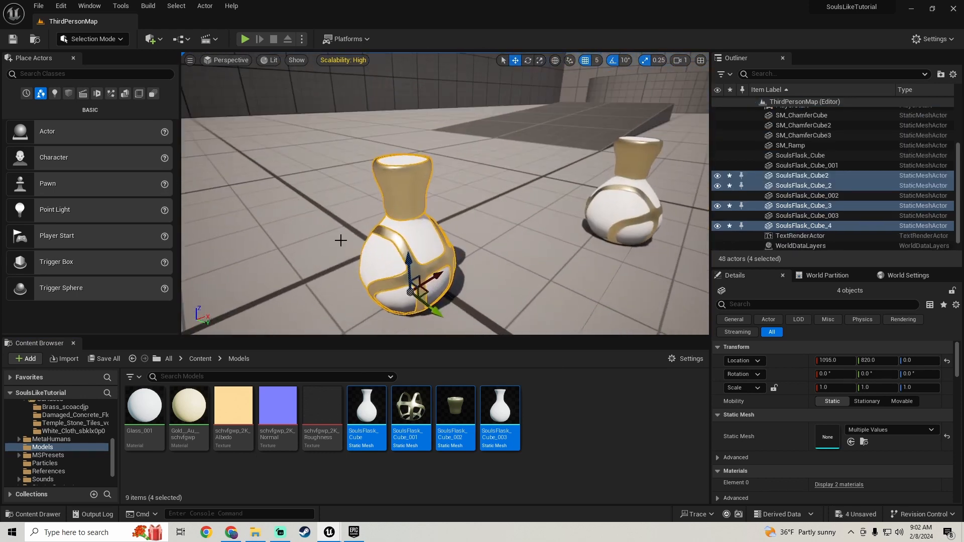
Select the new flask's body in the level and search the Content folder for glass materials.
left_click(429, 245)
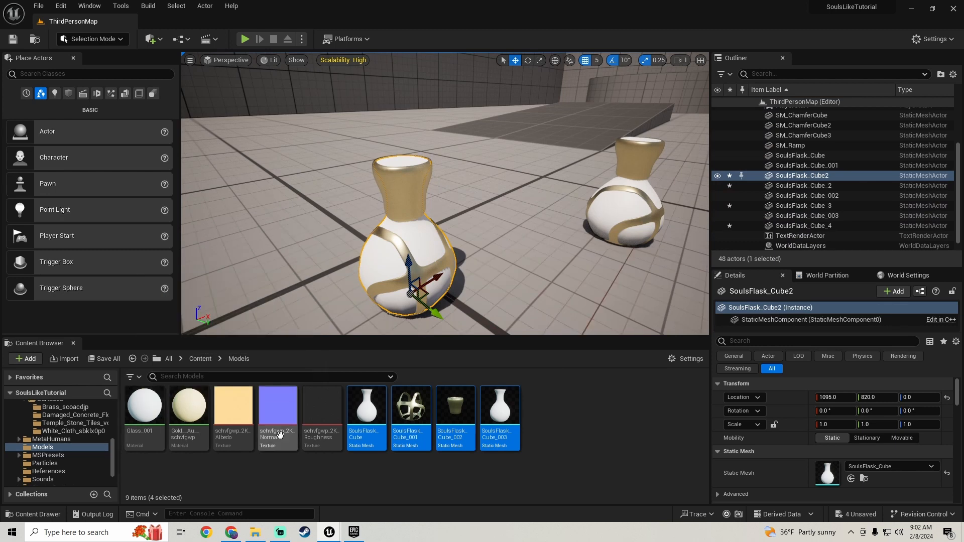
scroll(61, 438, "up", 3)
scroll(61, 438, "up", 4)
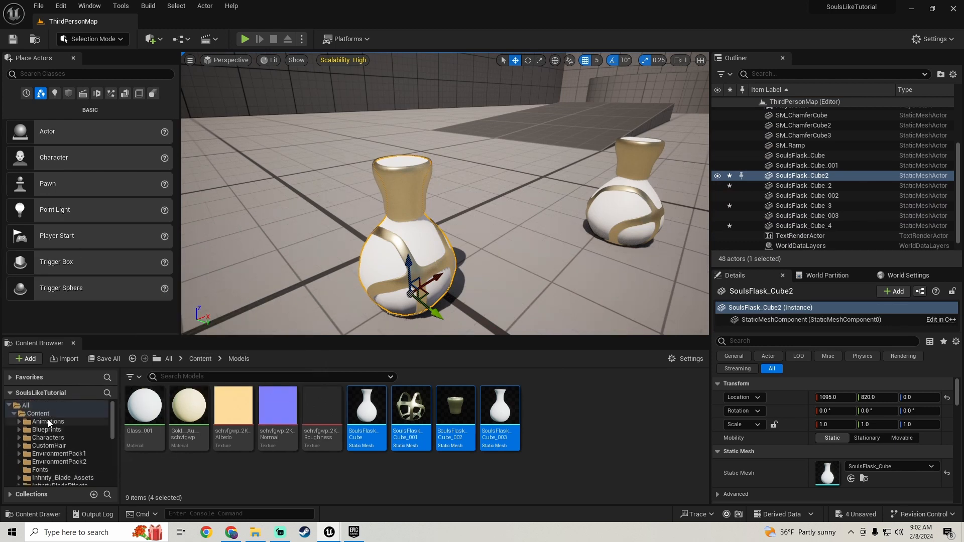
left_click(54, 415)
left_click(226, 373)
type("glass")
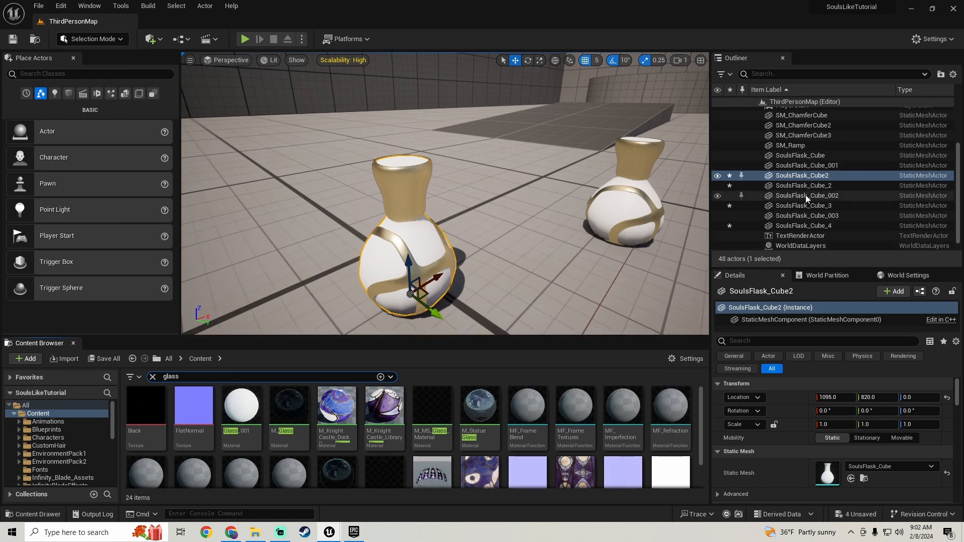
Delete all parts of the original flask from the level and select the body of the new flask.
left_click(804, 166)
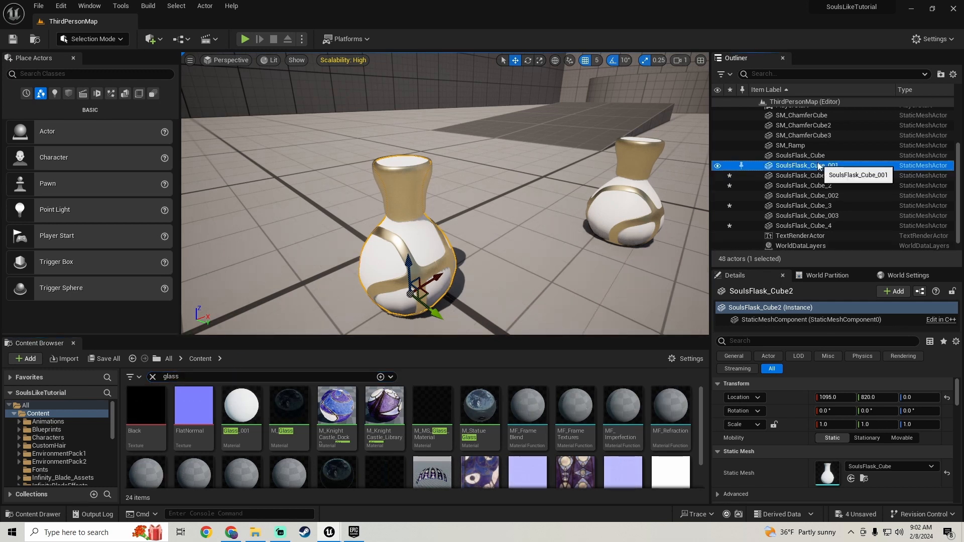
left_click(631, 208)
key("Delete")
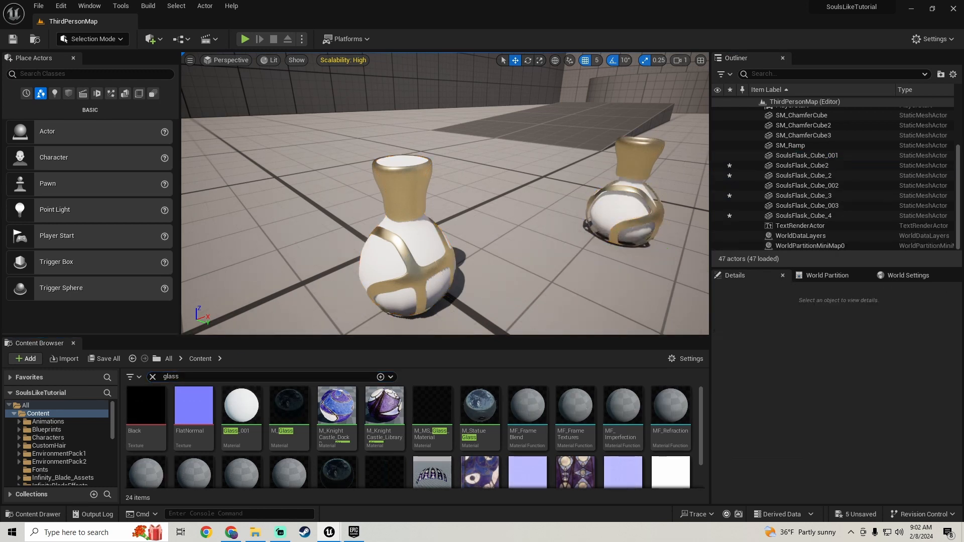
left_click(632, 206)
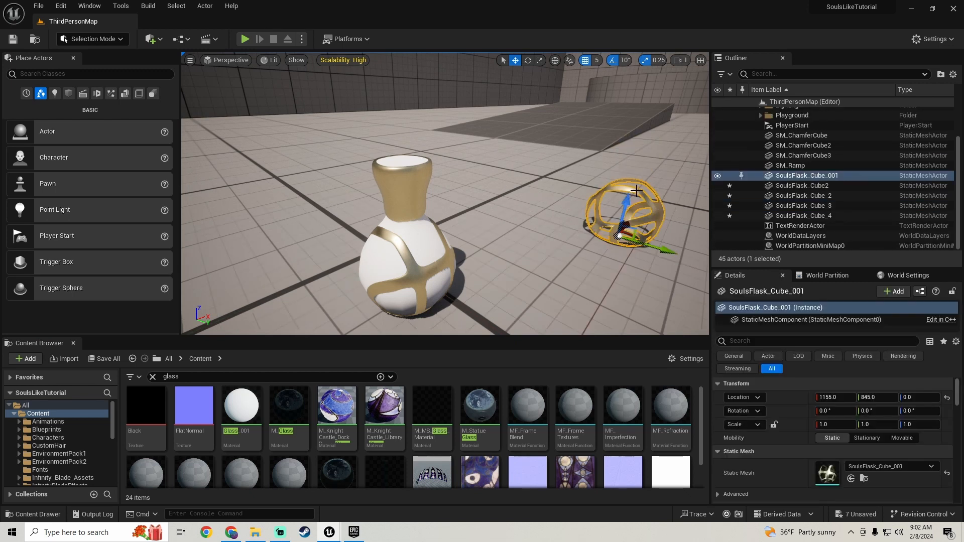
key("Delete")
left_click(426, 237)
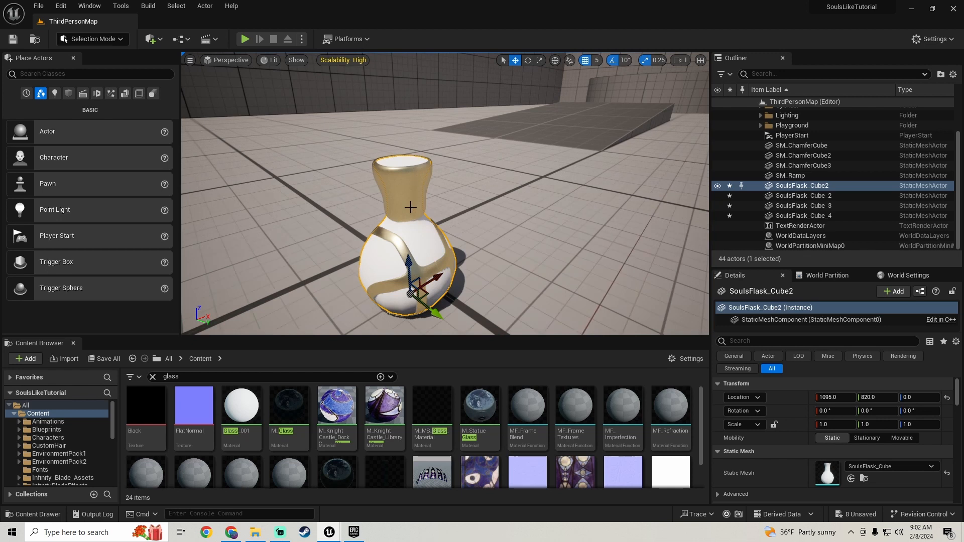
Assign the MI_MS_Glass_Material_Inst material to Element 0 of the selected flask body in the level.
scroll(364, 437, "down", 1)
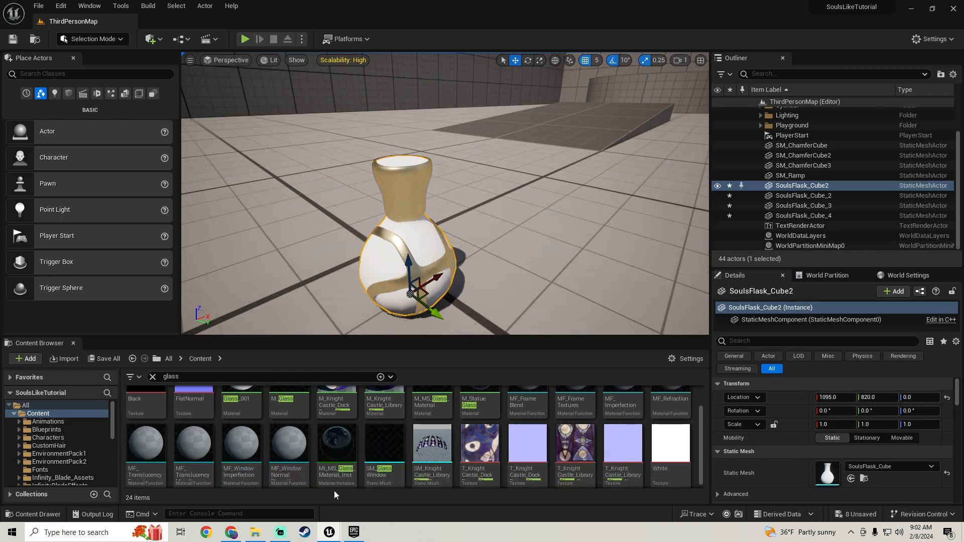
scroll(365, 459, "down", 1)
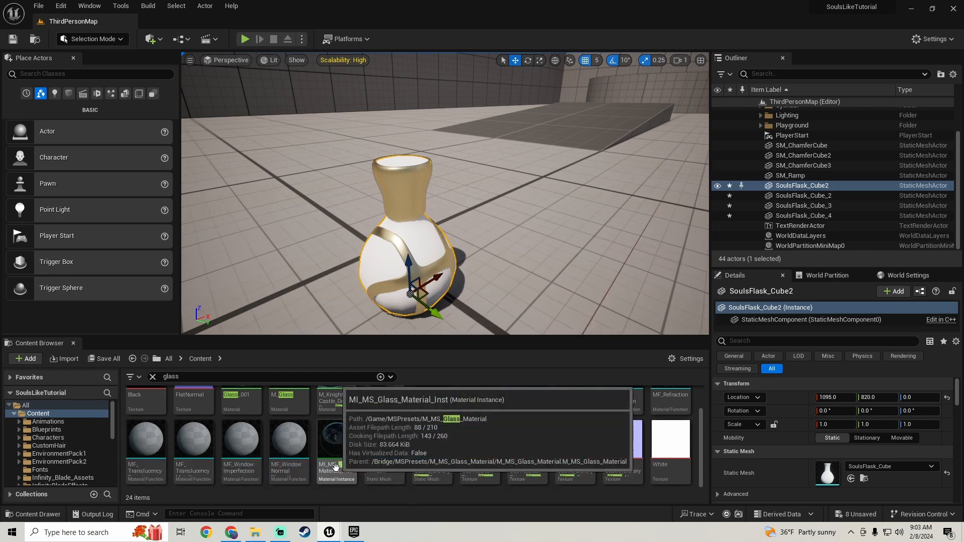
scroll(781, 447, "down", 2)
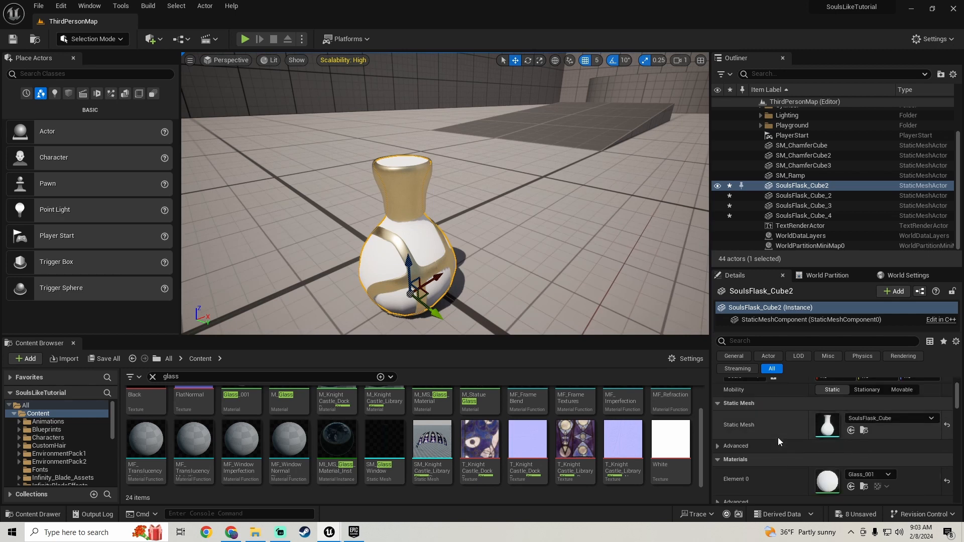
left_click_drag(336, 442, 815, 475)
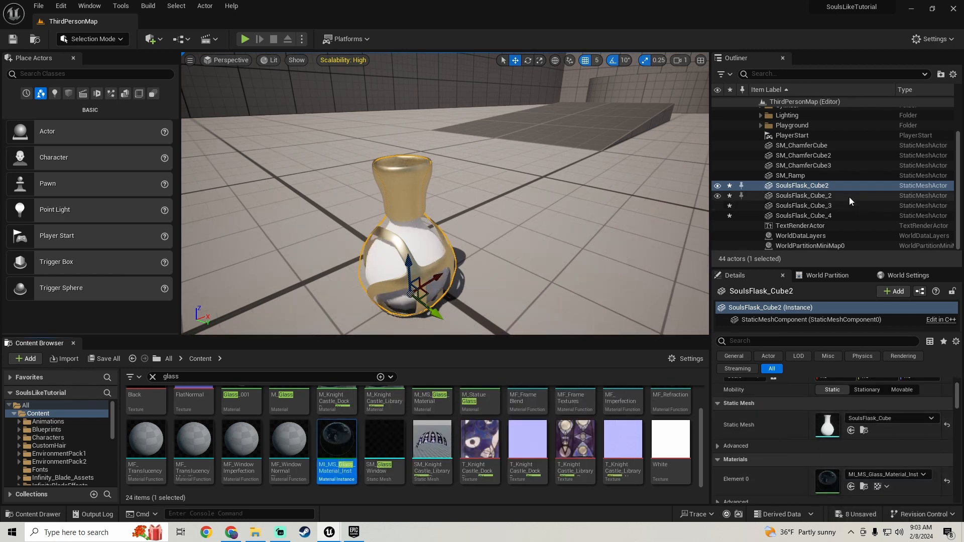
Open the SoulsFlask_Cube mesh asset, set its material slot to MI_MS_Glass_Material_Inst, and save and close it.
double_click(827, 425)
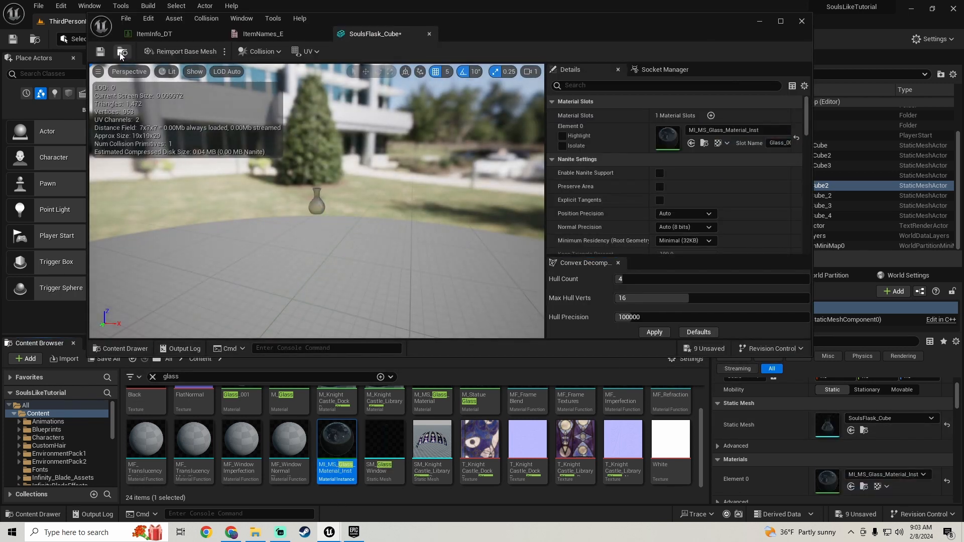
left_click(99, 50)
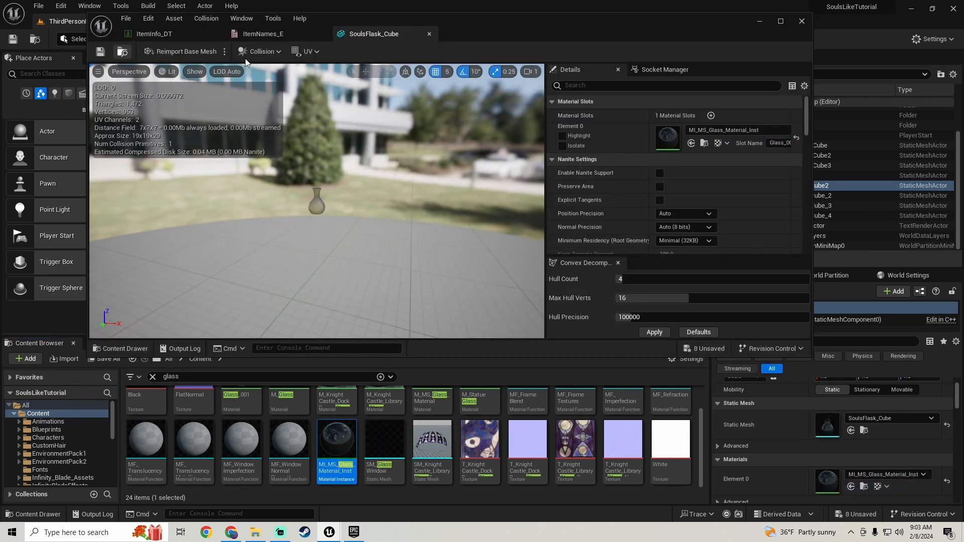
left_click(801, 22)
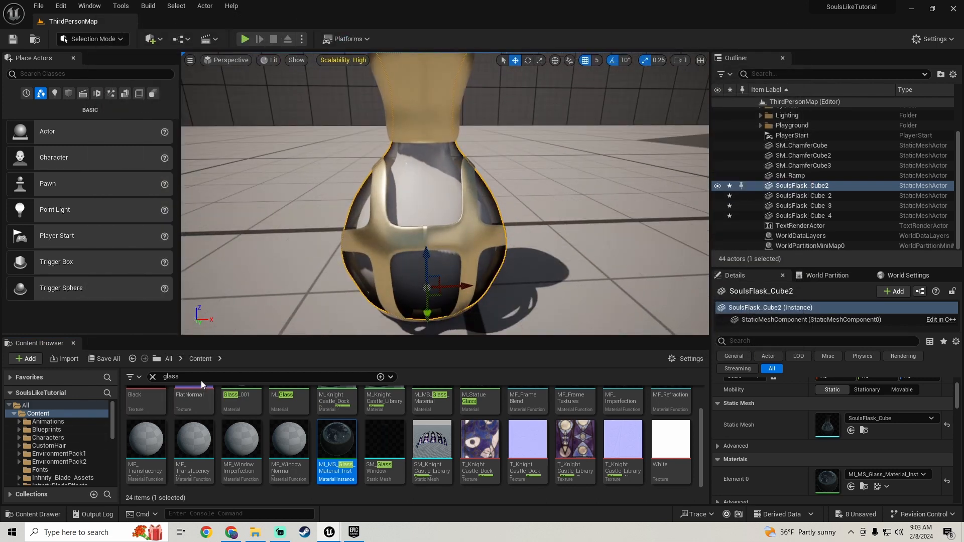
Search the Content folder for water assets and create a material instance of M_Water_Ocean named MI_HPLiquid.
type("wat")
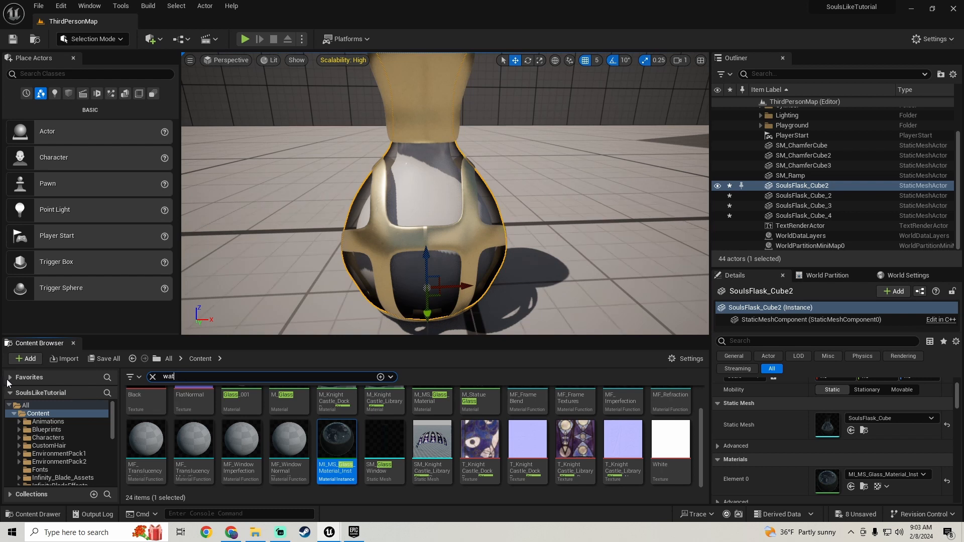
type("er")
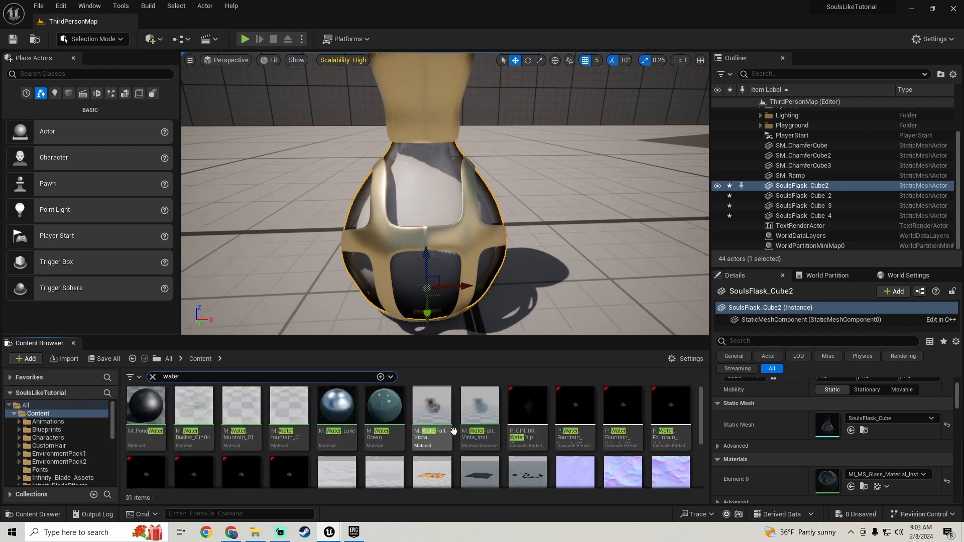
right_click(385, 435)
left_click(469, 202)
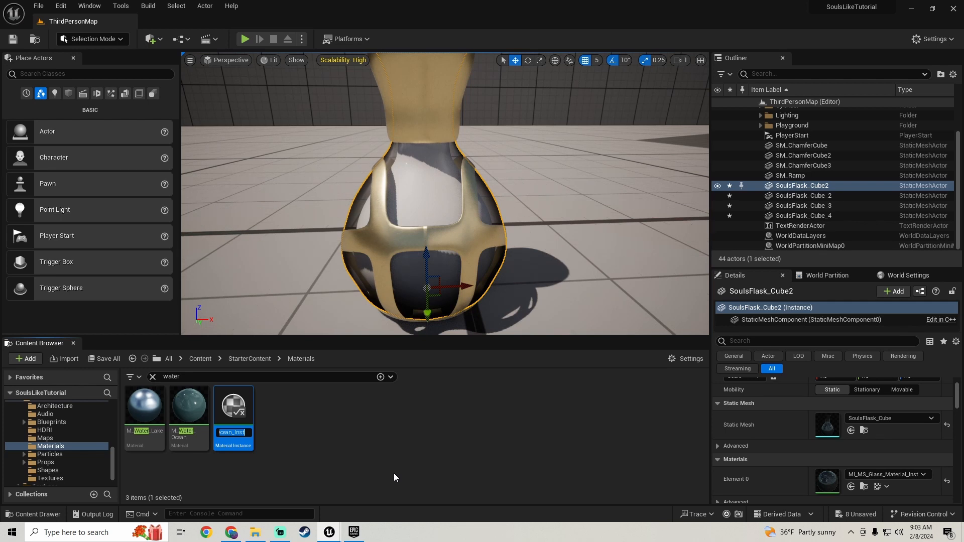
key("BackSpace")
type("MI_")
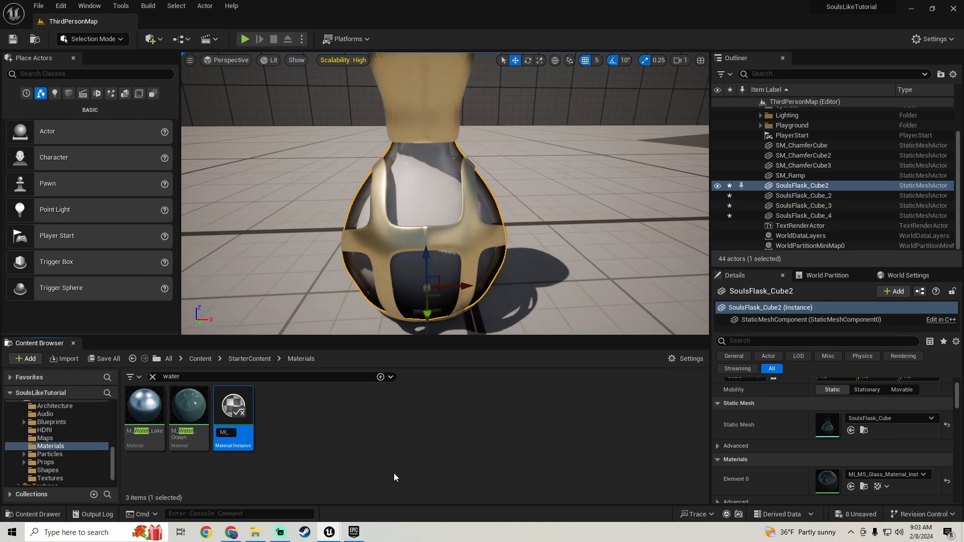
type("HPLiquid")
key("Return")
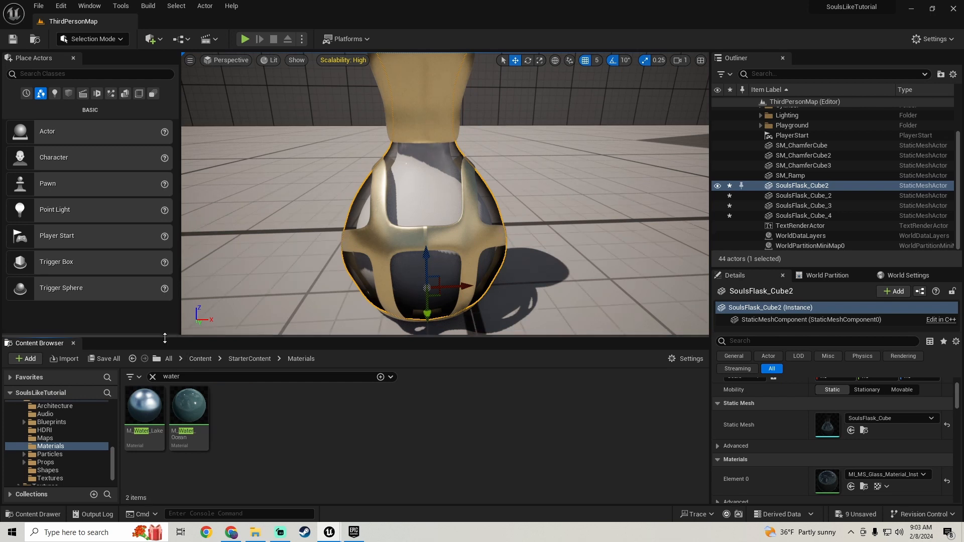
Search the Materials folder for "hp" and open the MI_HPLiquid material instance for editing.
left_click(171, 377)
type("hp")
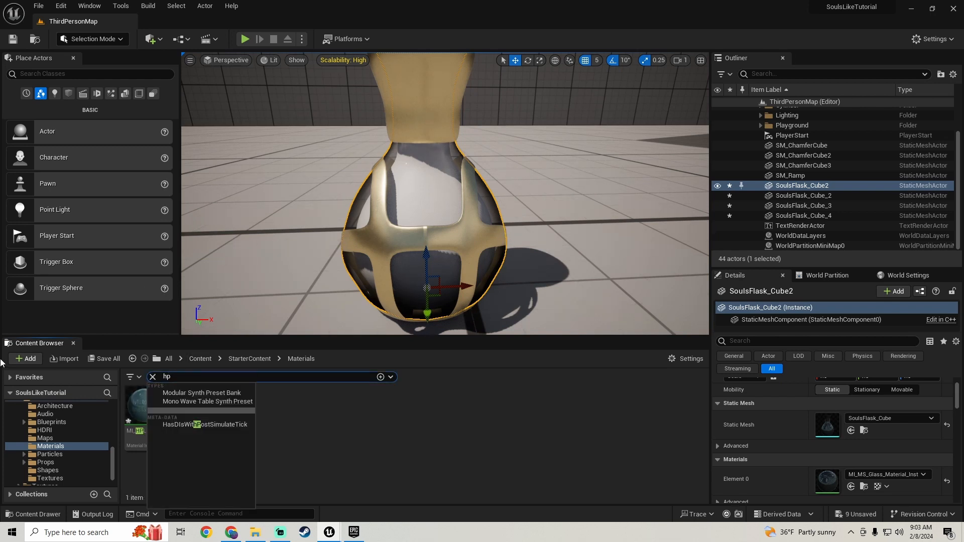
left_click(403, 445)
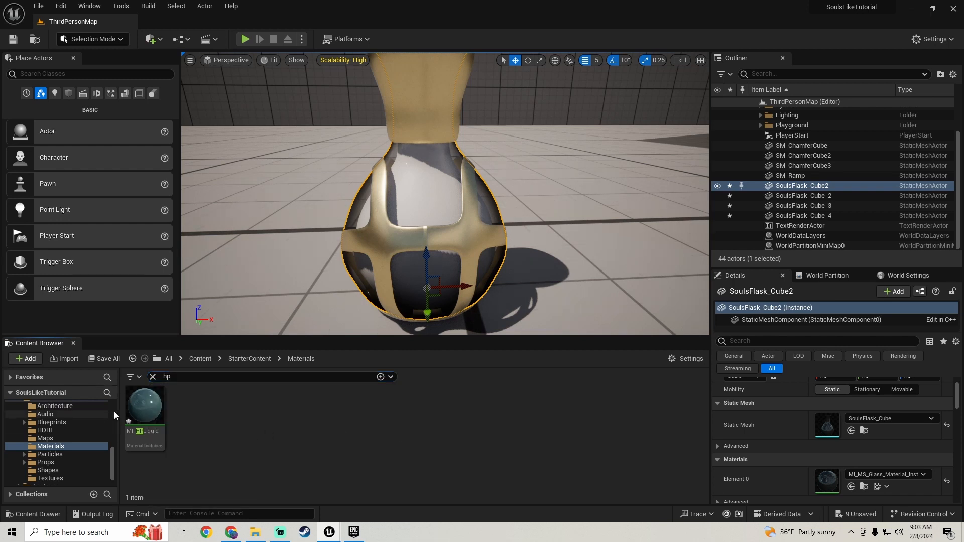
double_click(151, 409)
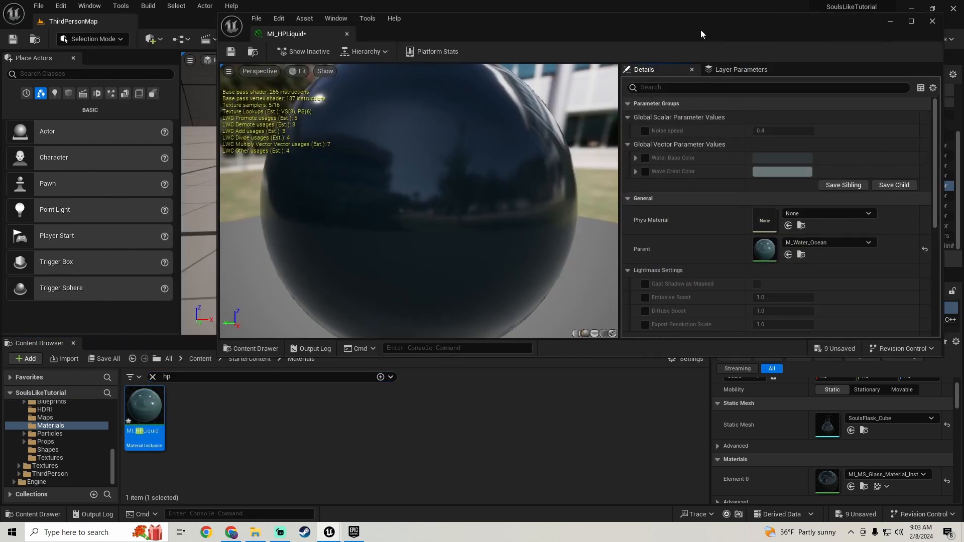
Select the flask's inner liquid part, SoulsFlask_Cube_4, in the level and assign MI_HPLiquid to its Element 0.
left_click_drag(573, 32, 326, 91)
left_click(819, 196)
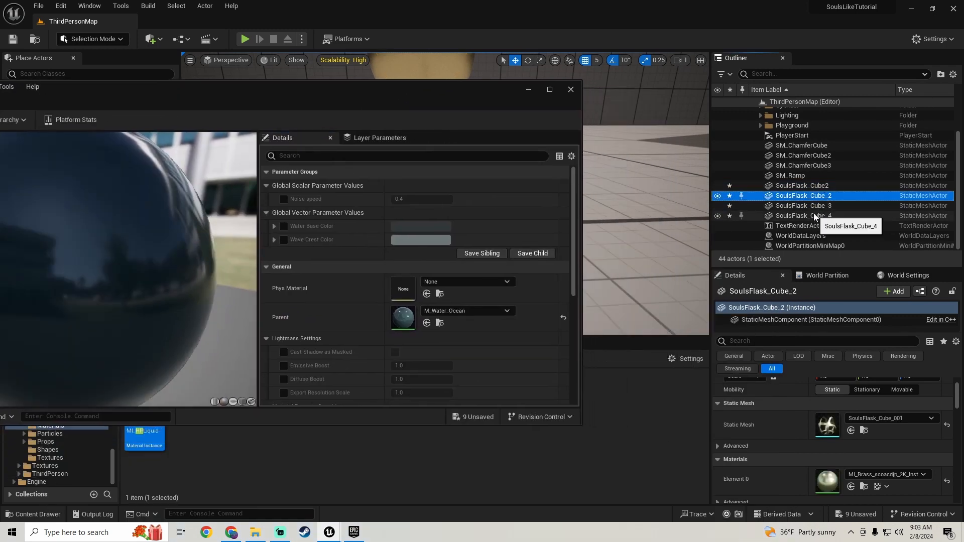
key("Down")
key("Down")
left_click_drag(388, 90, 658, 510)
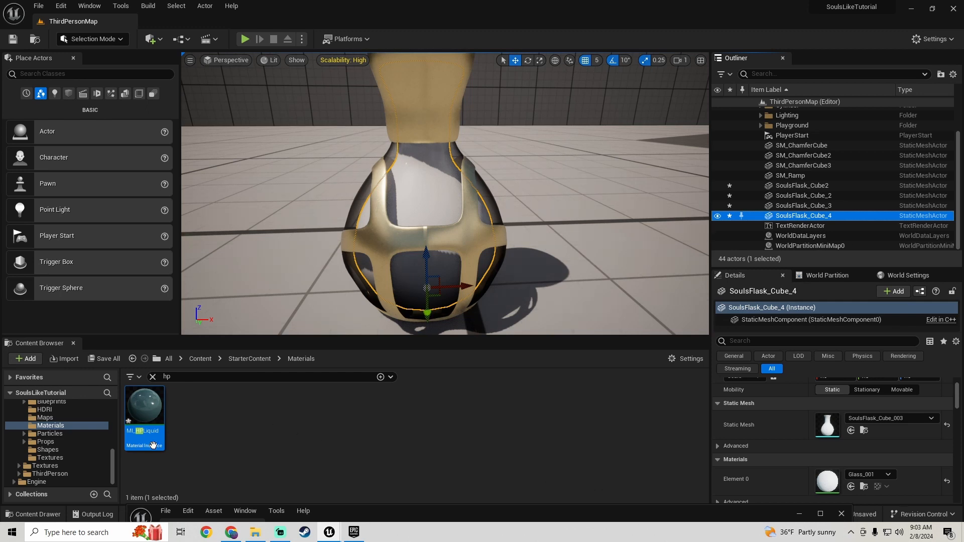
left_click_drag(153, 445, 827, 483)
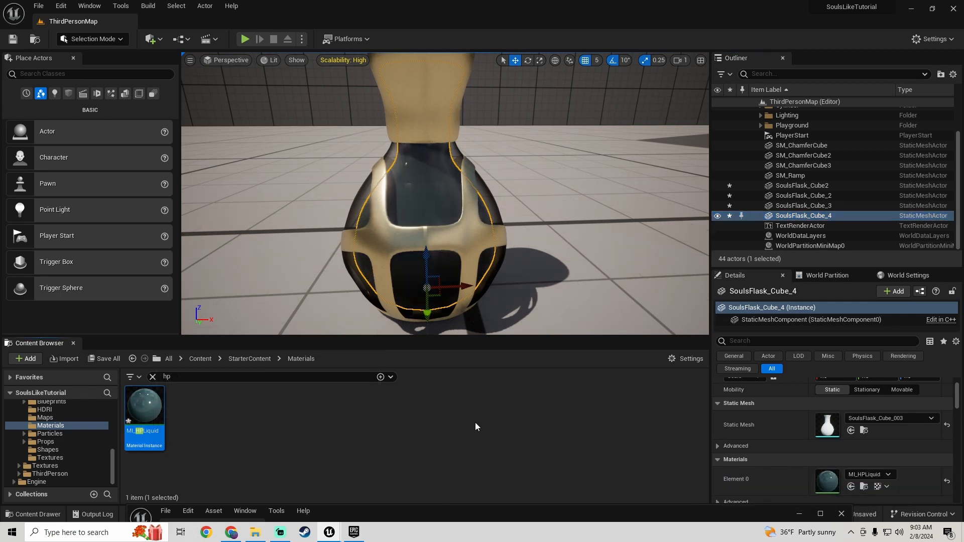
Override the Water Base Color of MI_HPLiquid and set it to a dark red.
left_click_drag(412, 518, 92, 137)
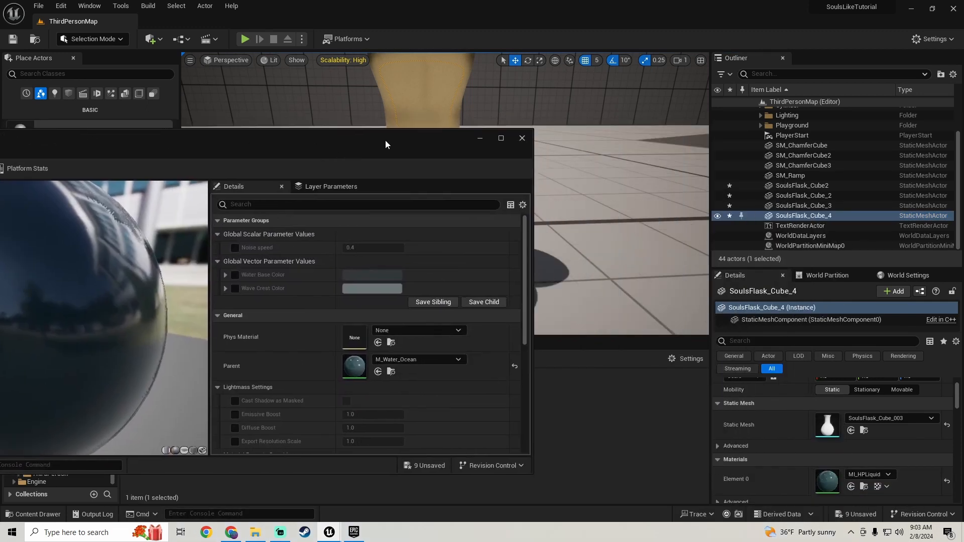
left_click_drag(386, 144, 211, 92)
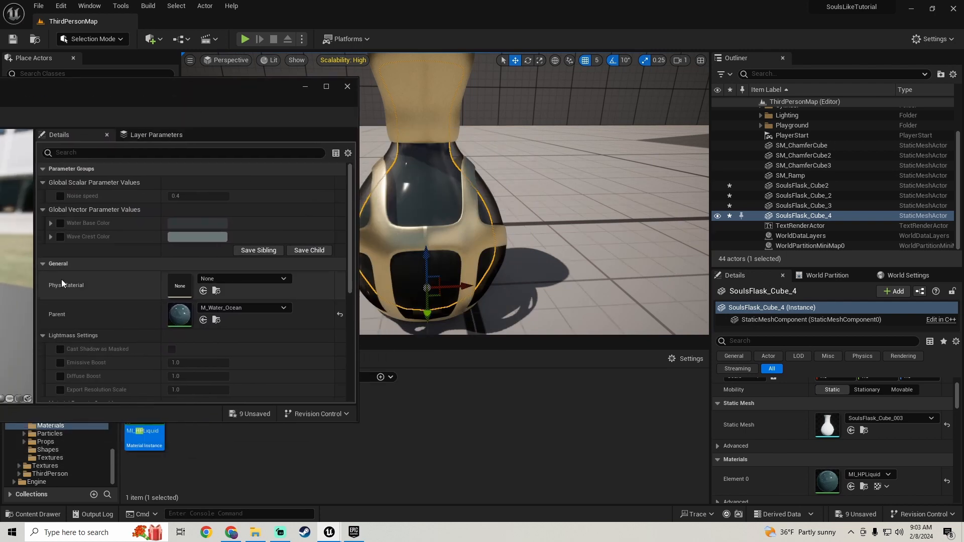
left_click(60, 223)
left_click(175, 223)
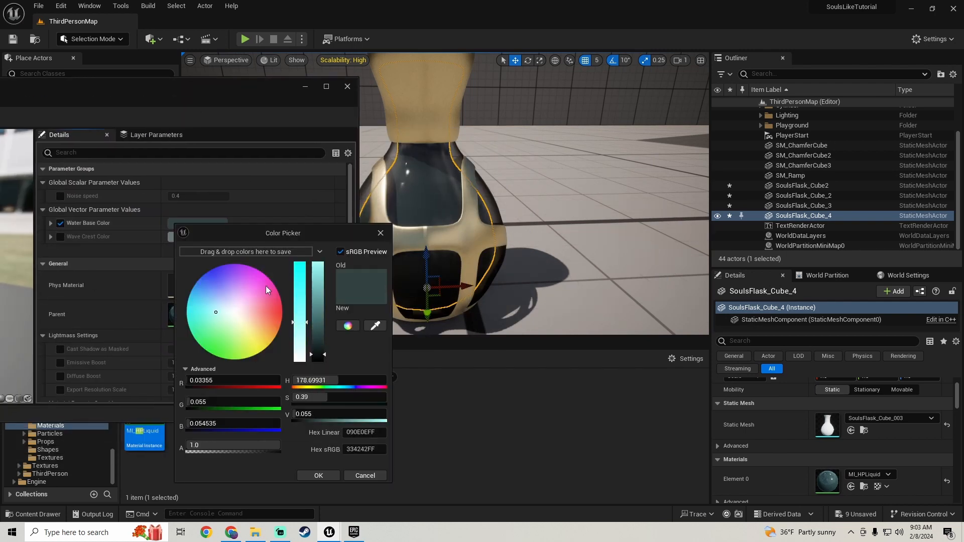
left_click_drag(266, 285, 307, 312)
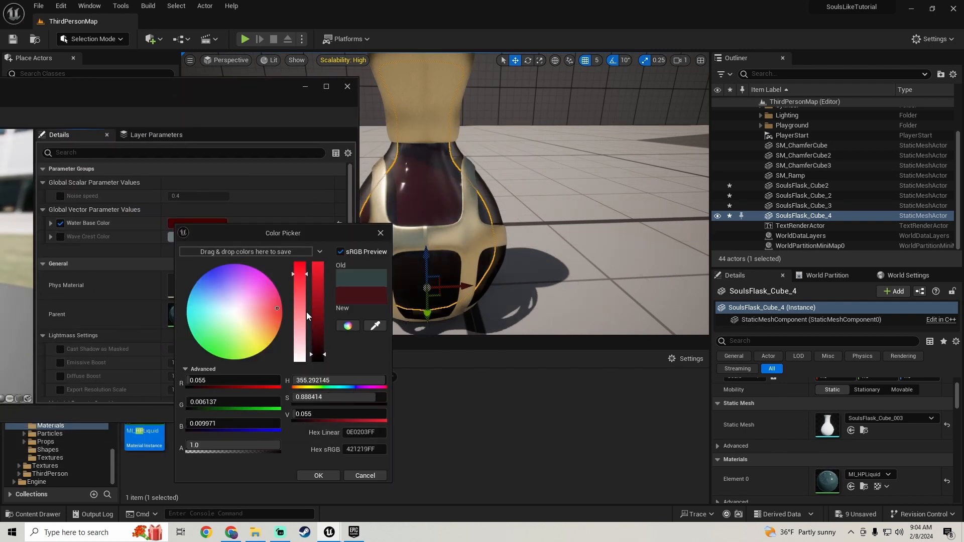
left_click(318, 476)
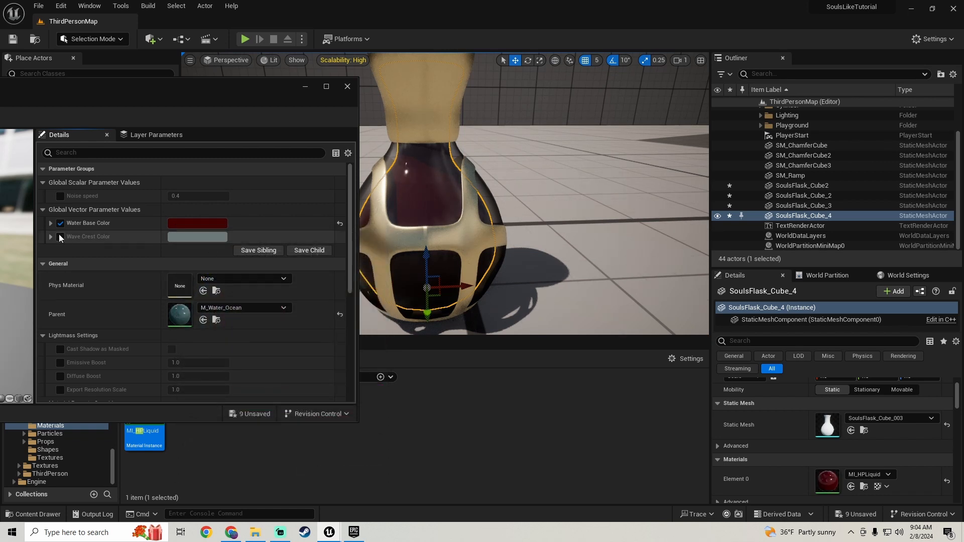
Enable the Wave Crest Color override of MI_HPLiquid, try a light blue, and discard that color choice.
left_click(61, 236)
left_click(171, 238)
left_click_drag(219, 288, 215, 316)
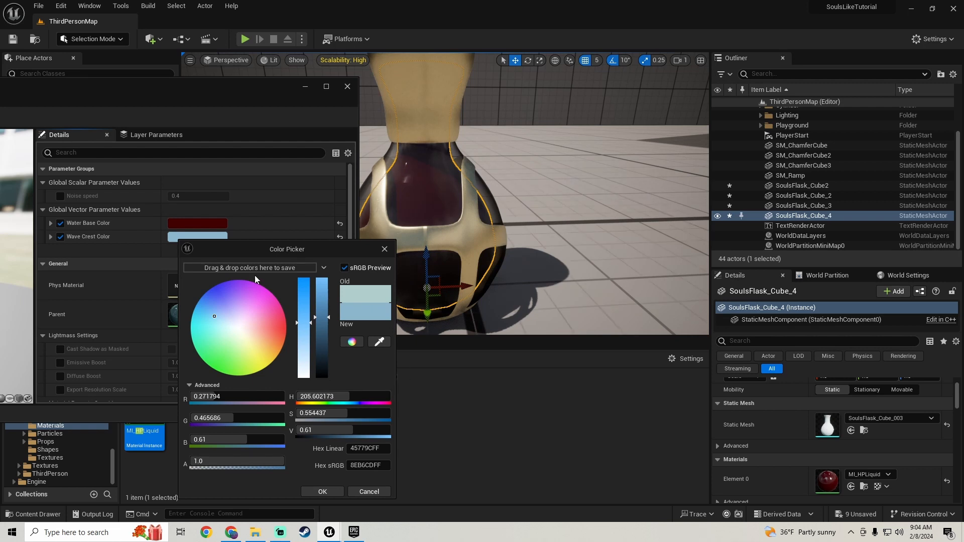
left_click(370, 492)
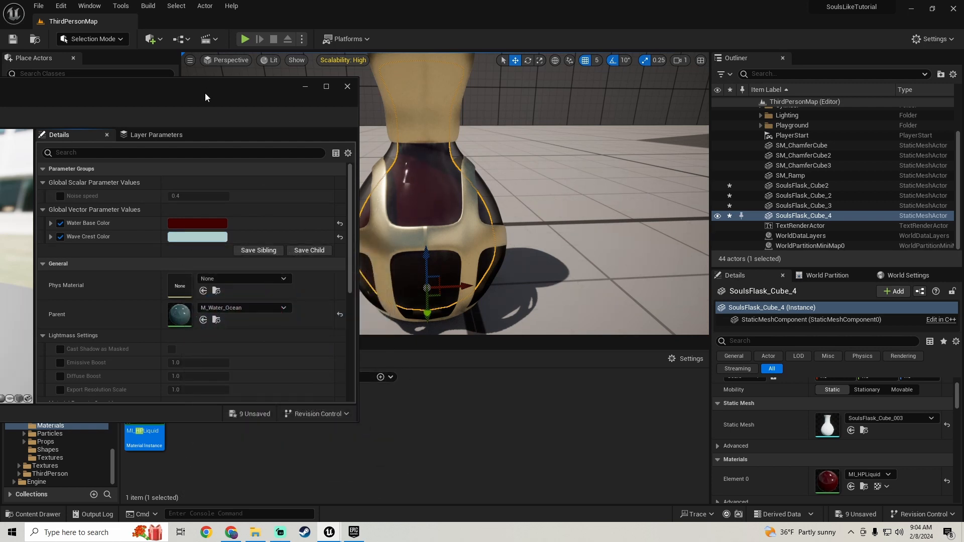
Save the MI_HPLiquid material instance and minimize its editor window.
left_click_drag(204, 97, 595, 127)
left_click(36, 150)
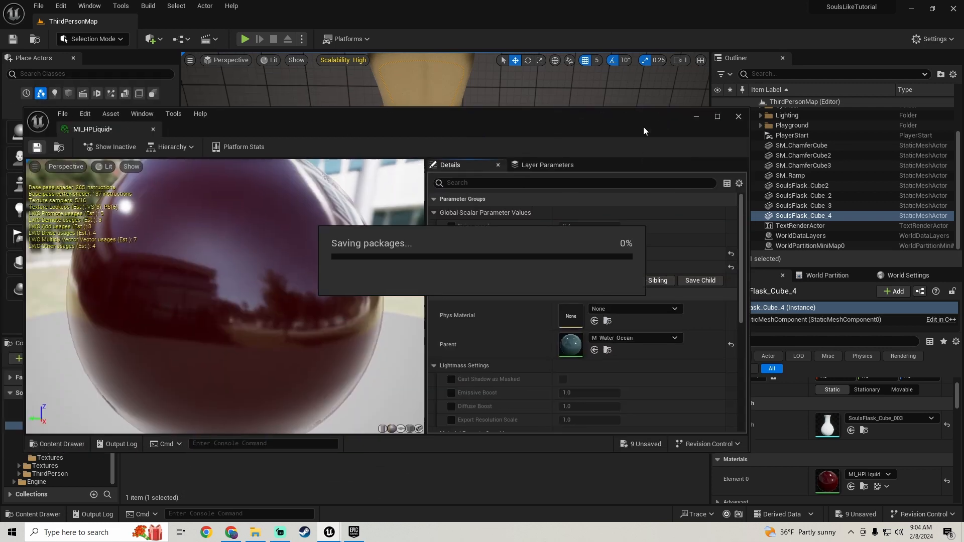
left_click(697, 117)
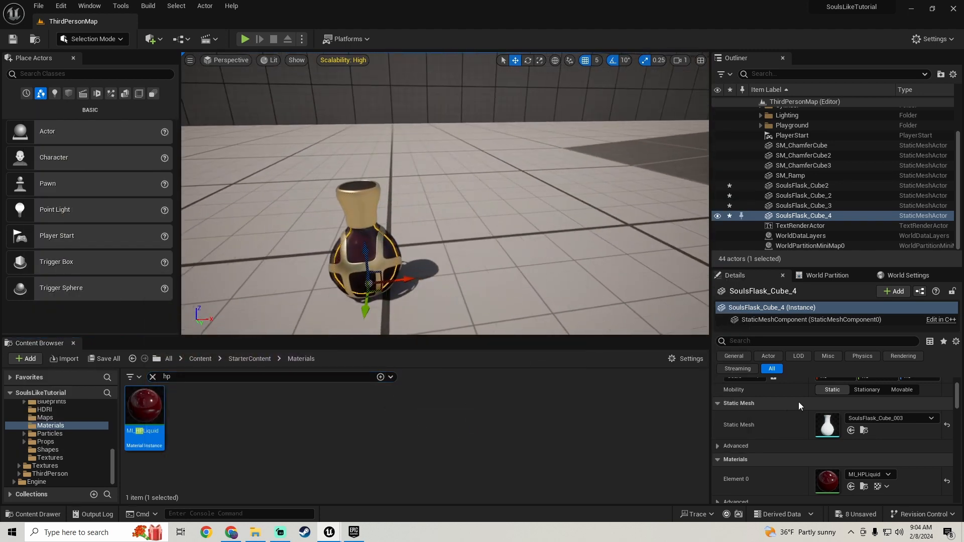
Open the SoulsFlask_Cube_003 mesh asset, set its material slot to MI_HPLiquid, and save and close it.
double_click(827, 425)
left_click_drag(488, 115, 465, 15)
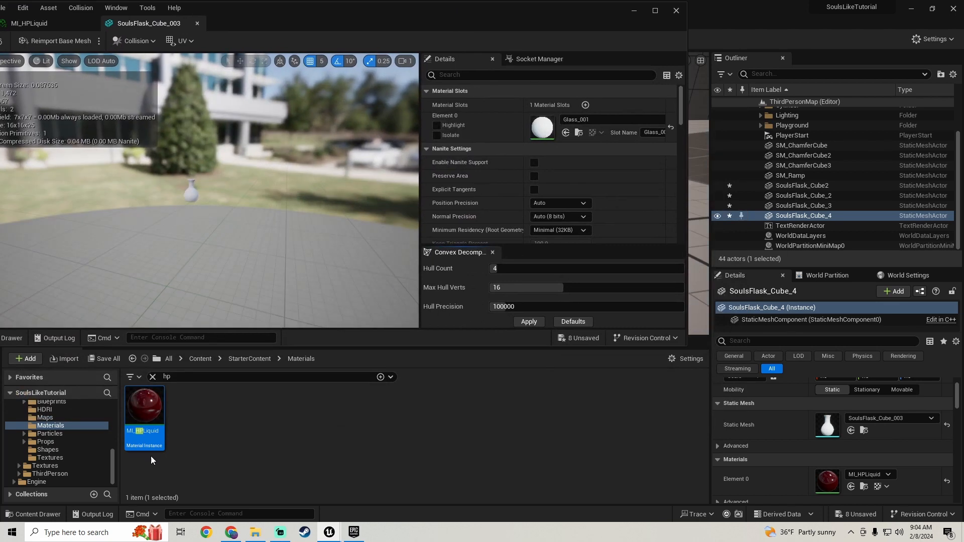
left_click_drag(145, 427, 549, 116)
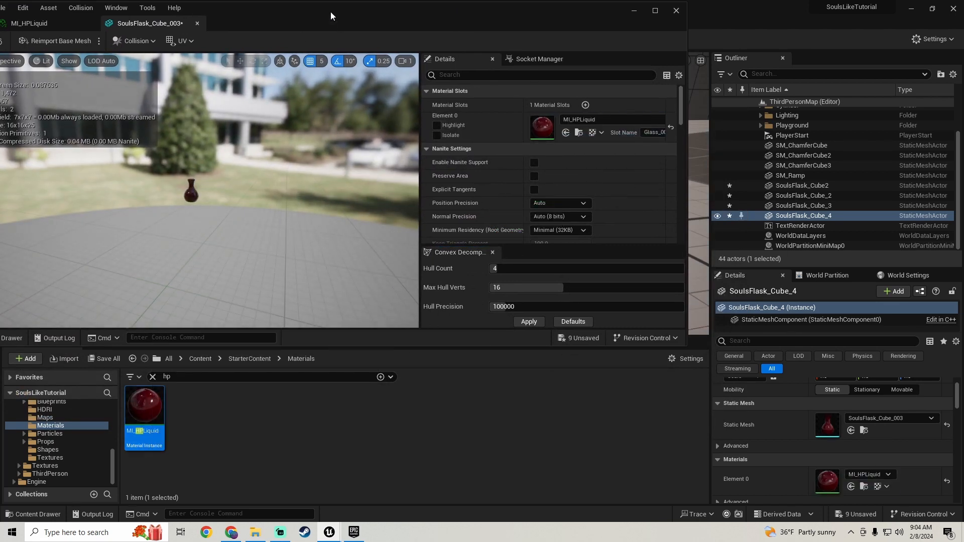
left_click_drag(330, 11, 430, 44)
left_click(80, 76)
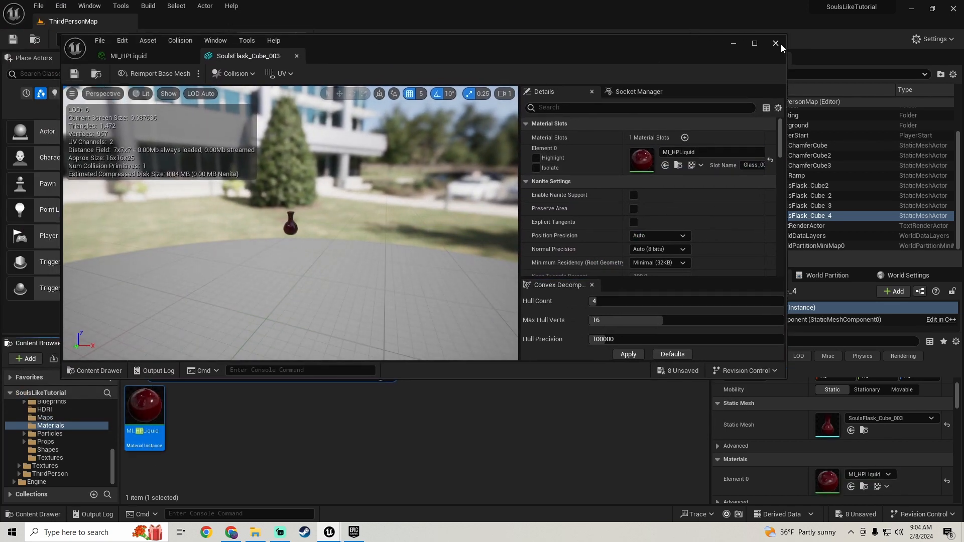
left_click(776, 43)
Select the flask's neck in the level, locate its brass material in the content folders, and open that material instance.
right_click_drag(445, 201, 464, 178)
key("g")
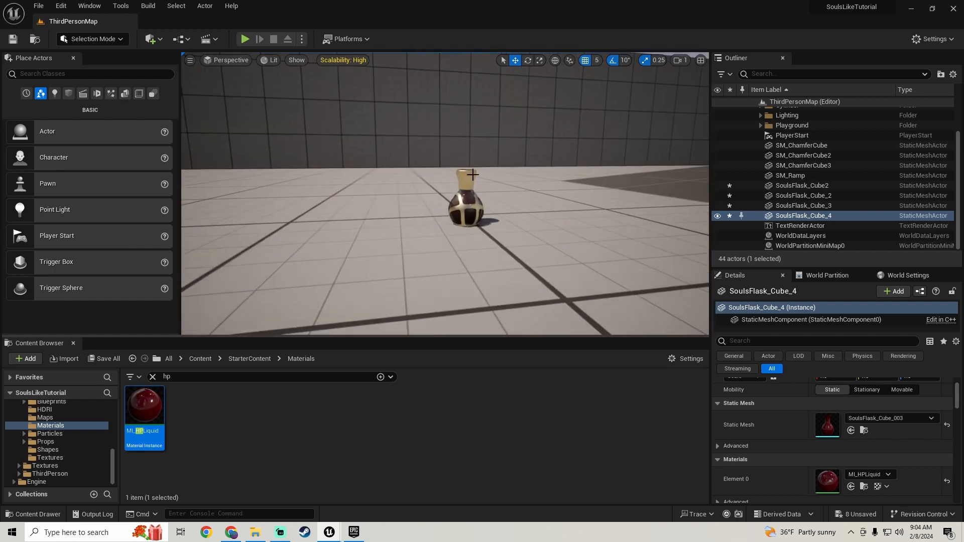
left_click(471, 176)
scroll(734, 444, "down", 1)
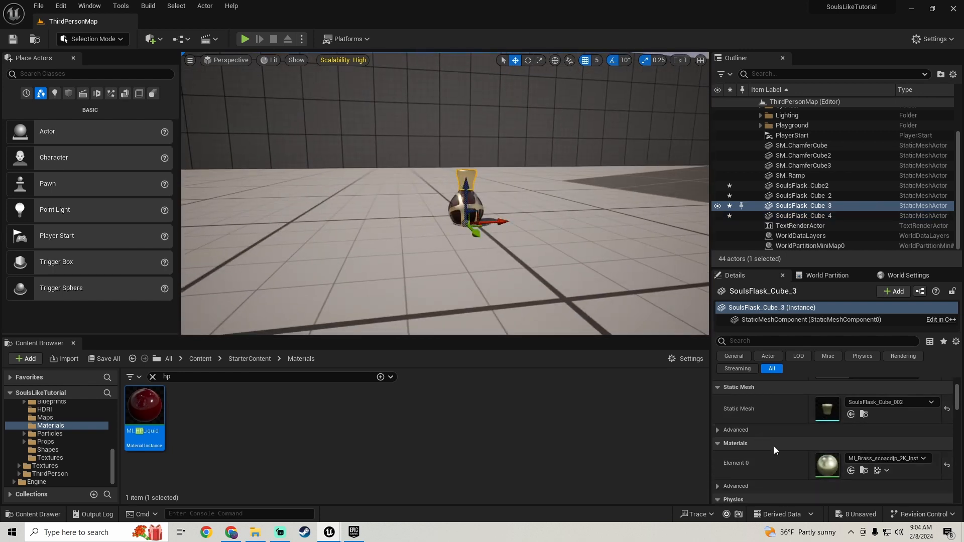
left_click(864, 470)
double_click(189, 409)
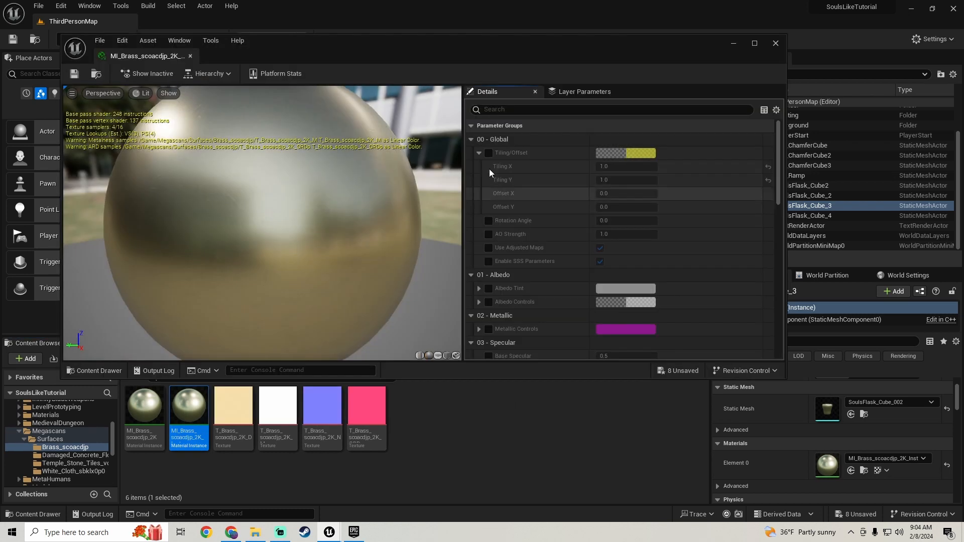
Enable the Albedo Tint override of the brass material instance and darken it to a grey with a value of about 0.37.
left_click_drag(597, 50, 204, 84)
left_click(98, 324)
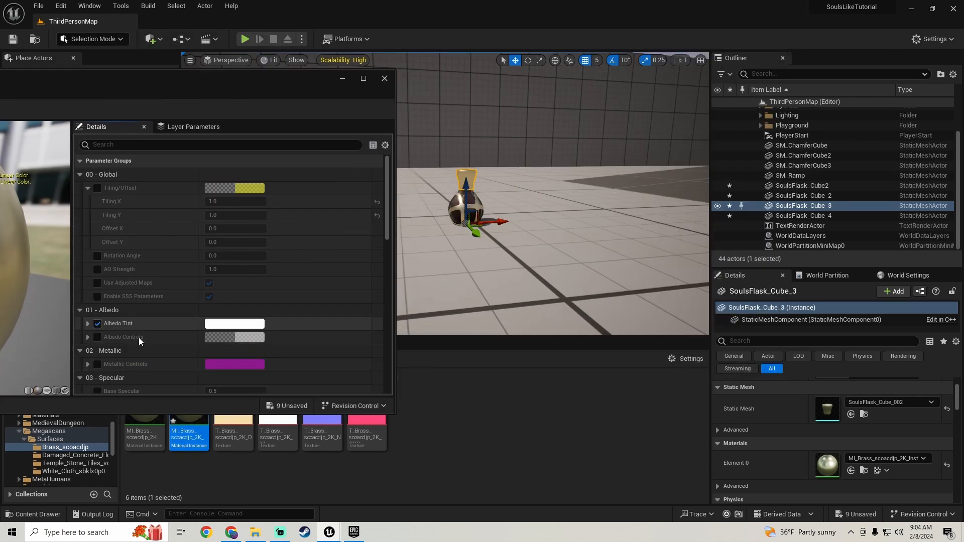
left_click(252, 325)
left_click_drag(400, 364, 396, 353)
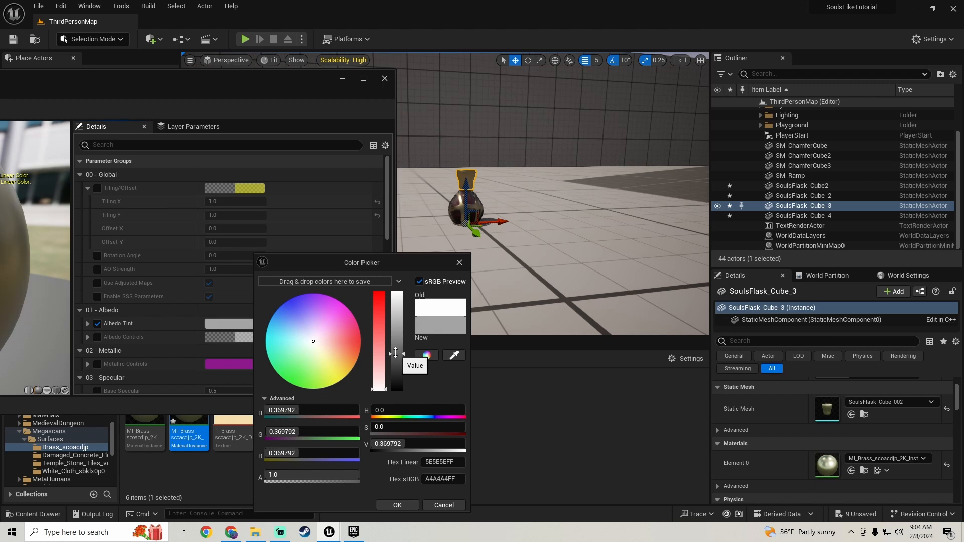
left_click(397, 505)
Save the brass material instance, close its editor and check the flask in the level.
left_click_drag(234, 84, 479, 67)
left_click(124, 89)
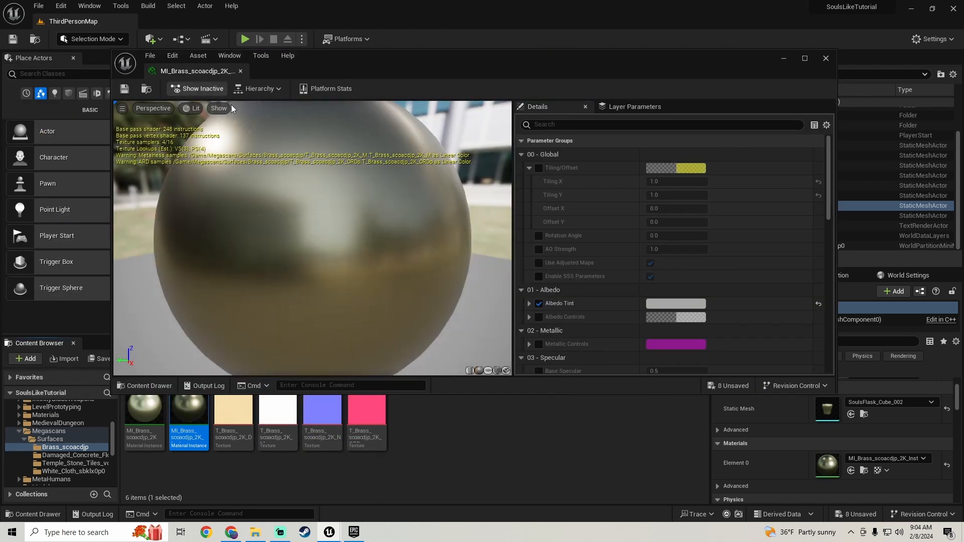
left_click(827, 59)
scroll(575, 176, "up", 10)
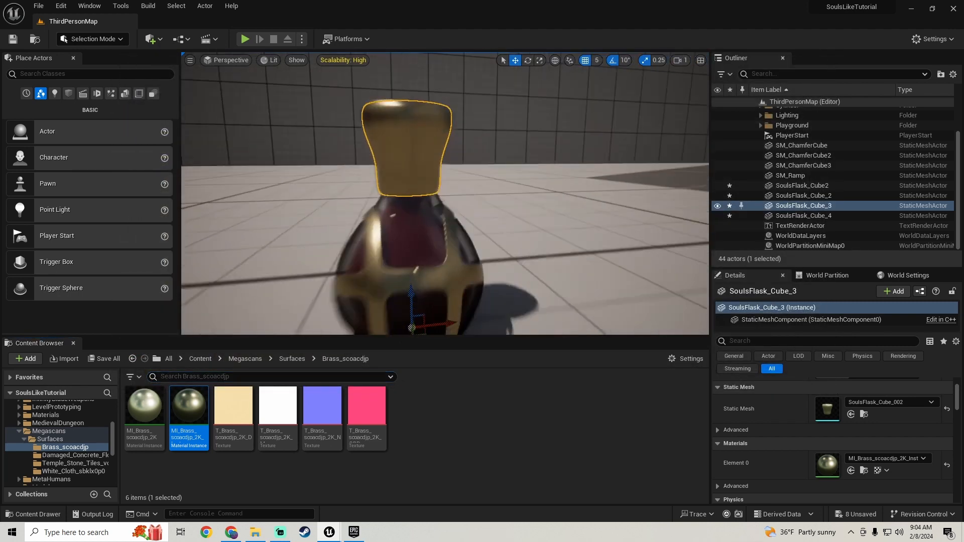
scroll(576, 176, "down", 10)
right_click_drag(526, 173, 525, 173)
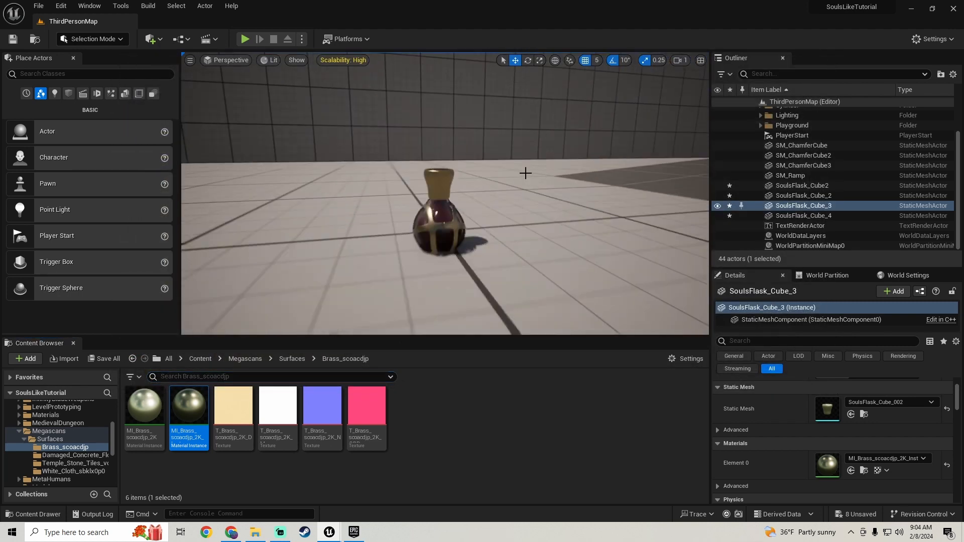
Select the four SoulsFlask actors and merge them with the Merge method, with Replace Source Actors enabled.
left_click(831, 216)
left_click(803, 186, "shift")
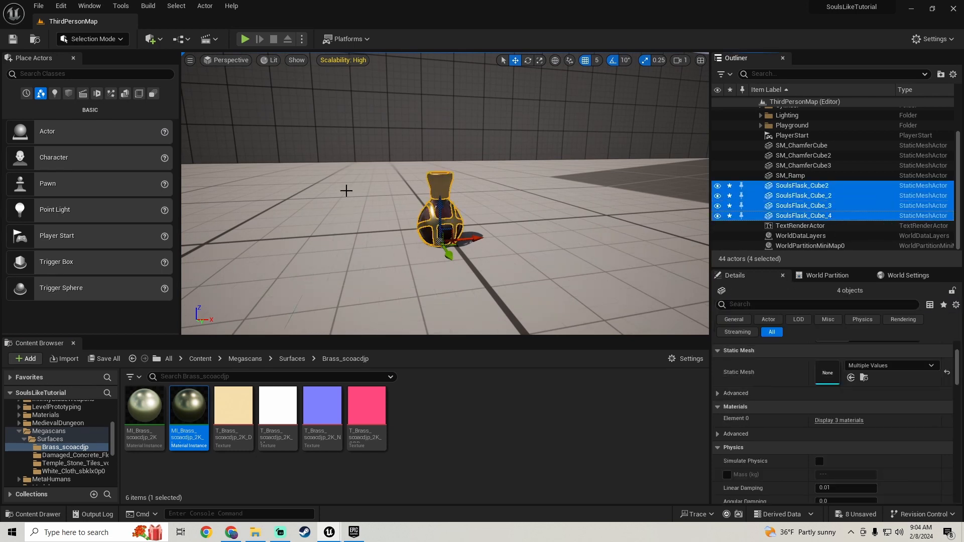
left_click(205, 5)
mouse_move(252, 294)
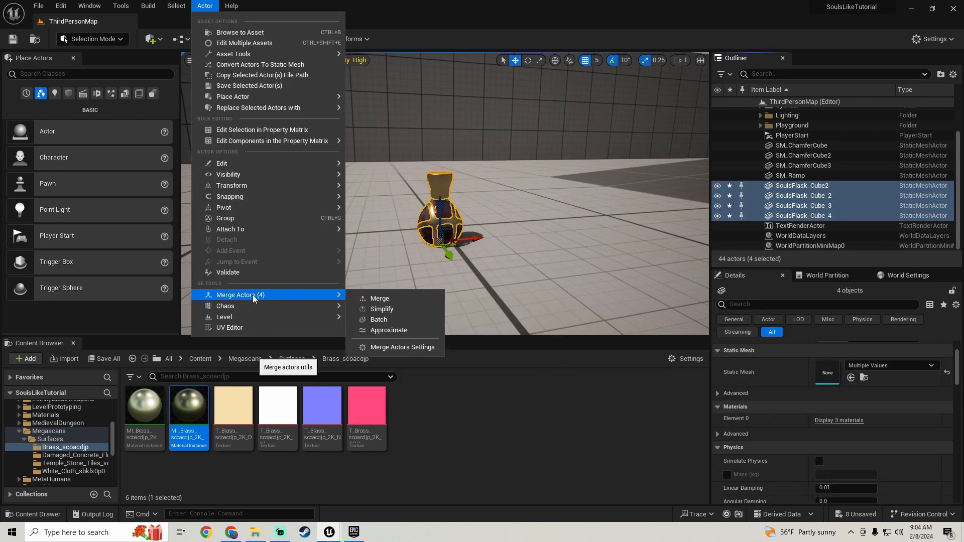
left_click(393, 348)
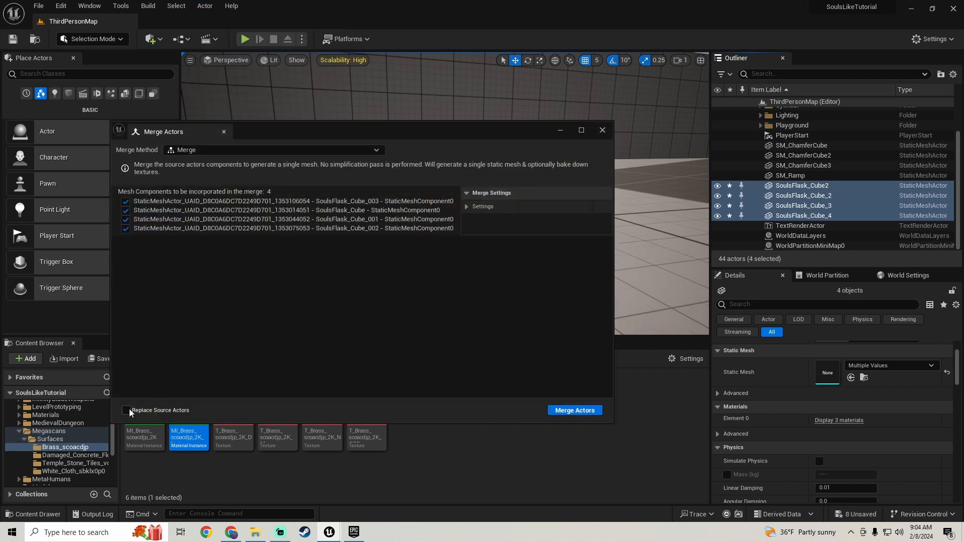
left_click(574, 407)
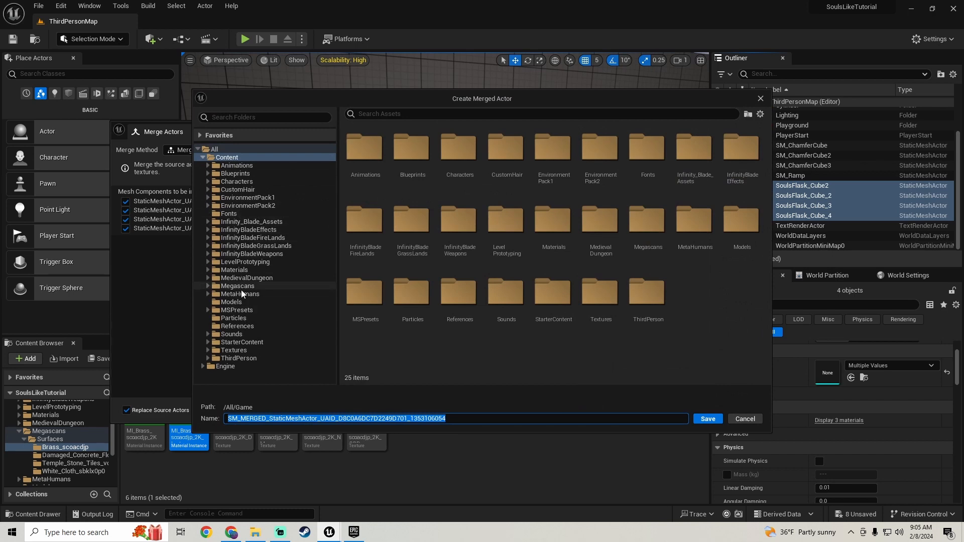
Save the merged mesh as HPFlask in the Models folder and close the Merge Actors window.
left_click(239, 303)
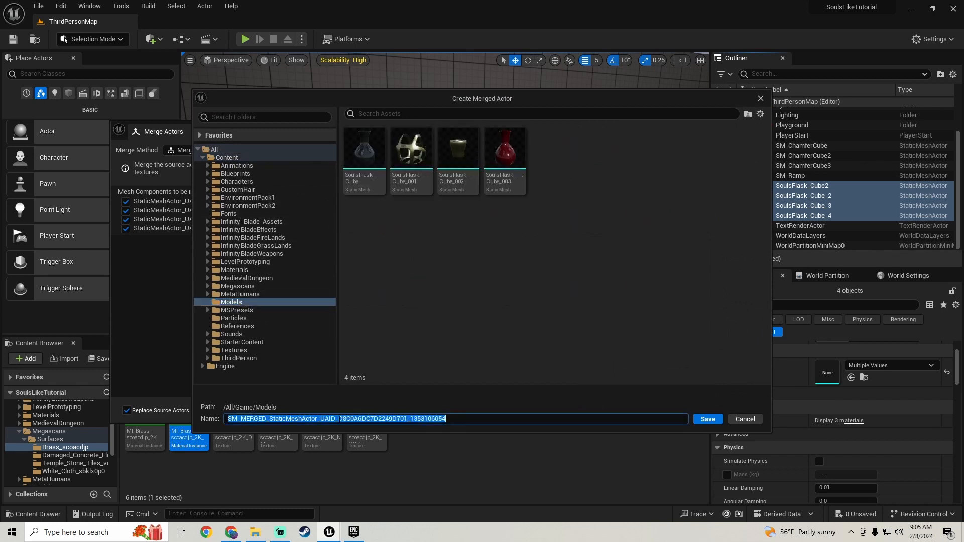
type("HPFlask")
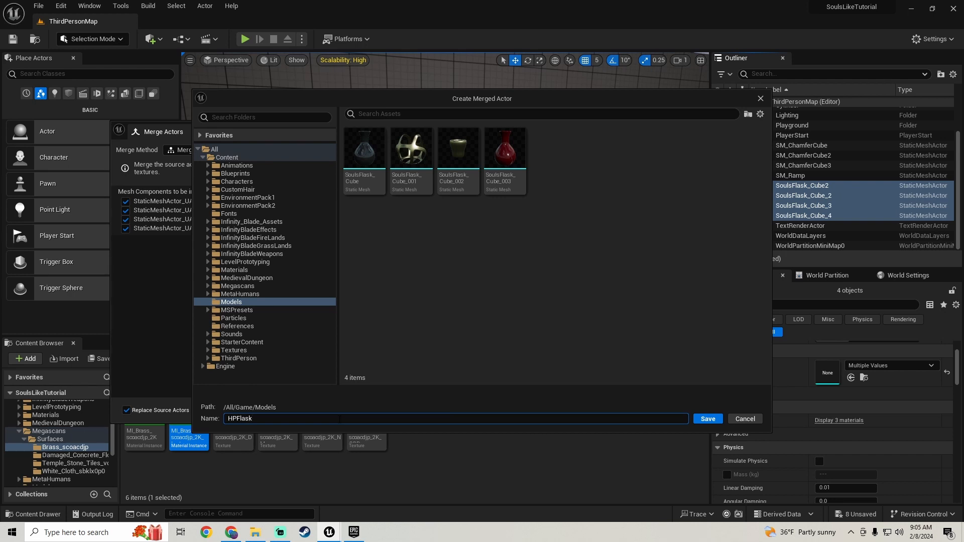
key("Return")
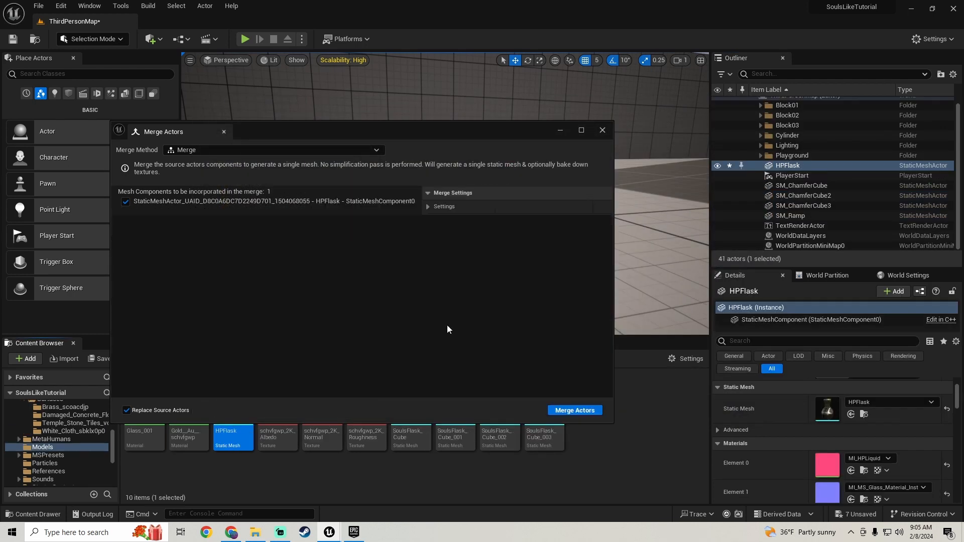
left_click(603, 130)
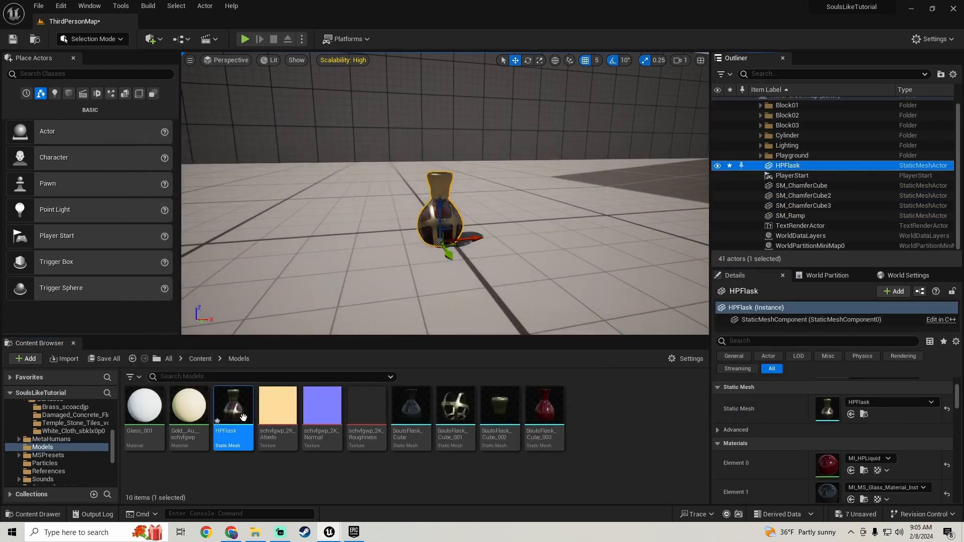
Place a trial copy of the HPFlask mesh in the level and delete it.
left_click_drag(233, 416, 307, 232)
key("Delete")
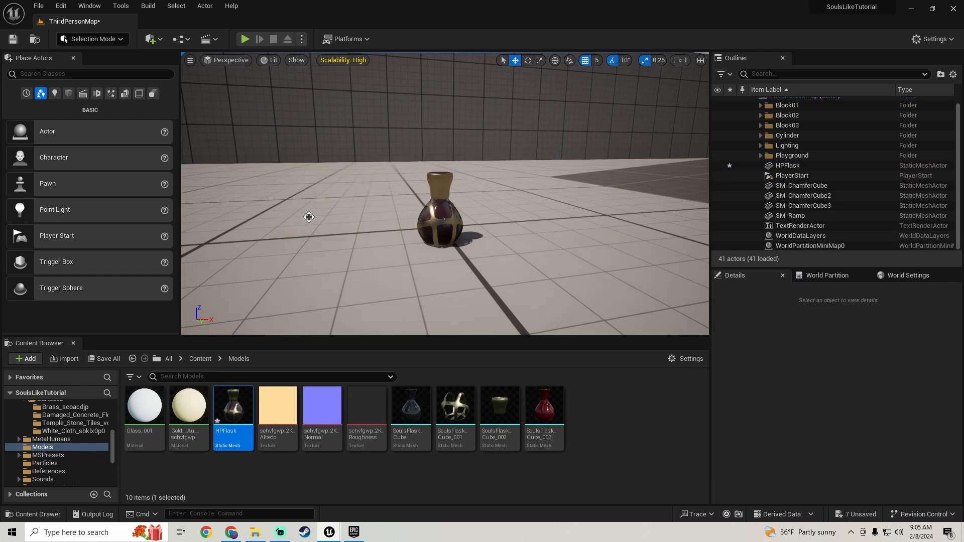
Create an HPFlask folder inside Models and move all the loose flask meshes, materials and textures into it.
right_click(173, 469)
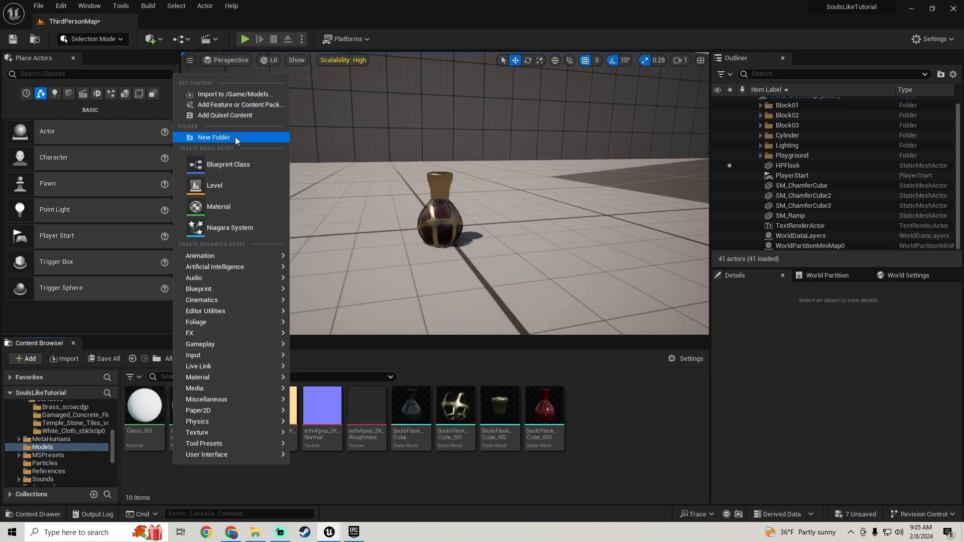
left_click(206, 137)
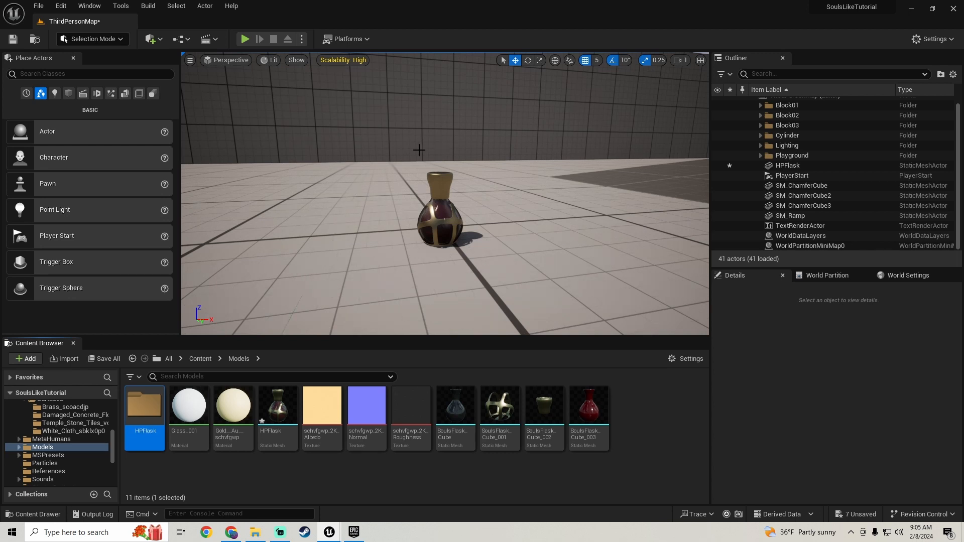
left_click(189, 414)
left_click(587, 417, "shift")
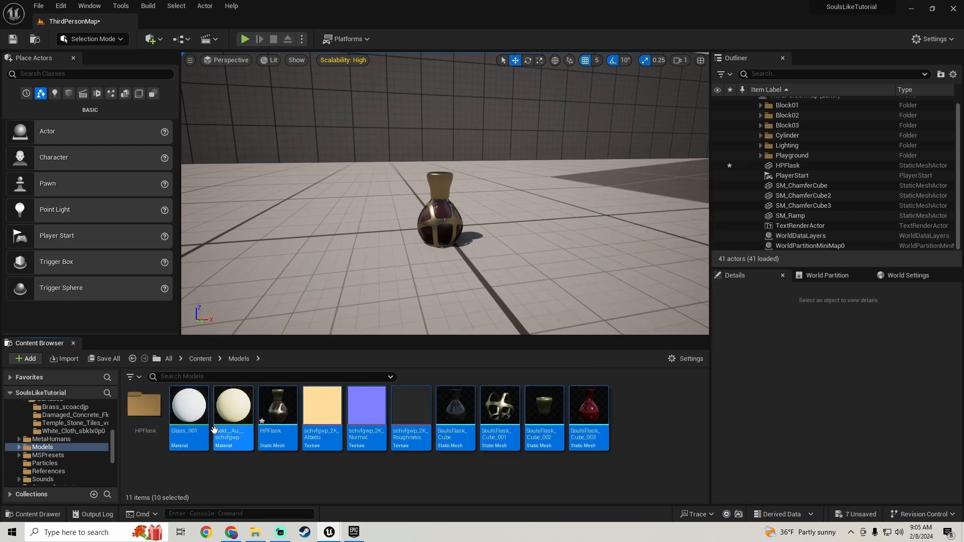
left_click_drag(189, 412, 145, 425)
left_click(173, 432)
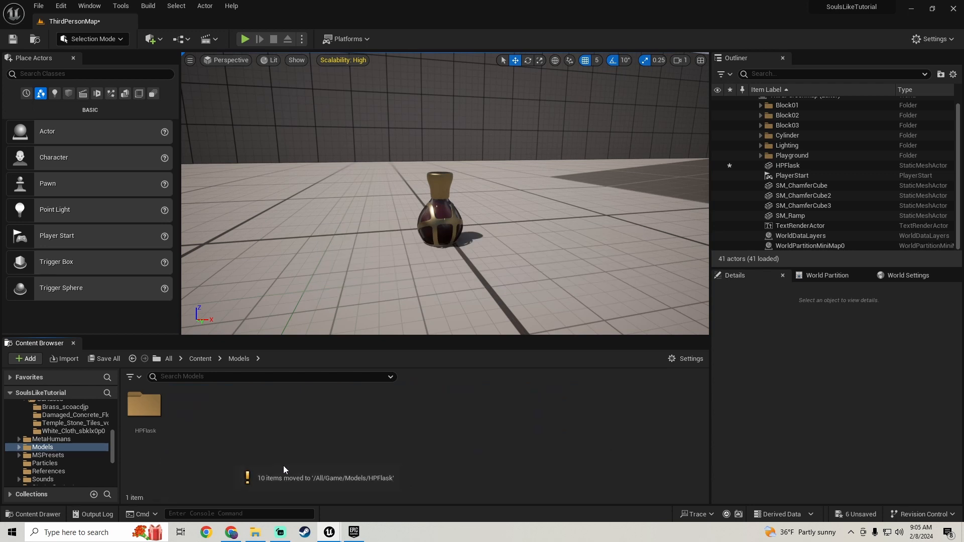
In the HPFlask folder, delete the Glass_001 and Gold__Au__schvfgwp materials and the Albedo, Normal and Roughness textures.
double_click(144, 422)
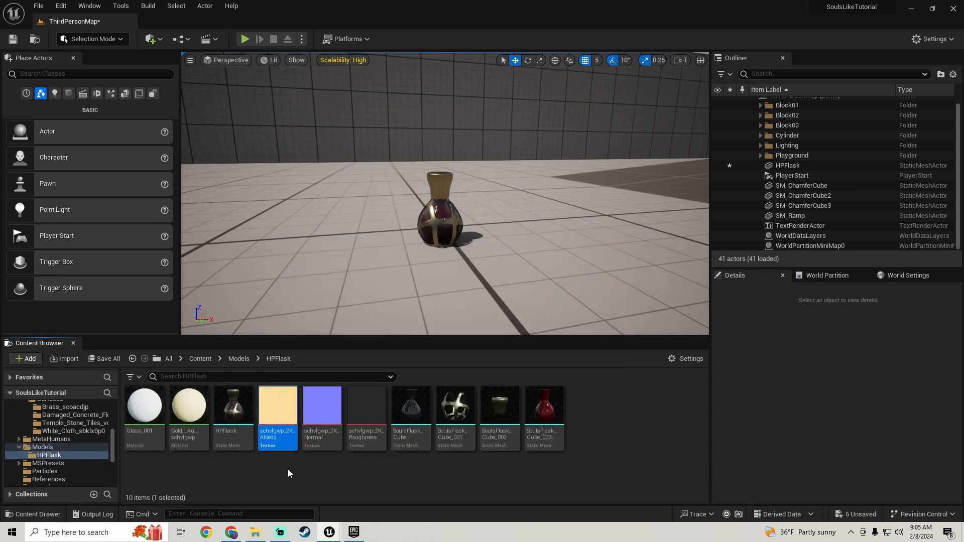
left_click(195, 447, "ctrl")
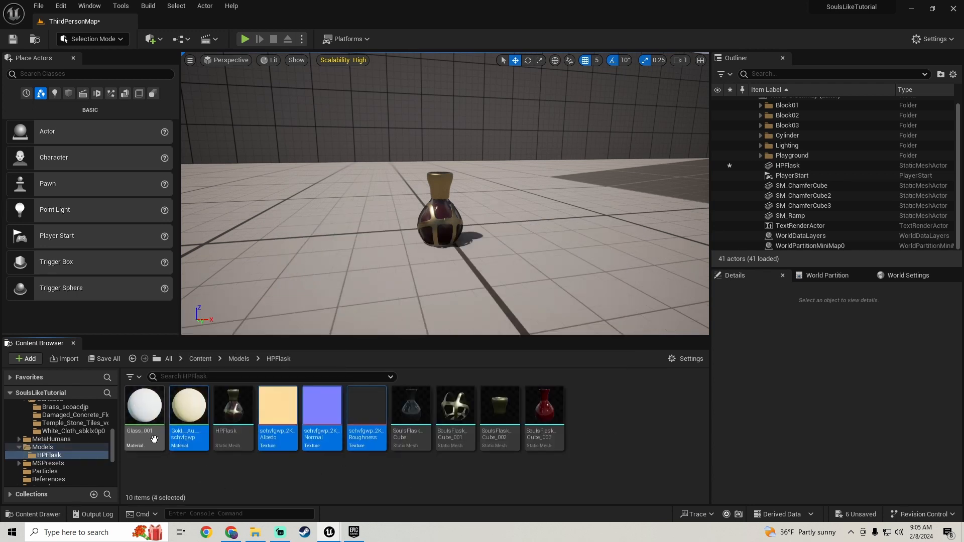
left_click(154, 438, "ctrl")
key("Delete")
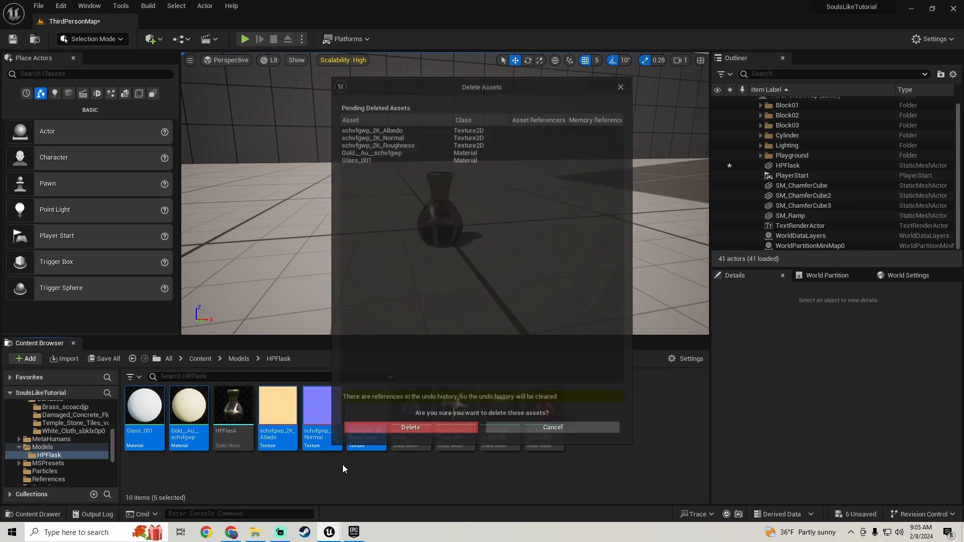
left_click(408, 430)
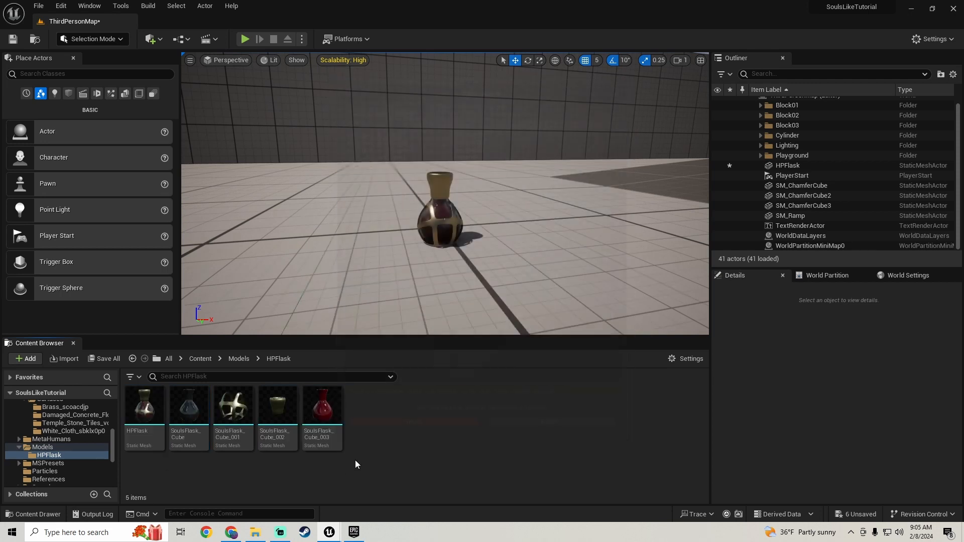
Save all modified assets and the level, and inspect the merged flask up close.
left_click(106, 358)
left_click(565, 381)
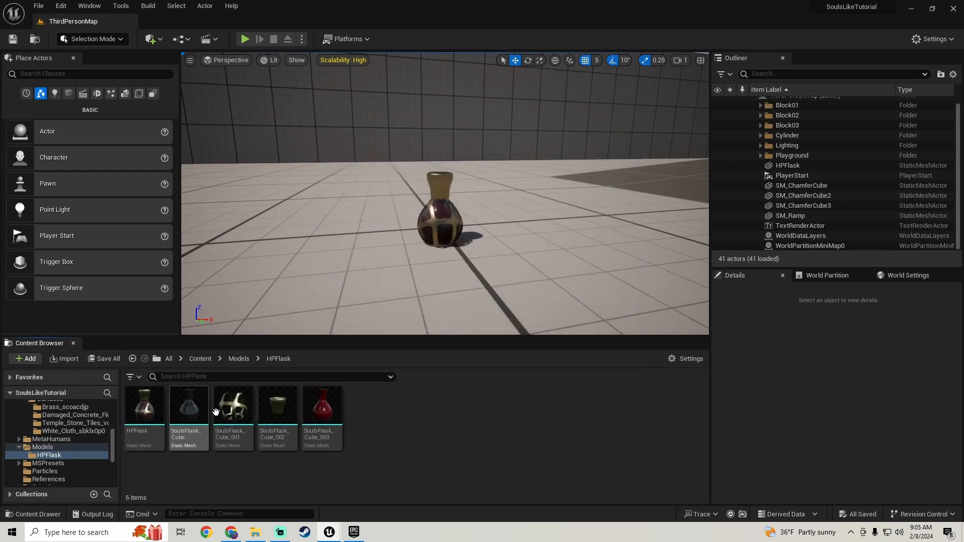
key("w")
right_click_drag(507, 284, 495, 311)
key("s")
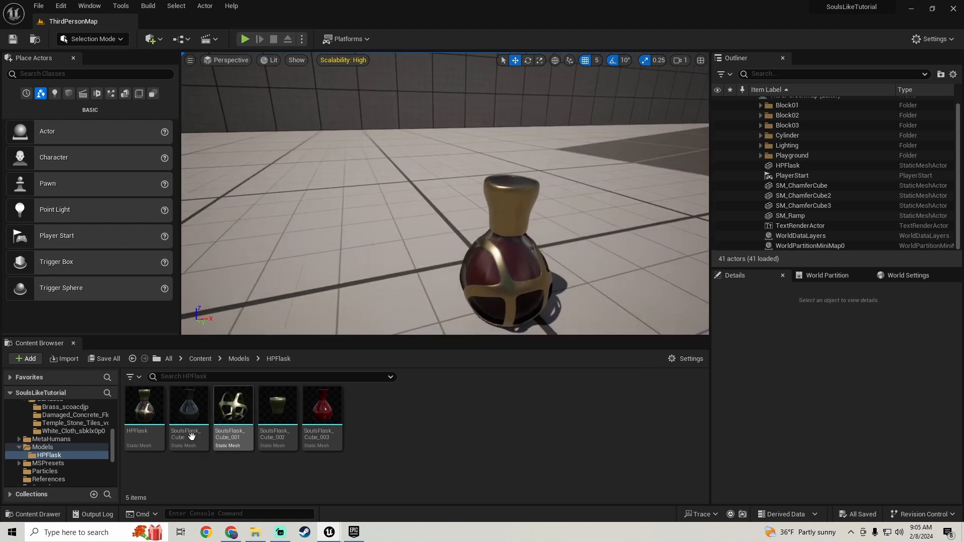
Create a second folder named FPFlask inside Models.
left_click(44, 448)
right_click(230, 400)
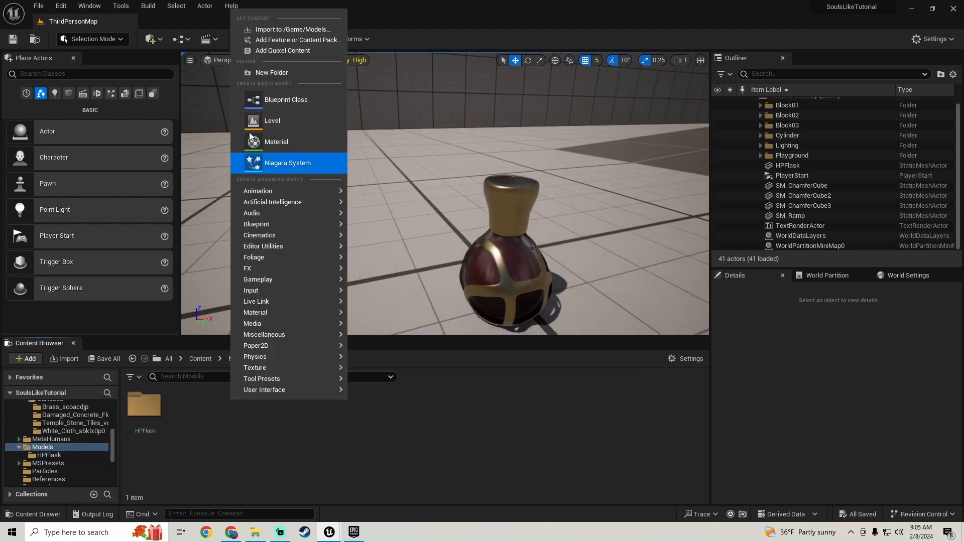
left_click(258, 71)
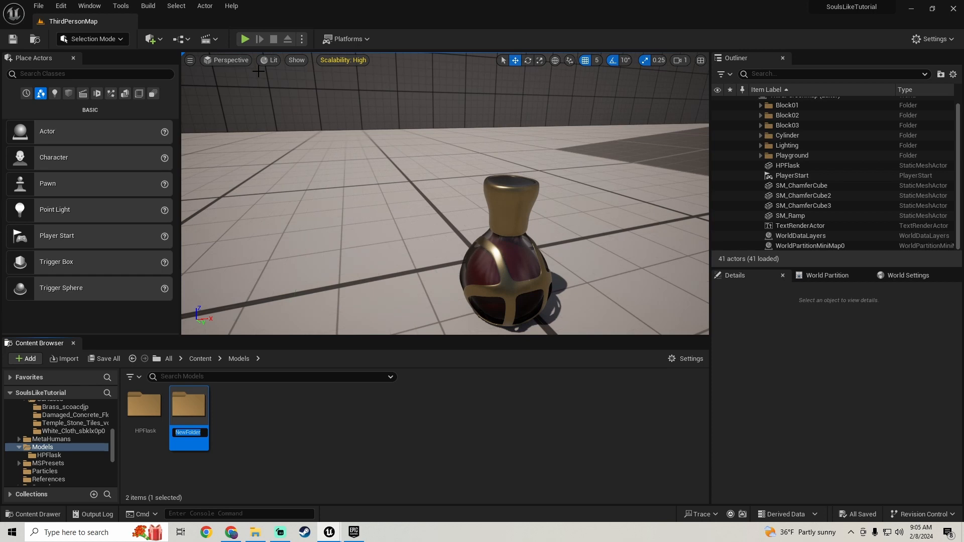
type("FPFlask")
key("Return")
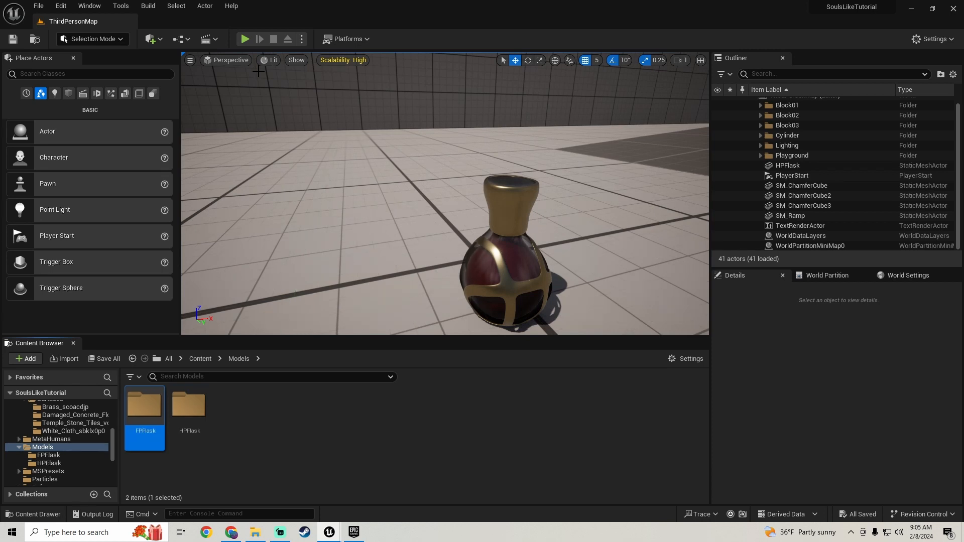
Copy the HPFlask mesh from its folder into the FPFlask folder.
double_click(189, 404)
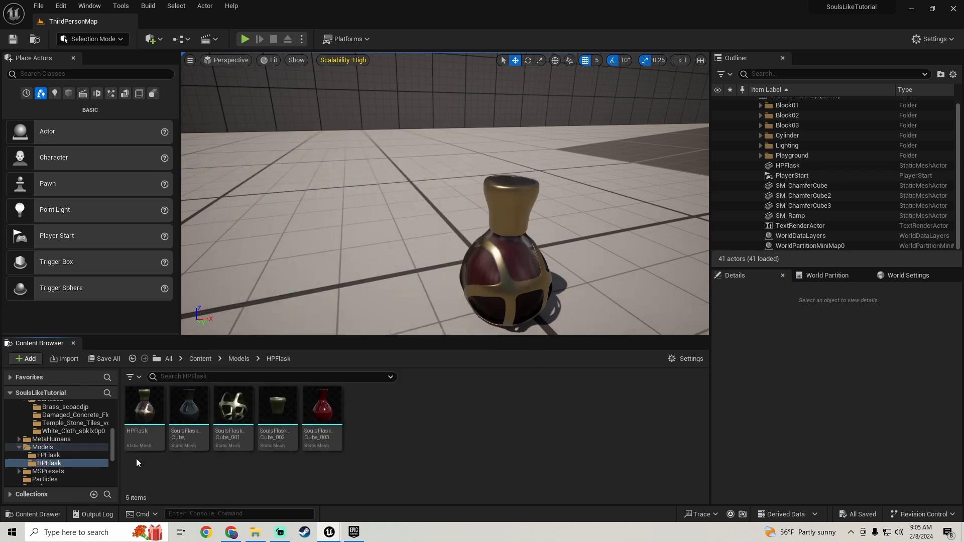
left_click_drag(135, 431, 47, 458)
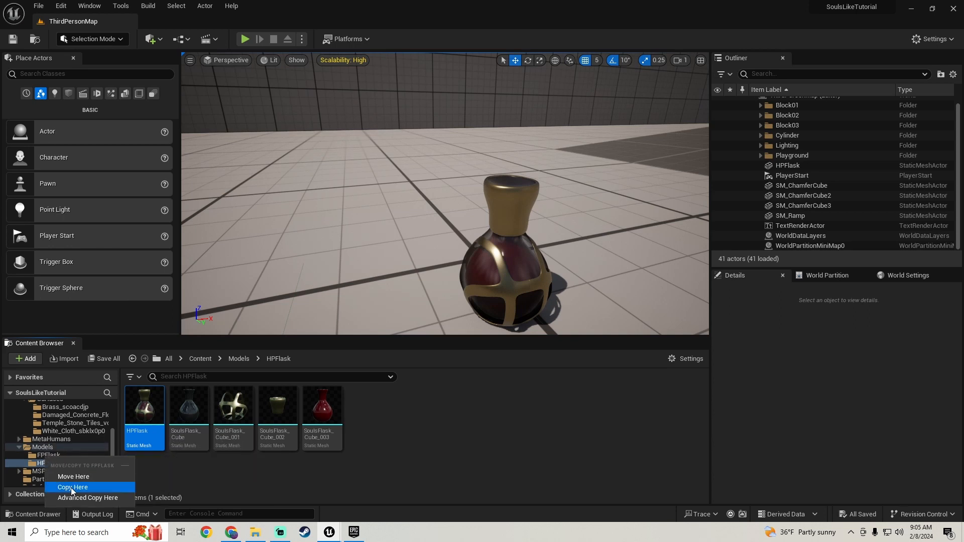
left_click(73, 489)
Rename the copied mesh in the FPFlask folder as FPFlask.
left_click(49, 455)
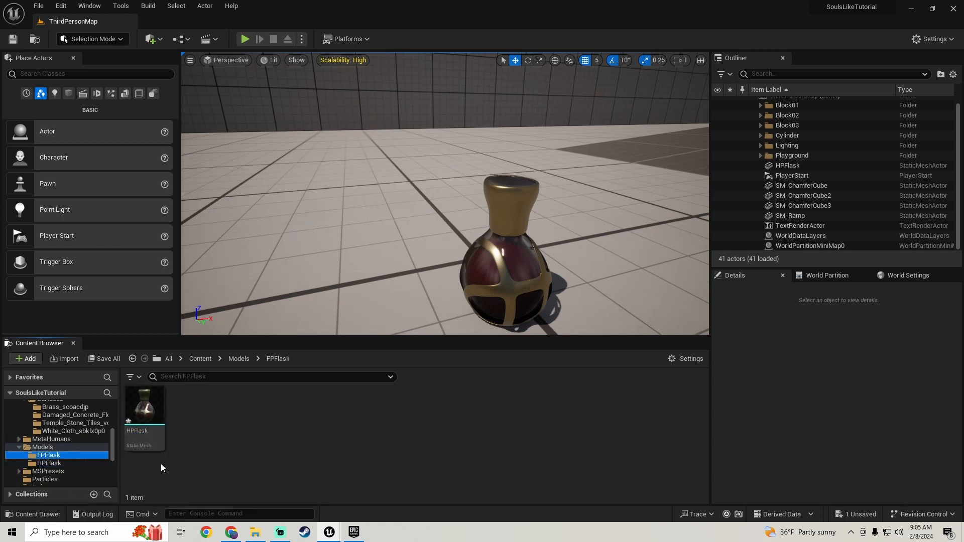
left_click(154, 435)
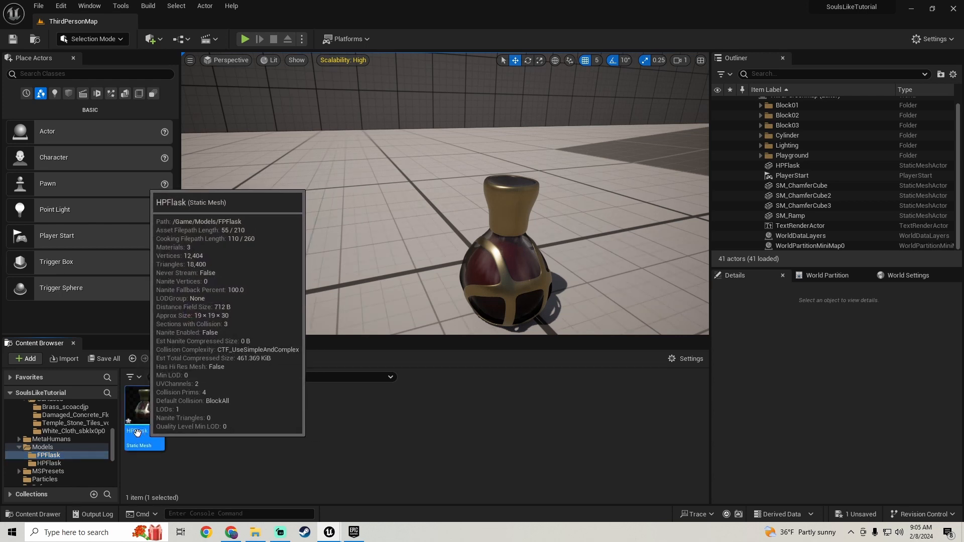
left_click(151, 433)
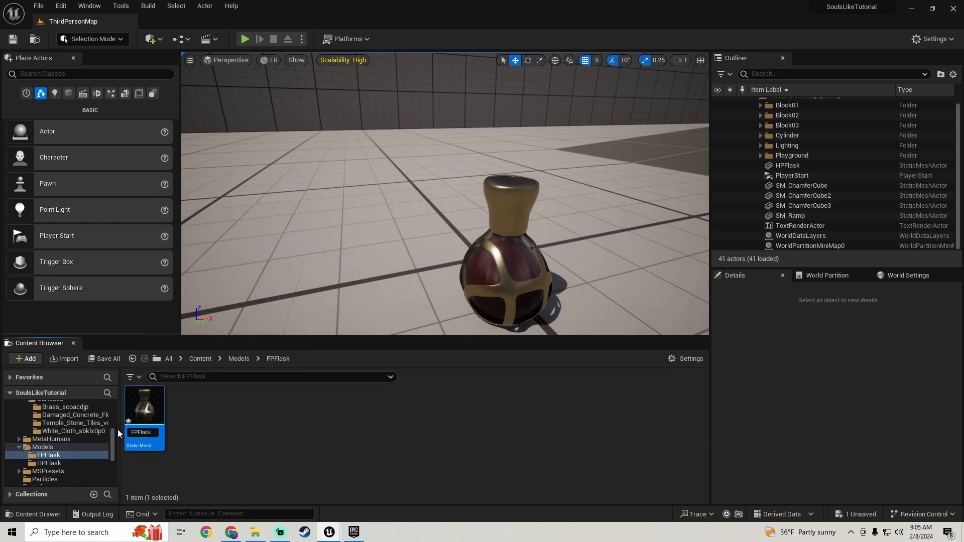
type("FPFlask")
key("Return")
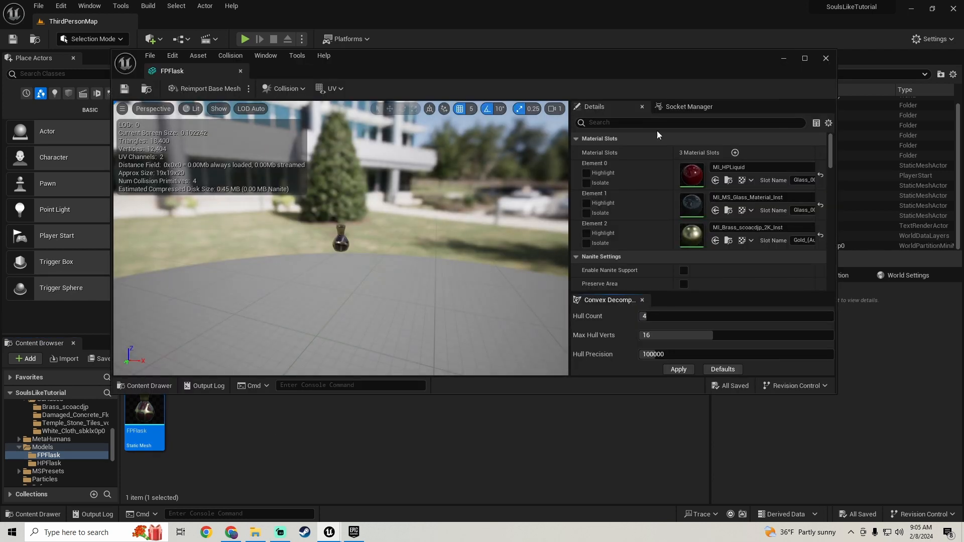
Duplicate the MI_HPLiquid material instance as MI_FPLiquid and assign the copy to Element 0 of the FPFlask mesh.
left_click(729, 180)
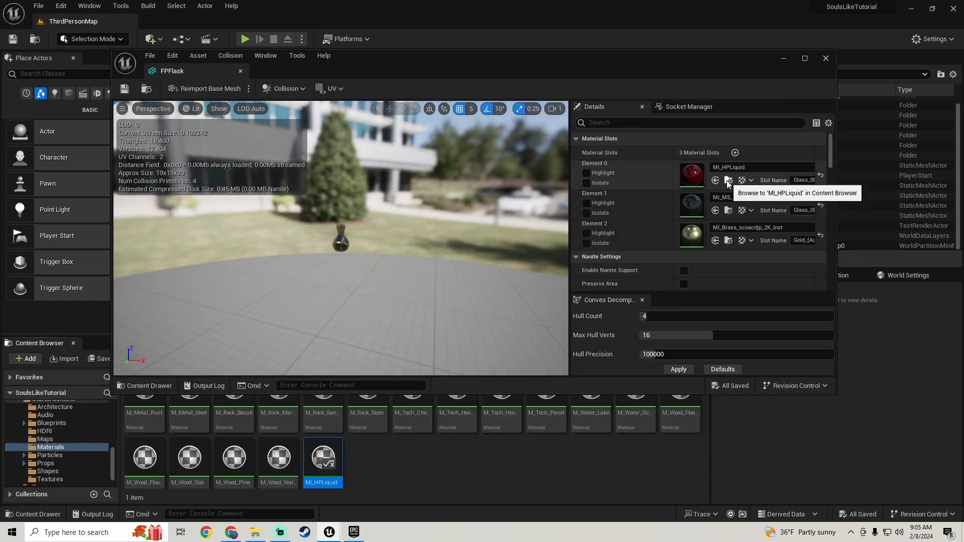
right_click(481, 459)
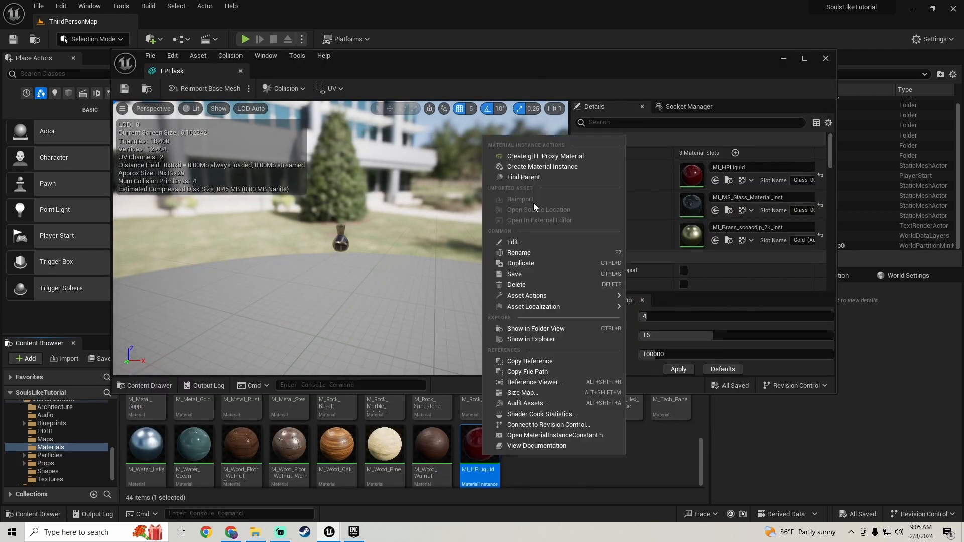
left_click(520, 264)
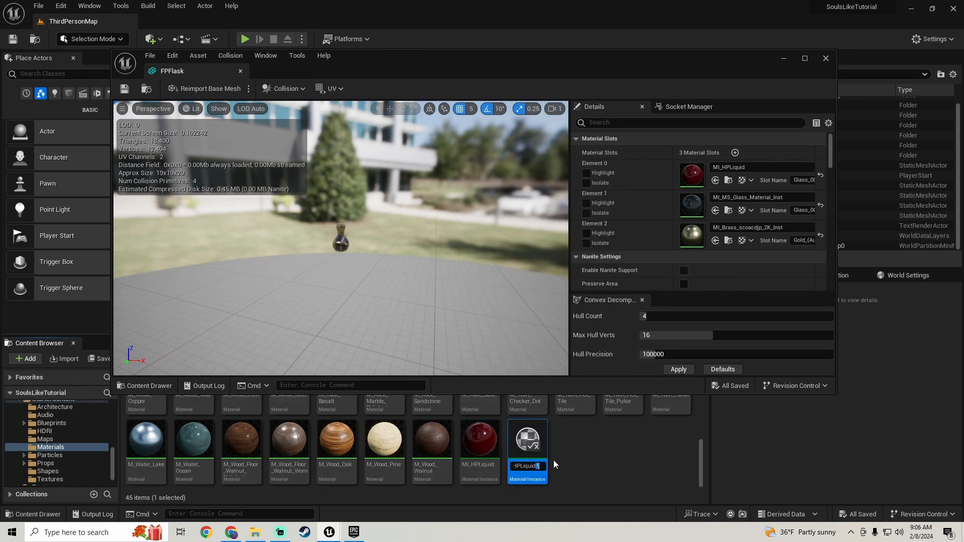
key("BackSpace")
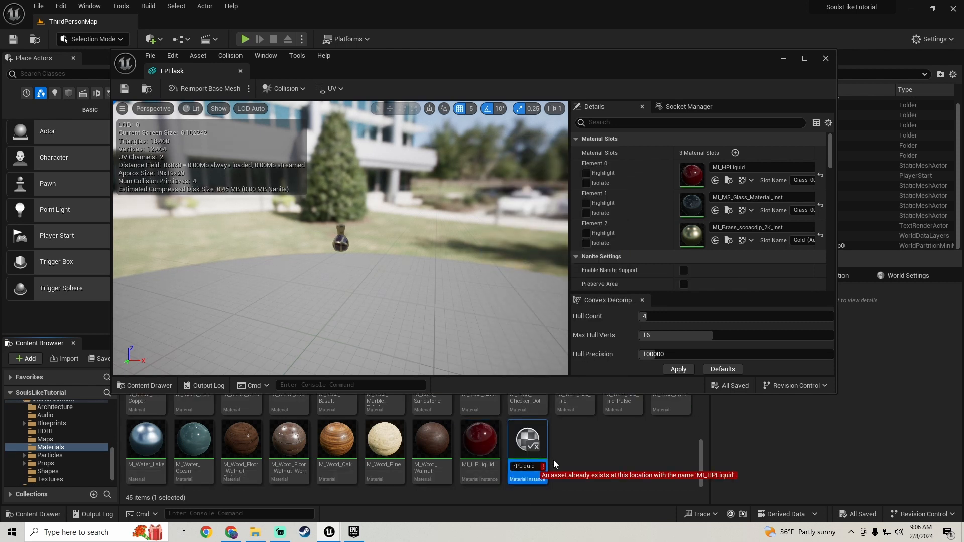
key("Left")
key("Delete")
type("F")
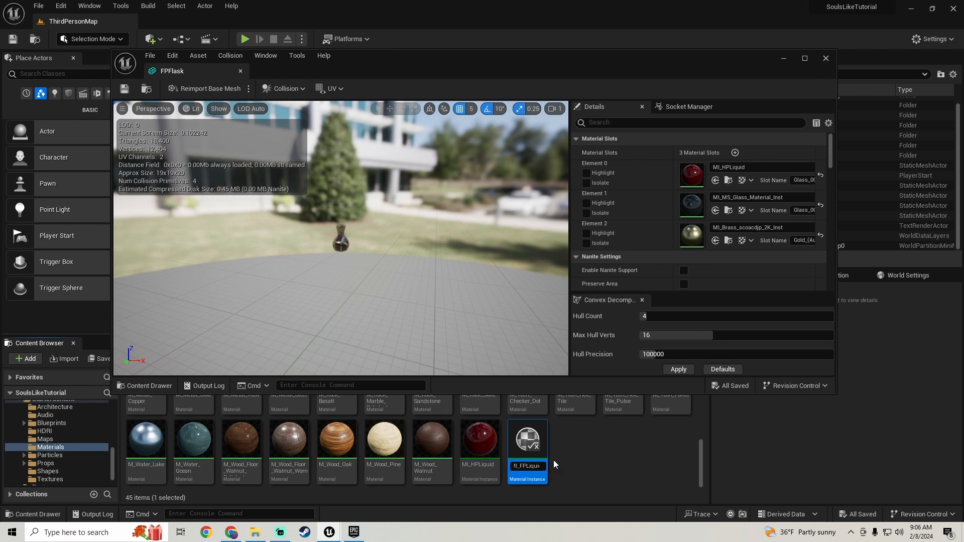
key("Return")
scroll(554, 460, "down", 1)
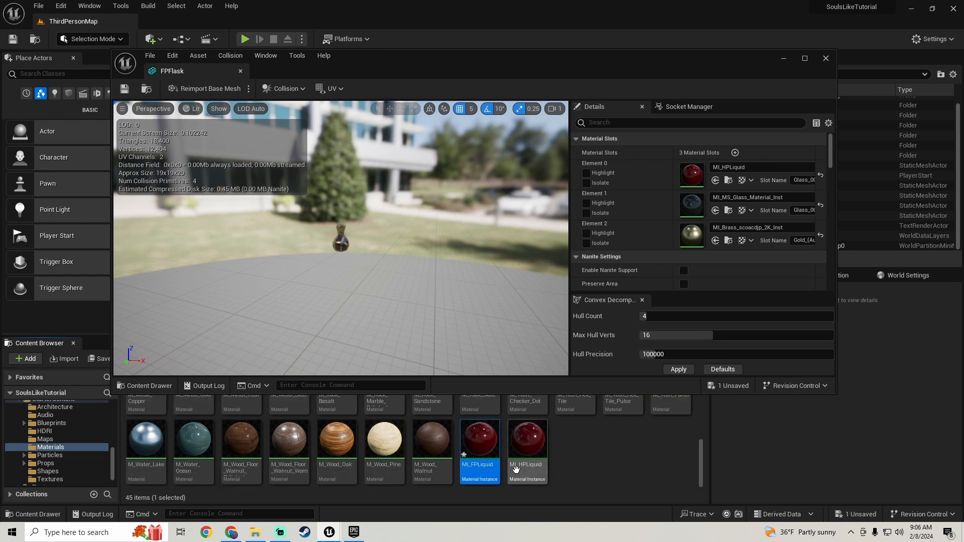
left_click_drag(480, 442, 683, 177)
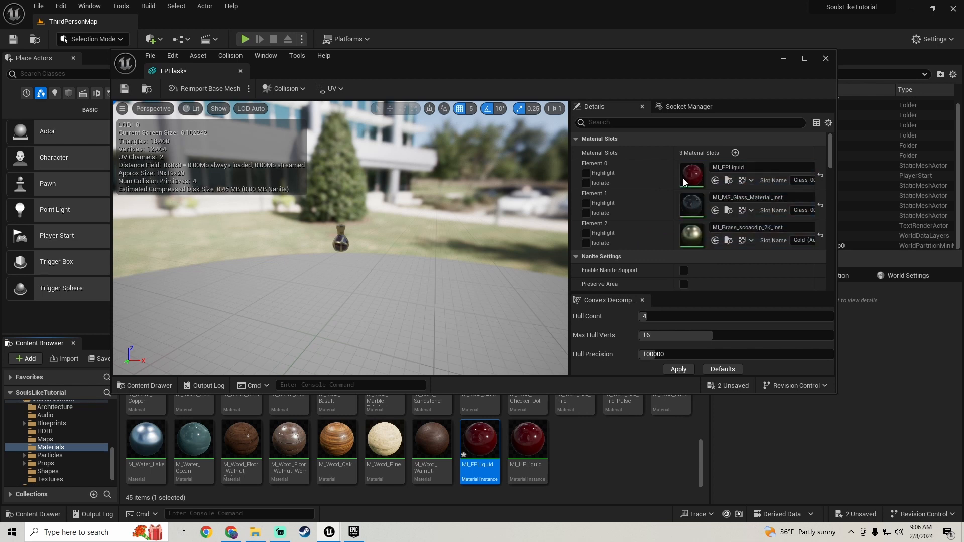
Set MI_FPLiquid's Water Base Color to dark blue, hex sRGB 000C42FF, and save the material instance.
double_click(483, 449)
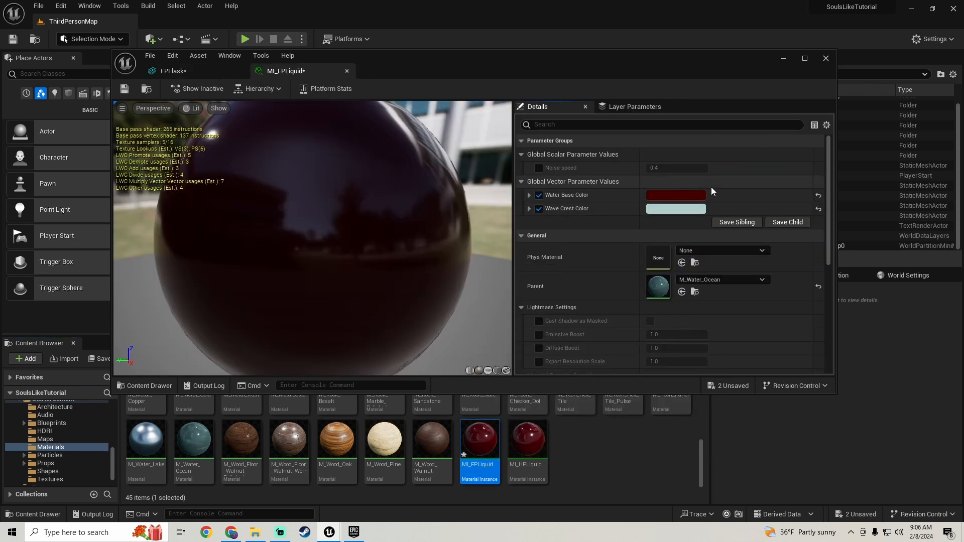
left_click(690, 196)
left_click_drag(747, 294, 720, 246)
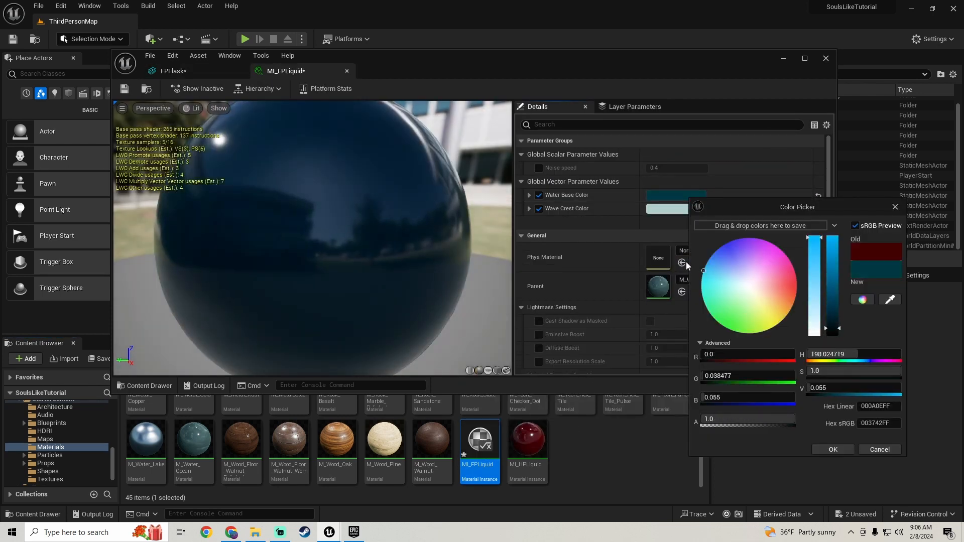
left_click_drag(686, 200, 679, 181)
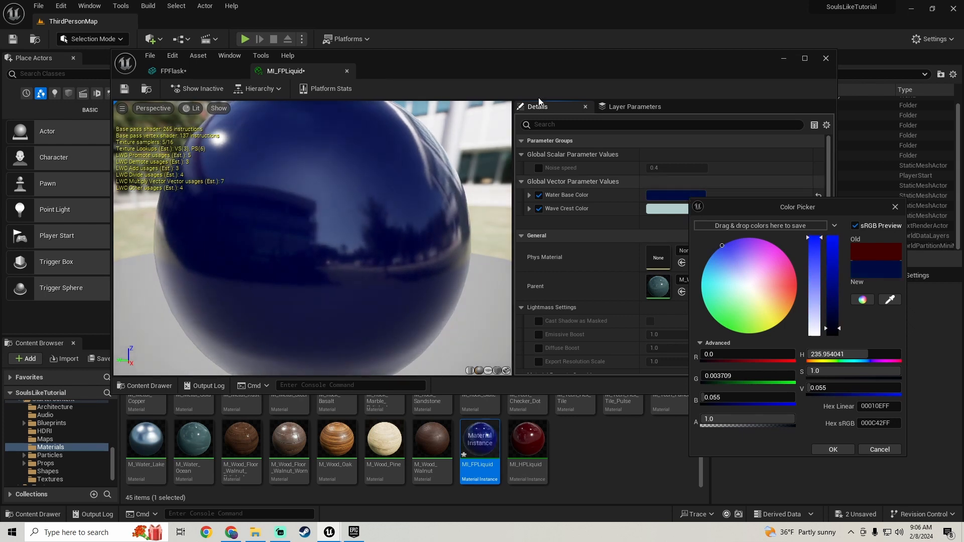
left_click(833, 450)
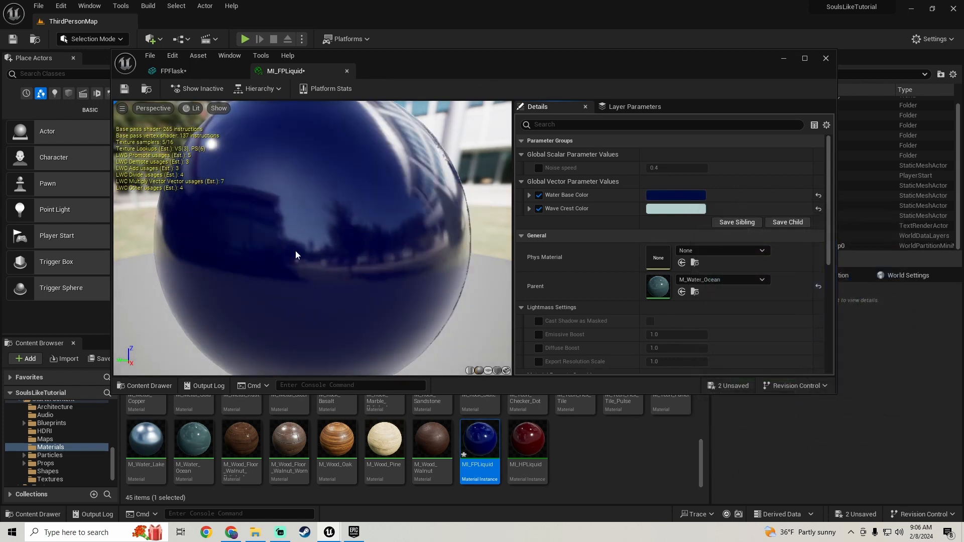
left_click(124, 89)
Inspect the FPFlask mesh up close, close its editor, and save all modified assets.
left_click(189, 74)
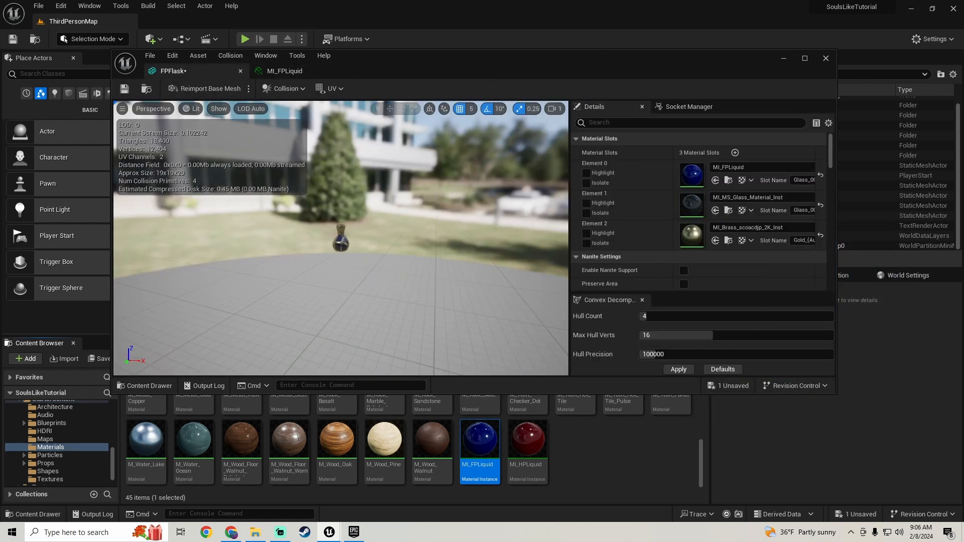
scroll(368, 254, "up", 5)
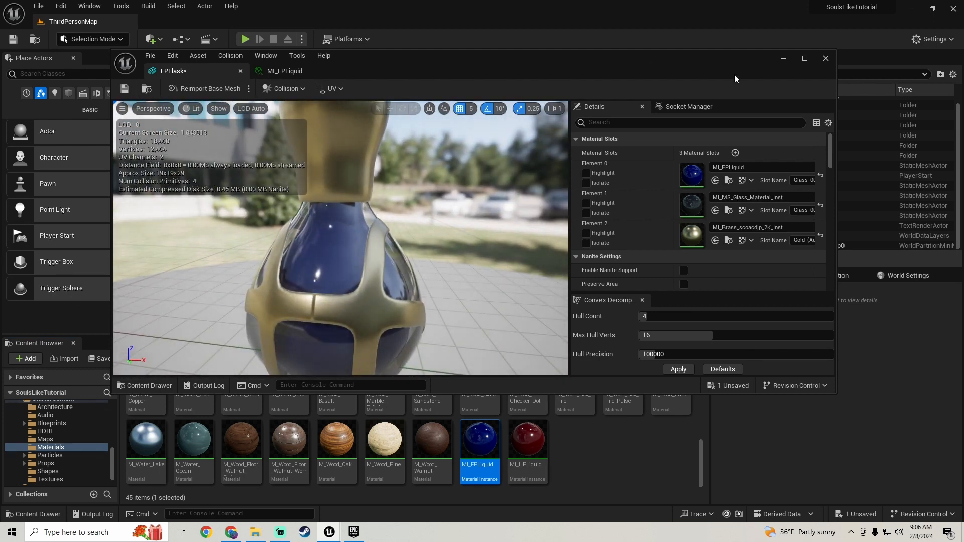
left_click(826, 59)
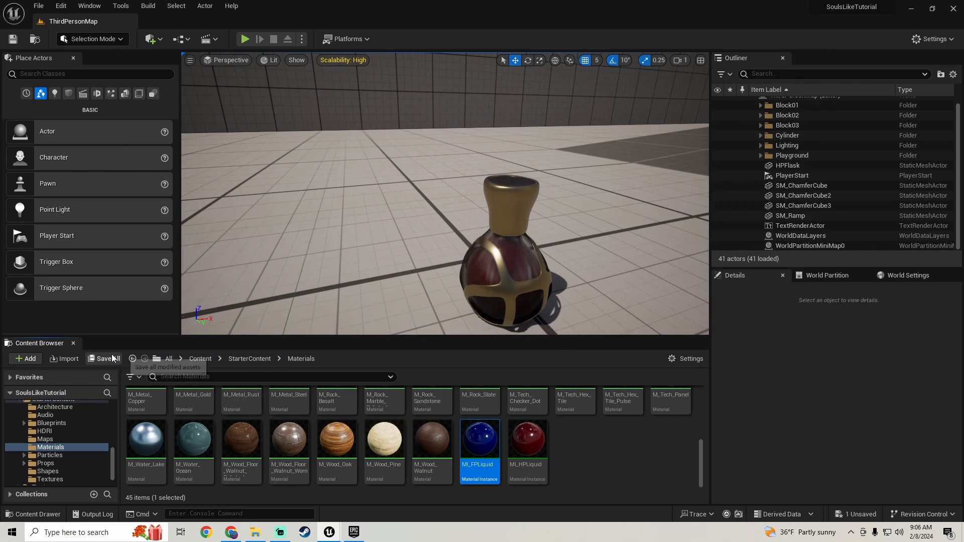
left_click(106, 358)
left_click(547, 381)
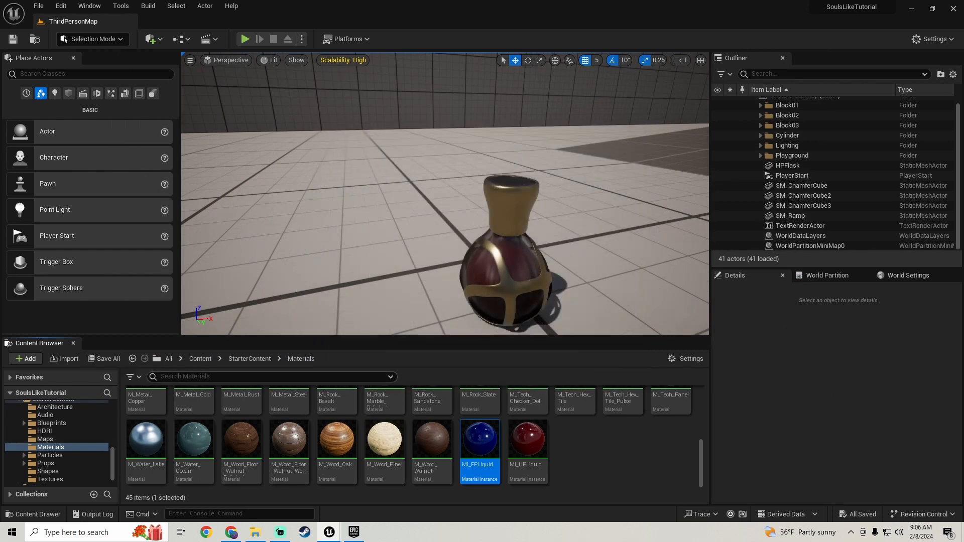
Place the FPFlask mesh from Models/FPFlask in the level beside the red HPFlask.
scroll(71, 427, "down", 2)
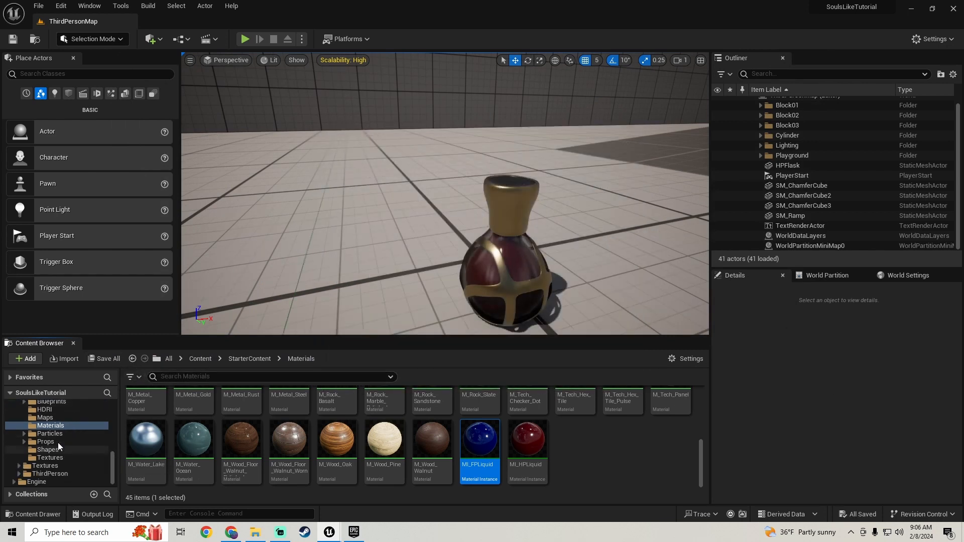
scroll(58, 442, "up", 3)
left_click(53, 466)
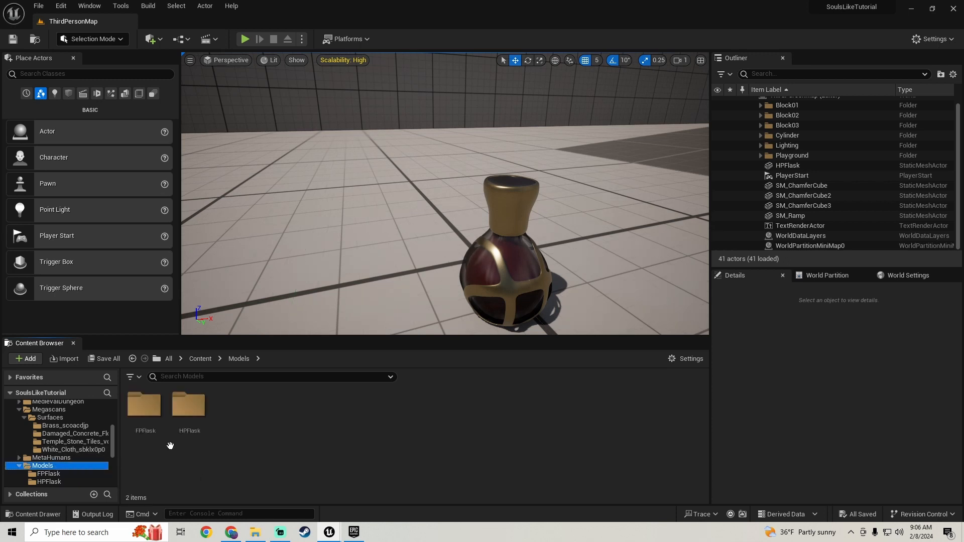
double_click(138, 440)
left_click(386, 261)
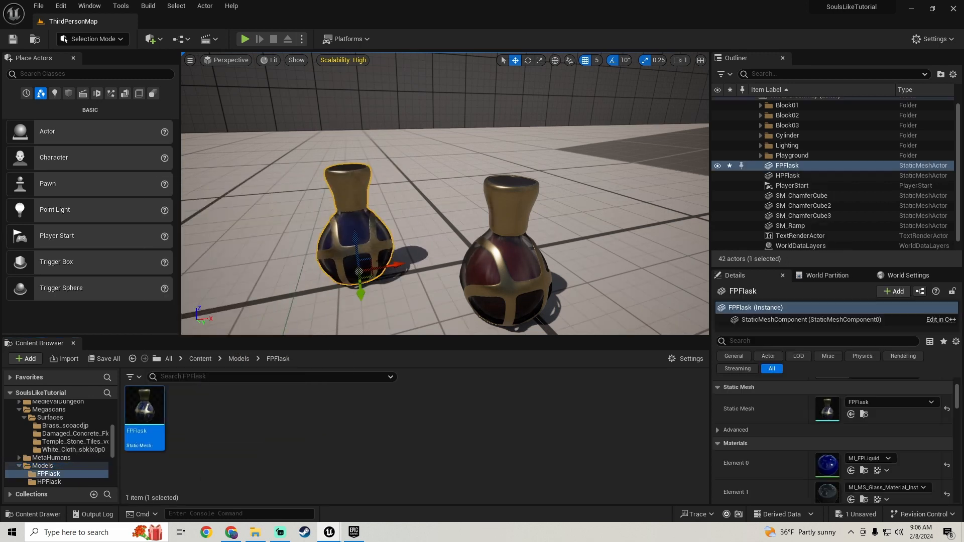
Compare the two flasks in the level from near and far, and save the placed FPFlask actor.
scroll(387, 259, "down", 5)
scroll(387, 258, "up", 6)
scroll(387, 258, "down", 5)
scroll(387, 258, "up", 6)
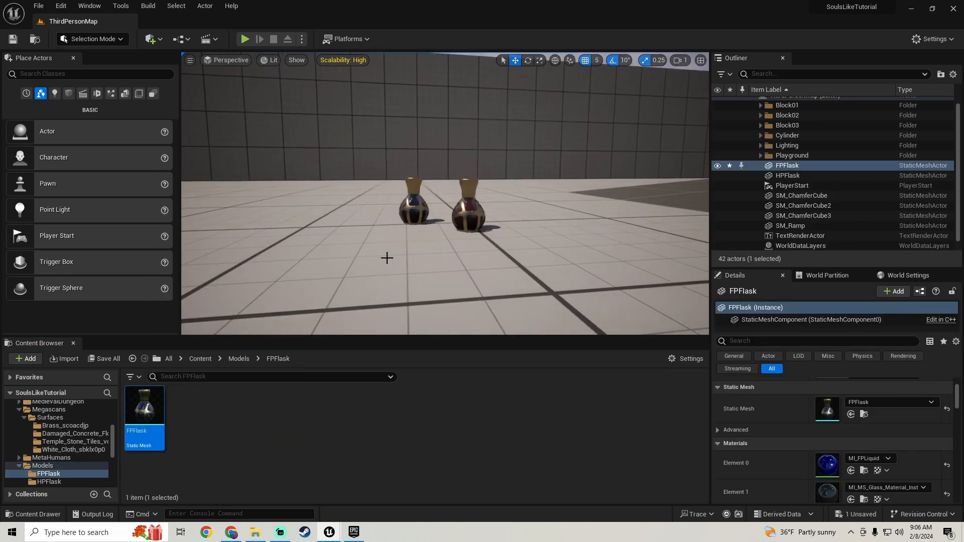
scroll(372, 272, "down", 3)
left_click(104, 358)
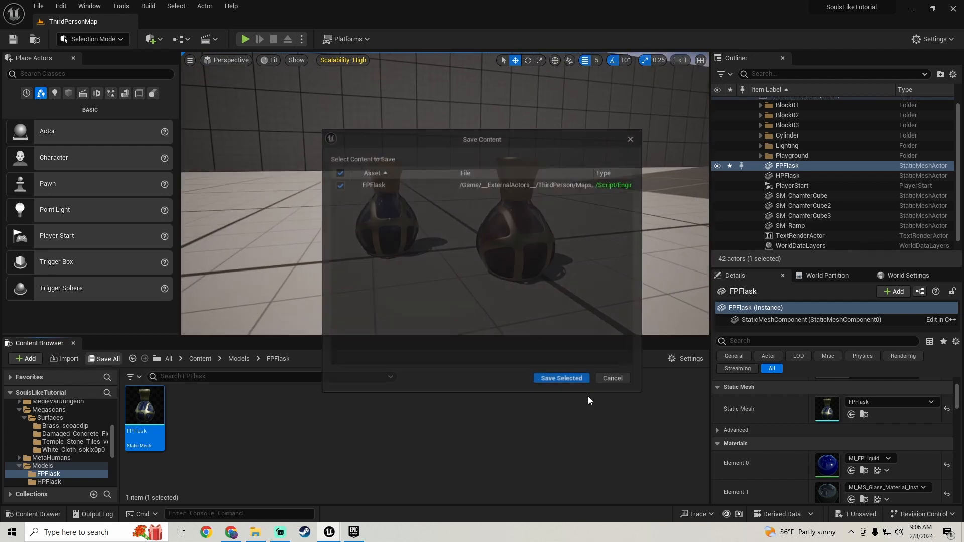
left_click(548, 382)
Open the ItemInfo_DT data table from the Blueprints/DataTables folder.
scroll(29, 442, "up", 5)
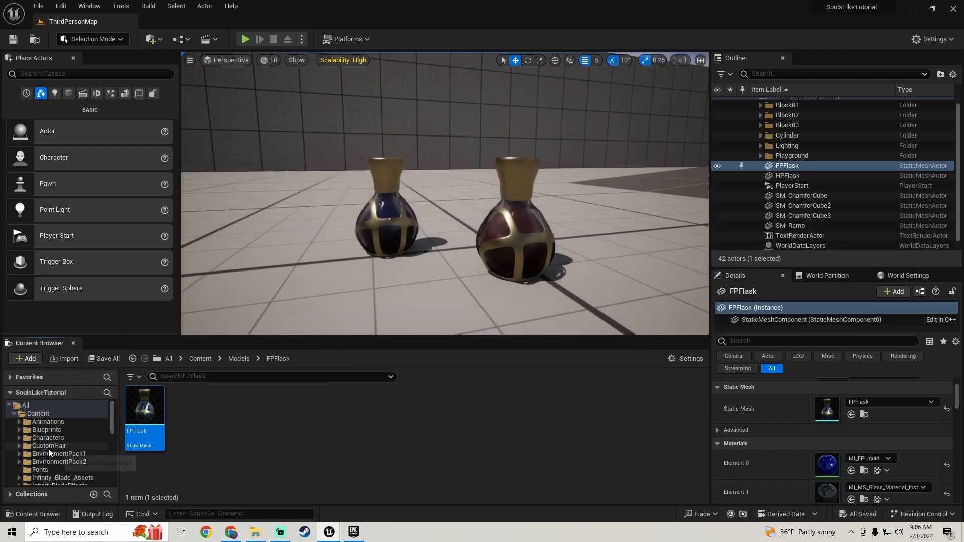
left_click(46, 430)
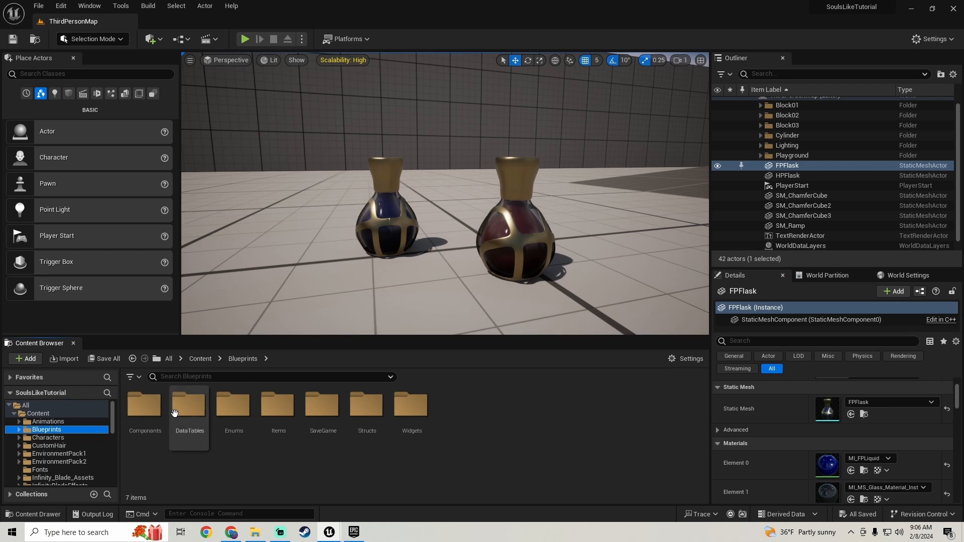
double_click(190, 406)
double_click(156, 441)
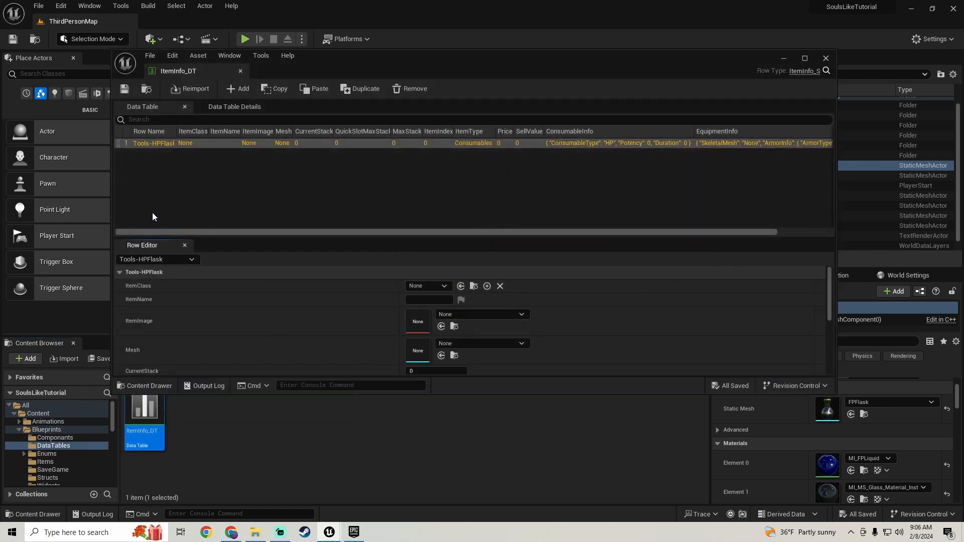
left_click_drag(474, 64, 454, 54)
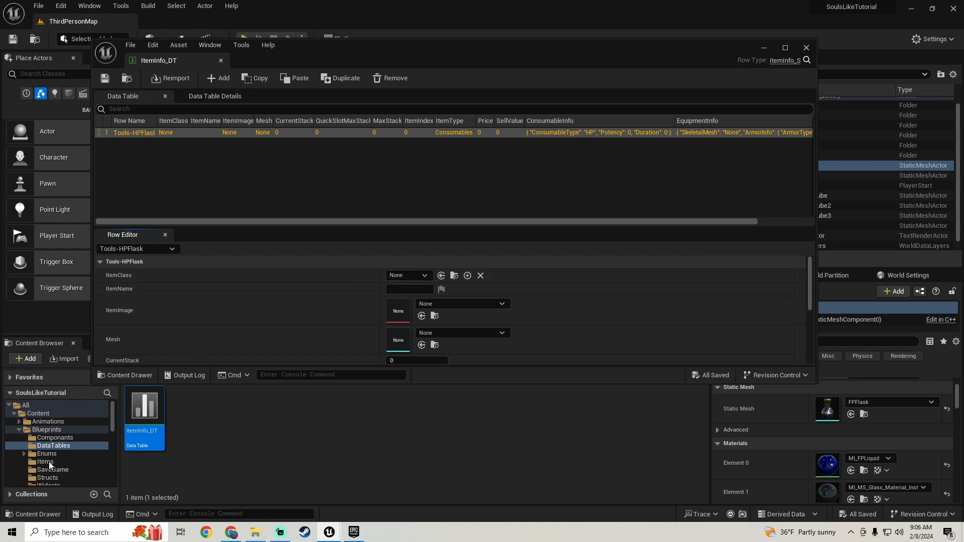
Set the ItemClass of the Tools-HPFlask row to BP_HPFlask and save the data table.
left_click(54, 430)
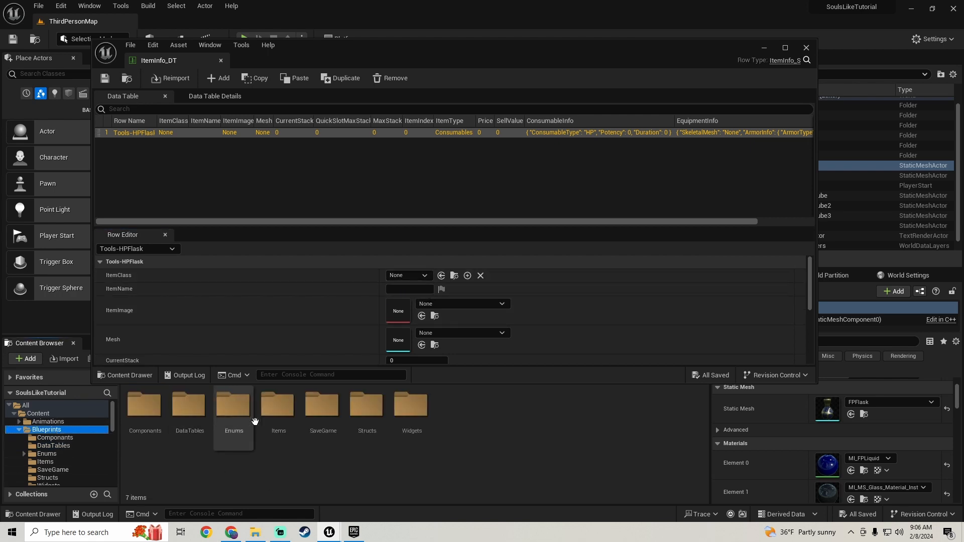
left_click(279, 419)
double_click(280, 418)
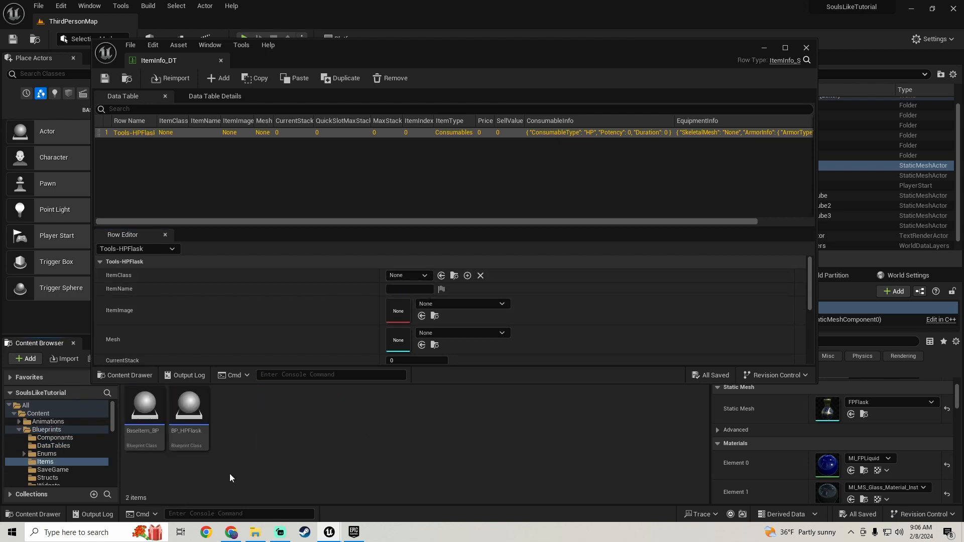
left_click(397, 282)
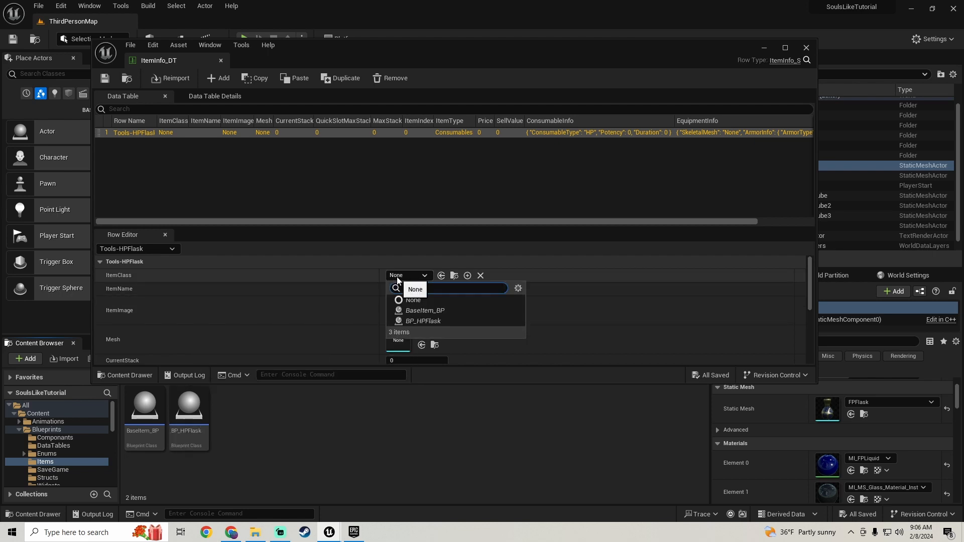
left_click(424, 321)
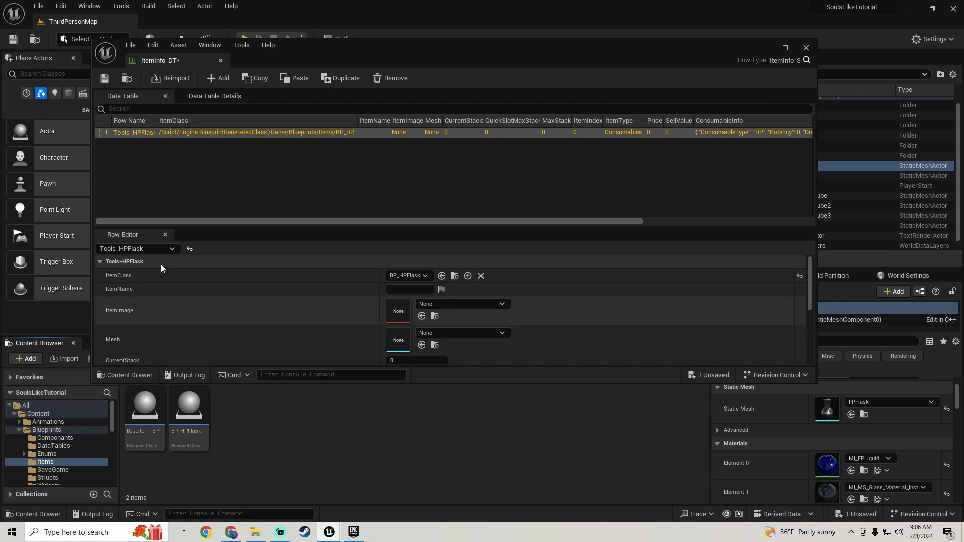
left_click_drag(398, 50, 434, 45)
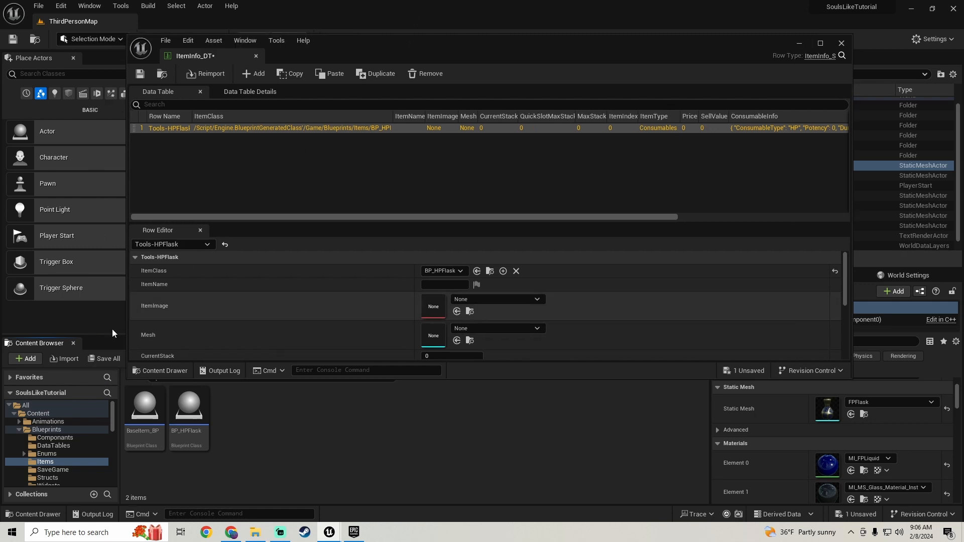
left_click(106, 359)
left_click(562, 378)
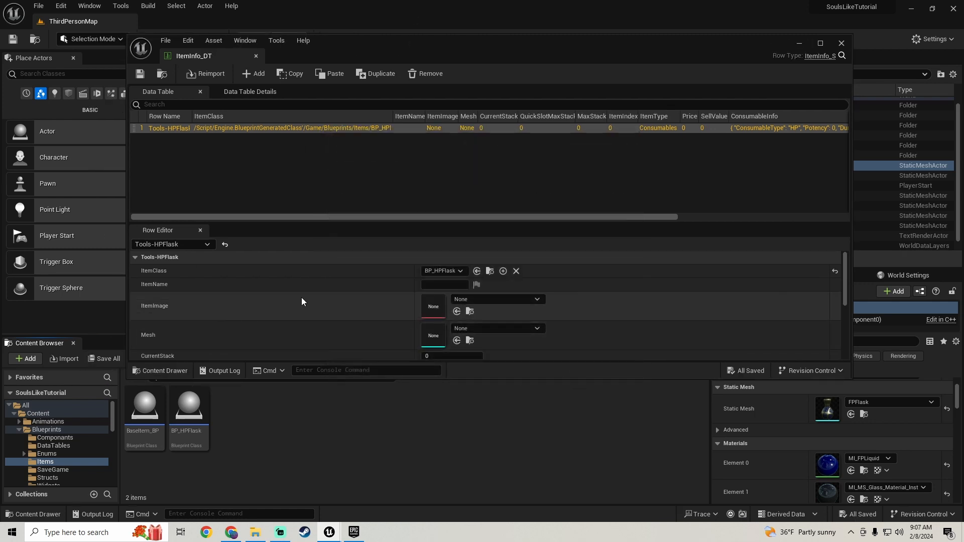
Set the ItemName of the Tools-HPFlask row to HP Flask and save the data table.
left_click(446, 284)
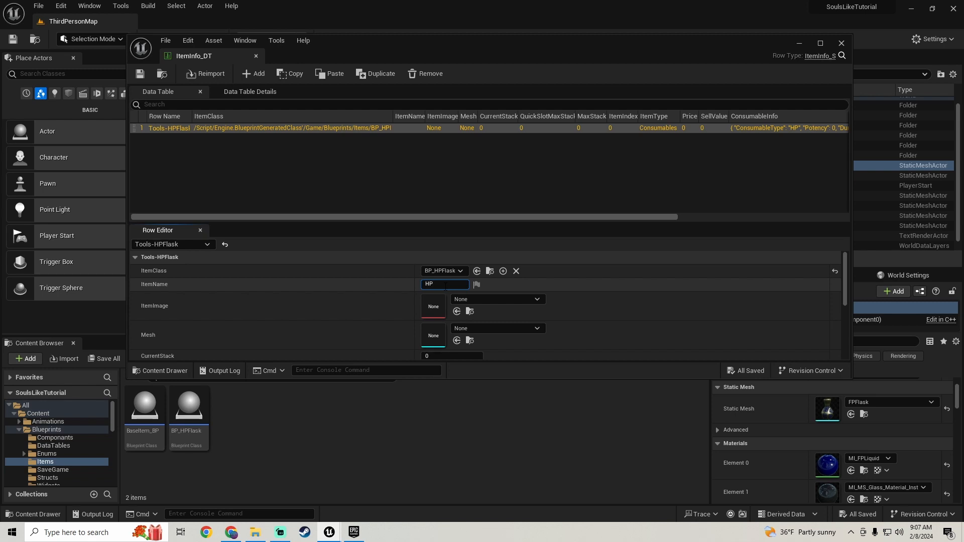
type("HP Flask")
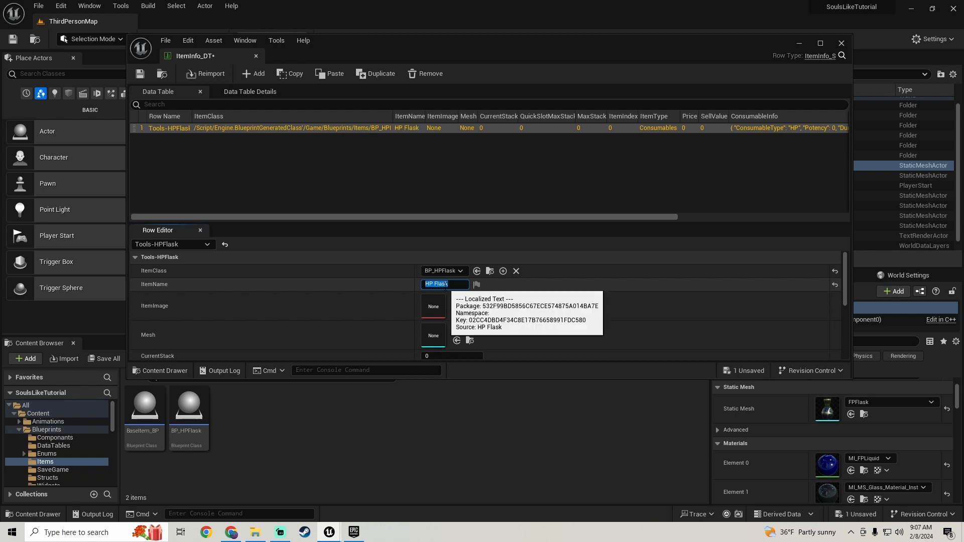
left_click(105, 359)
left_click(547, 381)
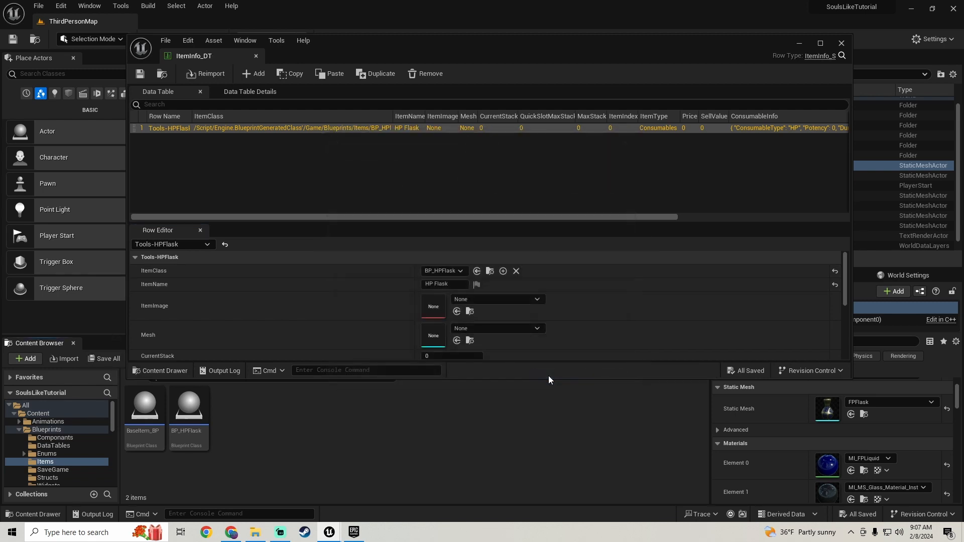
left_click(502, 301)
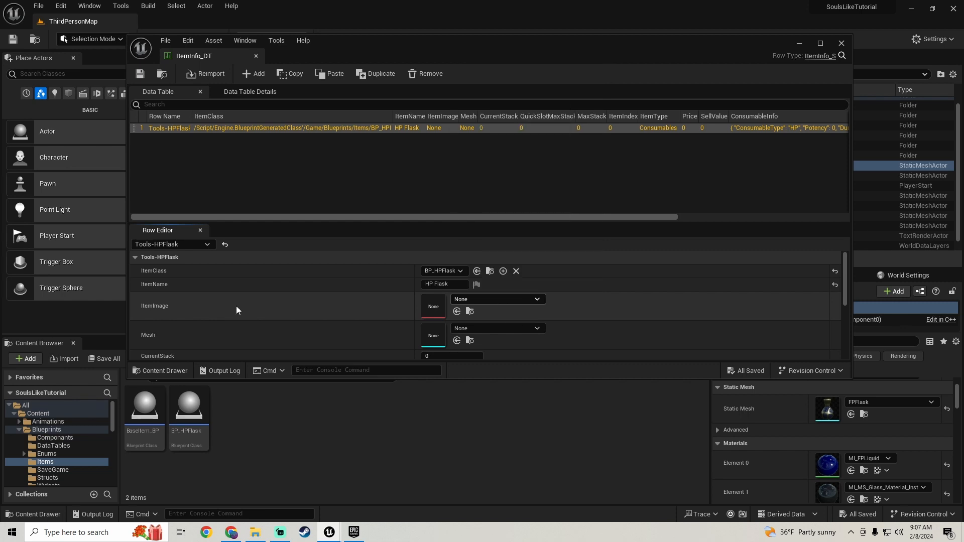
left_click(210, 303)
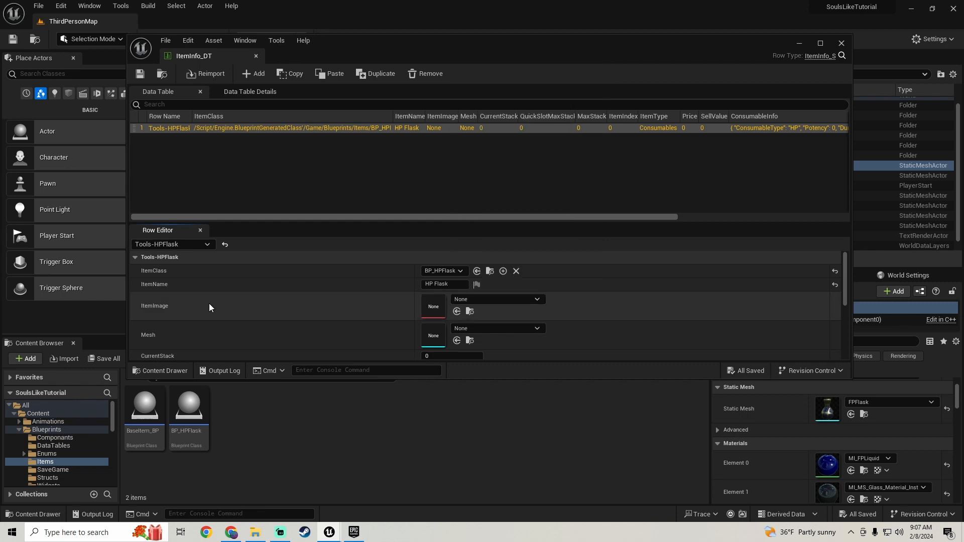
Locate the HPFlask static mesh from the flask placed in the level and assign it as the Tools-HPFlask row's Mesh.
left_click(479, 299)
left_click_drag(569, 46, 575, 417)
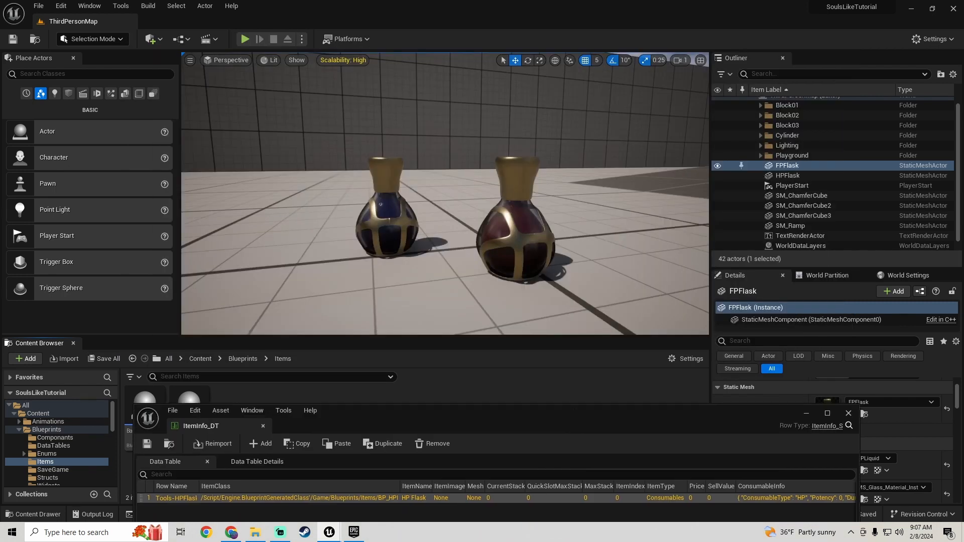
left_click_drag(504, 421, 482, 295)
right_click(516, 223)
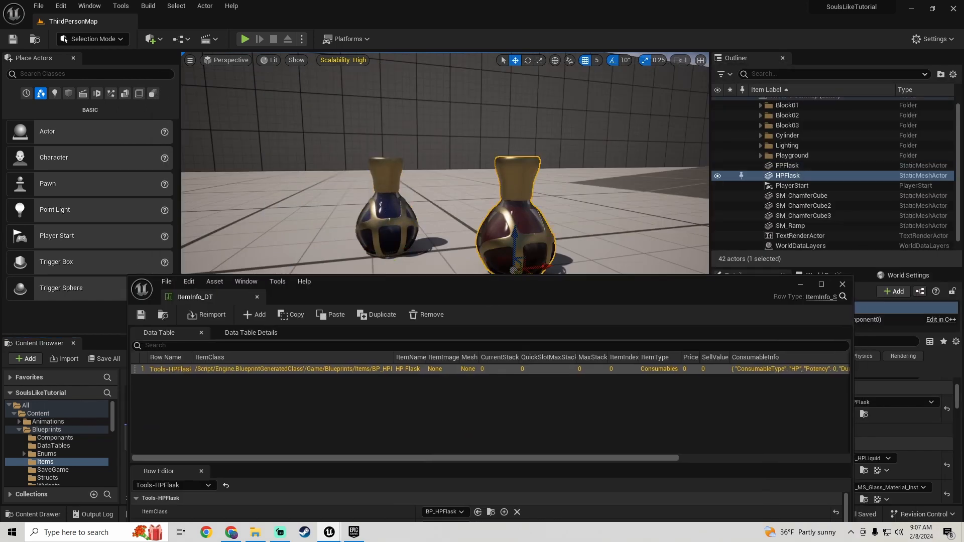
left_click(546, 236)
left_click_drag(544, 288, 529, 47)
scroll(191, 350, "down", 1)
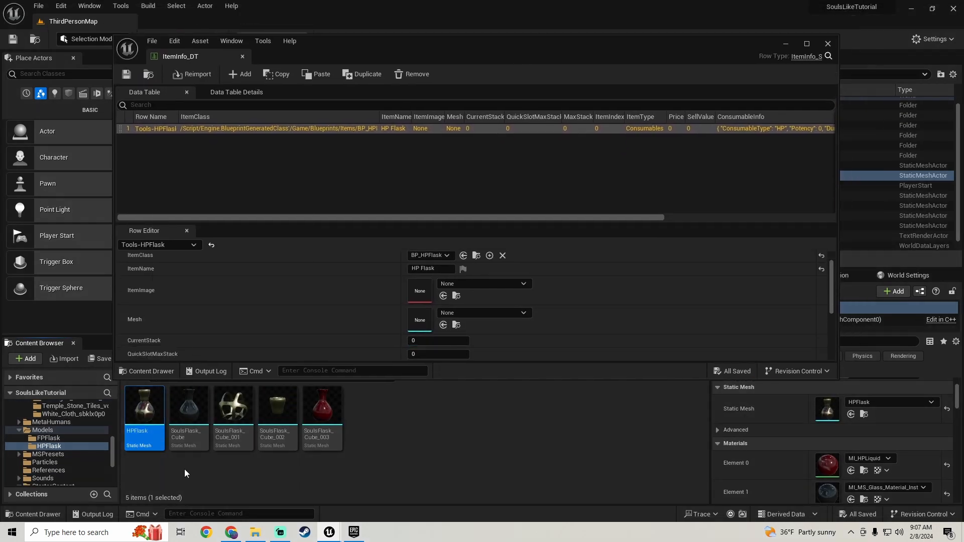
left_click_drag(144, 436, 420, 321)
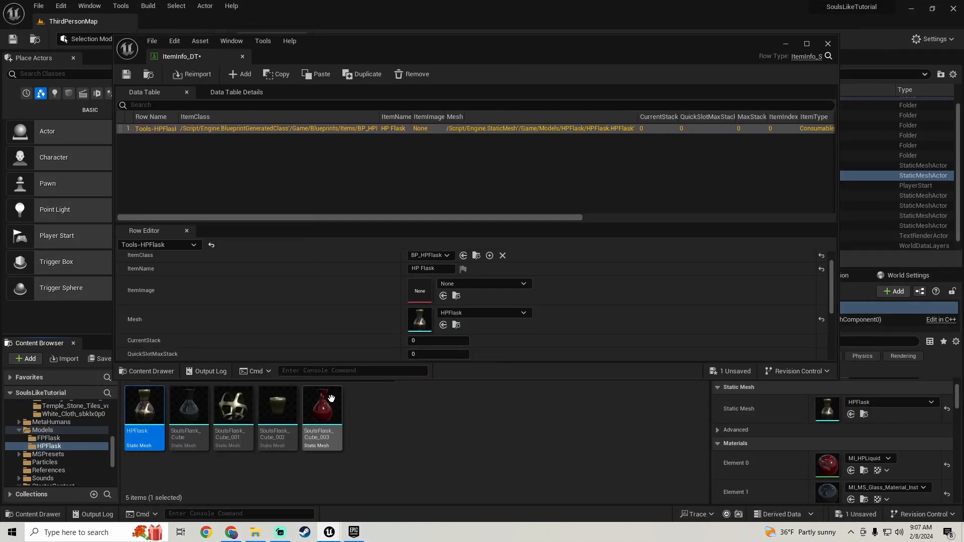
Set the CurrentStack of the Tools-HPFlask row to 1 and save the data table.
scroll(311, 305, "down", 2)
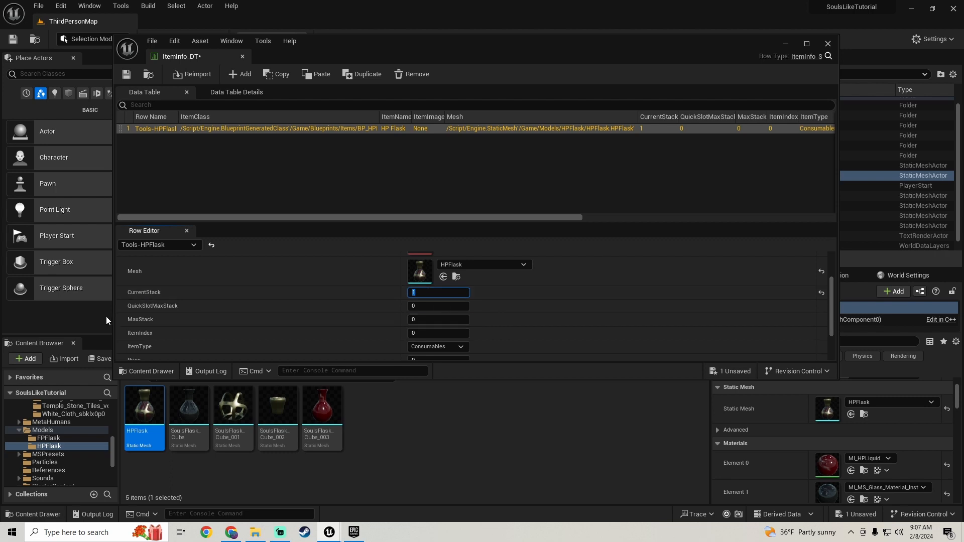
left_click(104, 359)
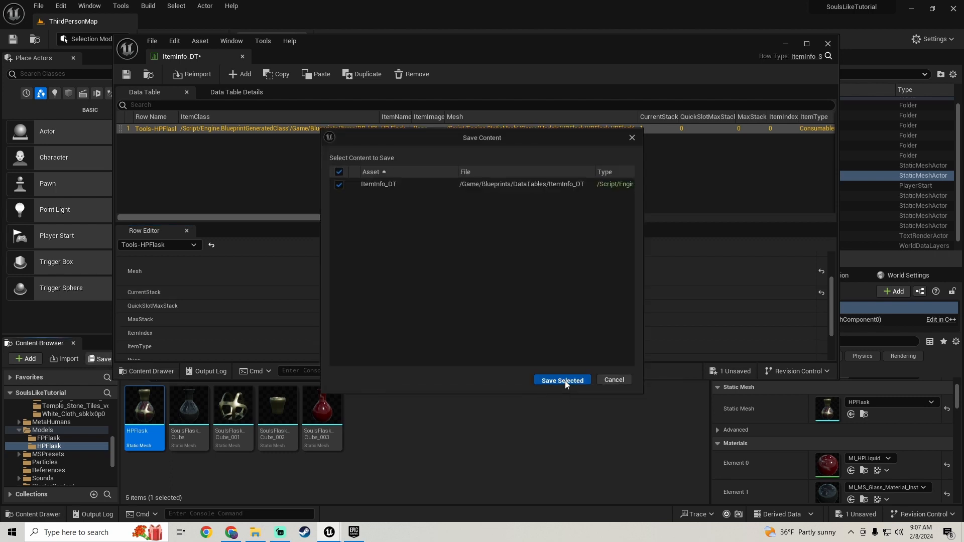
left_click(565, 381)
left_click_drag(538, 48, 559, 57)
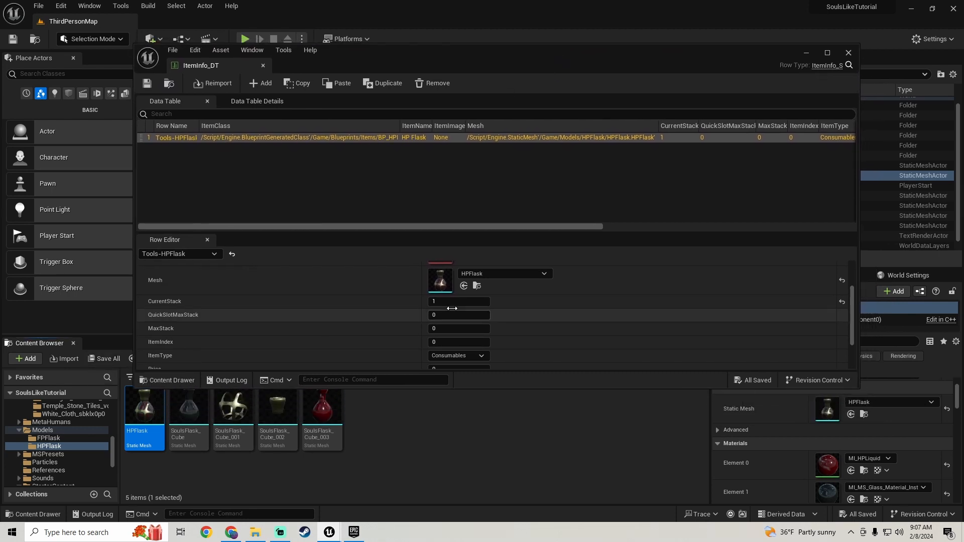
Set both QuickSlotMaxStack and MaxStack of the Tools-HPFlask row to 99.
left_click(443, 301)
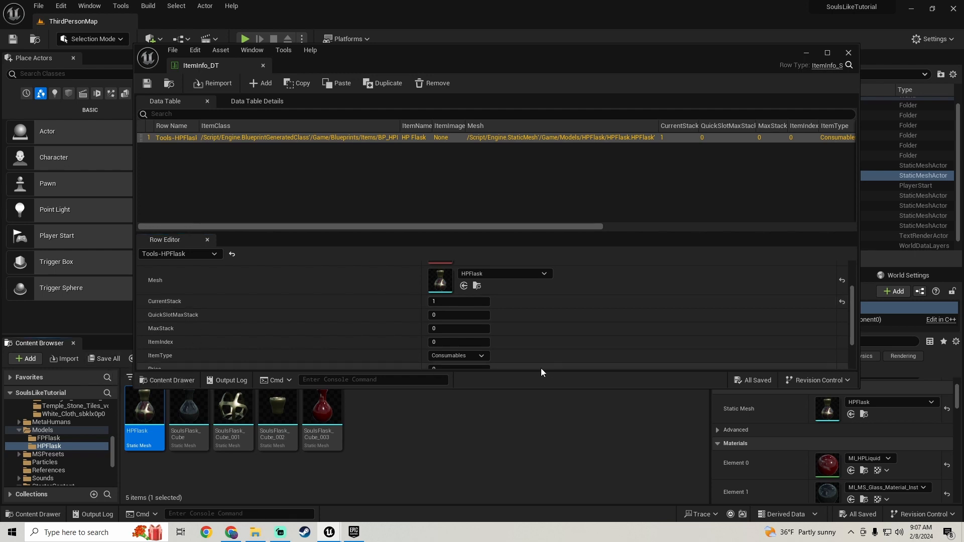
scroll(272, 331, "down", 2)
scroll(306, 333, "up", 2)
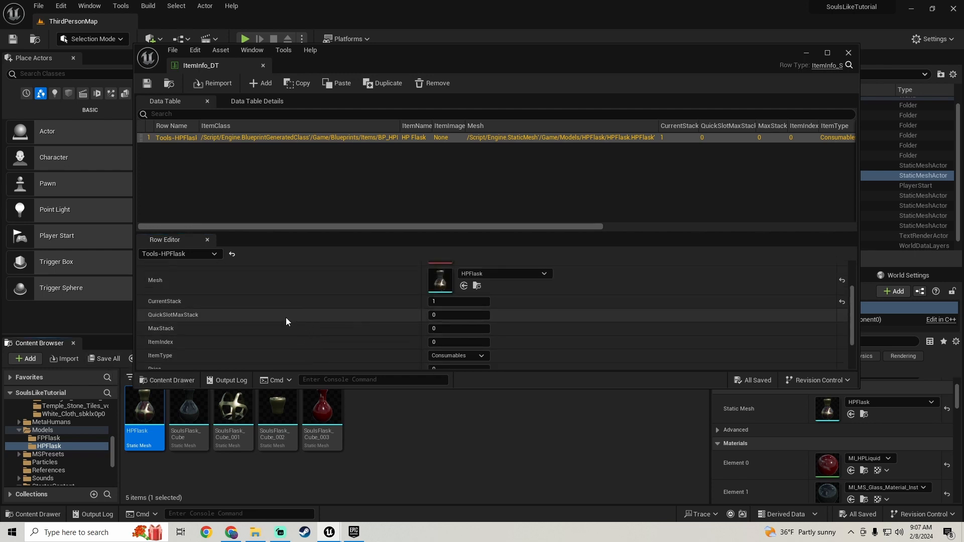
scroll(286, 322, "down", 1)
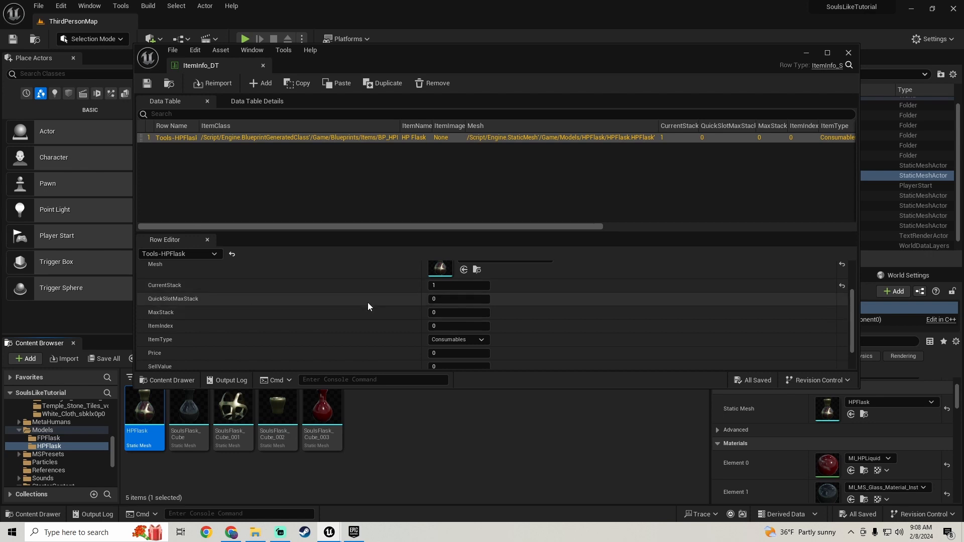
left_click(476, 300)
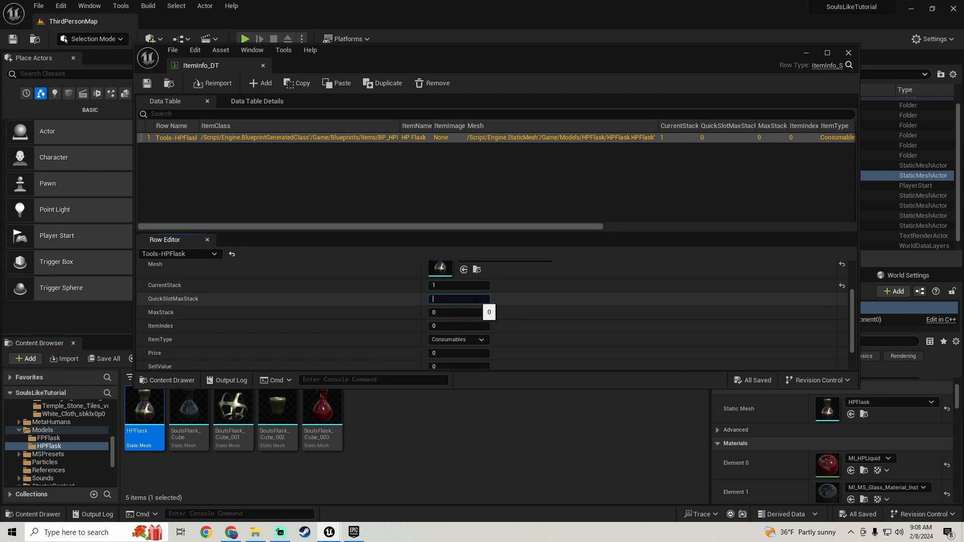
type("99")
key("Return")
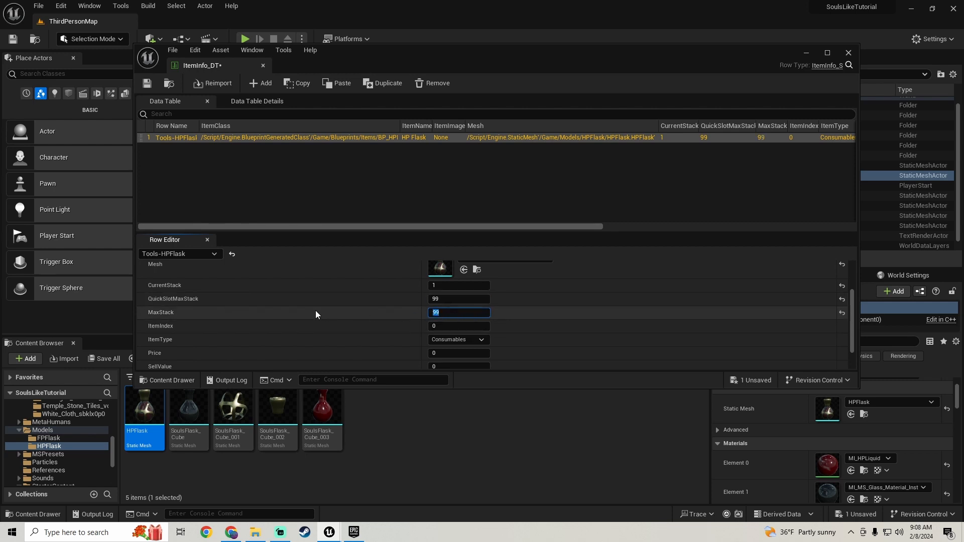
Set the ItemType of the Tools-HPFlask row to Tools and save the data table.
scroll(327, 304, "down", 2)
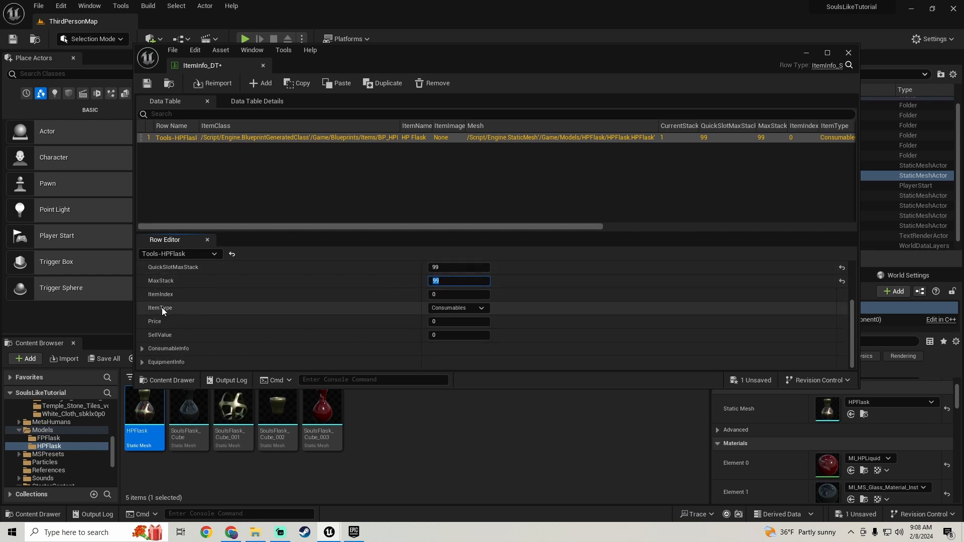
left_click(446, 310)
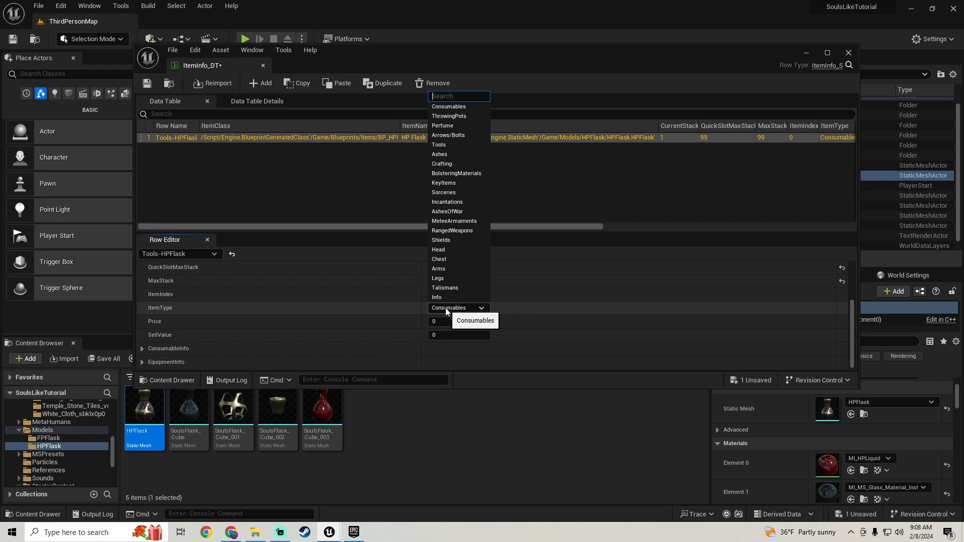
left_click(444, 146)
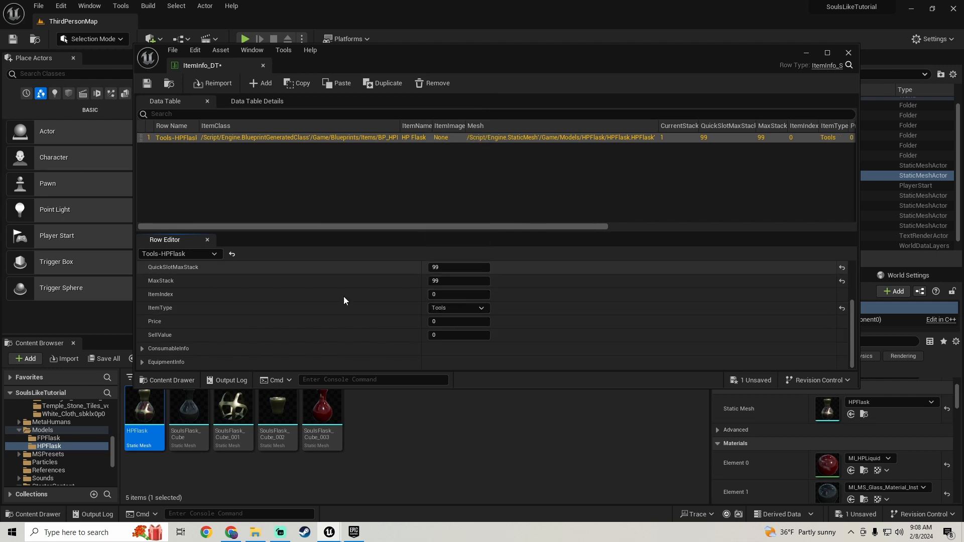
left_click(100, 359)
left_click(563, 381)
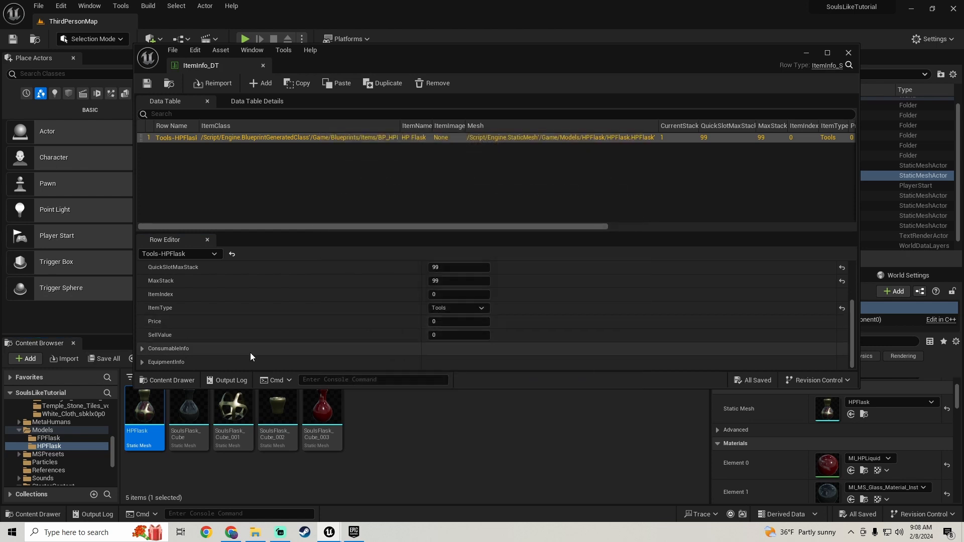
In the Tools-HPFlask row's ConsumableInfo, keep the HP consumable type, set Potency to 200, and save the data table.
left_click(142, 349)
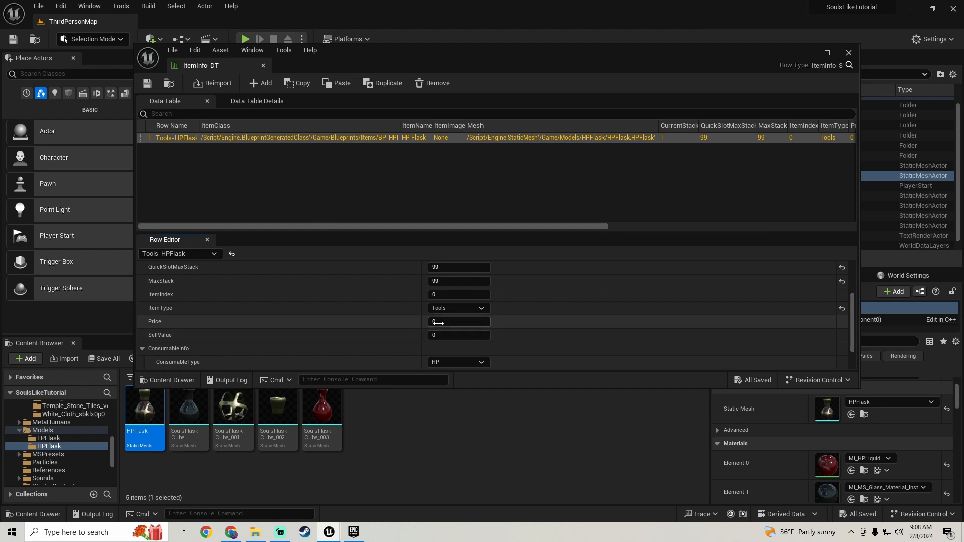
scroll(356, 326, "down", 2)
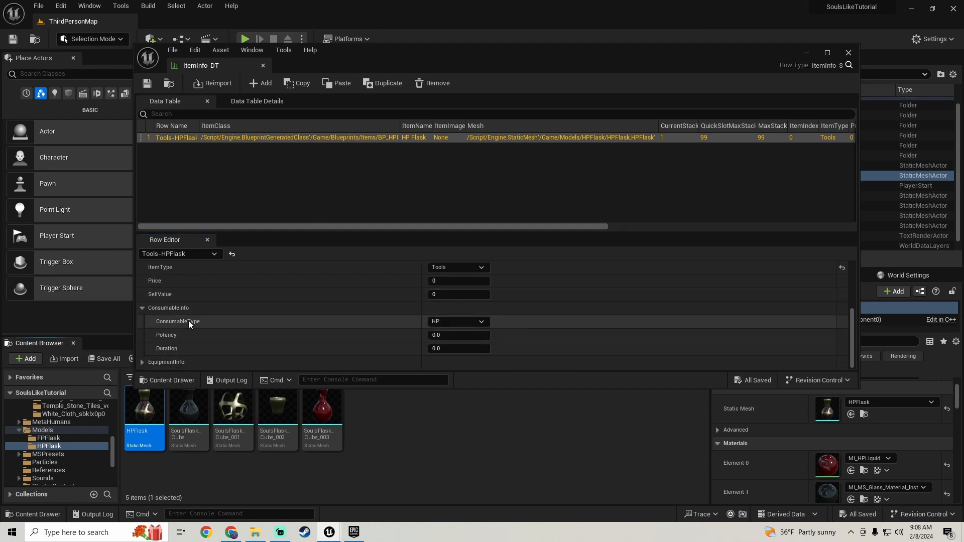
left_click(445, 320)
left_click(445, 320)
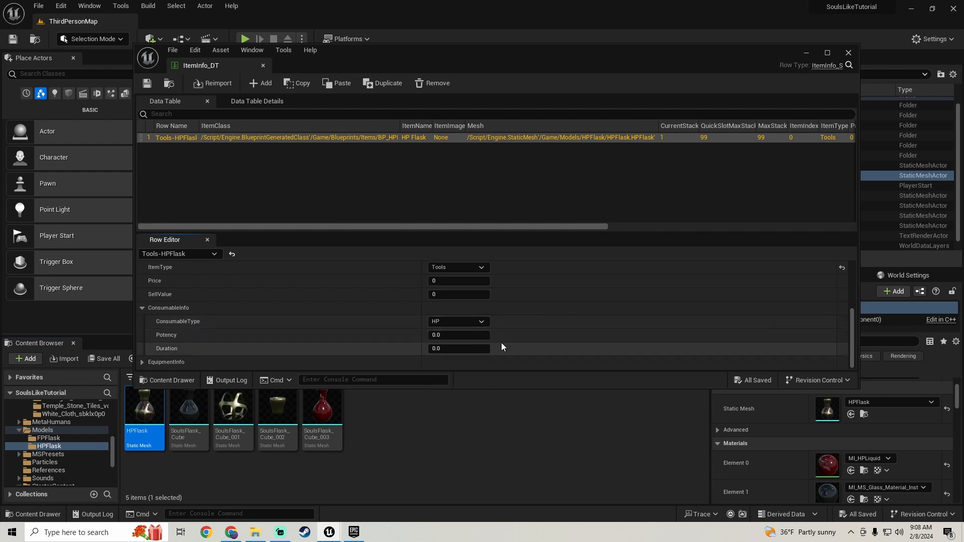
left_click(446, 336)
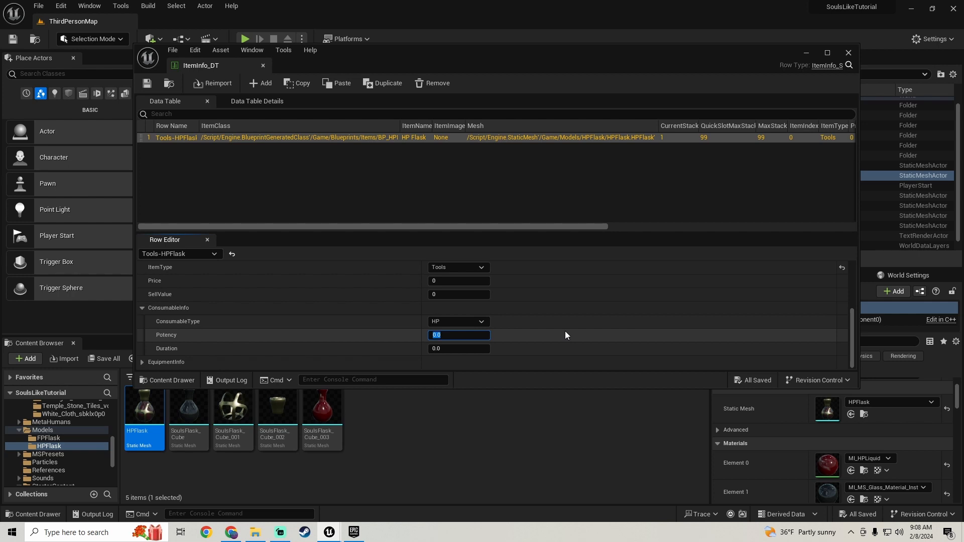
type("200")
key("Return")
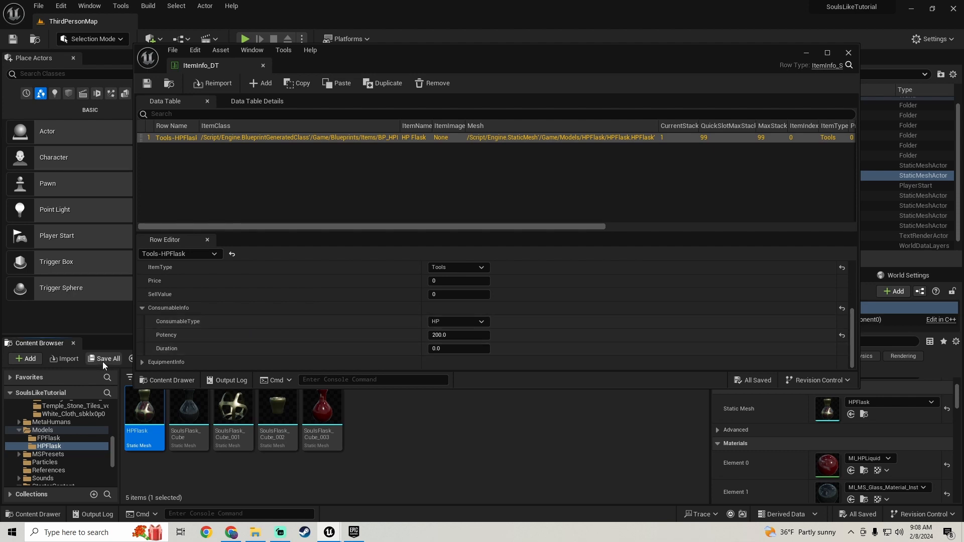
Open the BP_HPFlask blueprint from the Blueprints/Items folder and check its item preview and inherited components.
left_click(807, 53)
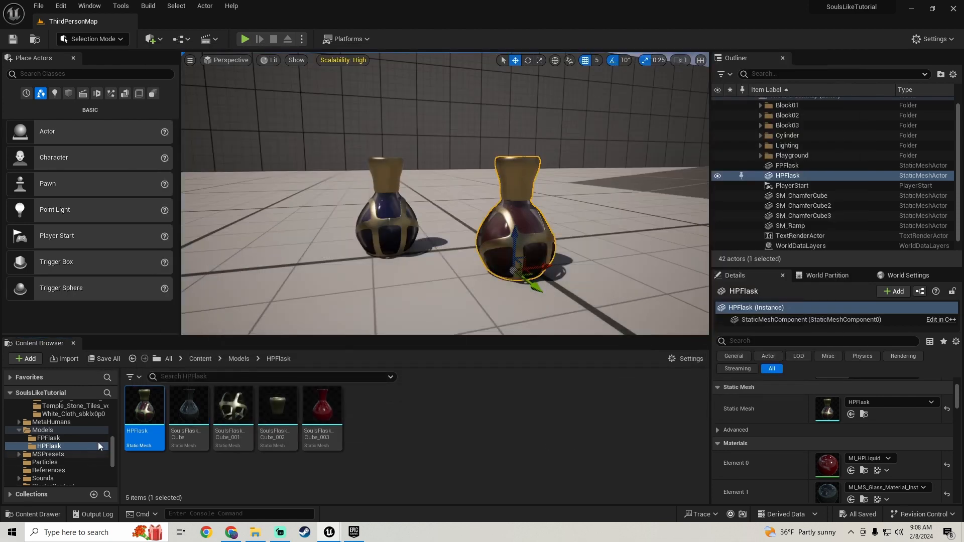
scroll(59, 425, "up", 5)
scroll(59, 422, "up", 3)
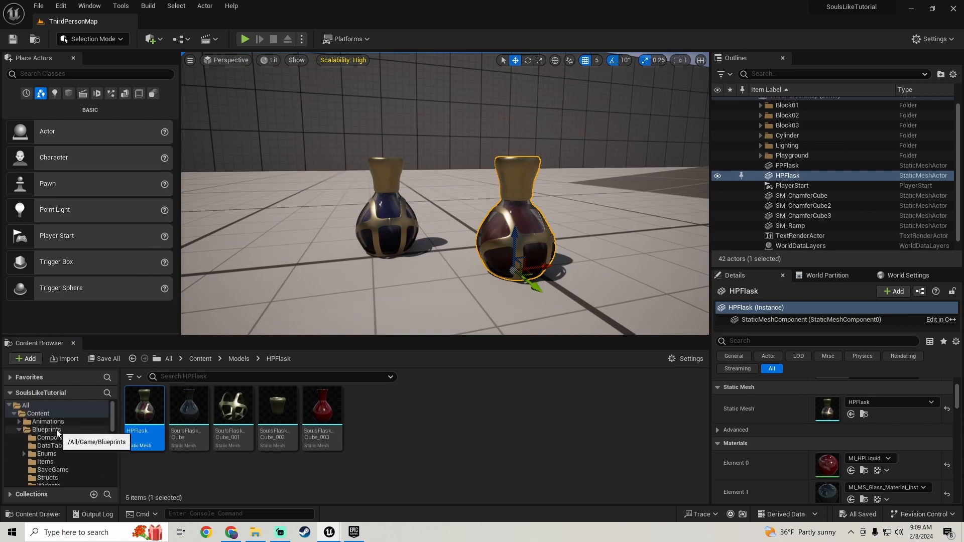
left_click(57, 430)
double_click(285, 410)
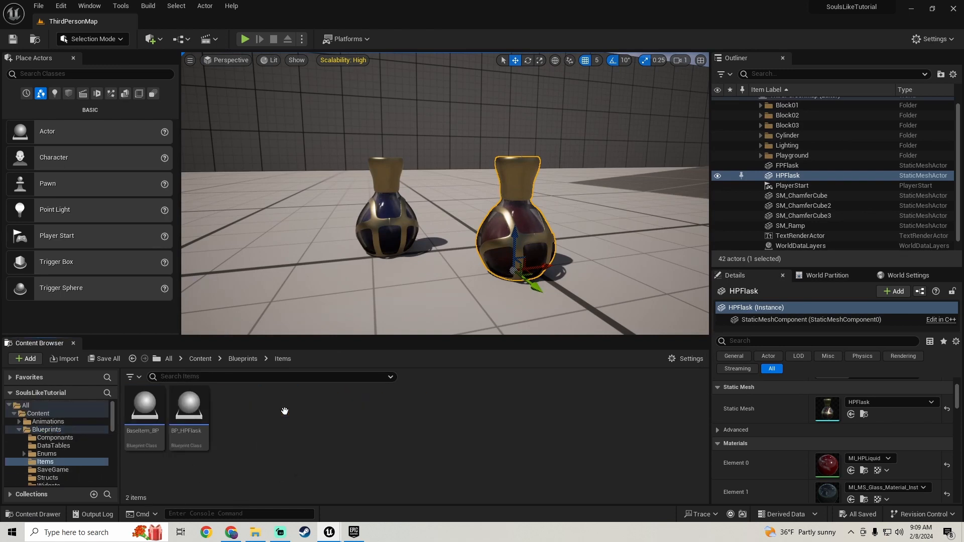
double_click(185, 422)
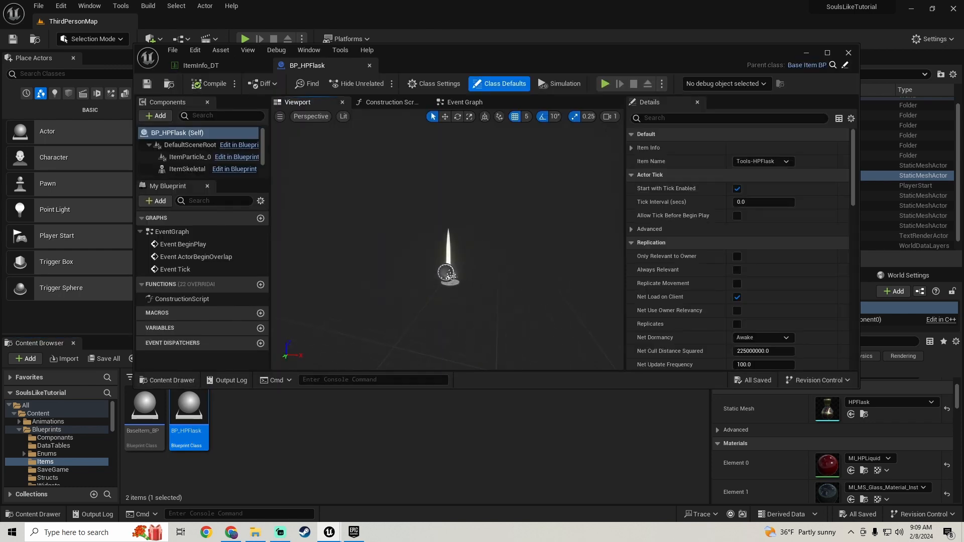
scroll(180, 157, "down", 1)
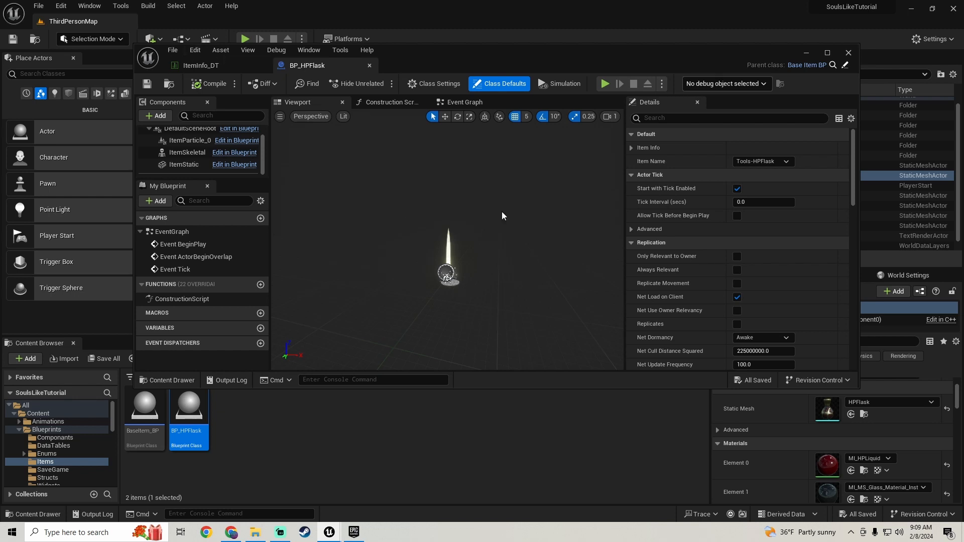
In BaseItem_BP's construction script, connect Break ItemInfo_S's valid Equipment Info output to Break EquipmentInfo_S, then compile and save.
double_click(156, 454)
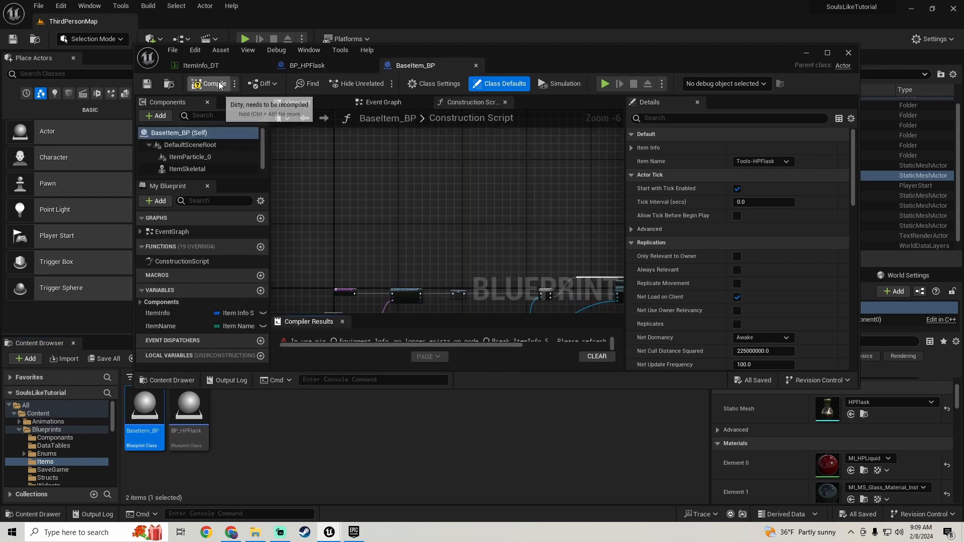
scroll(432, 291, "up", 3)
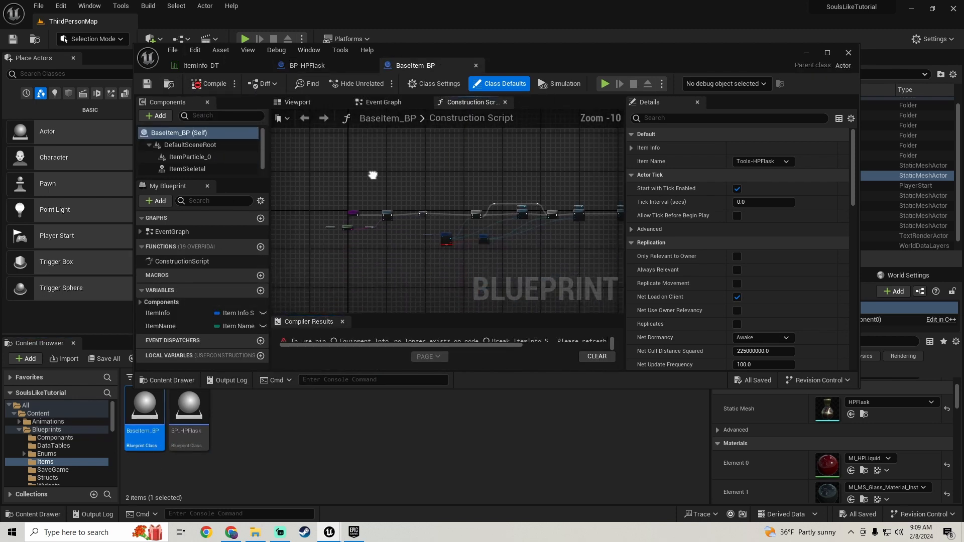
right_click_drag(429, 289, 376, 257)
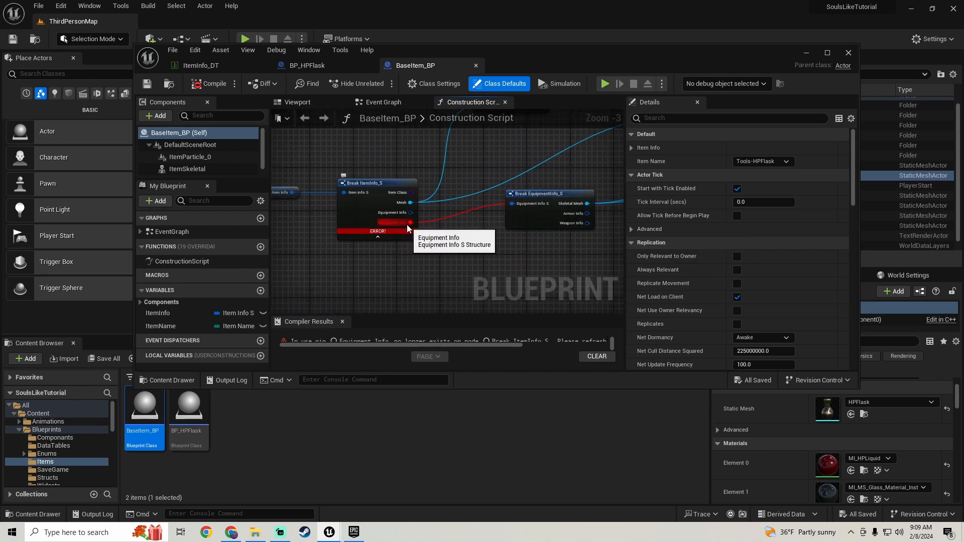
left_click_drag(410, 213, 514, 204)
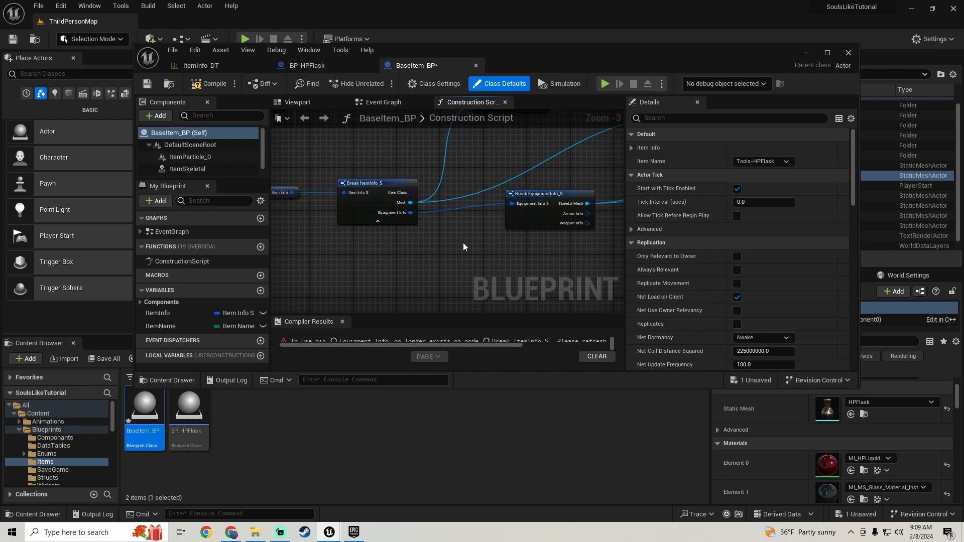
left_click(209, 84)
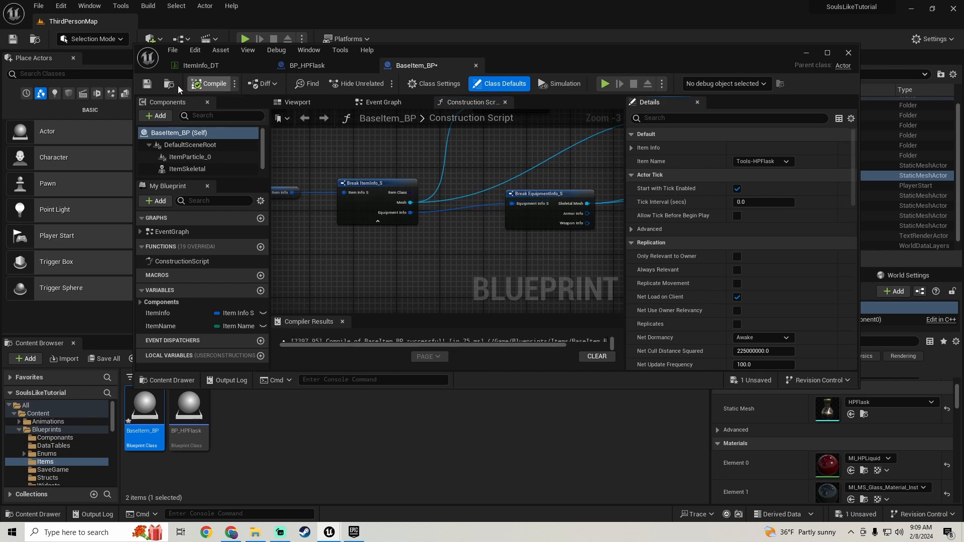
left_click(147, 83)
Turn off Visible for the inherited ItemParticle_0 component in BP_HPFlask and compile the blueprint.
left_click(317, 67)
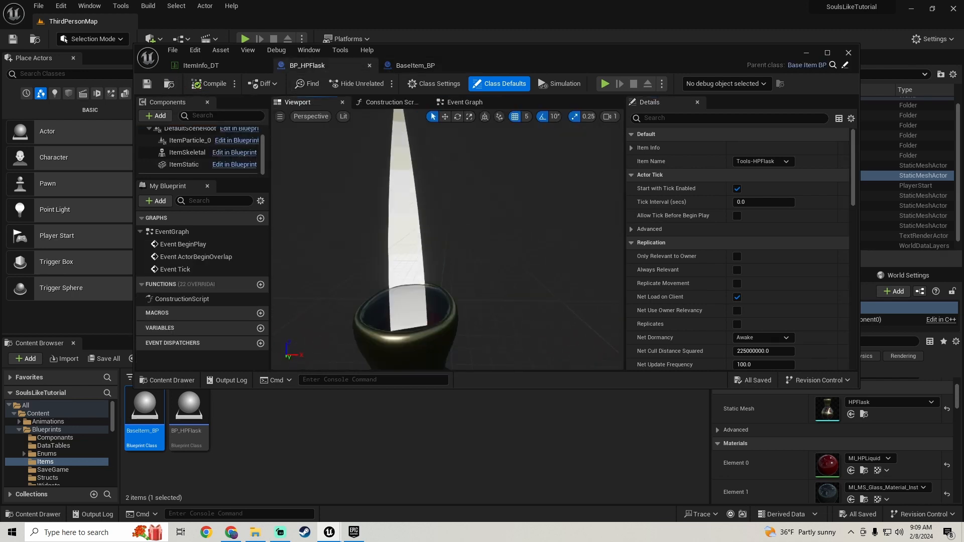
scroll(423, 202, "up", 5)
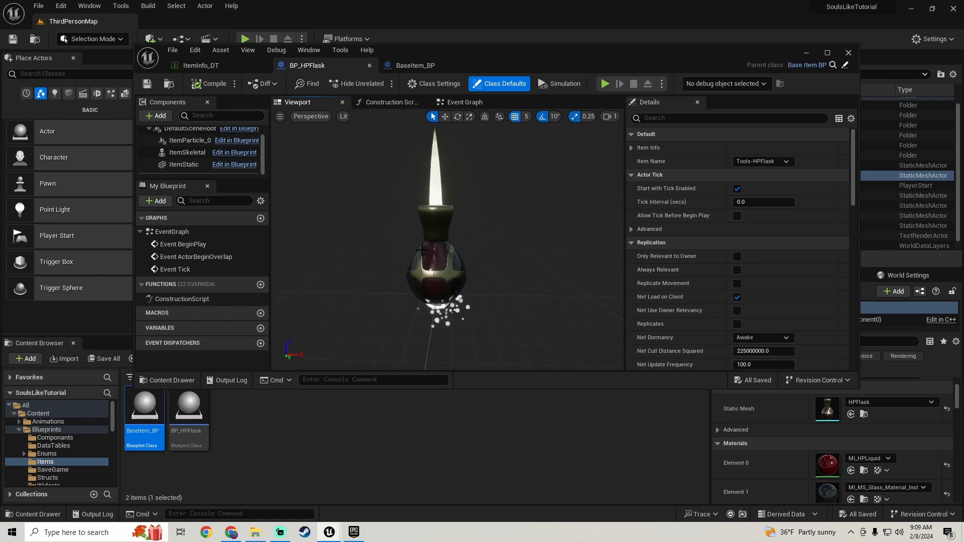
left_click(185, 141)
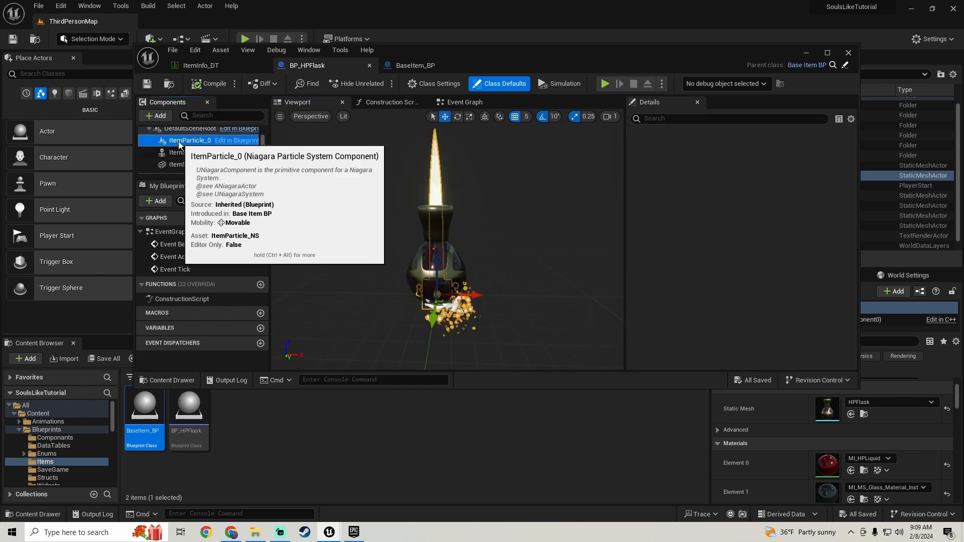
left_click(685, 118)
type("vio")
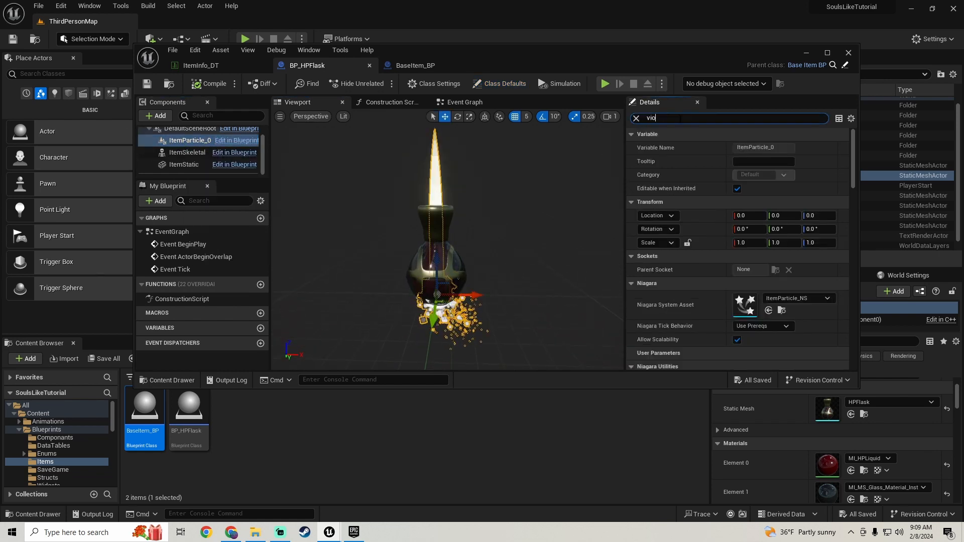
key("BackSpace")
type("s")
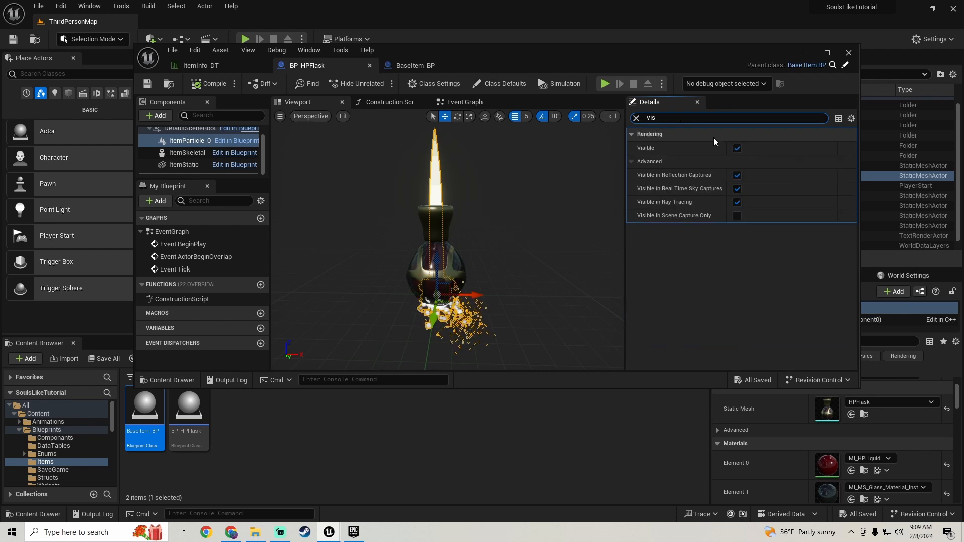
left_click(738, 150)
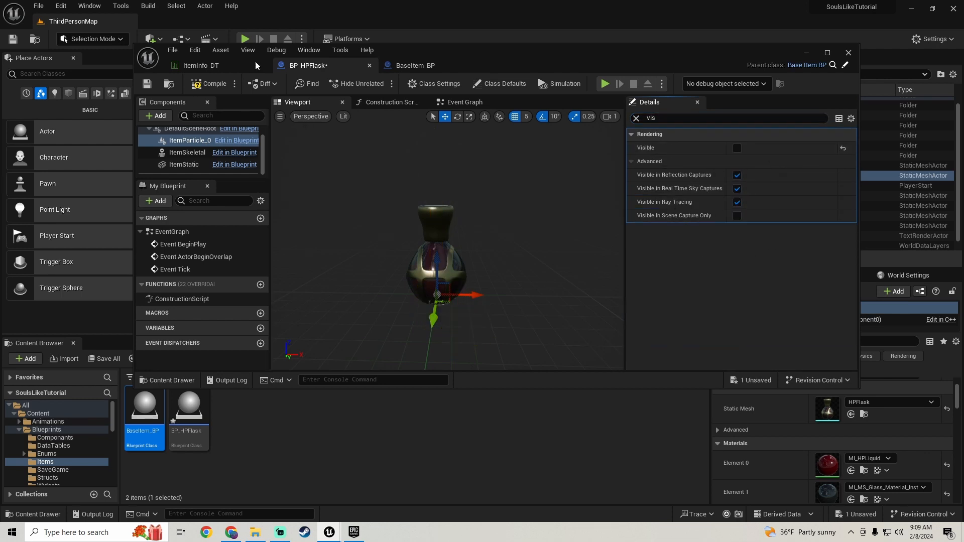
left_click(211, 85)
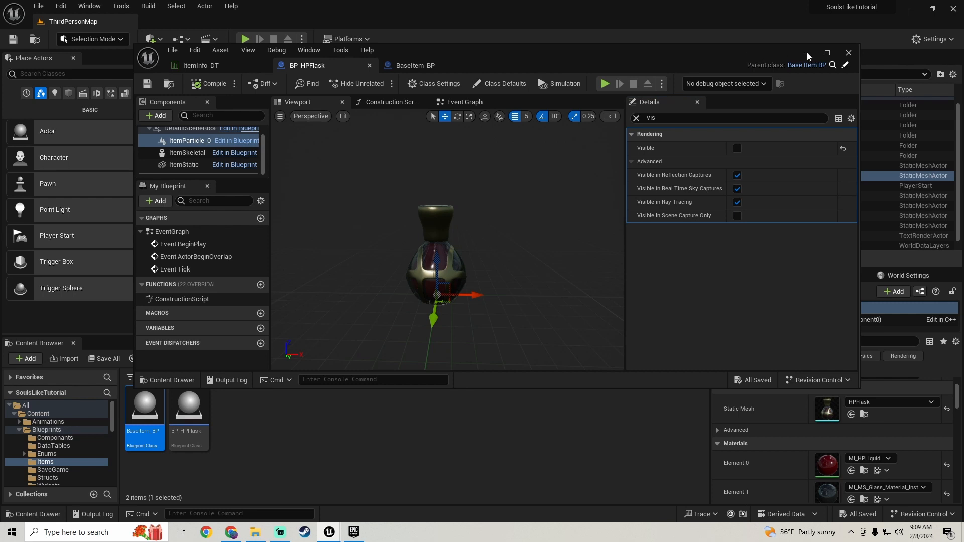
Place a BP_HPFlask actor on the floor of the level, apart from the two static flask meshes.
left_click(807, 55)
mouse_move(296, 213)
right_mouse_down()
mouse_move(266, 216)
mouse_move(281, 215)
right_mouse_up()
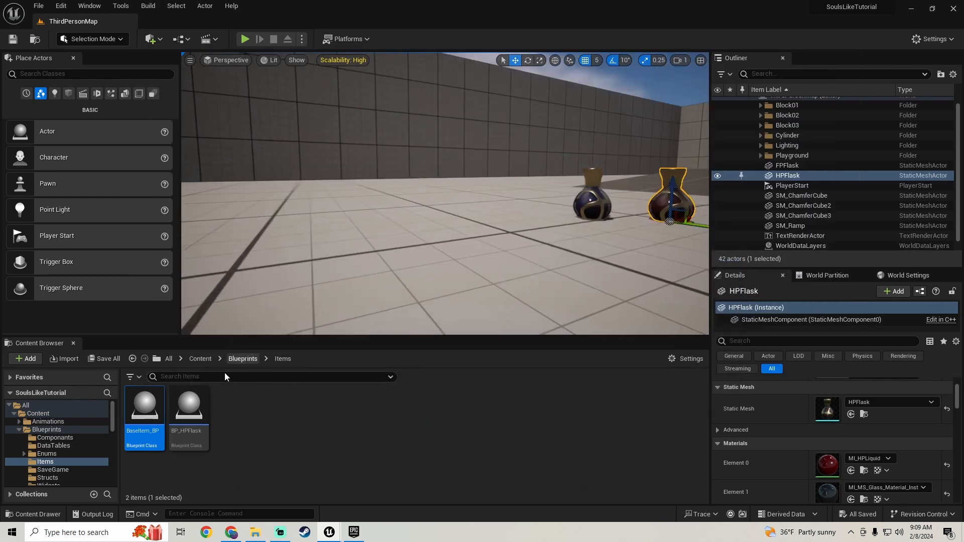
left_click_drag(189, 412, 367, 216)
key("f")
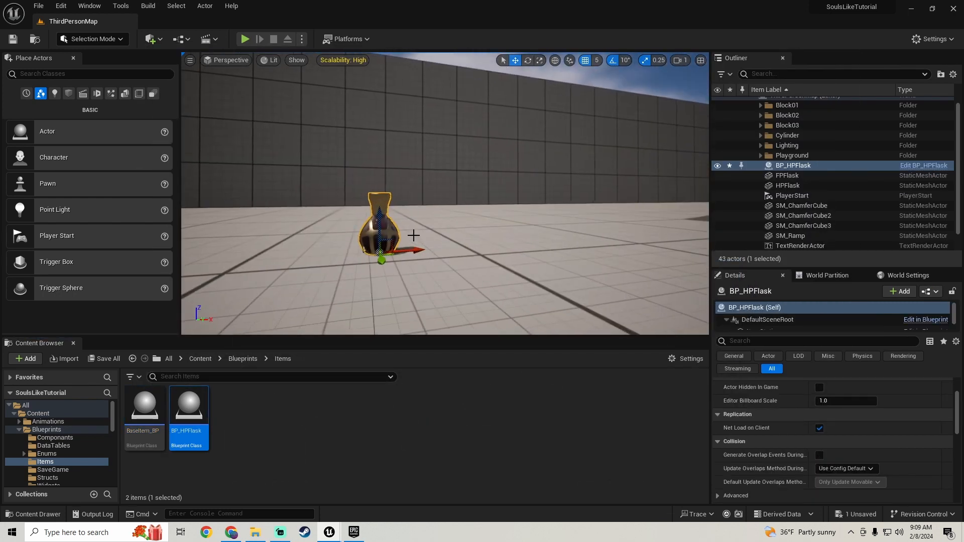
Delete the HPFlask static mesh actor from the level and raise BP_HPFlask slightly above the floor.
mouse_move(413, 235)
right_mouse_down()
mouse_move(450, 219)
mouse_move(432, 208)
mouse_move(417, 219)
right_mouse_up()
left_click(458, 202)
key("Delete")
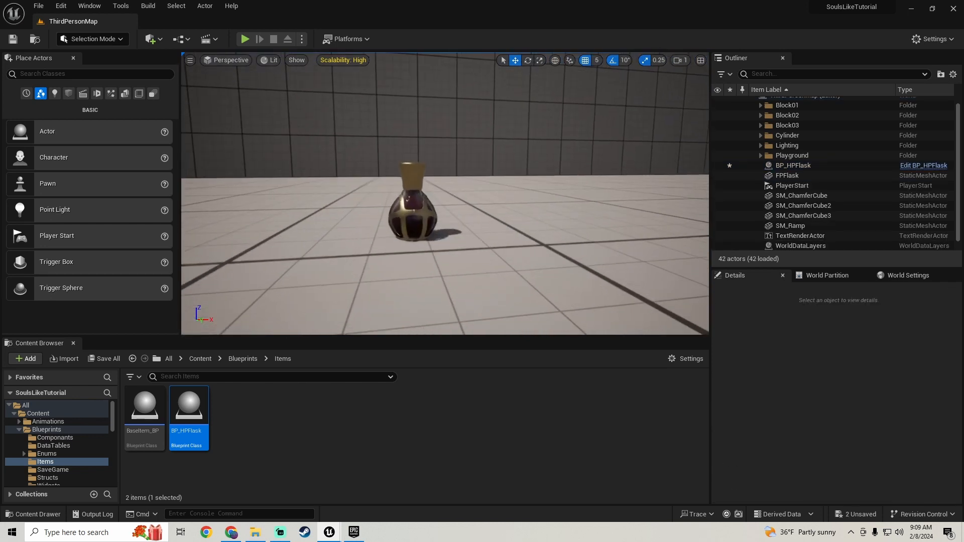
left_click(416, 220)
left_click_drag(412, 199, 410, 170)
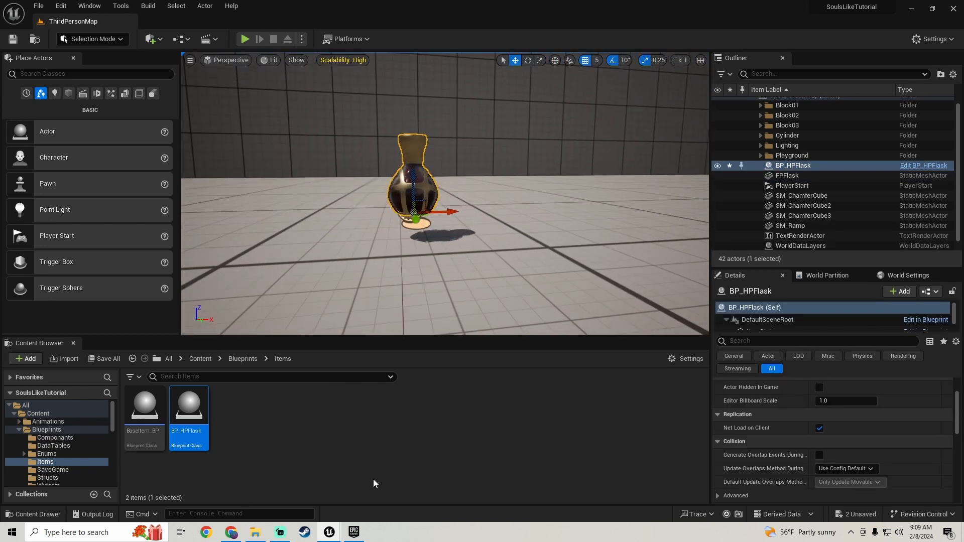
Add a Print String node beside the BeginPlay nodes in BP_HPFlask's Event Graph.
left_click(374, 503)
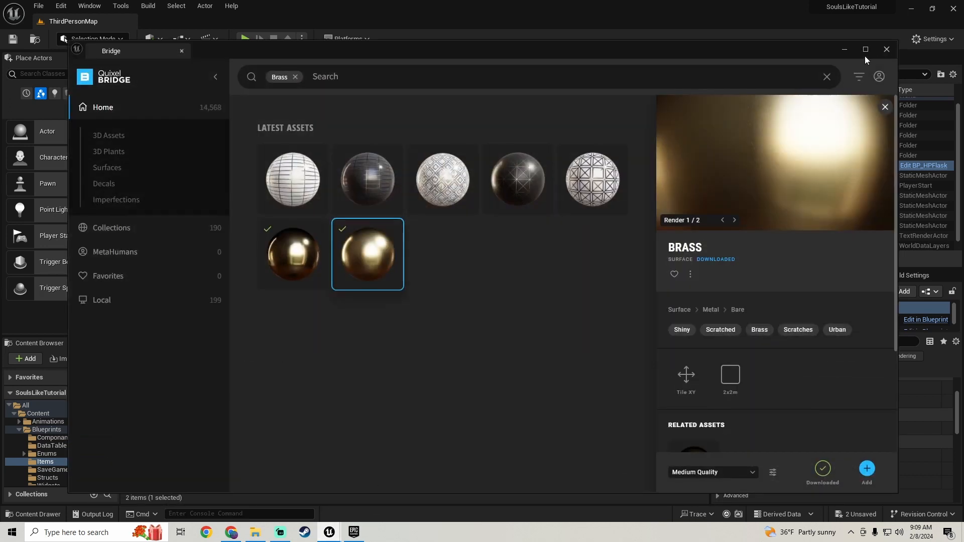
left_click(885, 50)
mouse_move(327, 533)
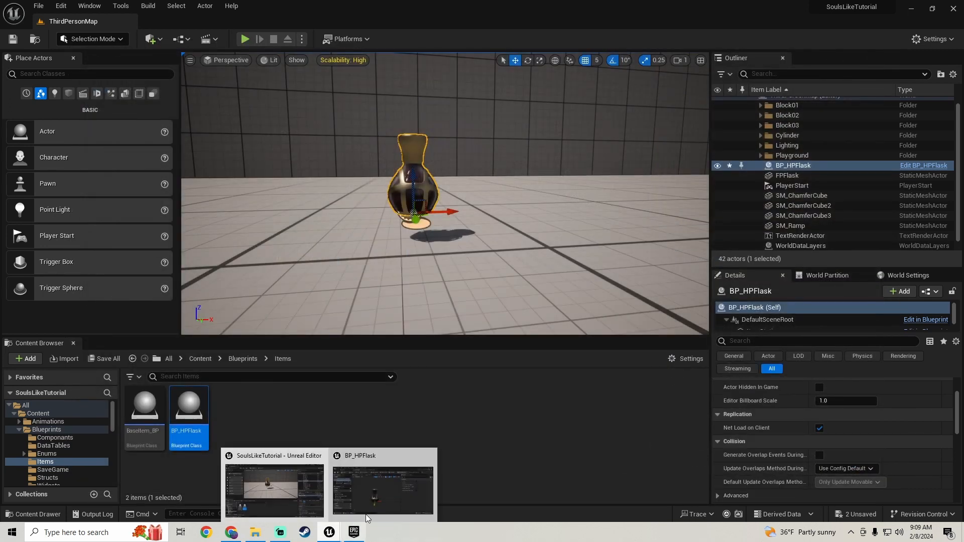
left_click(382, 485)
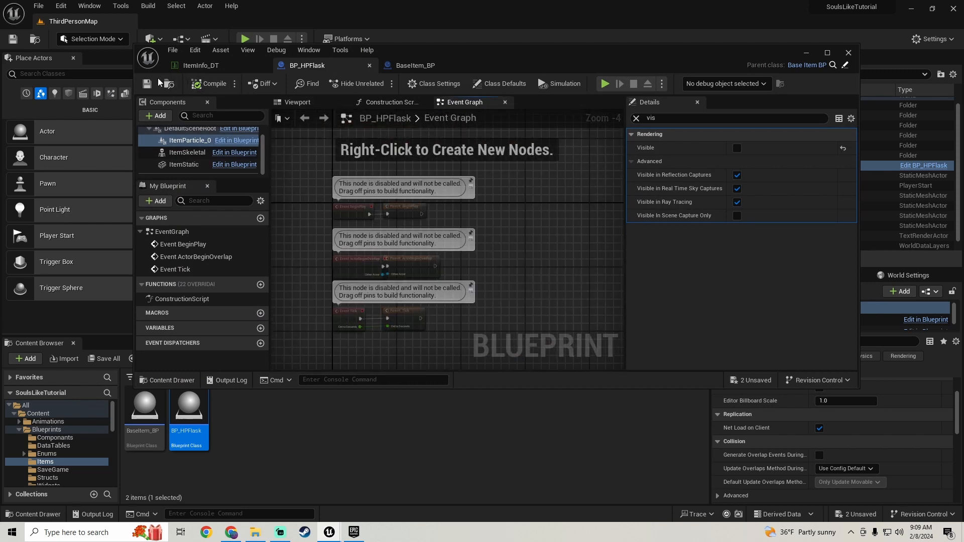
left_click(829, 53)
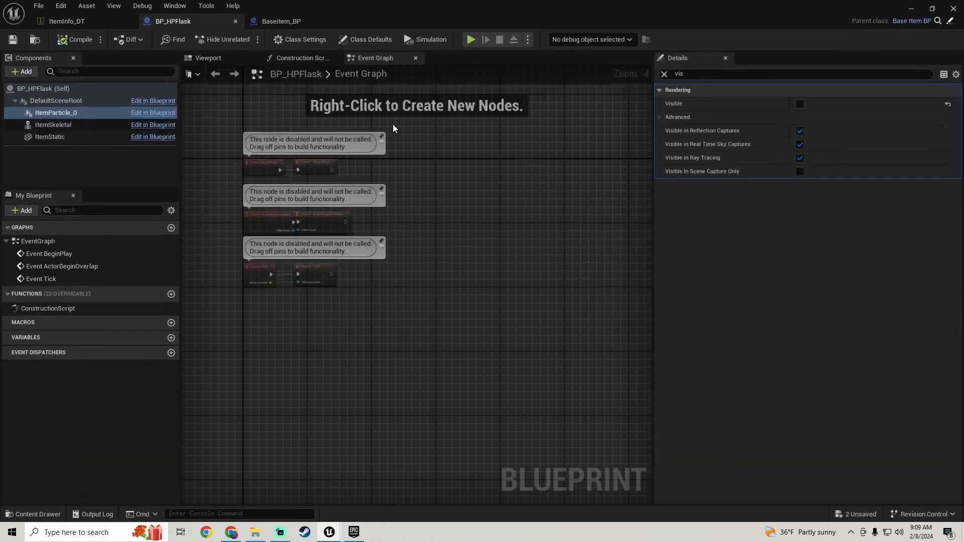
scroll(458, 191, "up", 2)
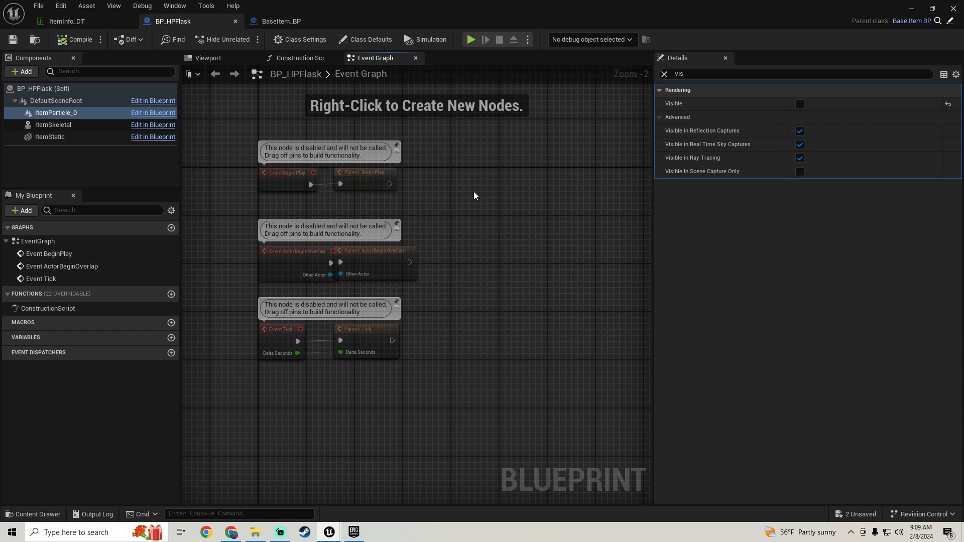
right_click(474, 192)
type("print")
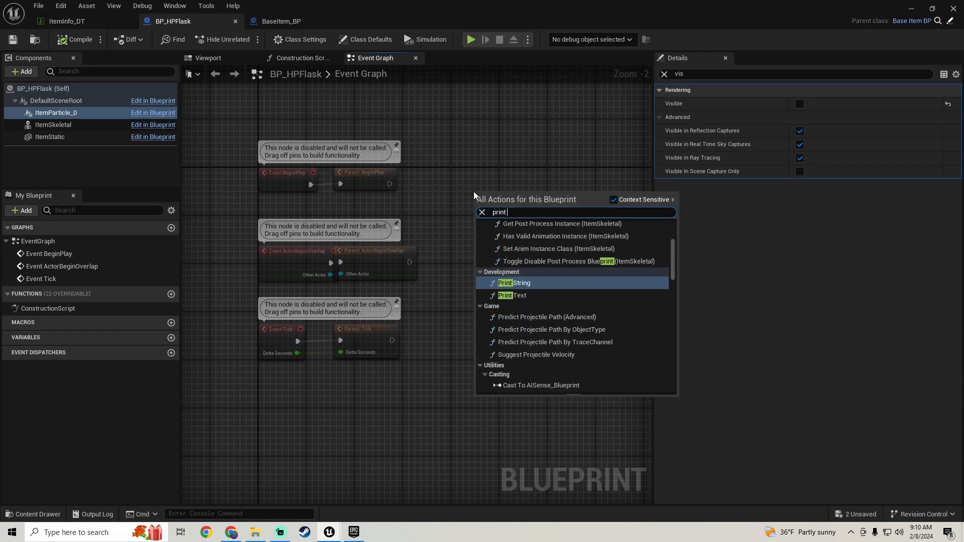
type(" string")
key("Return")
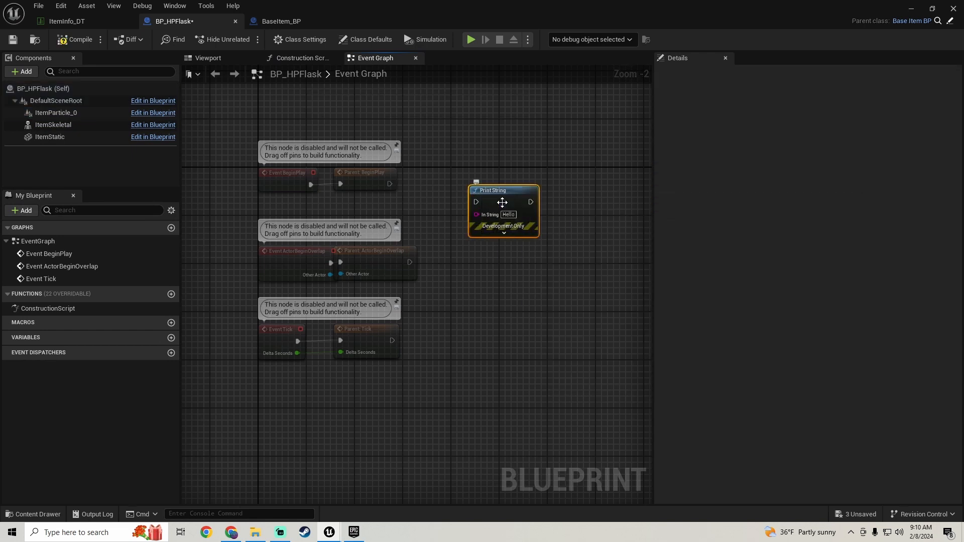
left_click_drag(503, 203, 569, 179)
Add a split Get Item Info node, feed its Item Name to Print String, and run Print String after Parent BeginPlay.
right_click(511, 276)
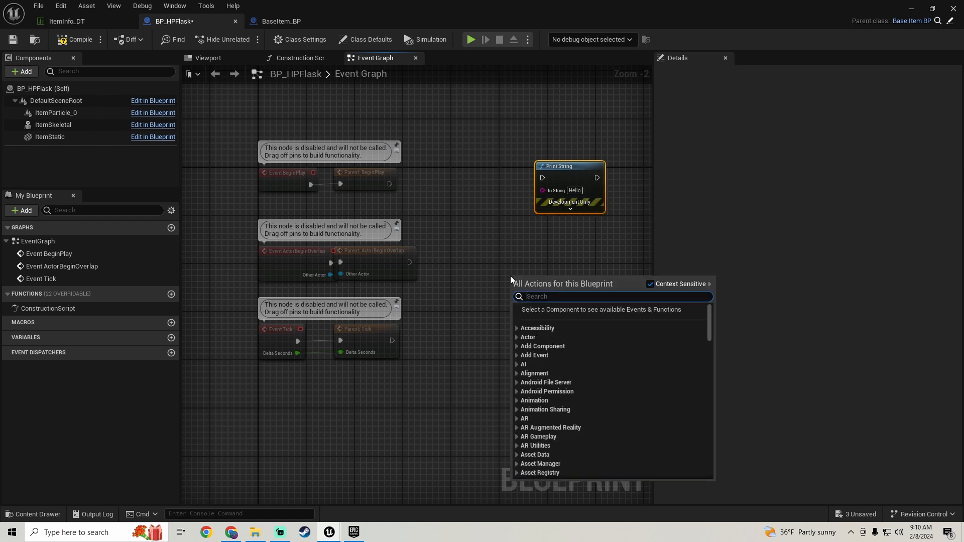
type("item info")
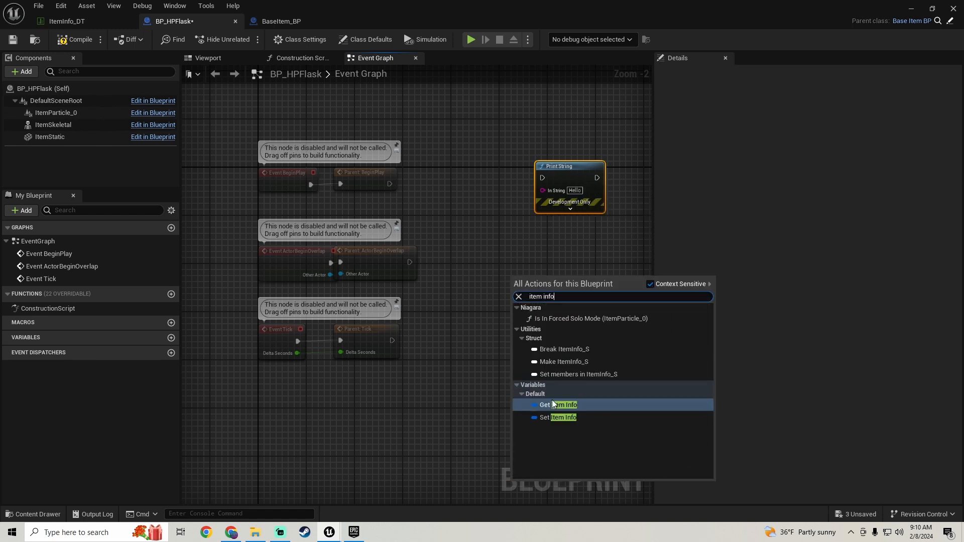
left_click(552, 405)
right_click_drag(539, 305, 435, 277)
right_click(441, 249)
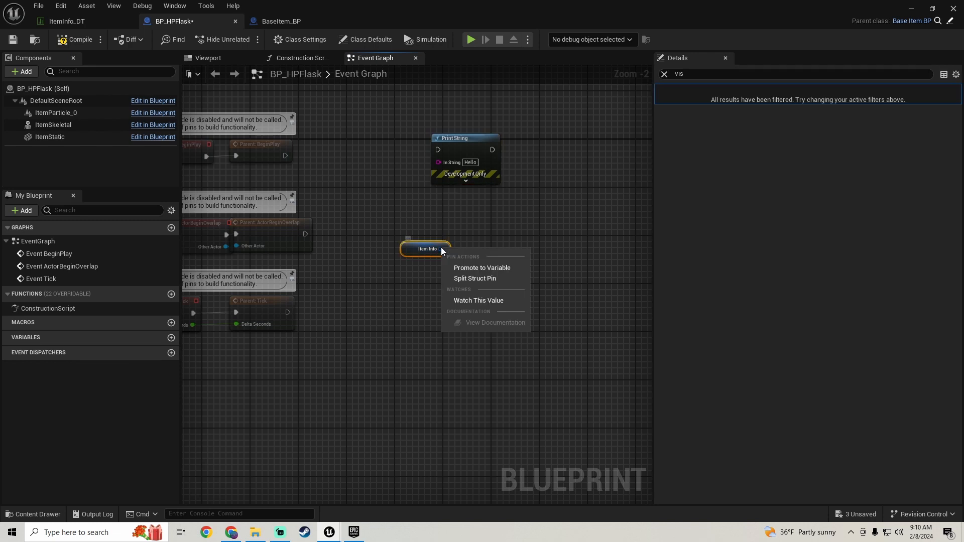
left_click(470, 278)
left_click_drag(413, 246, 383, 258)
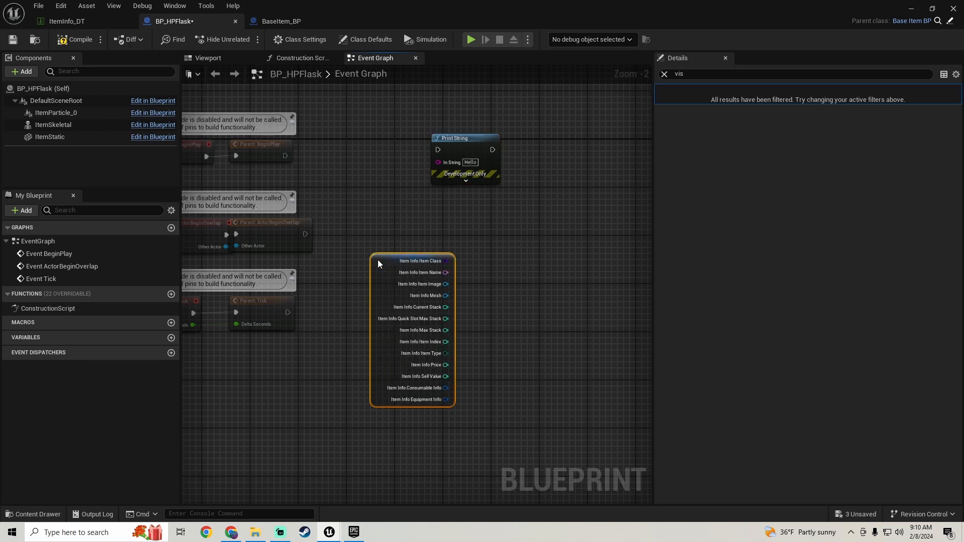
left_click_drag(447, 272, 285, 157)
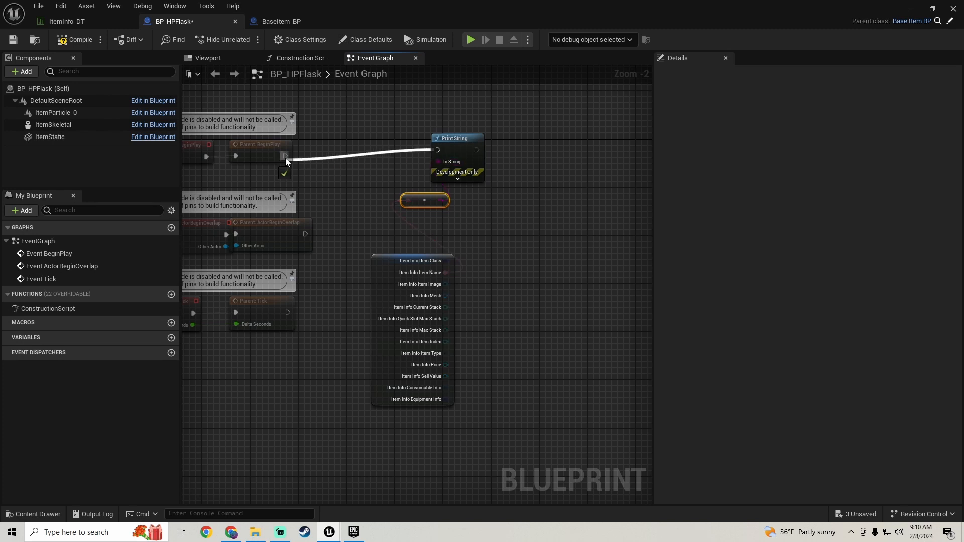
Play the level to check the item name printed by BP_HPFlask, then stop the session.
left_click(911, 9)
left_click(244, 40)
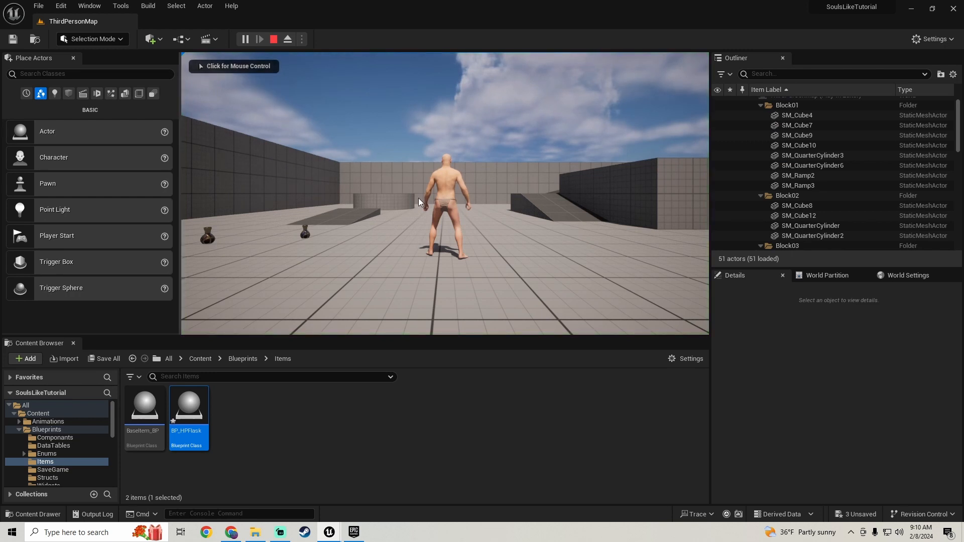
key("Escape")
Move the BP_HPFlask actor a short distance along the negative X axis in the level.
key("a")
right_click_drag(418, 198, 291, 208)
key("w")
key("w")
key("d")
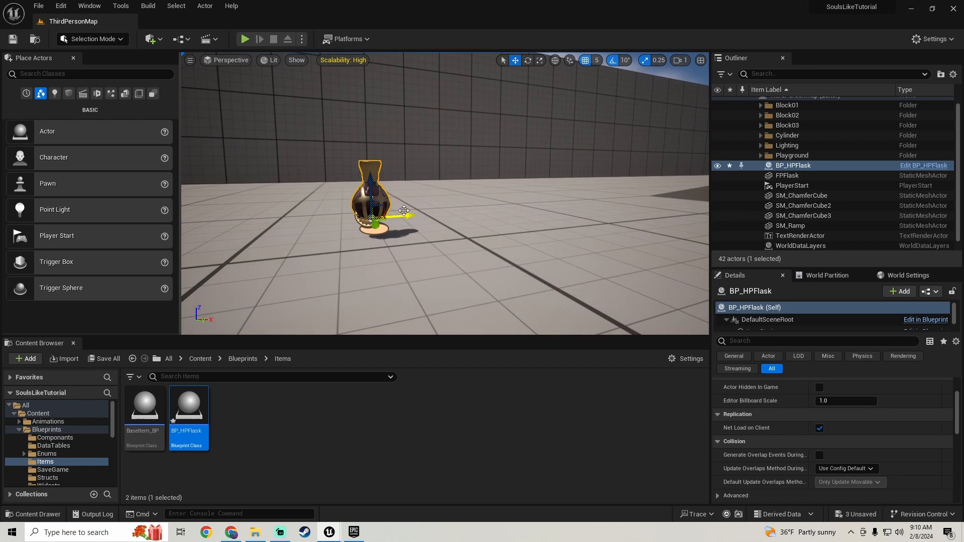
left_click_drag(404, 211, 359, 206)
right_click_drag(359, 206, 409, 213)
key("s")
key("a")
key("a")
Delete the Print String, conversion and Item Info nodes from BP_HPFlask's Event Graph and save the blueprint.
mouse_move(338, 527)
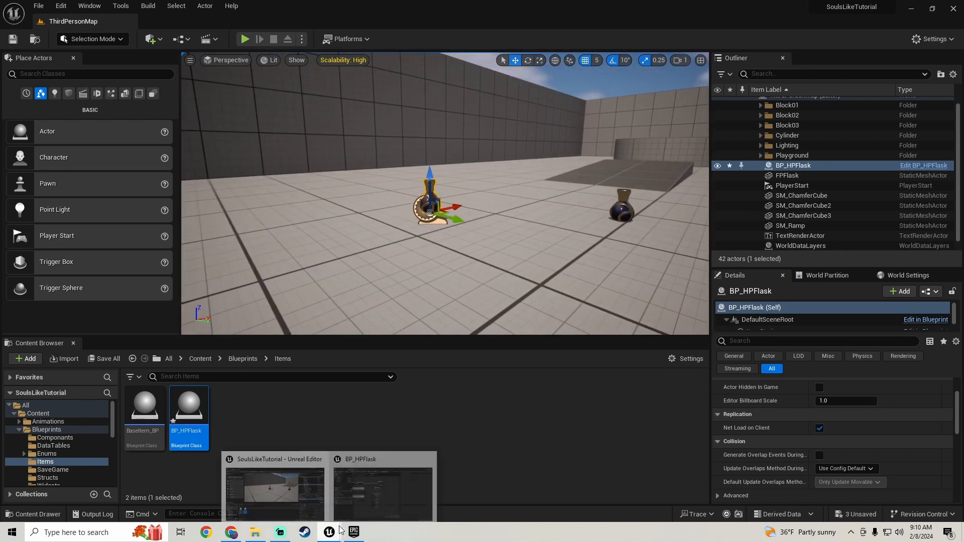
left_click(397, 434)
left_click_drag(538, 361, 464, 137)
key("Delete")
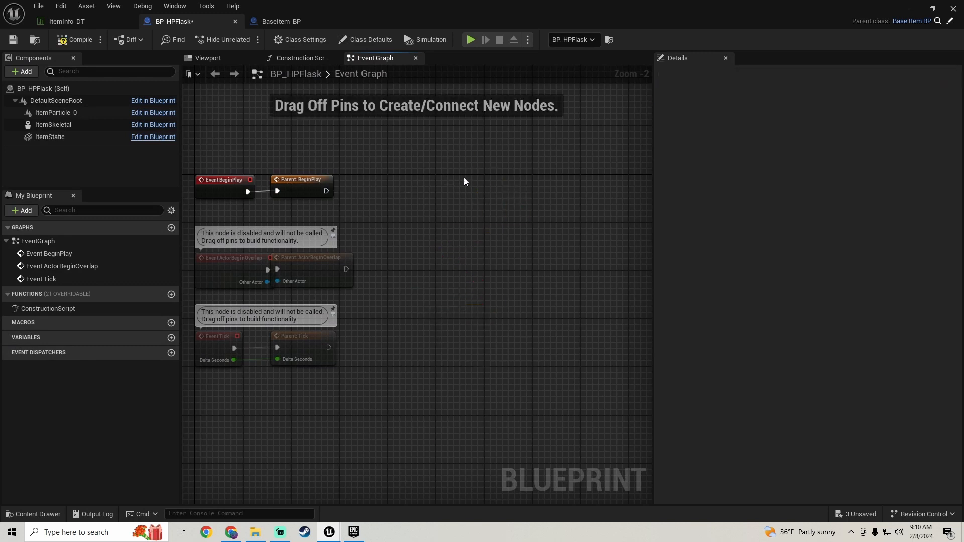
left_click(12, 39)
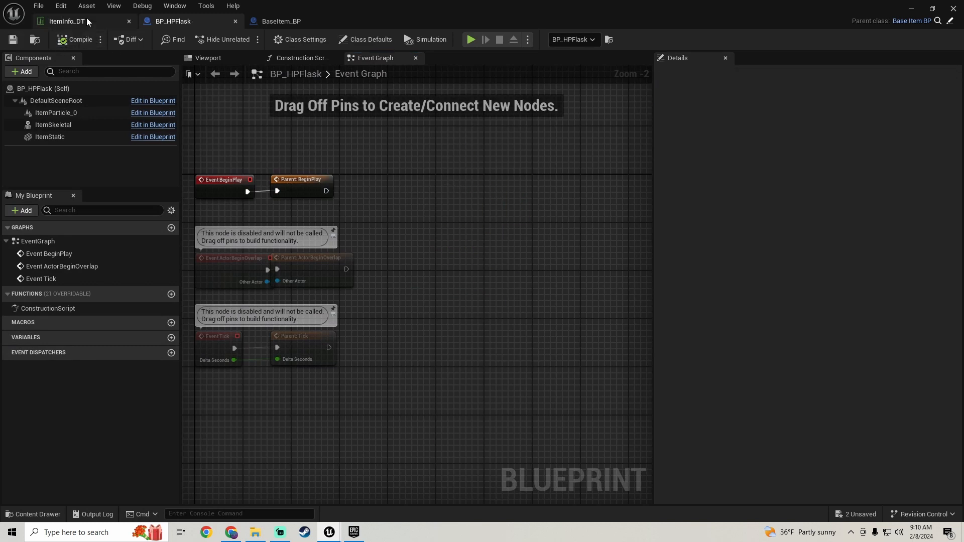
Add a new row to the ItemInfo_DT data table and close the BaseItem_BP blueprint.
left_click(86, 19)
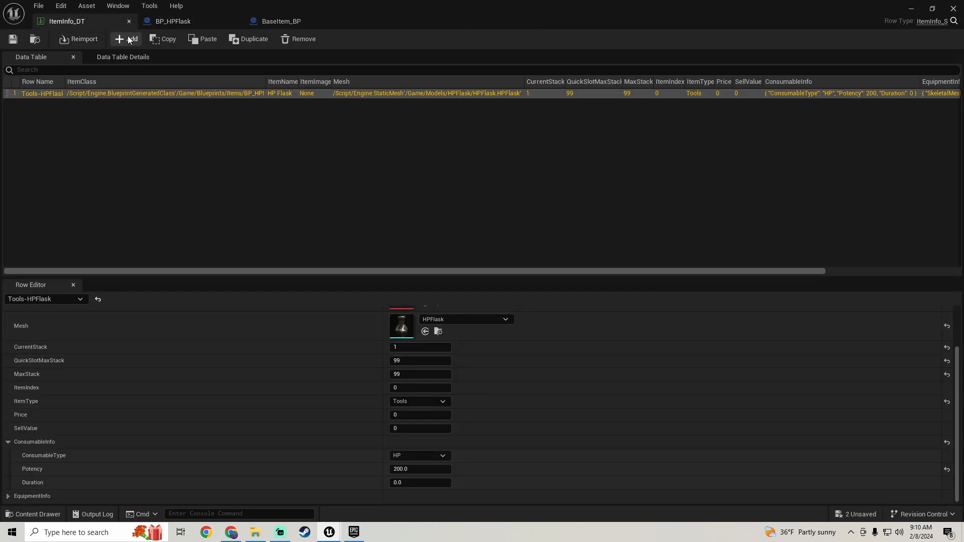
left_click(128, 39)
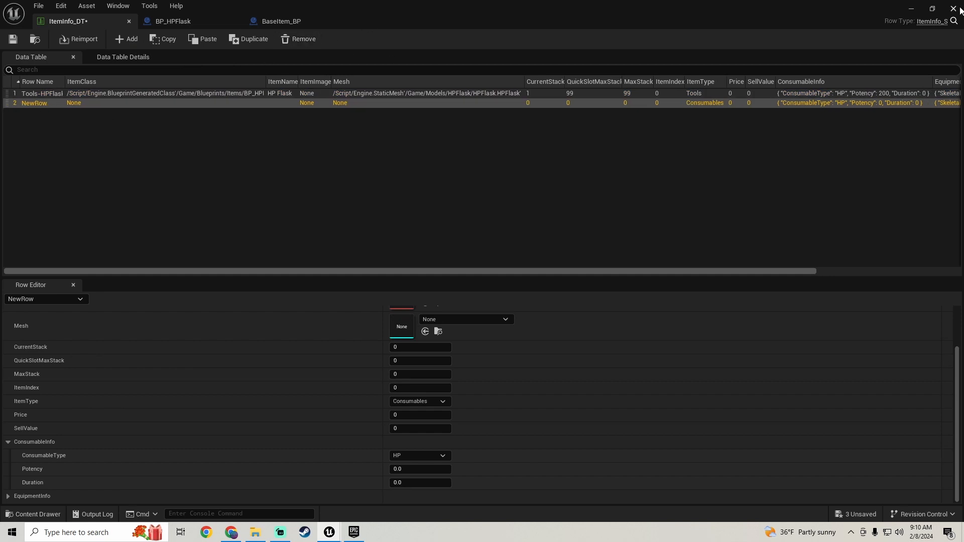
left_click(341, 21)
Open ItemNames_E from the Blueprints/Enums folder and rename the FPFlask enumerator to Tools-FPFlask.
left_click(911, 9)
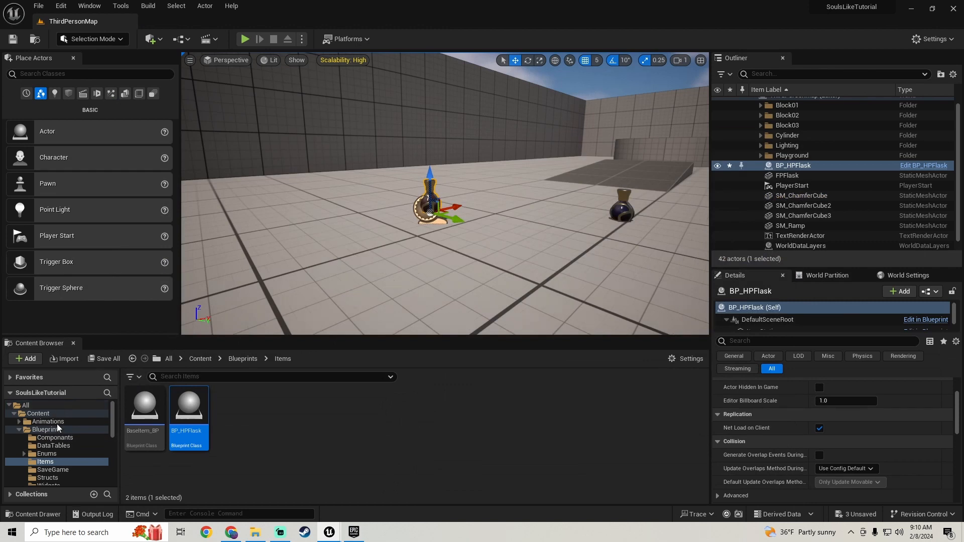
scroll(55, 462, "down", 1)
left_click(58, 439)
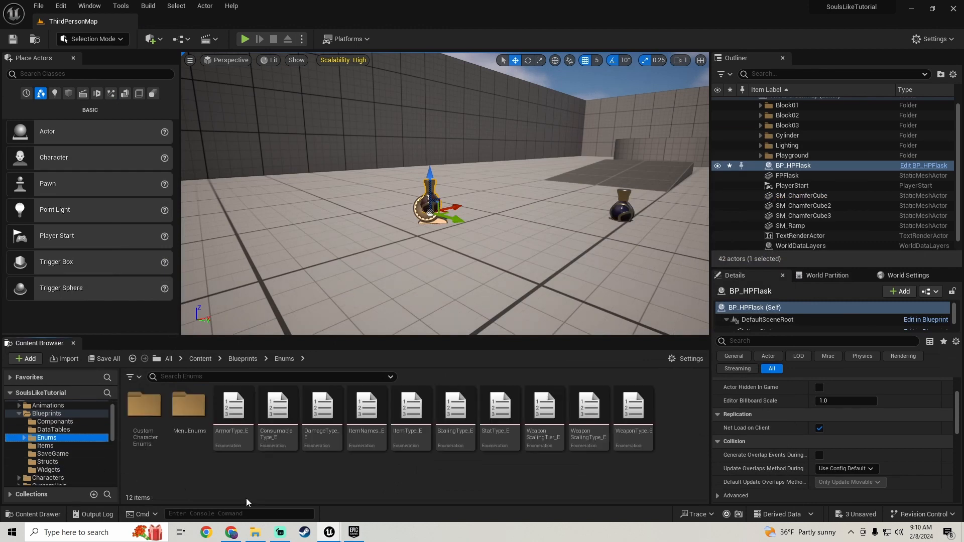
double_click(366, 432)
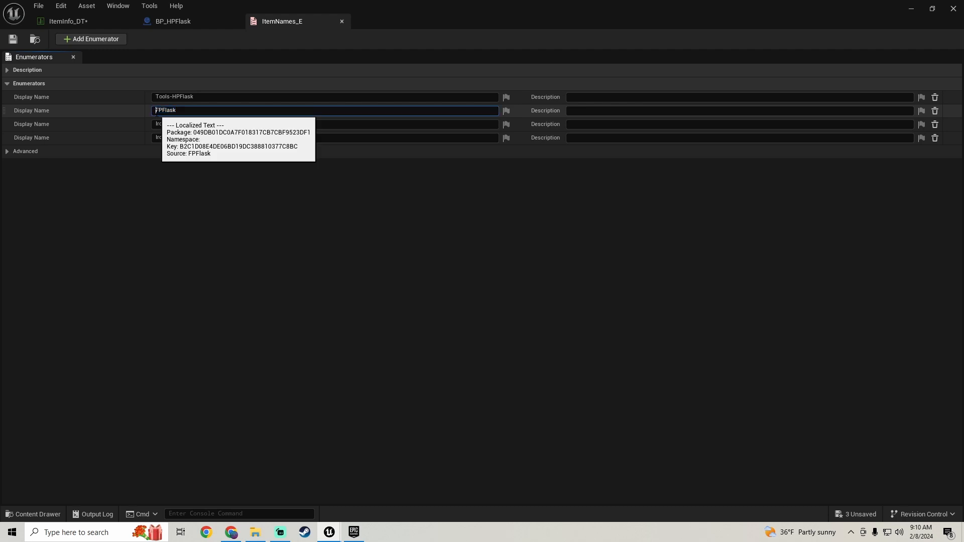
type("Tools")
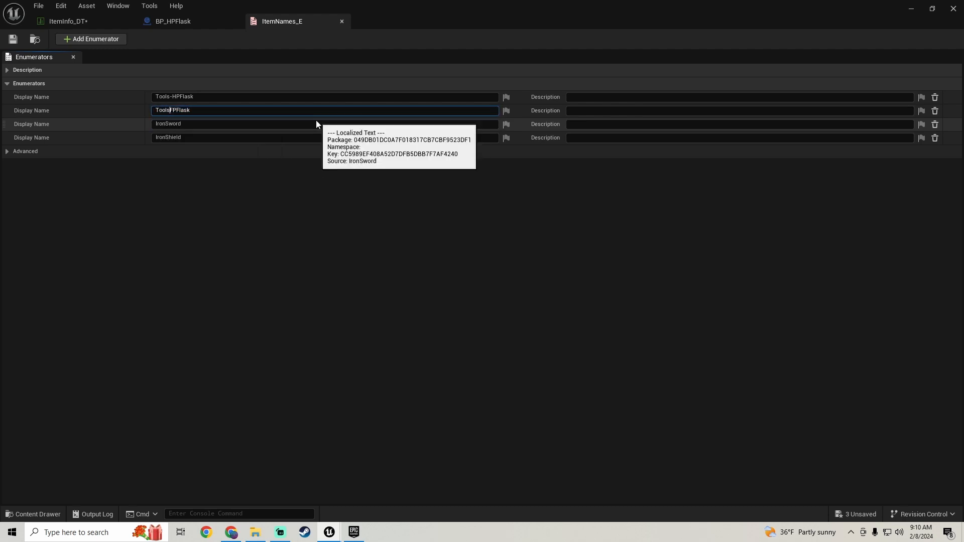
type("-")
key("Return")
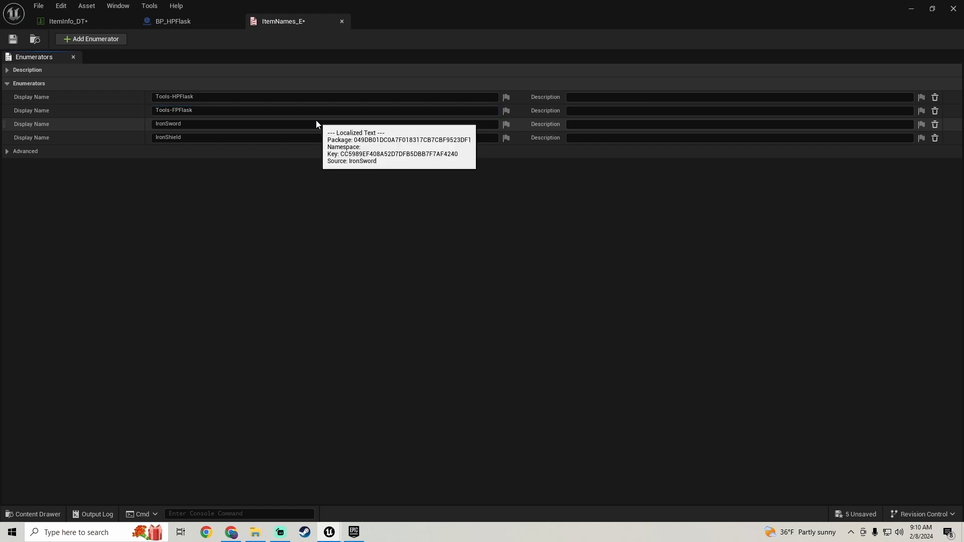
Rename the NewRow entry in the ItemInfo_DT data table to Tools-FPFlask, matching the enumerator name, and save the table.
double_click(179, 111)
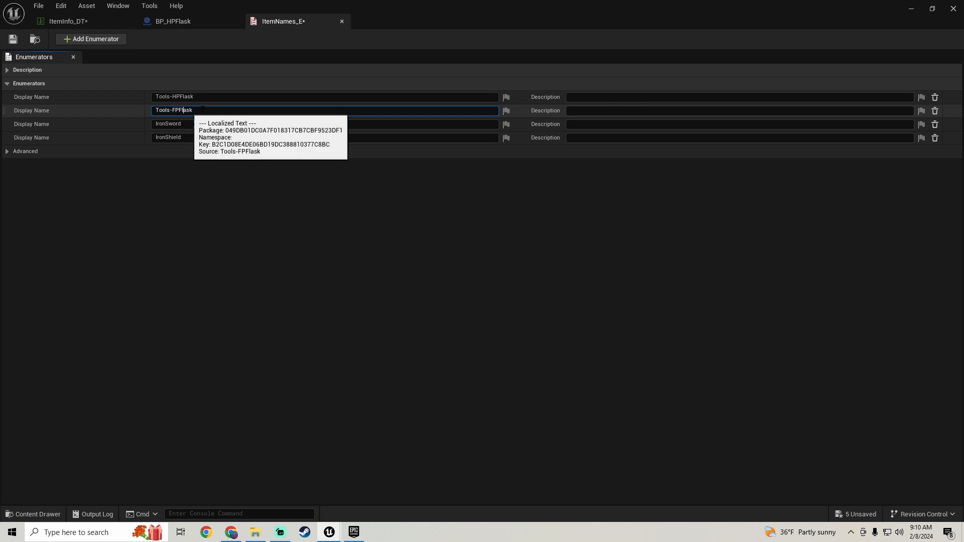
key("ctrl+a")
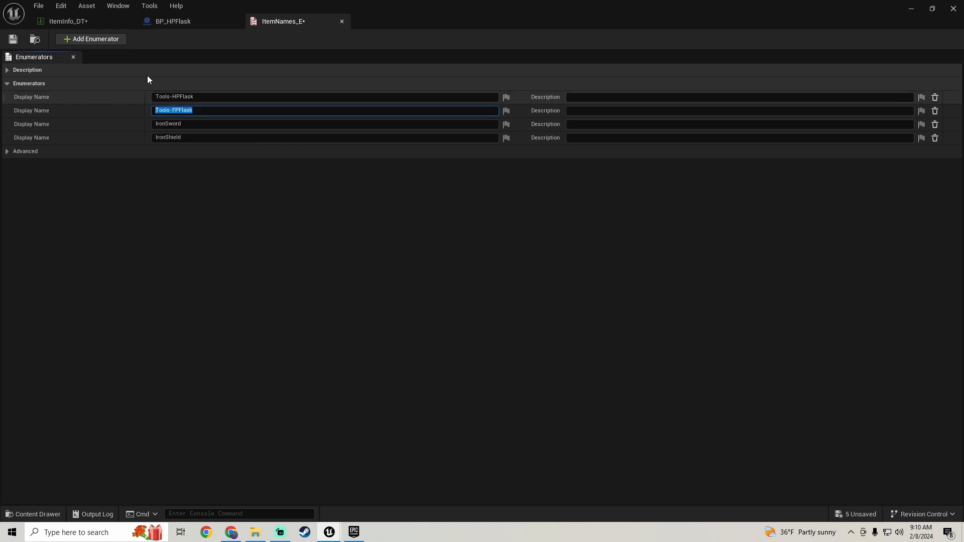
left_click(79, 23)
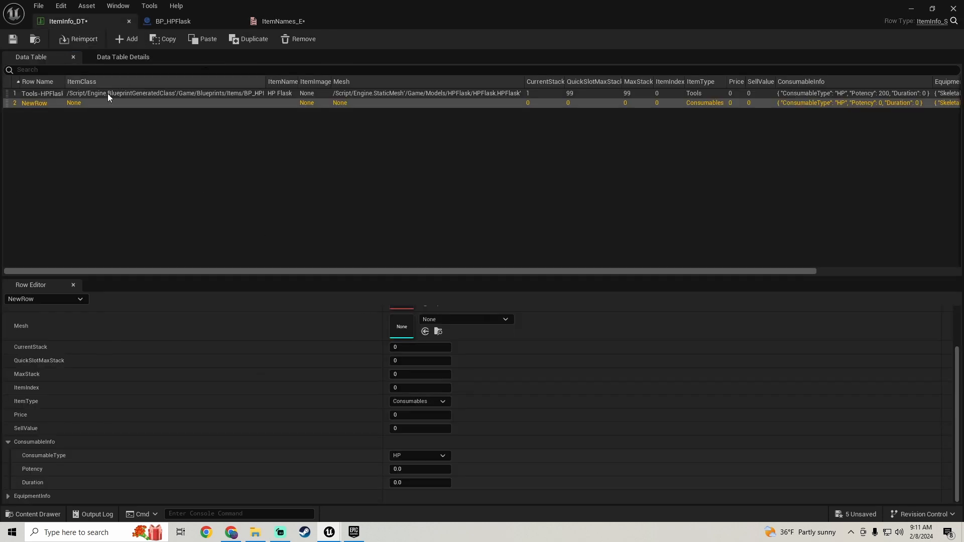
left_click(41, 104)
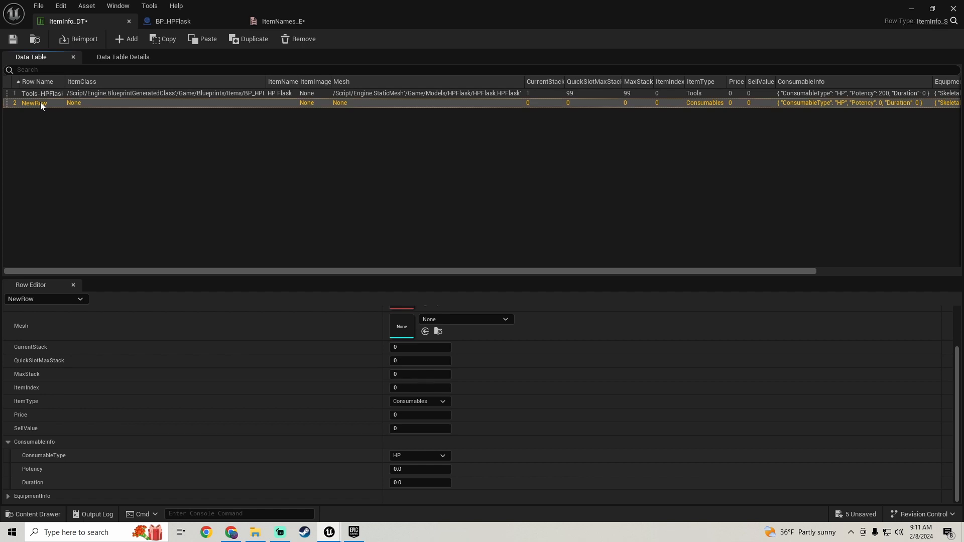
double_click(41, 102)
type("Tools-FPFlask")
key("Return")
scroll(318, 386, "up", 5)
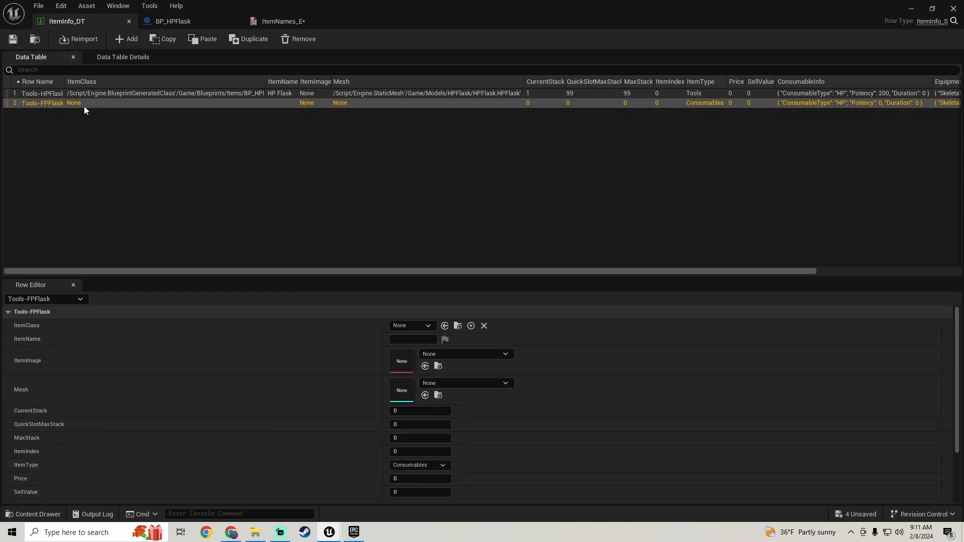
Return to the level editor and save all modified assets.
left_click(913, 7)
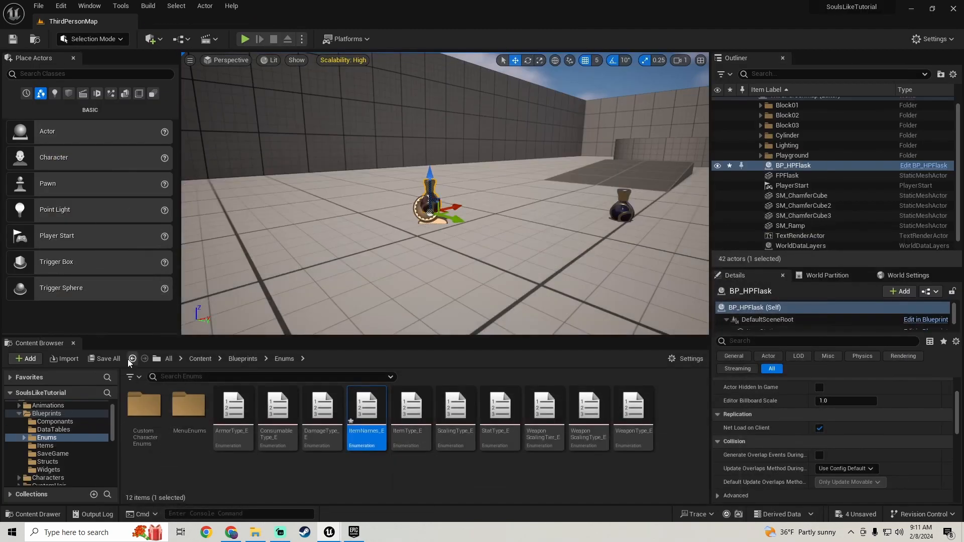
left_click(112, 359)
left_click(554, 379)
Create a Tools folder inside Blueprints/Items and move BP_HPFlask into it.
left_click(46, 413)
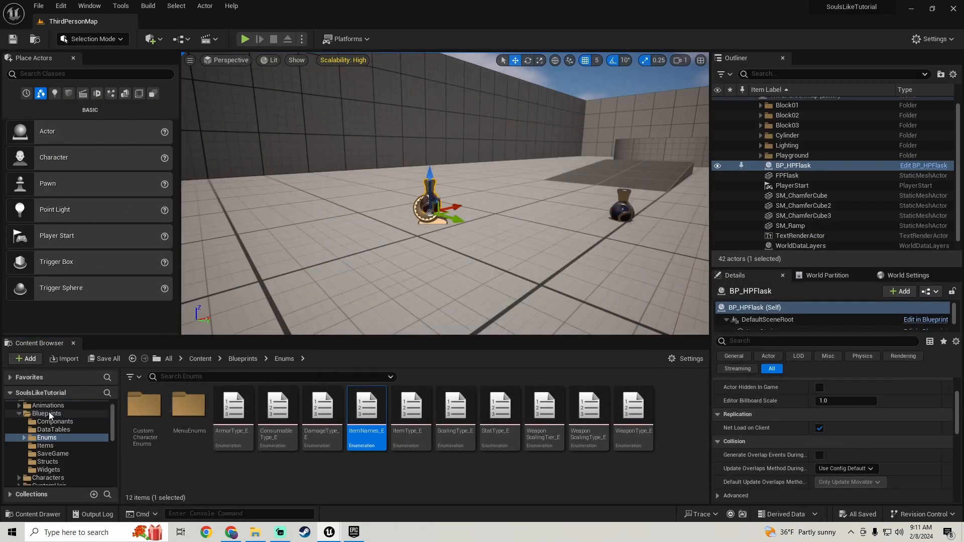
double_click(278, 409)
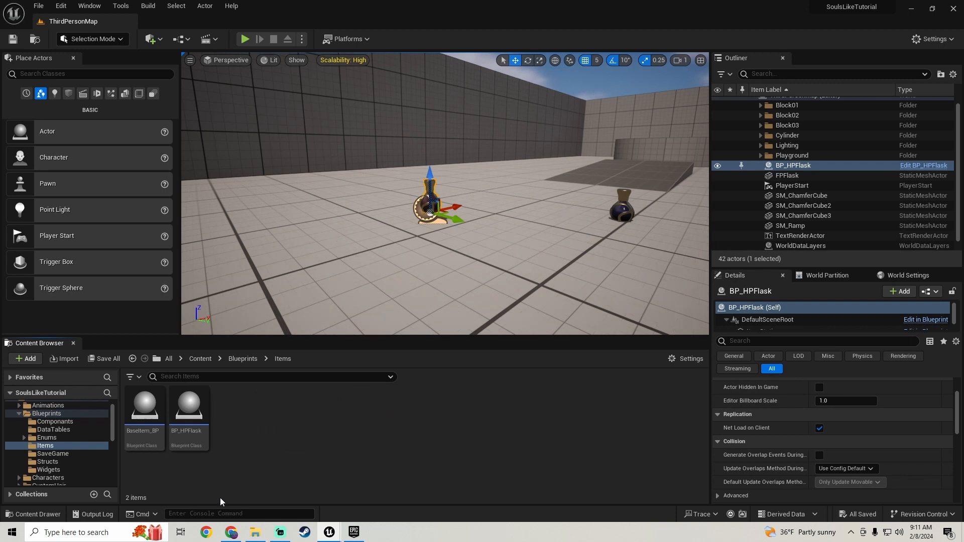
right_click(241, 425)
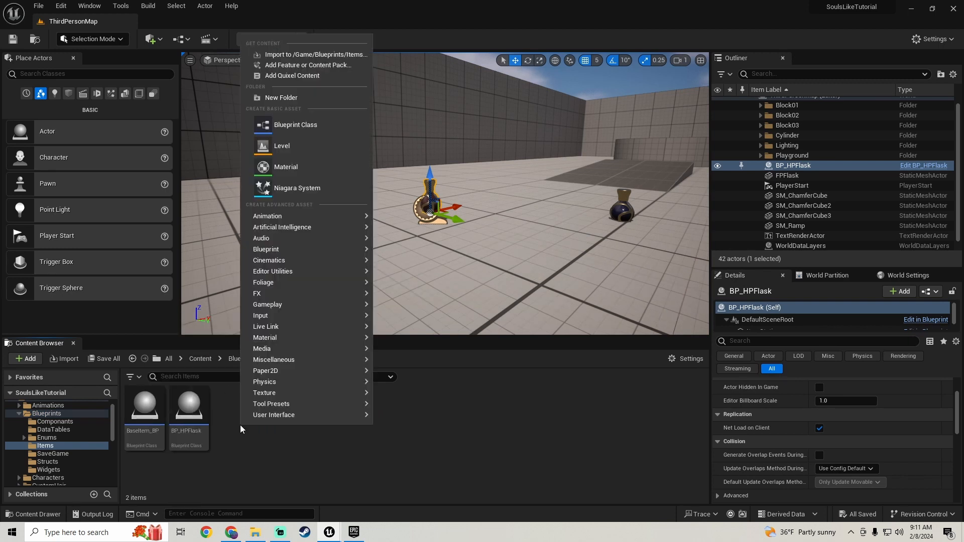
left_click(272, 98)
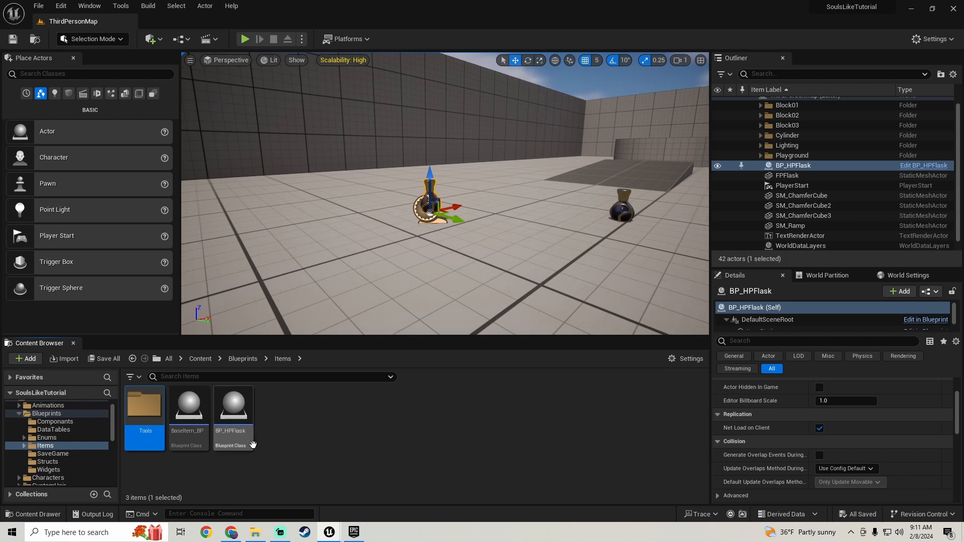
left_click_drag(233, 414, 145, 422)
left_click(172, 438)
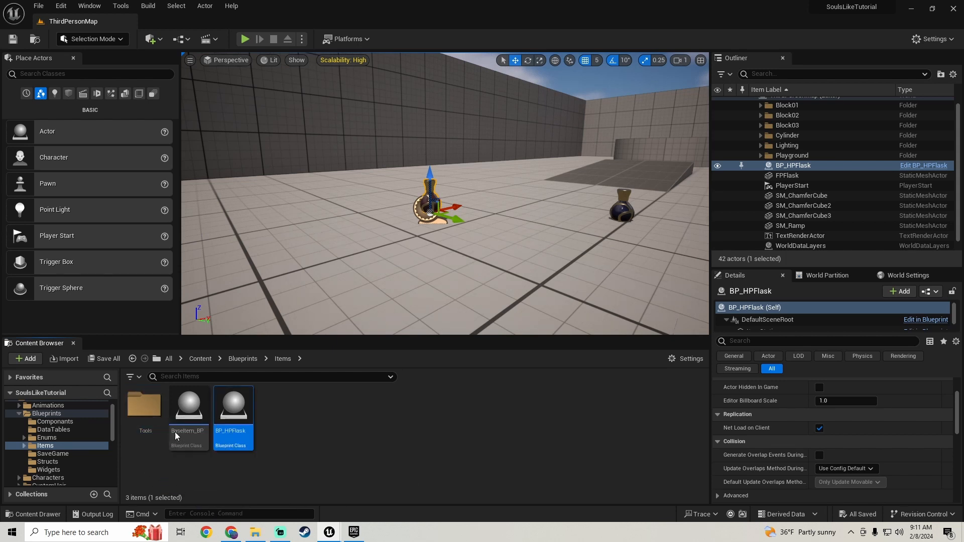
Create a child blueprint class of BaseItem_BP in the Items folder and name it BP_FPFlask.
right_click(183, 441)
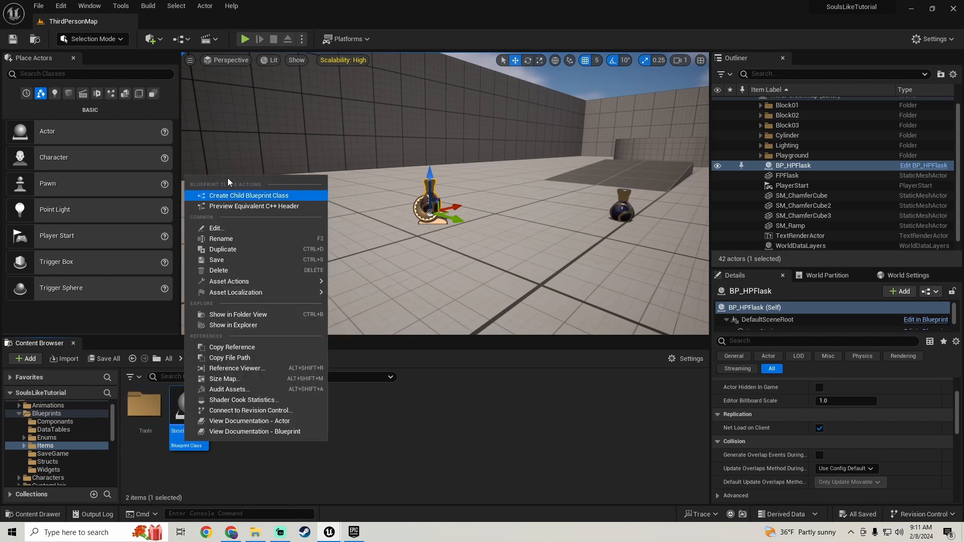
left_click(262, 198)
type("BP")
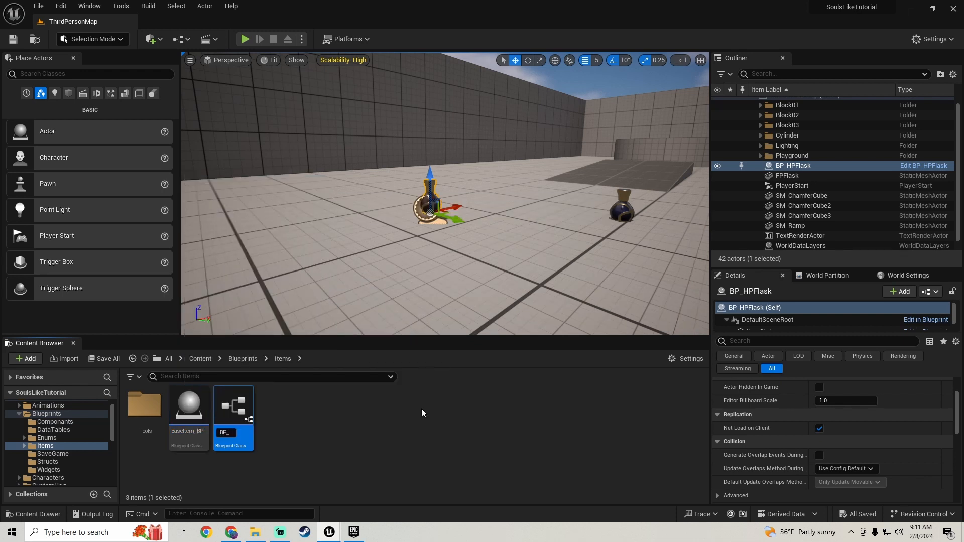
type("_FPFlask")
key("BackSpace")
key("BackSpace")
key("BackSpace")
type("ask")
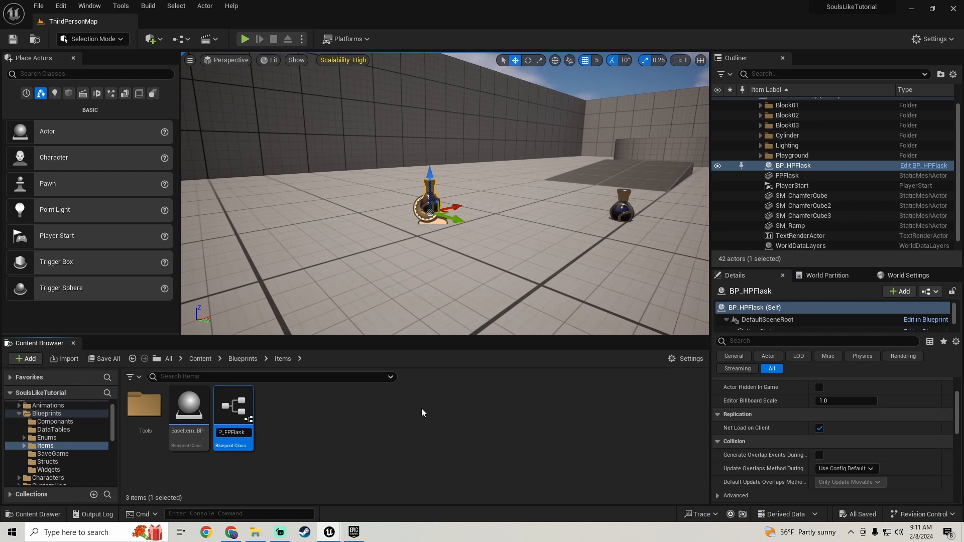
key("Return")
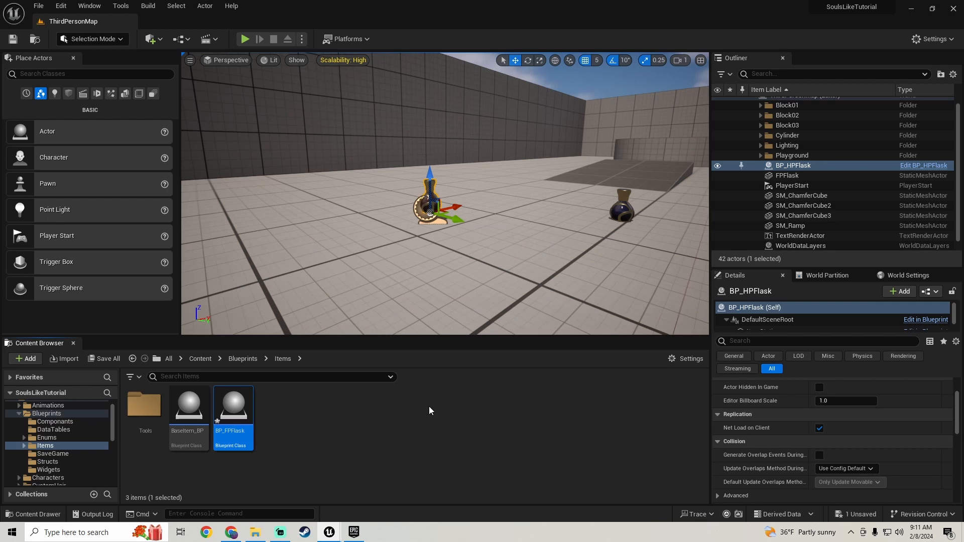
Open BP_FPFlask, set its Item Name default to Tools-FPFlask, then compile and save the blueprint.
double_click(224, 440)
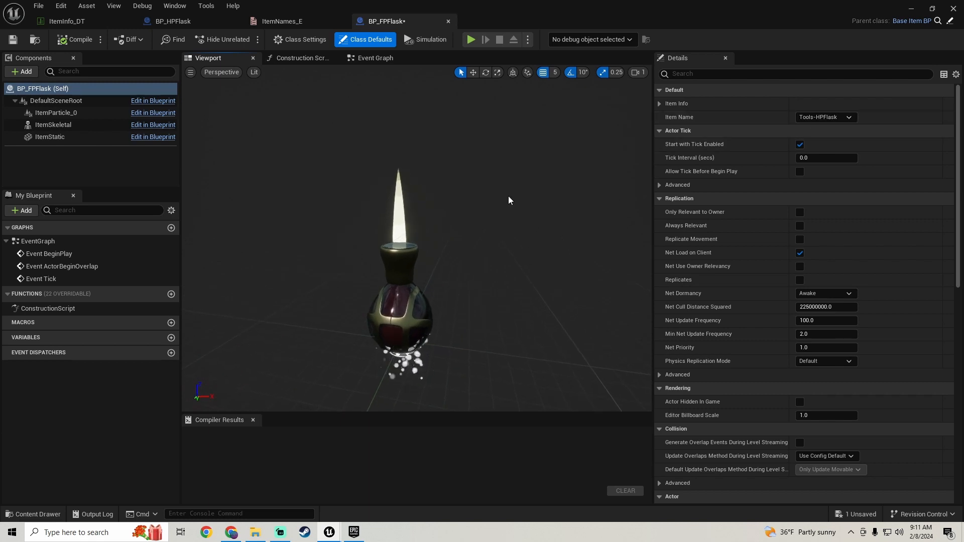
left_click_drag(509, 199, 506, 230)
left_click(12, 39)
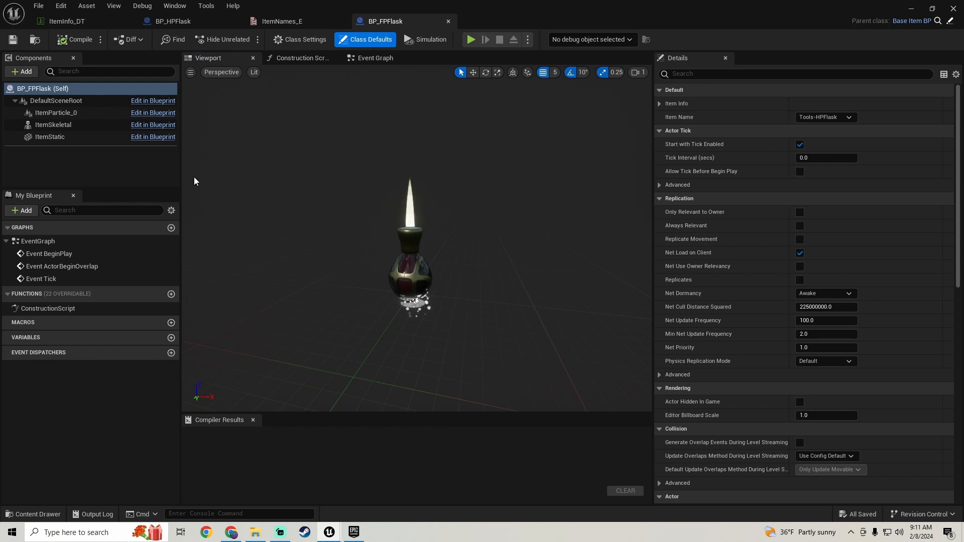
left_click(42, 90)
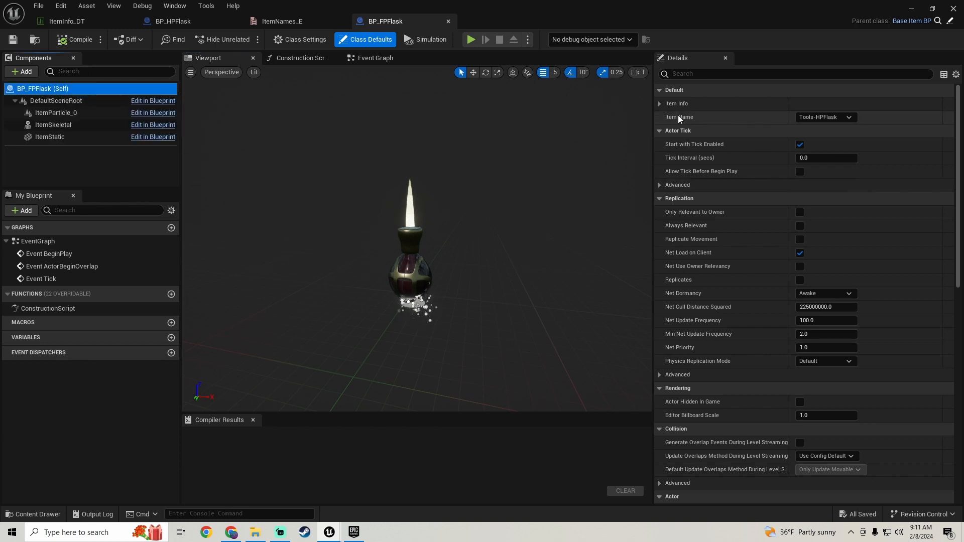
left_click(832, 118)
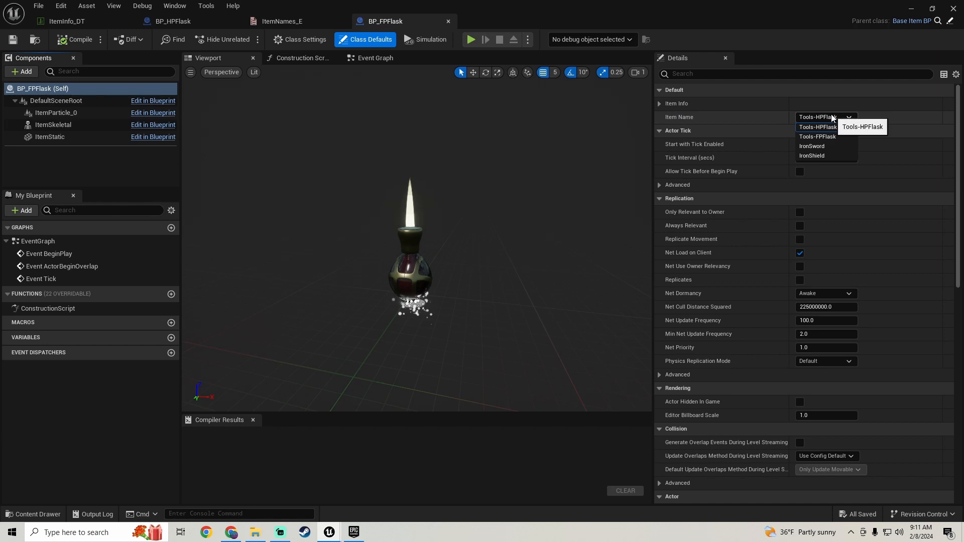
left_click(828, 137)
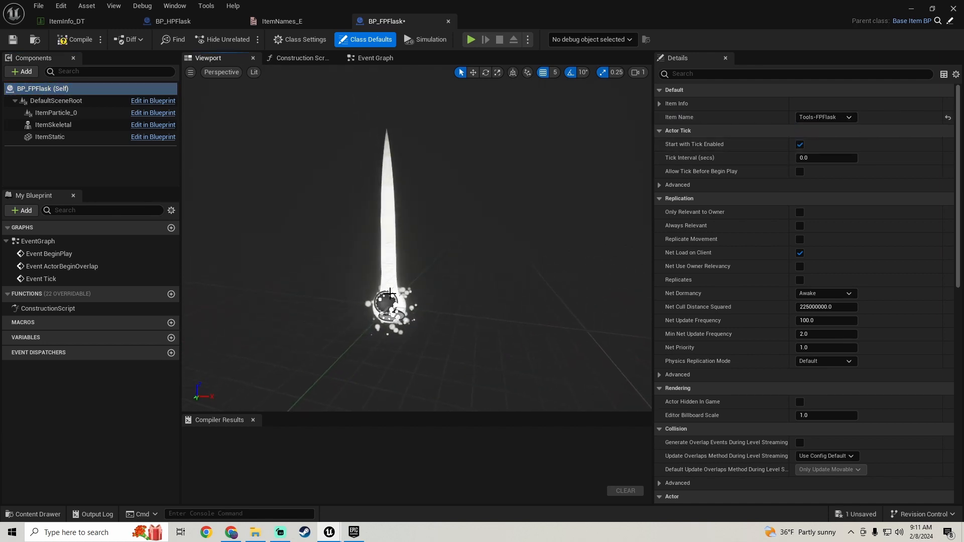
left_click(74, 39)
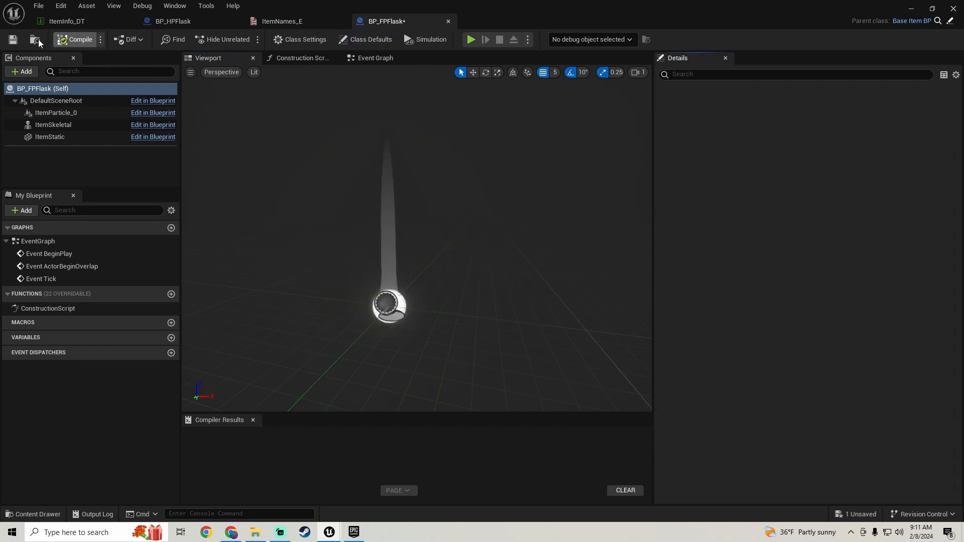
mouse_move(437, 281)
left_mouse_down()
mouse_move(436, 316)
mouse_move(438, 282)
left_mouse_up()
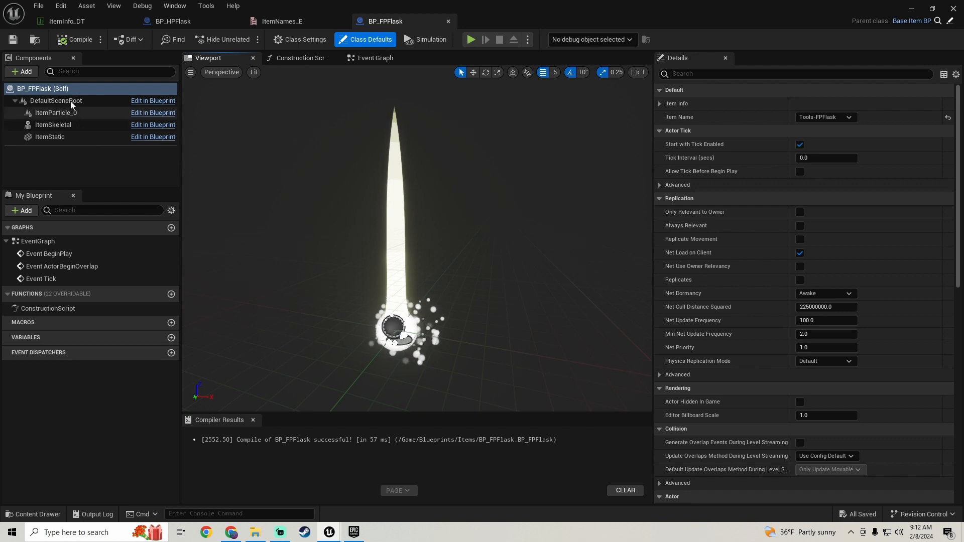
Set the ItemClass of the Tools-FPFlask row in ItemInfo_DT to BP_FPFlask and save the data table.
left_click(59, 25)
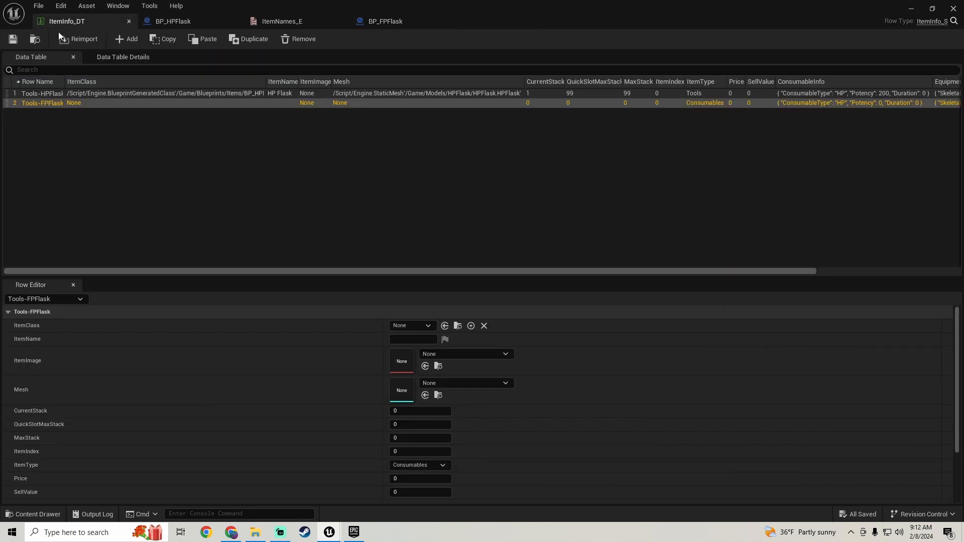
left_click(429, 326)
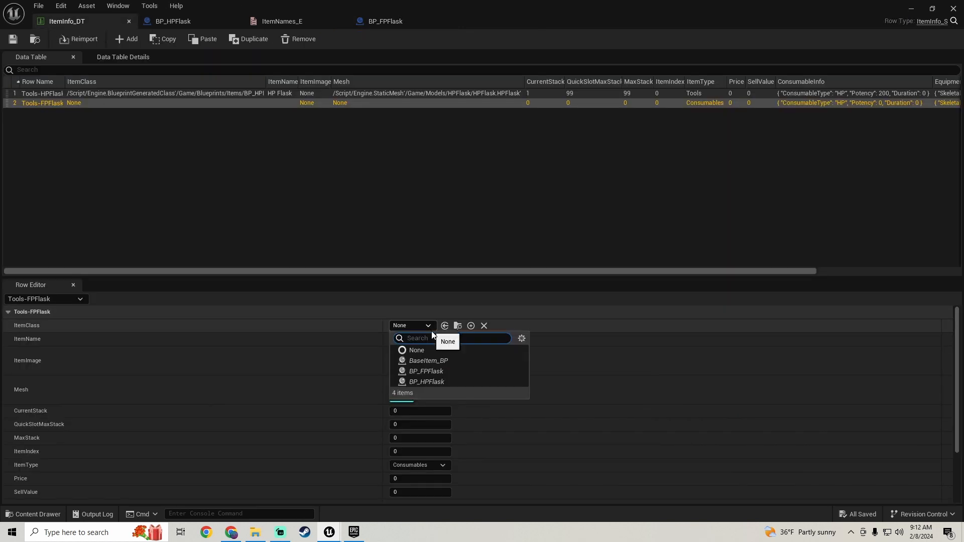
left_click(428, 372)
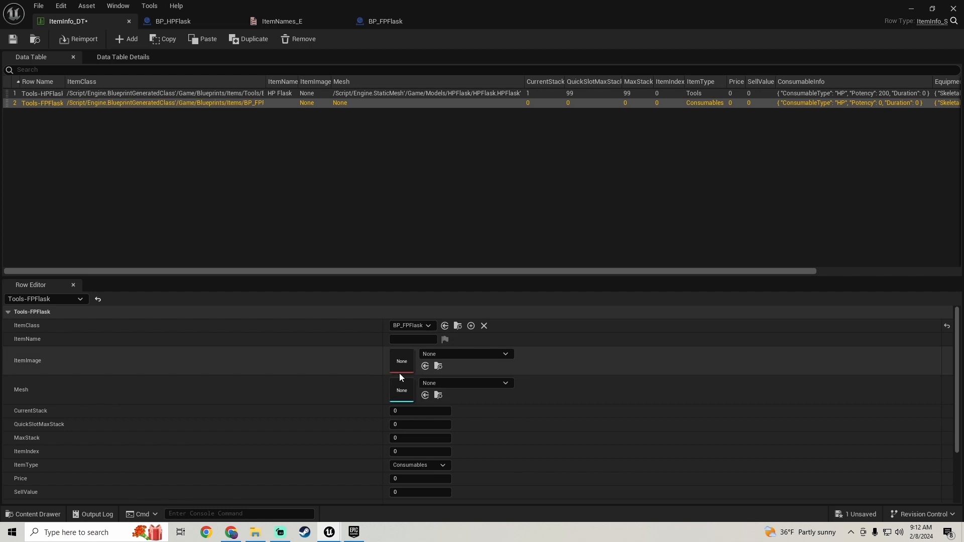
left_click(12, 40)
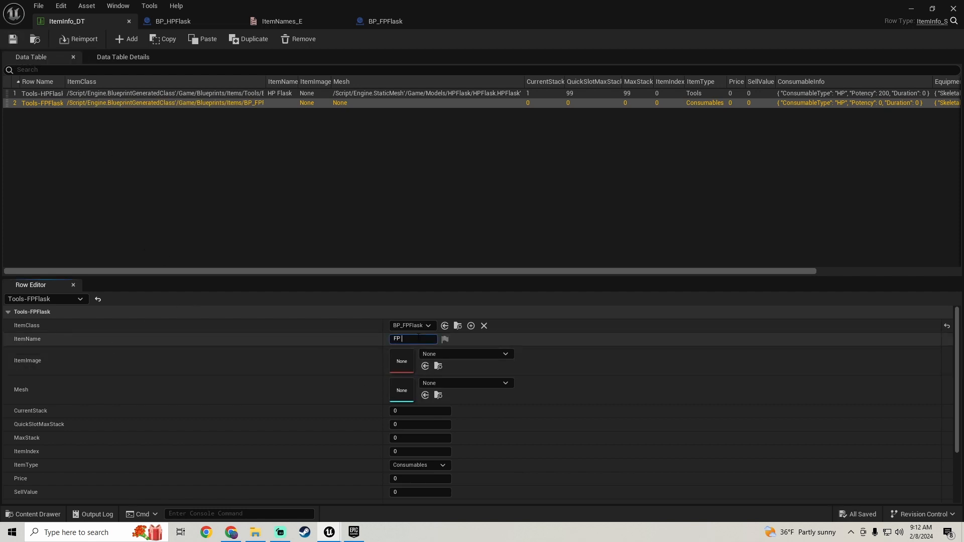
Enter FP Flask as the ItemName of the Tools-FPFlask row.
left_click(416, 340)
type("FP Flask")
key("Return")
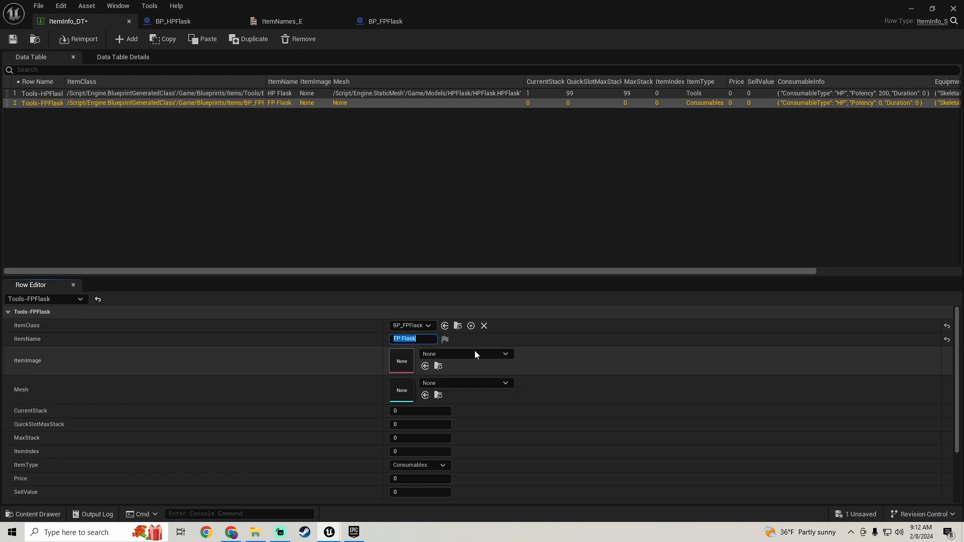
Assign the FPFlask static mesh from the level's flask to the Tools-FPFlask row's Mesh and save the data table.
left_click(933, 8)
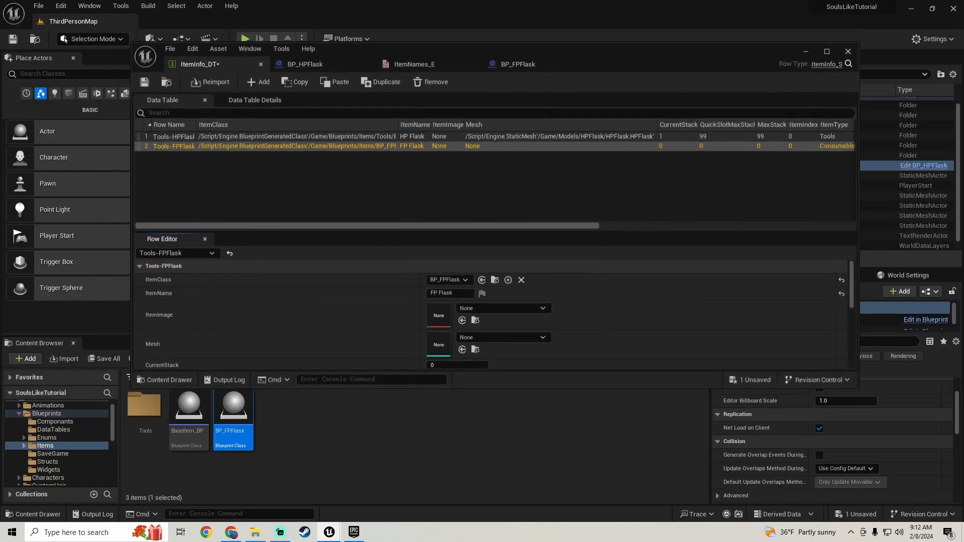
left_click_drag(655, 57, 602, 68)
right_click(623, 206)
left_click(658, 224)
left_click_drag(312, 380, 399, 358)
left_click(104, 92)
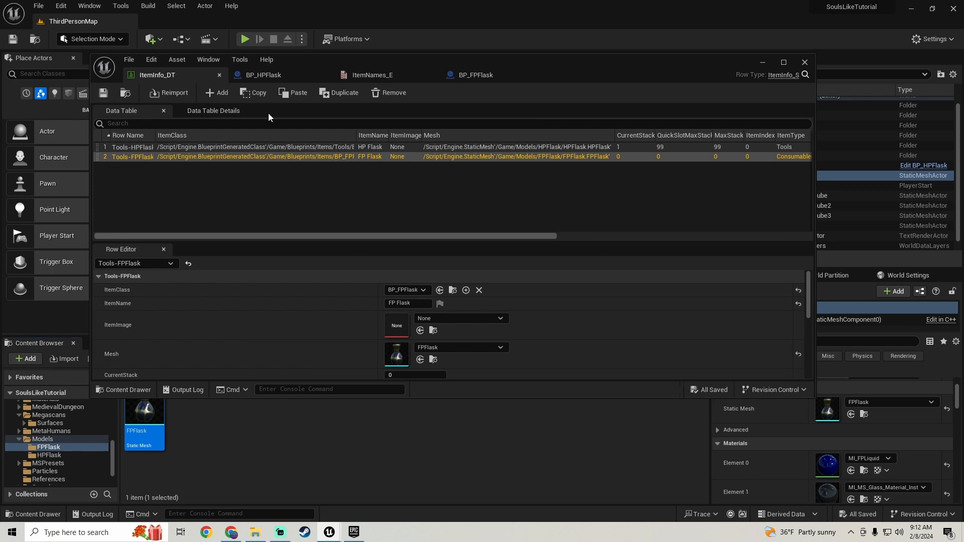
Set the Tools-FPFlask row's CurrentStack to 1, QuickSlotMaxStack and MaxStack to 99, and ItemType to Tools.
left_click(785, 62)
scroll(231, 375, "down", 2)
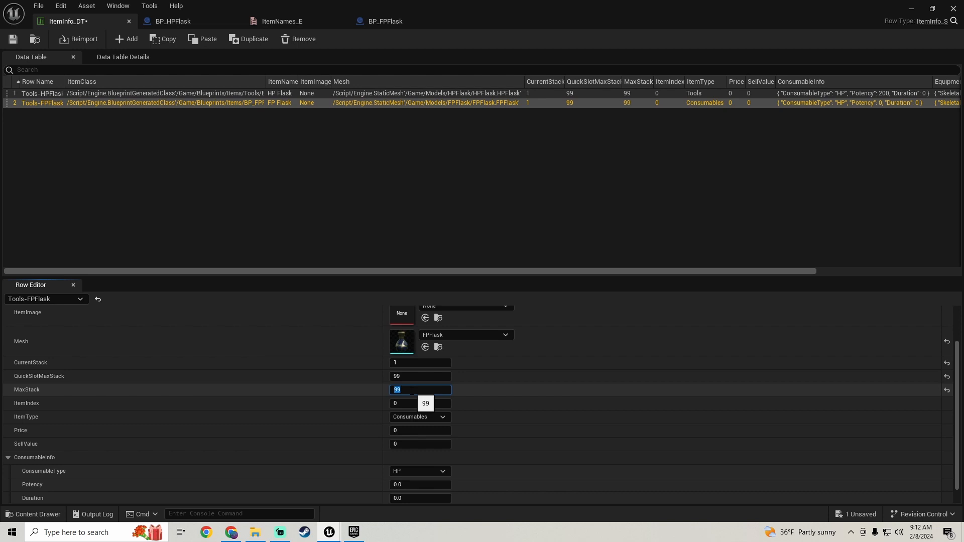
left_click(425, 421)
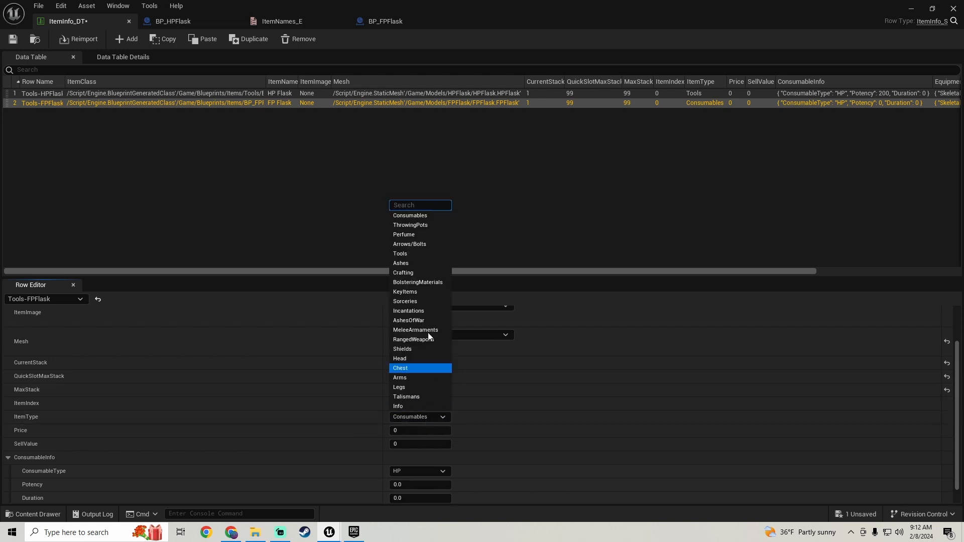
left_click(406, 254)
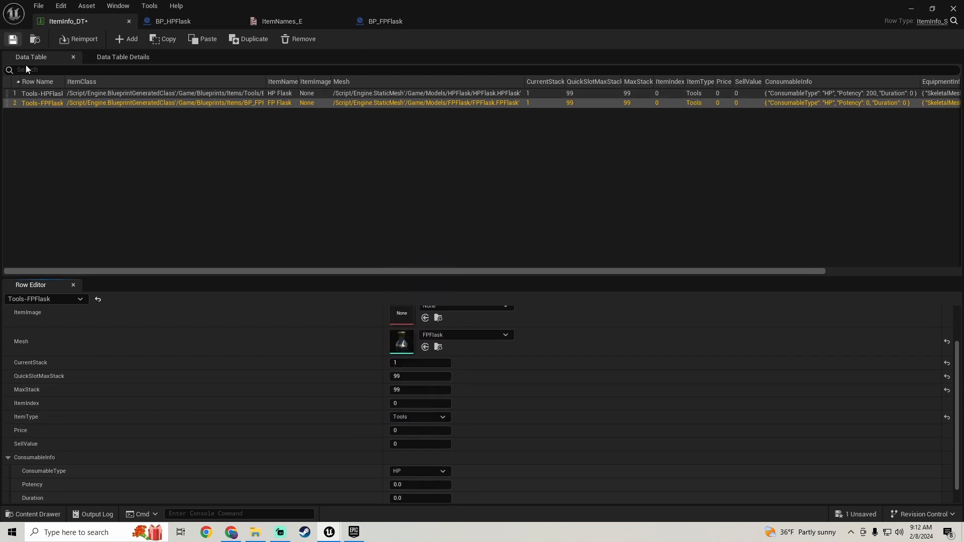
Set the Tools-FPFlask row's ConsumableType to FP and Potency to 200, save the table, and return to the level editor.
scroll(270, 335, "down", 1)
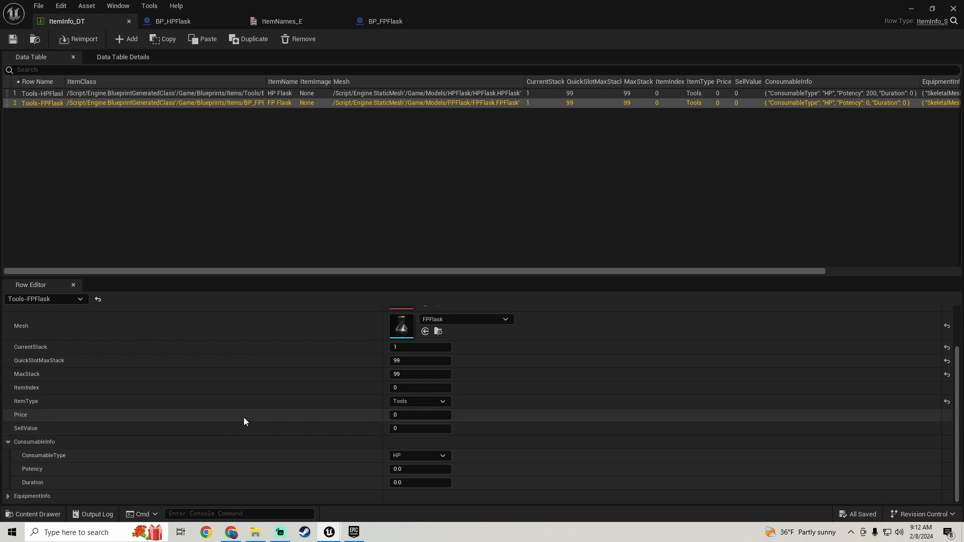
left_click(407, 455)
left_click(402, 352)
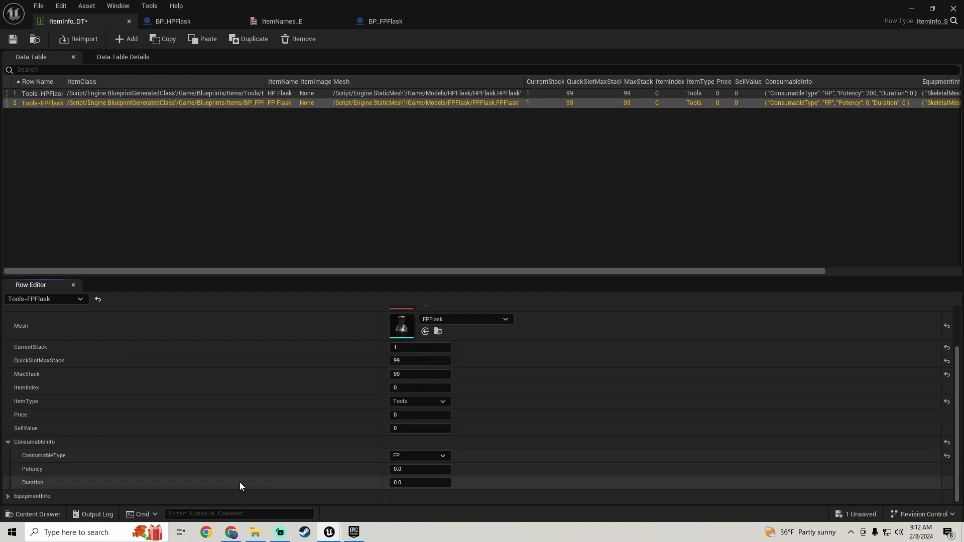
left_click(113, 94)
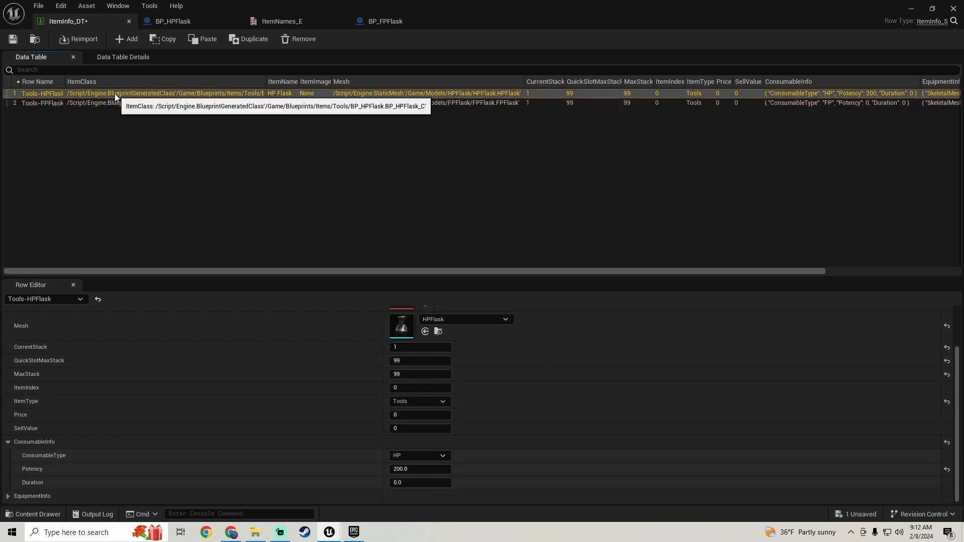
left_click(120, 103)
left_click(414, 470)
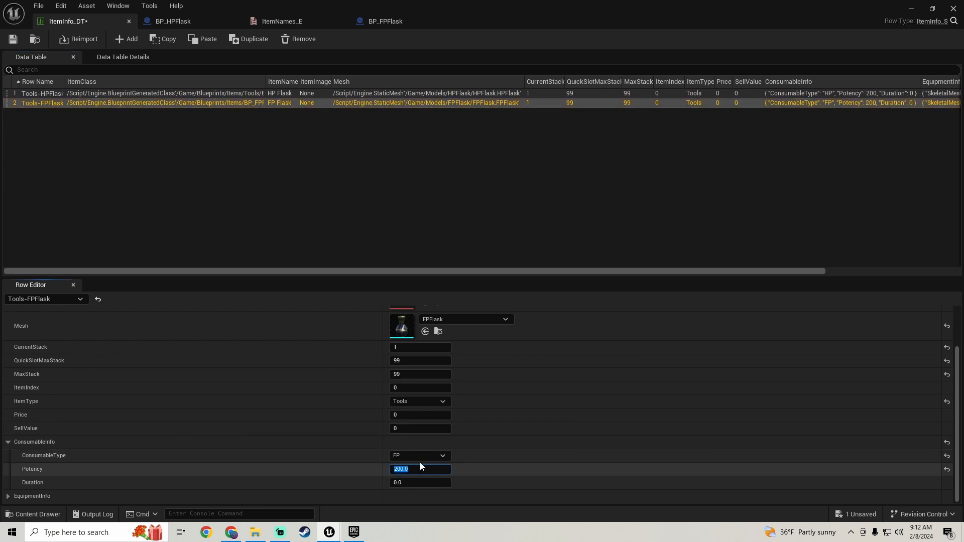
left_click(14, 39)
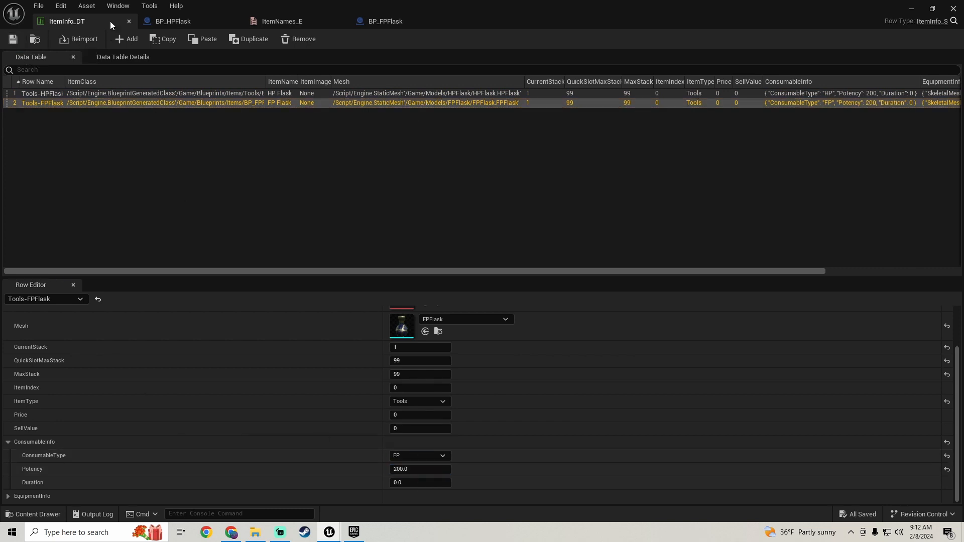
left_click(180, 25)
left_click(908, 10)
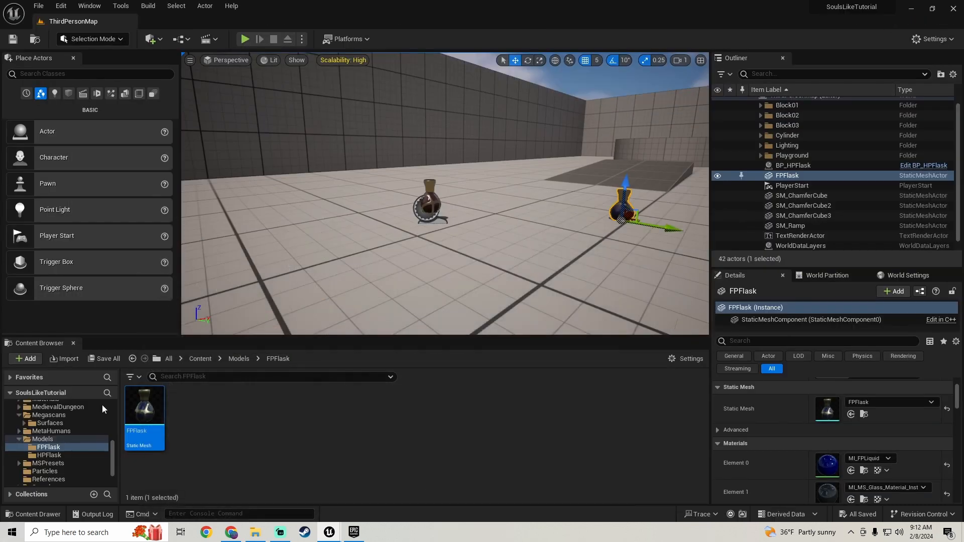
right_click_drag(287, 251, 251, 259)
left_click_drag(165, 423, 297, 246)
key("Delete")
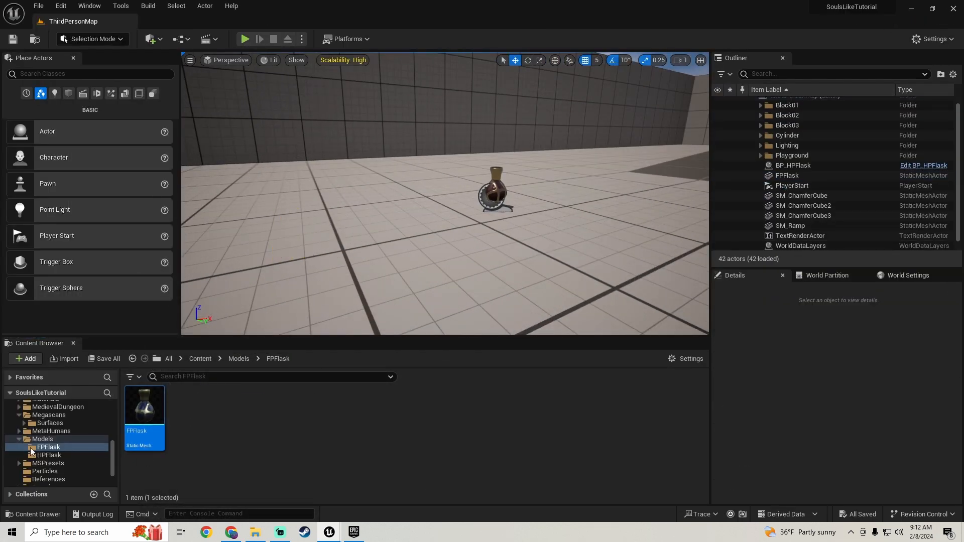
Place the BP_FPFlask blueprint from the Blueprints/Items folder on the level floor near the existing flask.
scroll(43, 452, "up", 10)
left_click(53, 432)
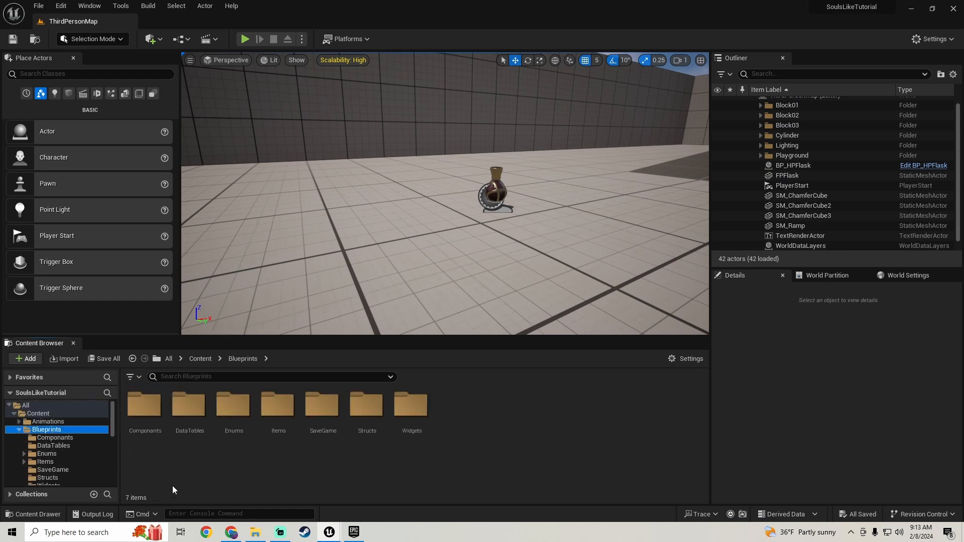
double_click(282, 413)
left_click_drag(236, 419, 350, 218)
right_click_drag(372, 295, 346, 295)
key("w")
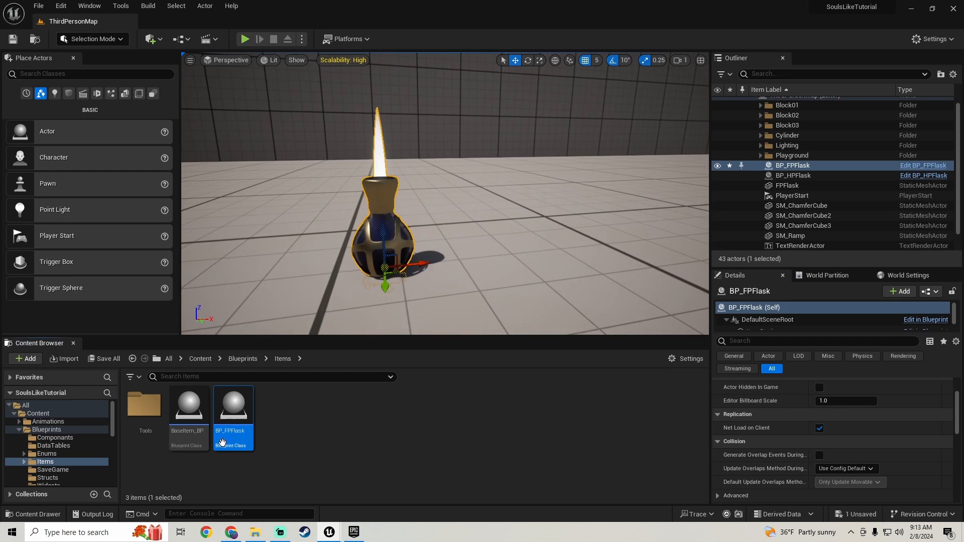
Turn off Visible for the ItemParticle_0 component in BP_FPFlask, compile and save it, and check the flask in the level.
double_click(234, 417)
left_click(60, 113)
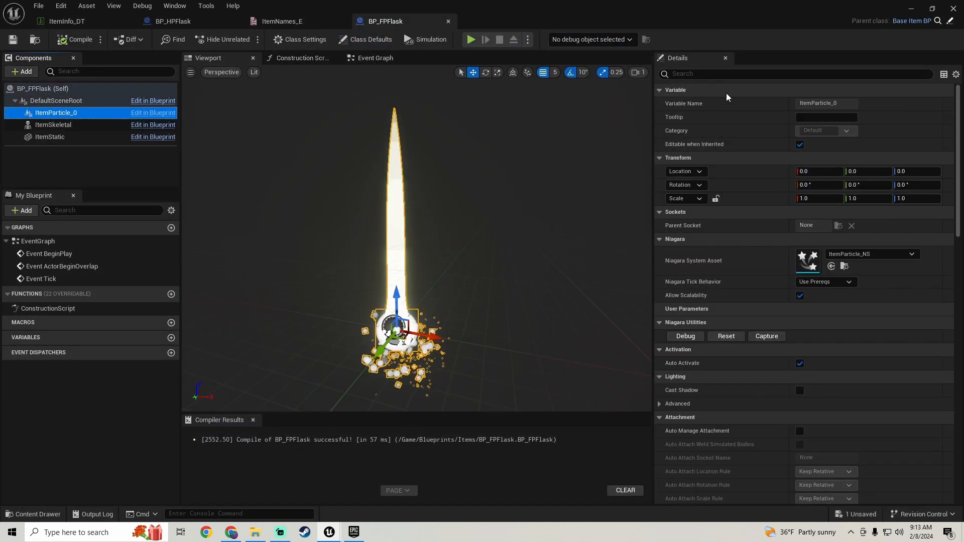
left_click(723, 74)
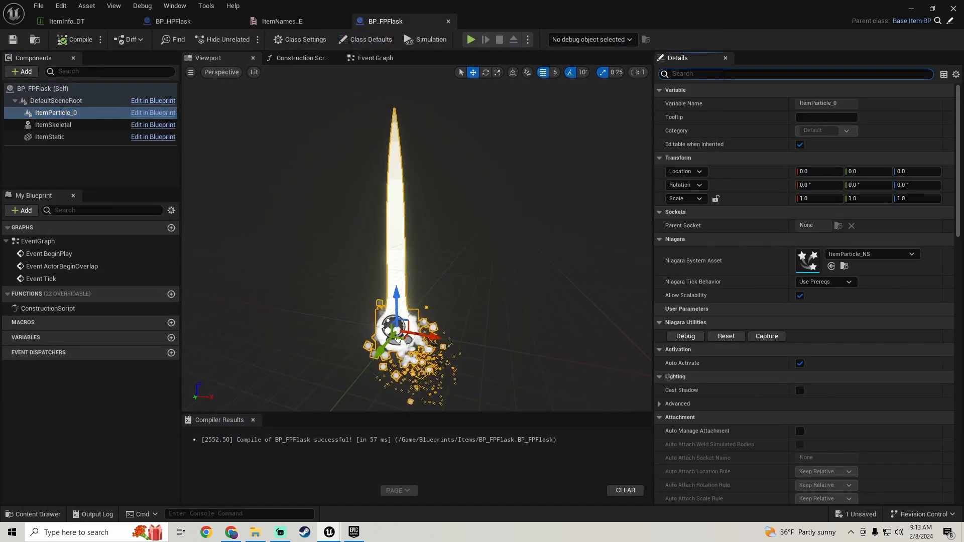
type("visi")
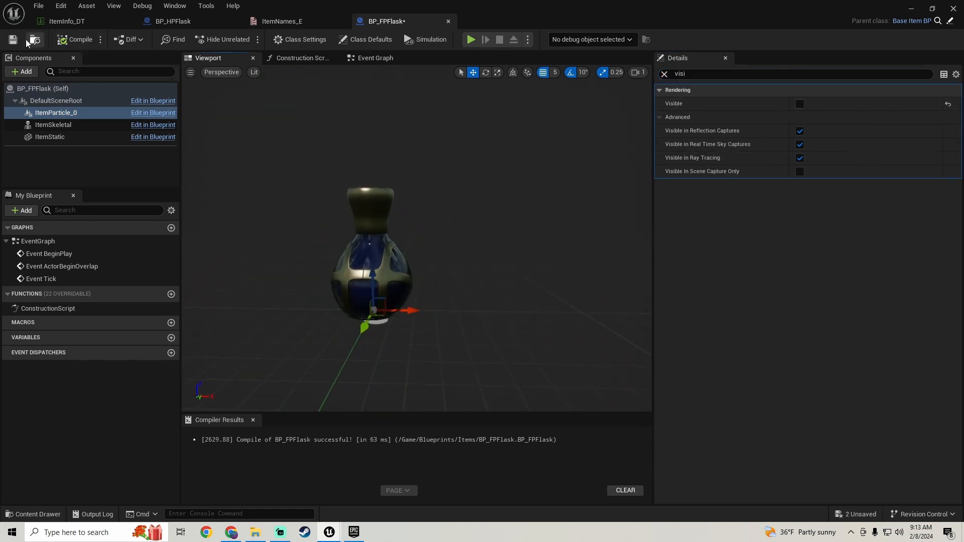
left_click(13, 39)
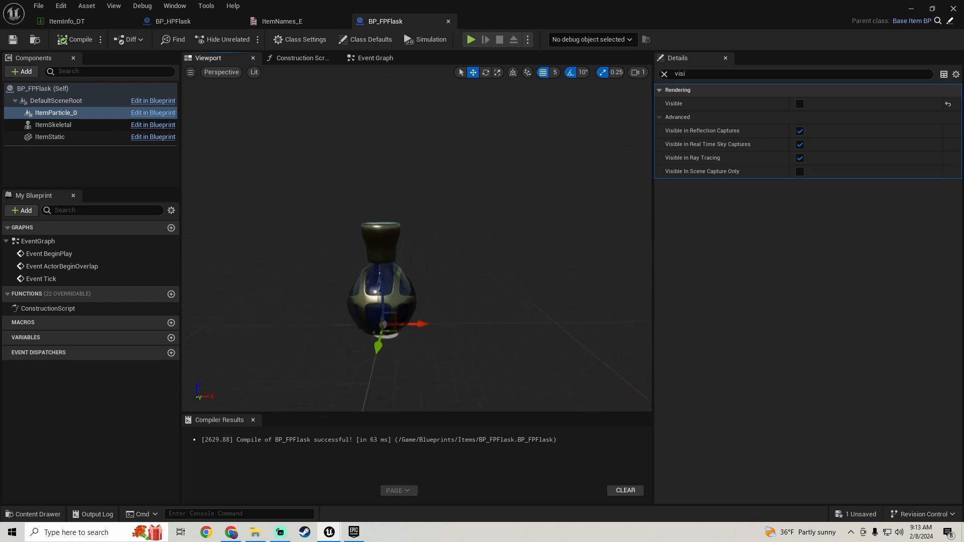
left_click(908, 9)
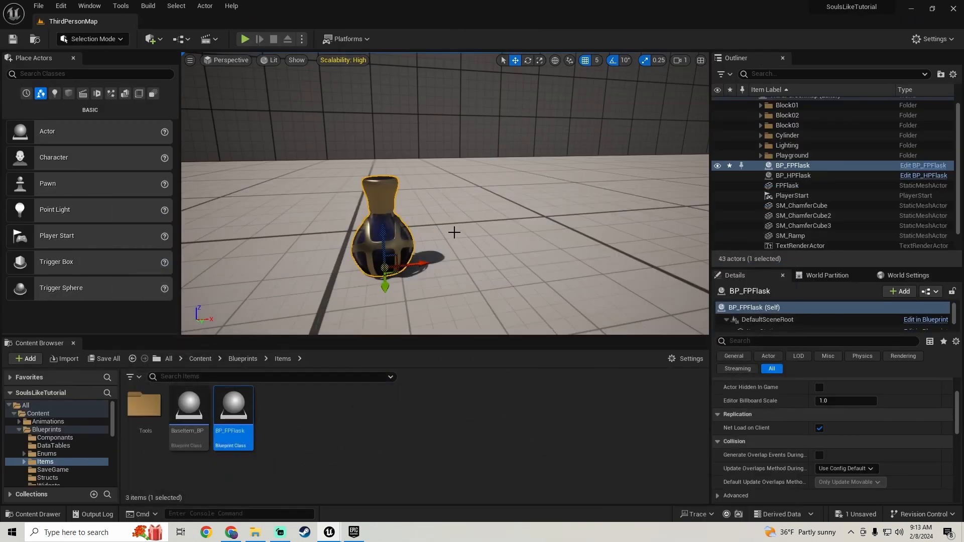
mouse_move(454, 232)
left_mouse_down()
mouse_move(480, 284)
mouse_move(454, 229)
left_mouse_up()
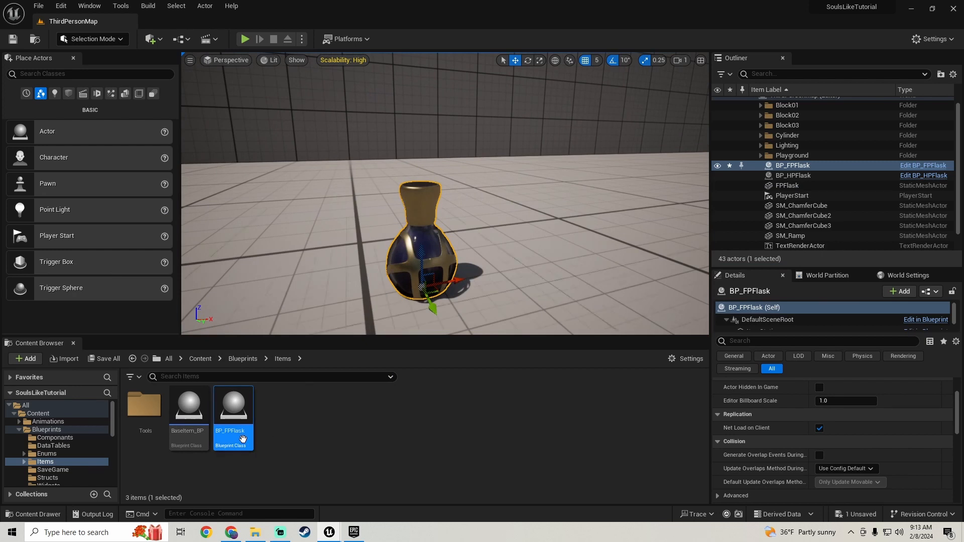
Add a Print String node to the BP_FPFlask event graph and connect it after Parent: BeginPlay.
double_click(243, 438)
left_click(374, 58)
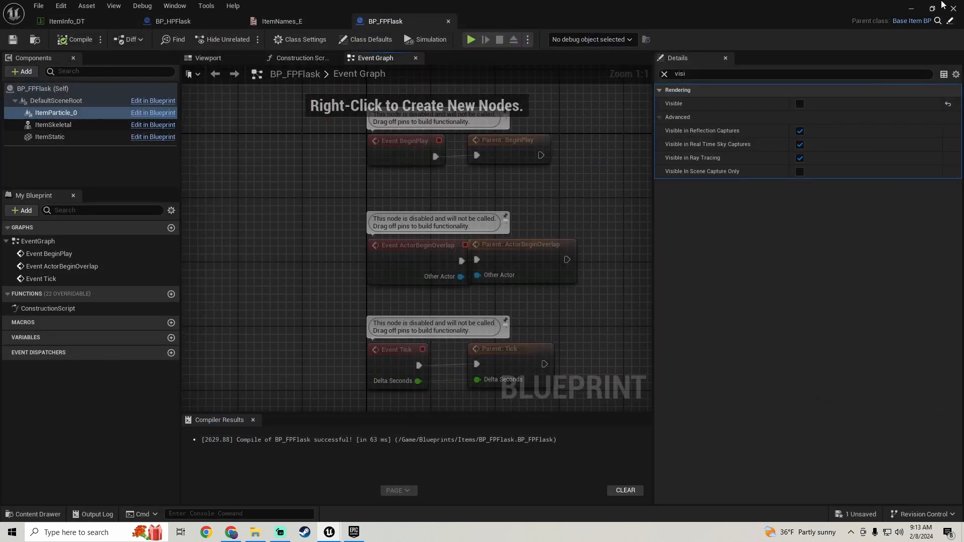
left_click(933, 8)
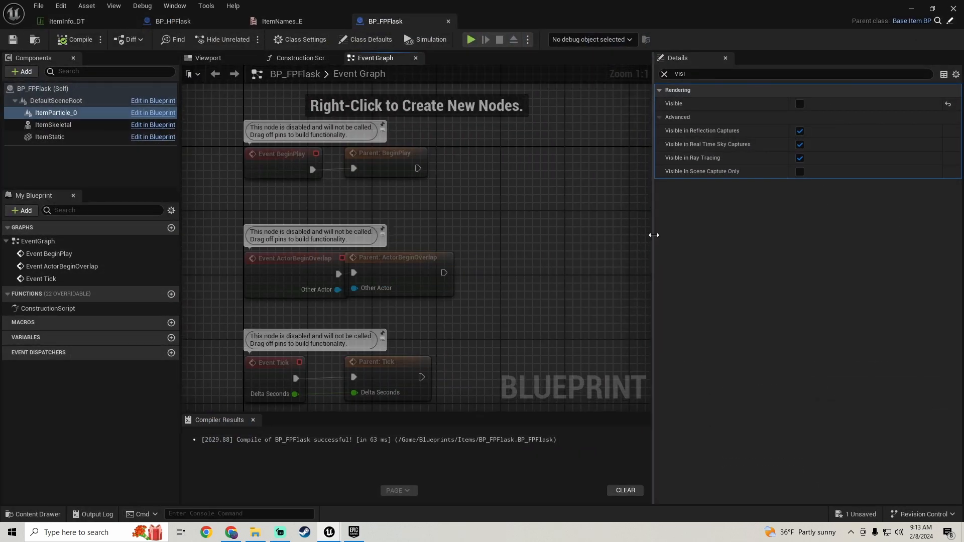
left_click_drag(656, 238, 748, 240)
right_click(572, 169)
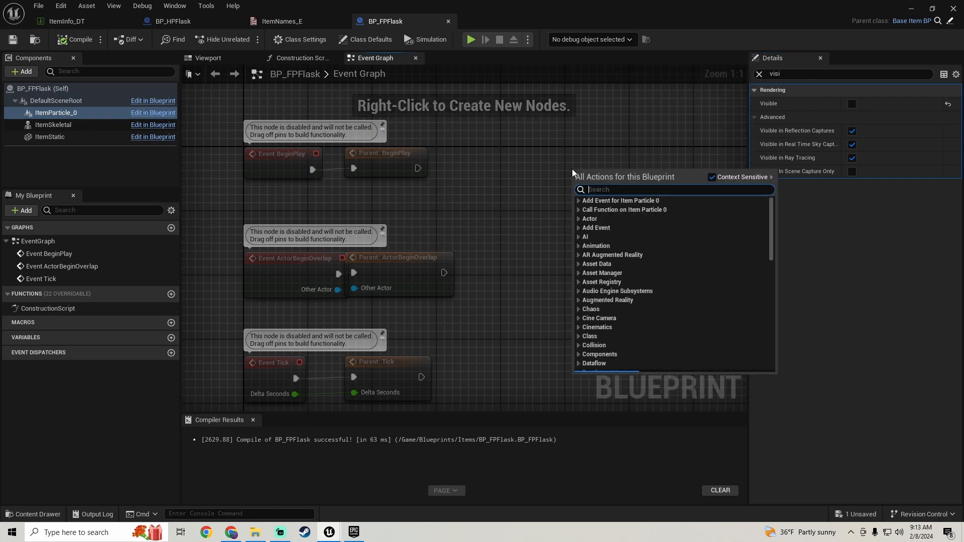
type("print string")
key("Return")
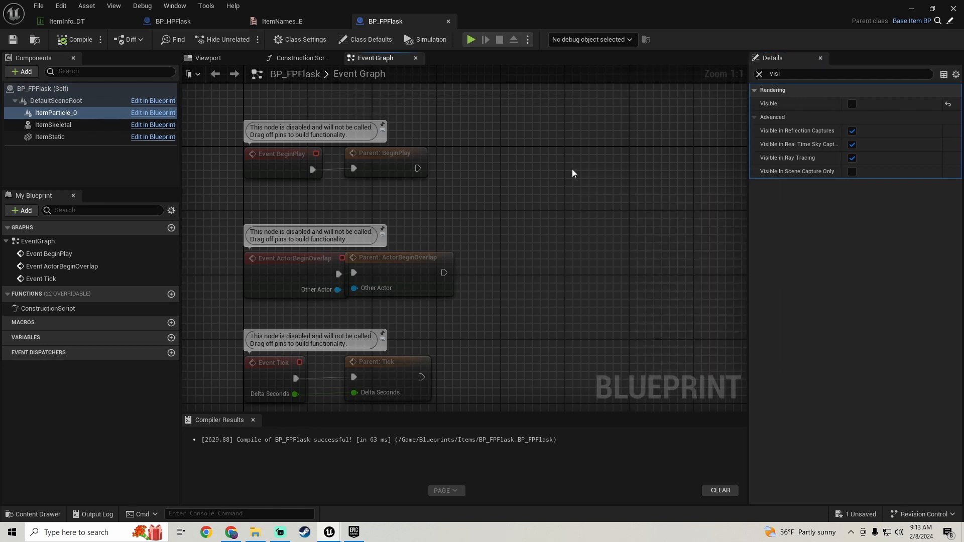
right_click_drag(571, 169, 500, 180)
left_click_drag(532, 199, 351, 183)
right_click_drag(603, 174, 508, 155)
left_click_drag(535, 144, 575, 152)
Add a split Item Info getter, connect its Item Name to Print String's In String, then compile and save BP_FPFlask.
right_click_drag(276, 283, 424, 218)
right_click(553, 234)
type("item info")
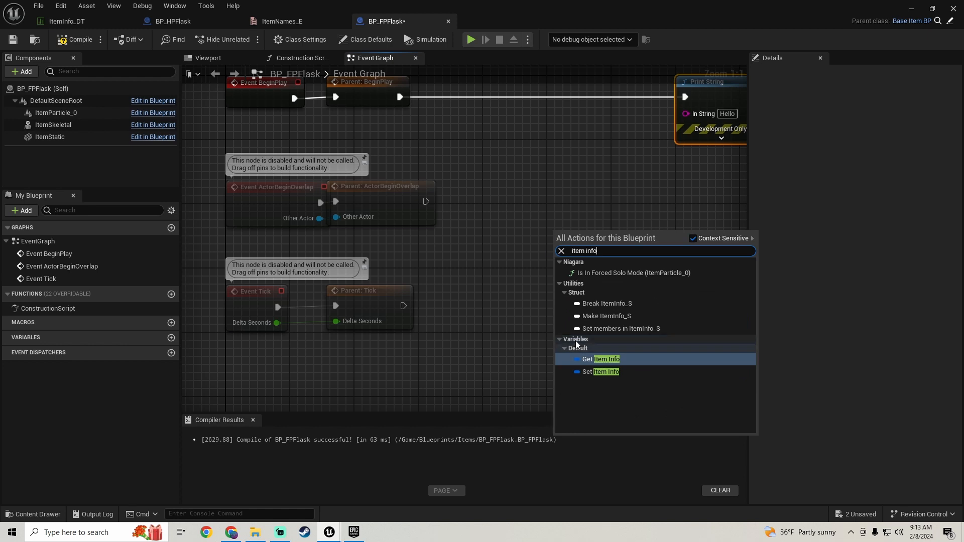
left_click(605, 359)
right_click_drag(560, 305, 410, 308)
right_click(454, 242)
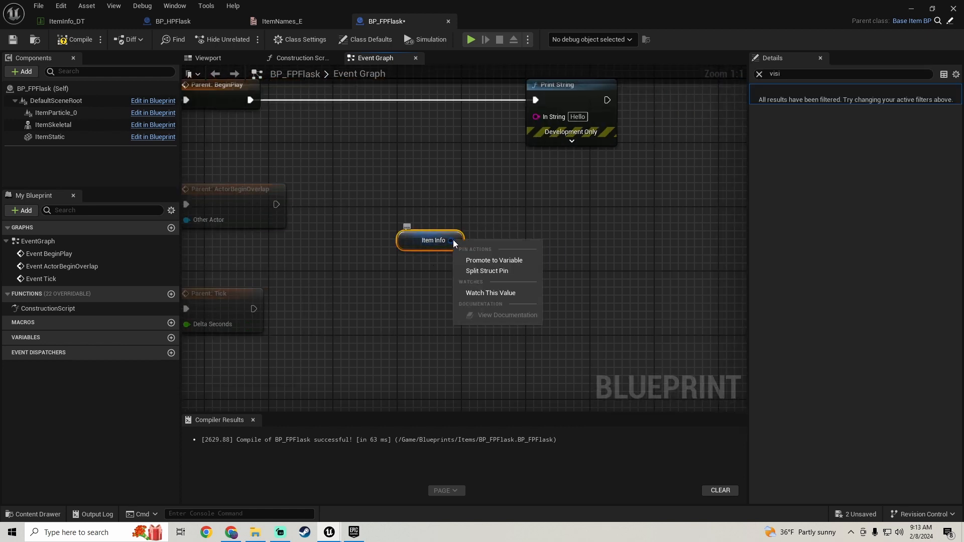
left_click(492, 272)
left_click_drag(495, 260, 537, 117)
scroll(544, 212, "down", 1)
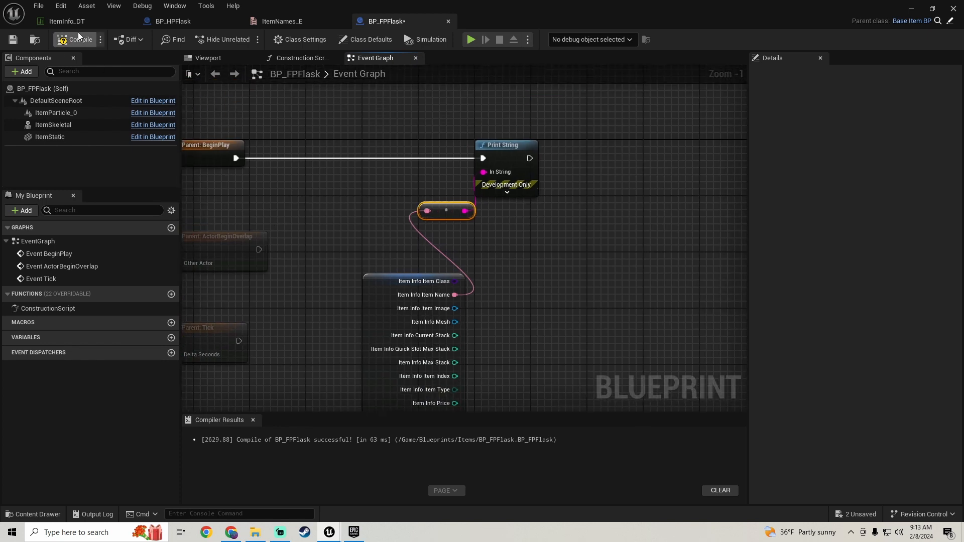
left_click(14, 40)
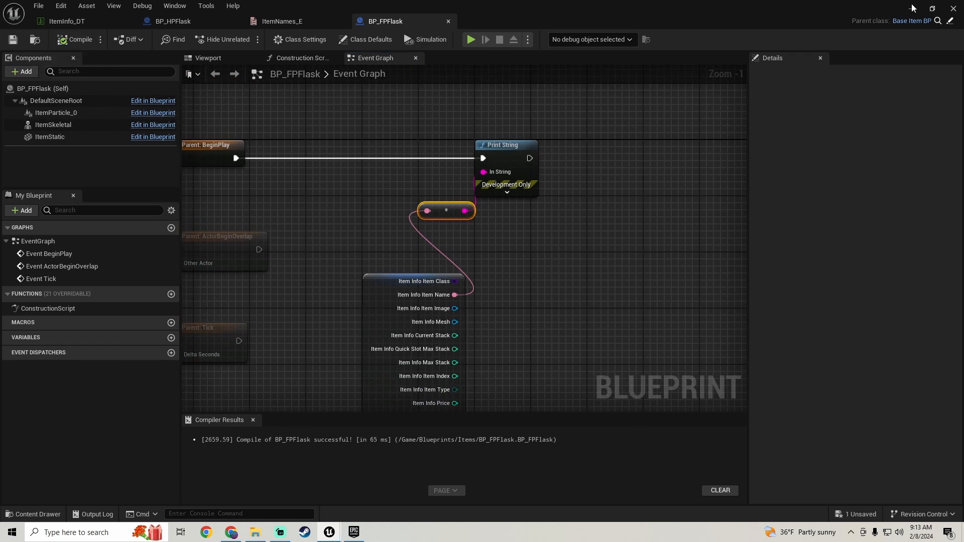
Play the level to check the item name printed by BP_FPFlask, and stop the session.
left_click(912, 8)
right_click_drag(458, 196, 459, 195)
key("g")
key("g")
key("g")
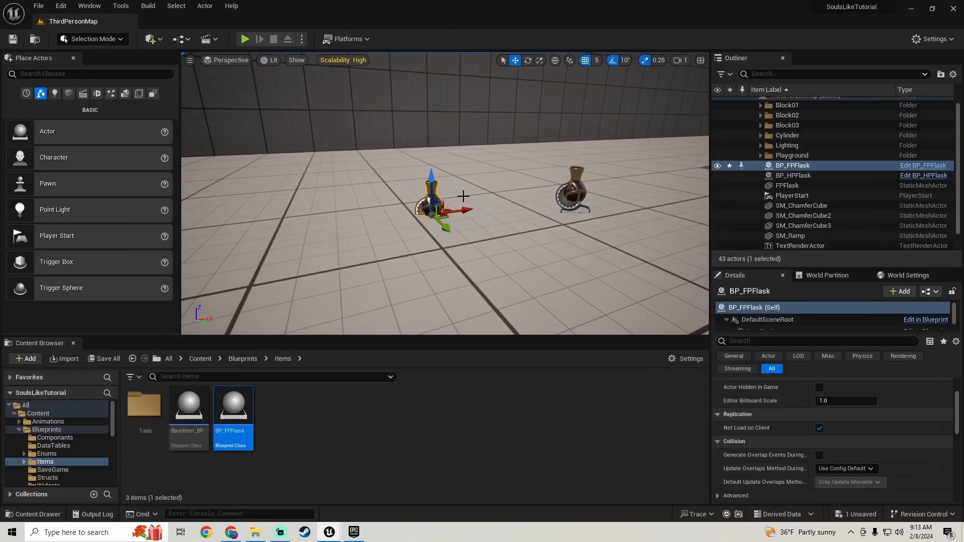
left_click(246, 42)
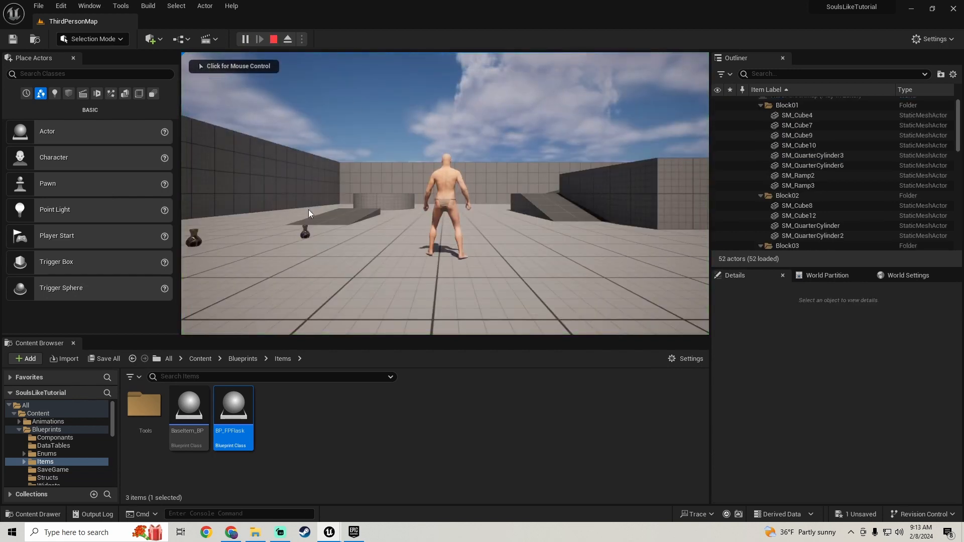
key("Escape")
Delete the BP_HPFlask actor and the FPFlask static mesh actor from the level.
key("w")
right_click_drag(423, 216, 372, 233)
left_click(436, 189)
key("Delete")
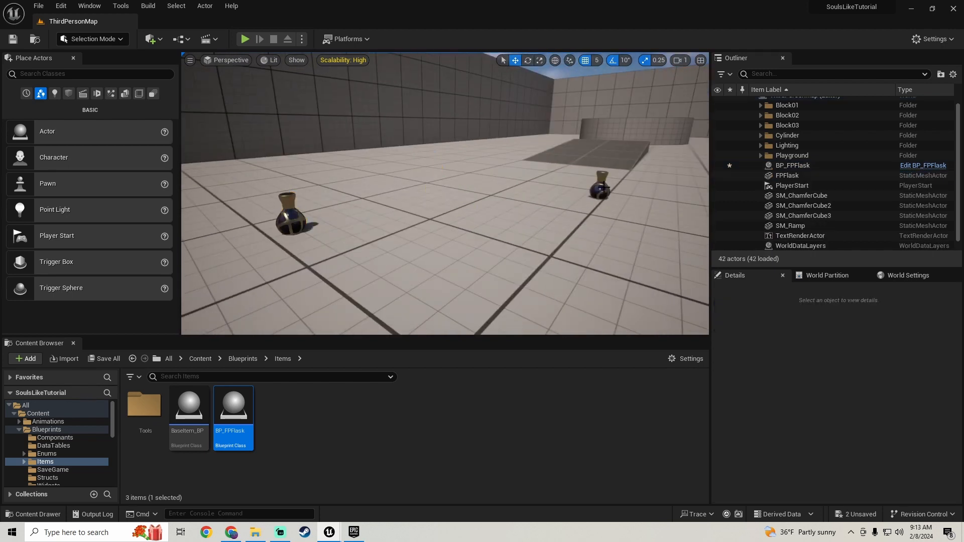
left_click(605, 188)
key("Delete")
Delete the Print String, conversion and Item Info nodes from the BP_FPFlask event graph, then compile and save the blueprint.
right_click_drag(546, 187, 459, 195)
key("w")
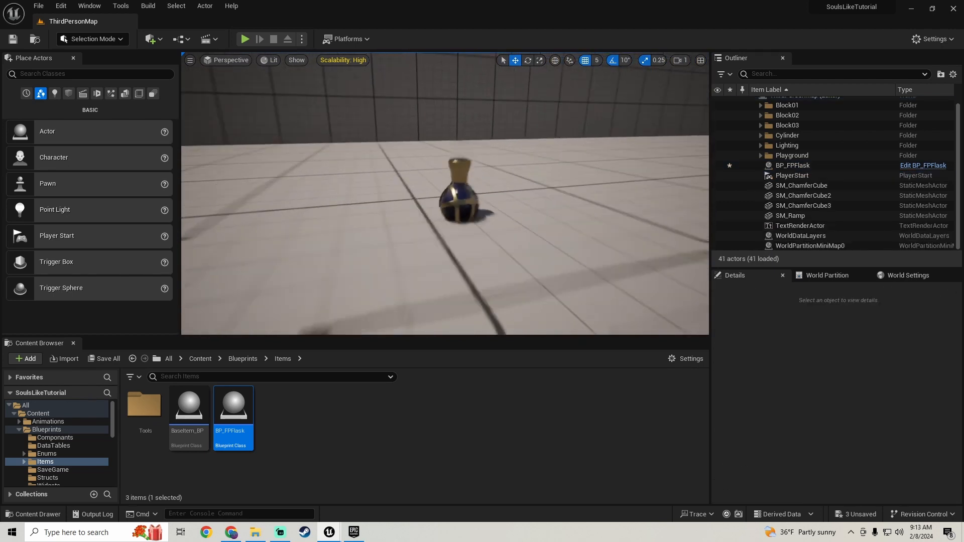
double_click(234, 417)
left_click_drag(554, 390, 436, 128)
key("Delete")
scroll(491, 187, "down", 2)
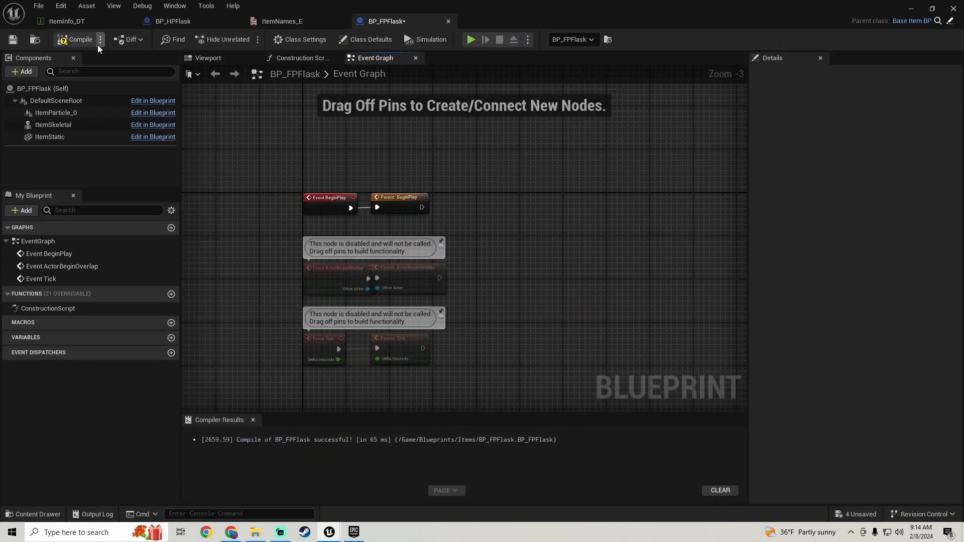
left_click(75, 40)
left_click(12, 40)
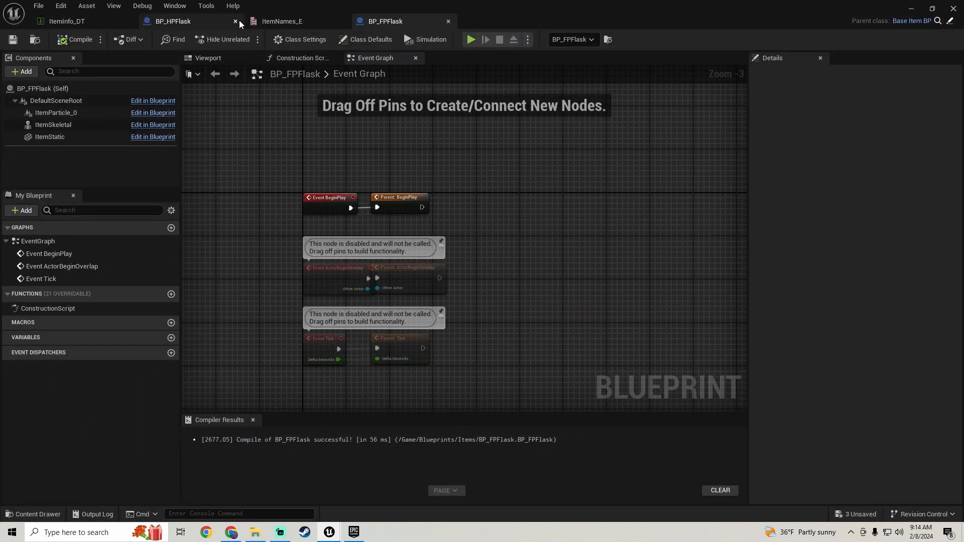
Close the BP_HPFlask and BP_FPFlask blueprint editors, leaving the data table and ItemNames_E open.
left_click(236, 21)
left_click(341, 21)
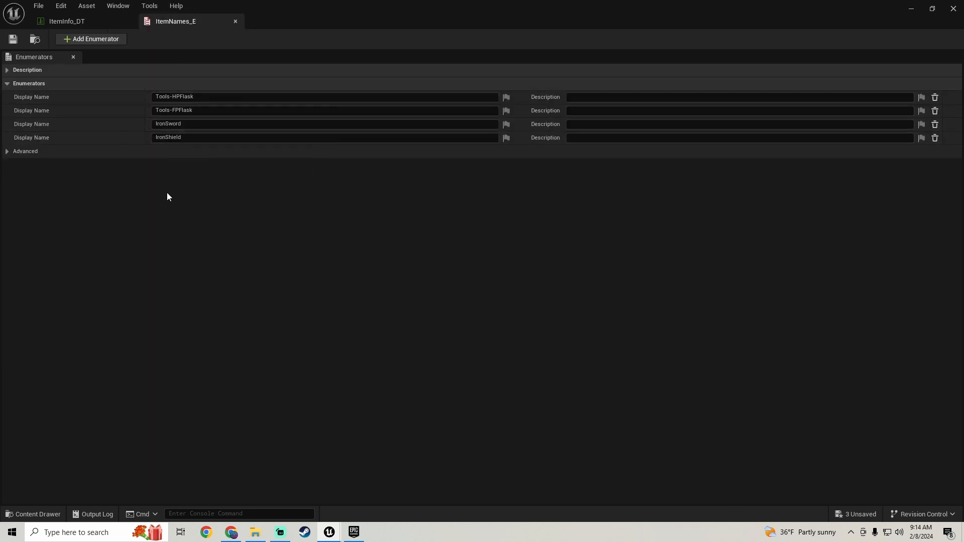
Rename the IronShield enumerator in ItemNames_E as WoodenShield and save the enumeration.
left_click(166, 137)
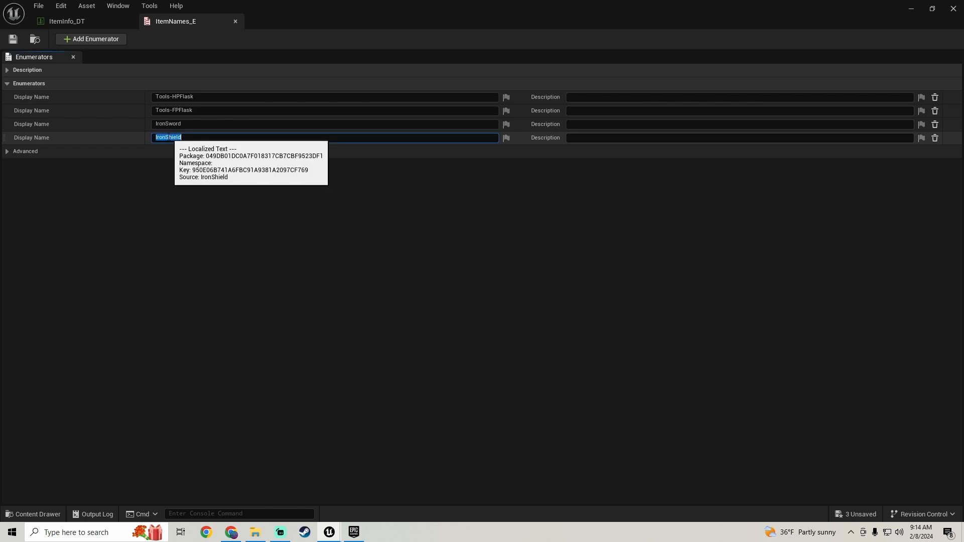
left_click_drag(166, 137, 8, 141)
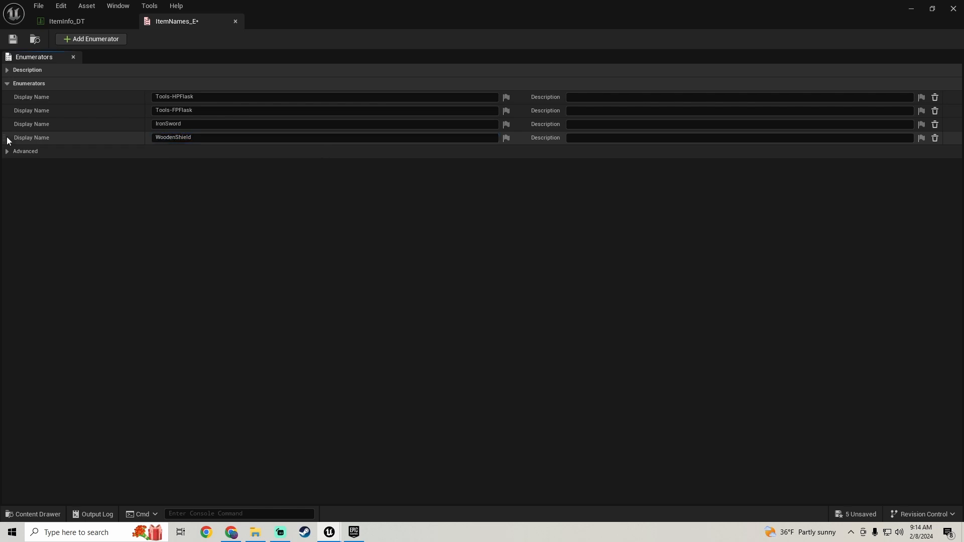
left_click(13, 39)
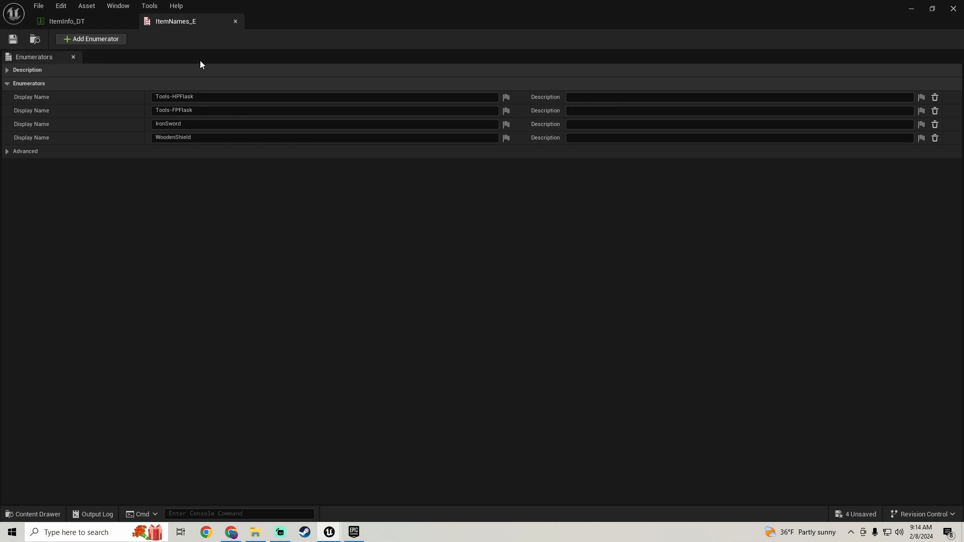
Return to the level editor and save all modified content.
left_click(912, 8)
left_click(103, 359)
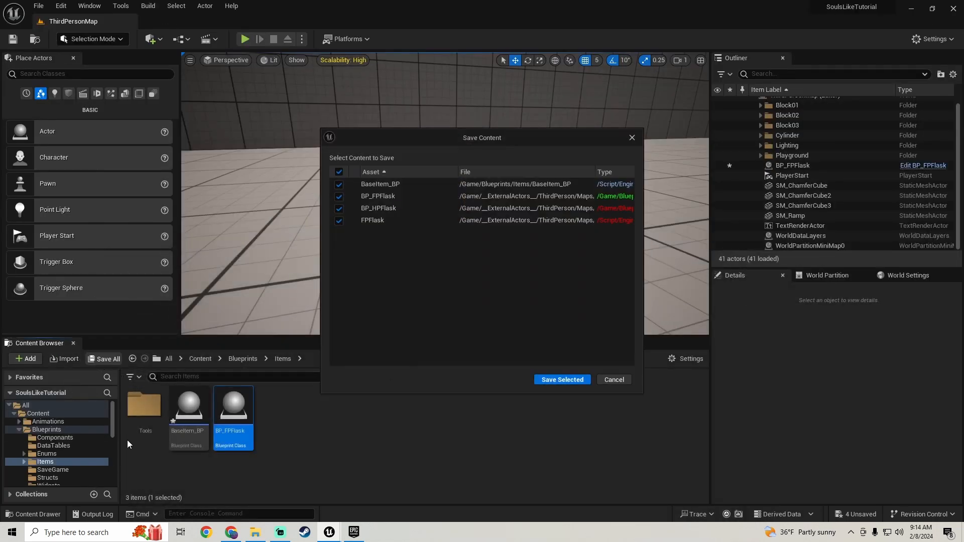
left_click(562, 380)
Collapse the Blueprints and Megascans folders in the project's folder tree.
left_click(19, 429)
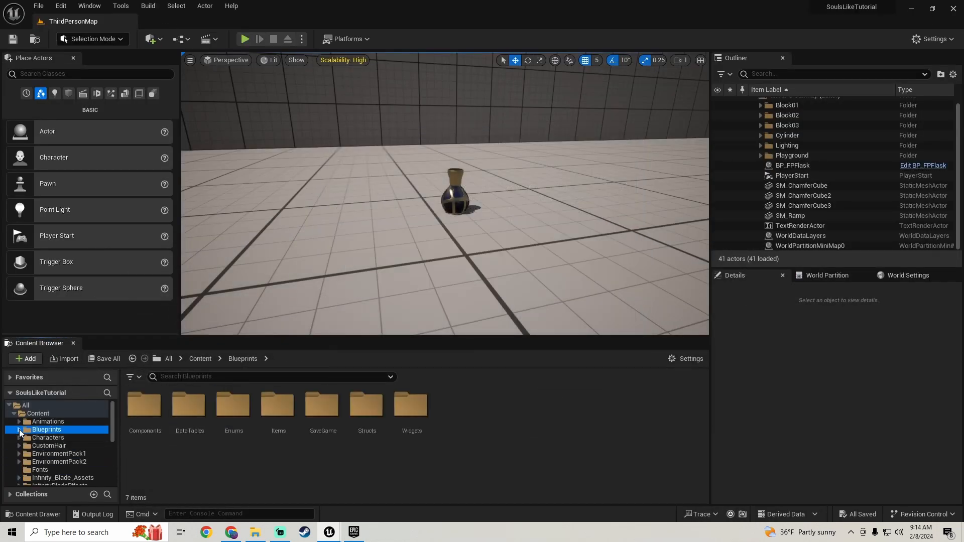
scroll(68, 478, "down", 3)
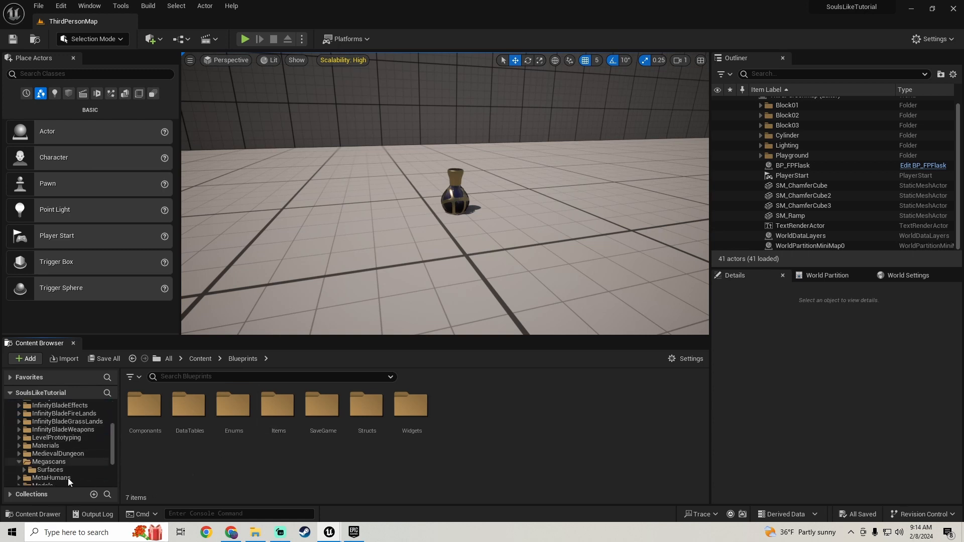
left_click(20, 462)
scroll(24, 459, "up", 5)
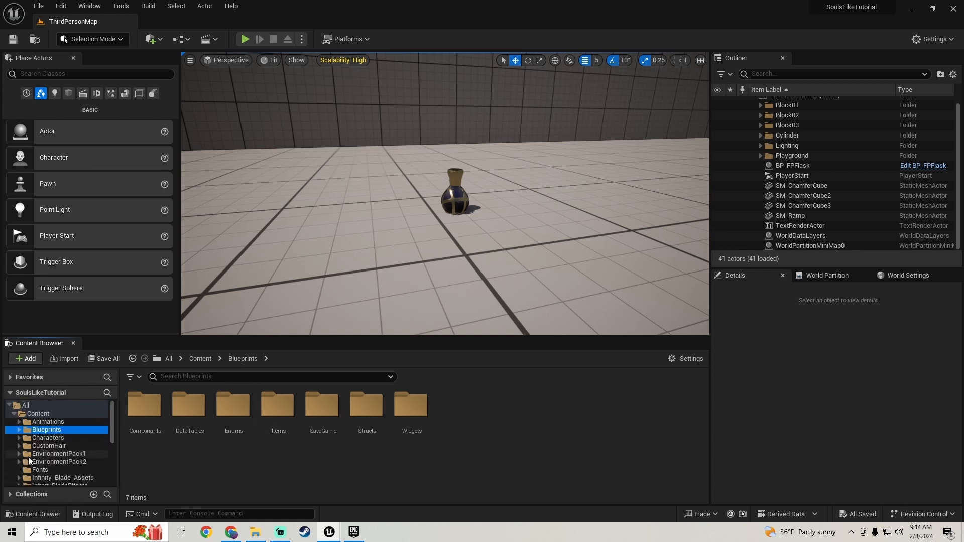
mouse_move(461, 201)
right_mouse_down()
mouse_move(442, 202)
mouse_move(472, 196)
mouse_move(461, 202)
right_mouse_up()
key("s")
key("w")
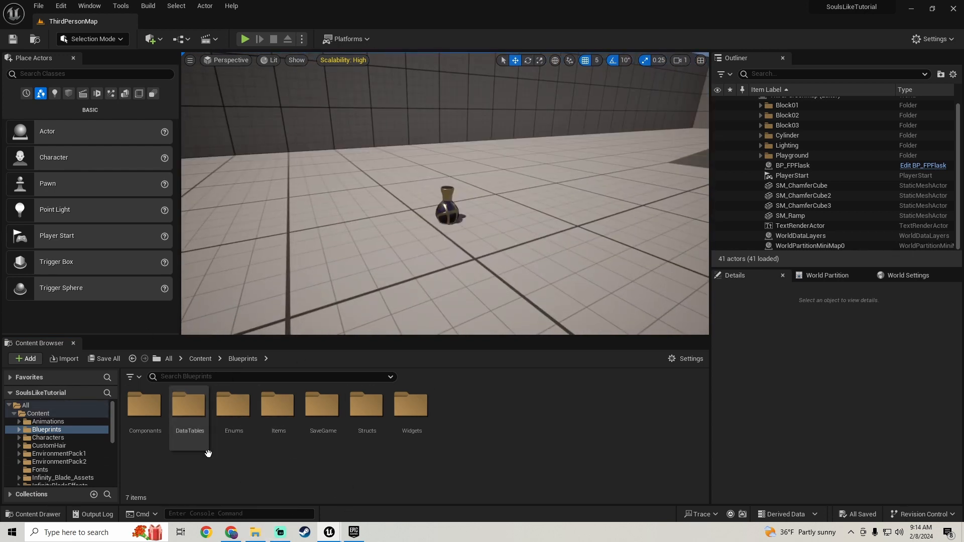
Open ItemInfo_DT from the DataTables folder, add a new row to it and save the table.
double_click(188, 432)
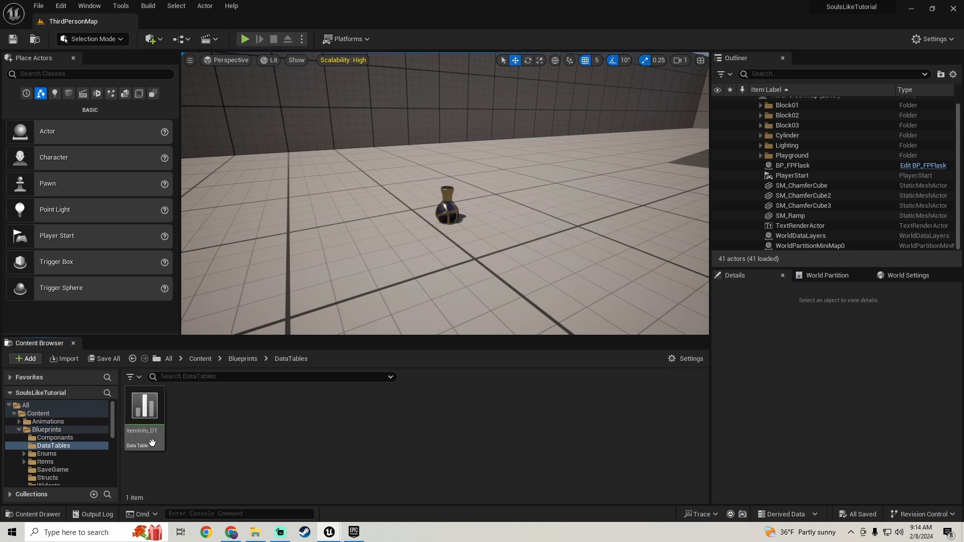
double_click(145, 417)
left_click(137, 42)
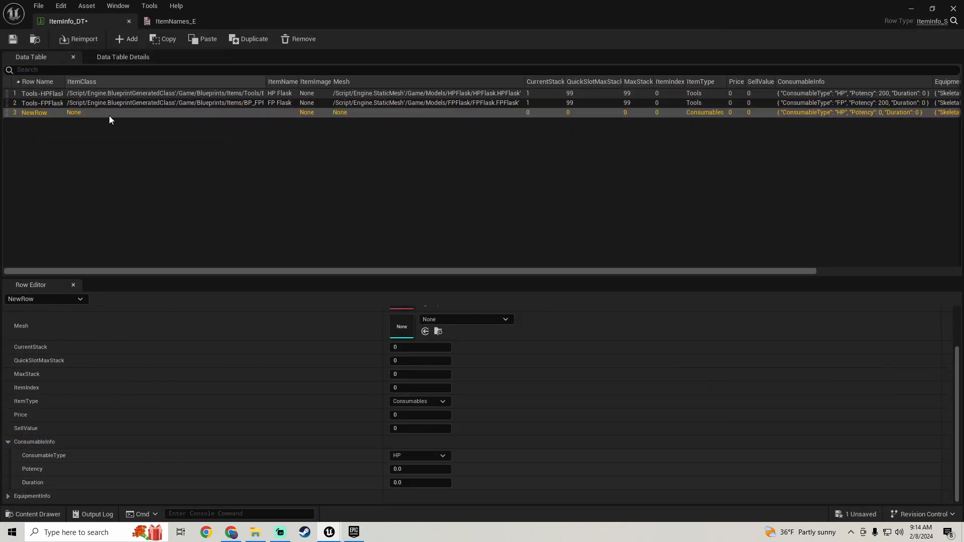
left_click(12, 40)
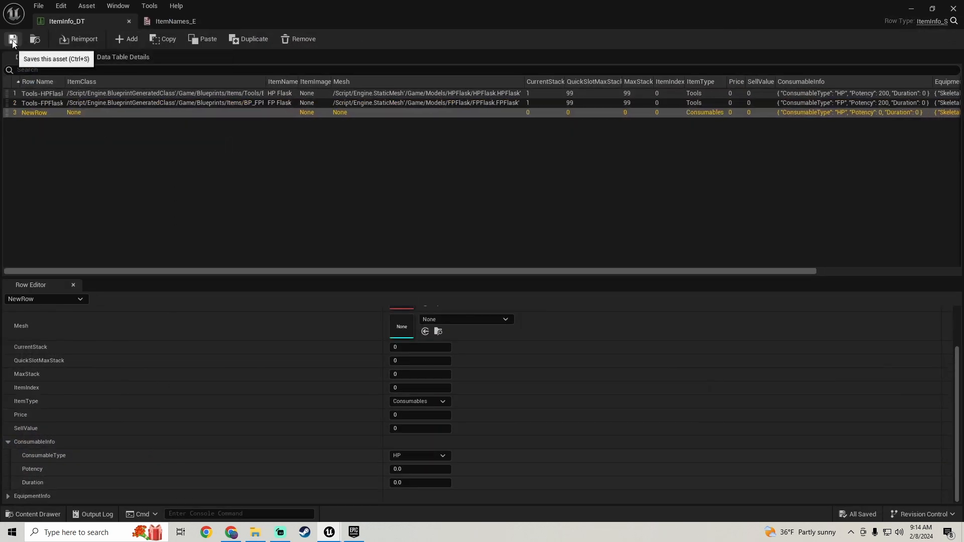
Open ItemNames_E from the Enums folder and rename the IronSword enumerator as Weapons-IronSword.
left_click(909, 8)
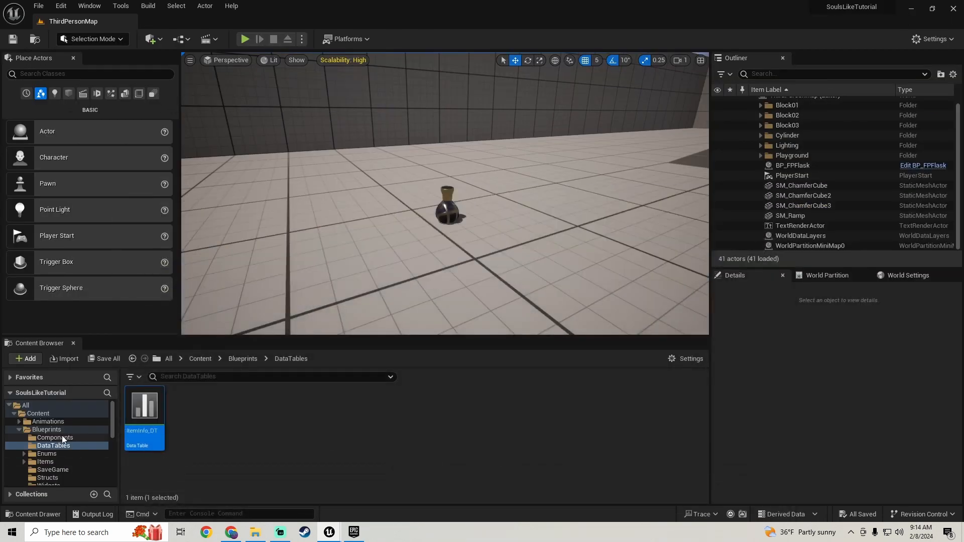
scroll(55, 466, "down", 2)
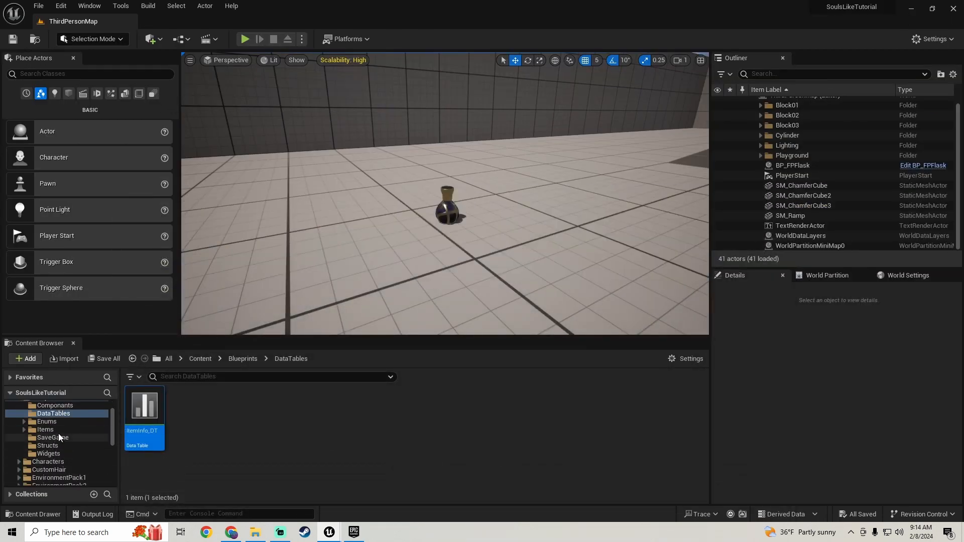
left_click(47, 422)
double_click(367, 407)
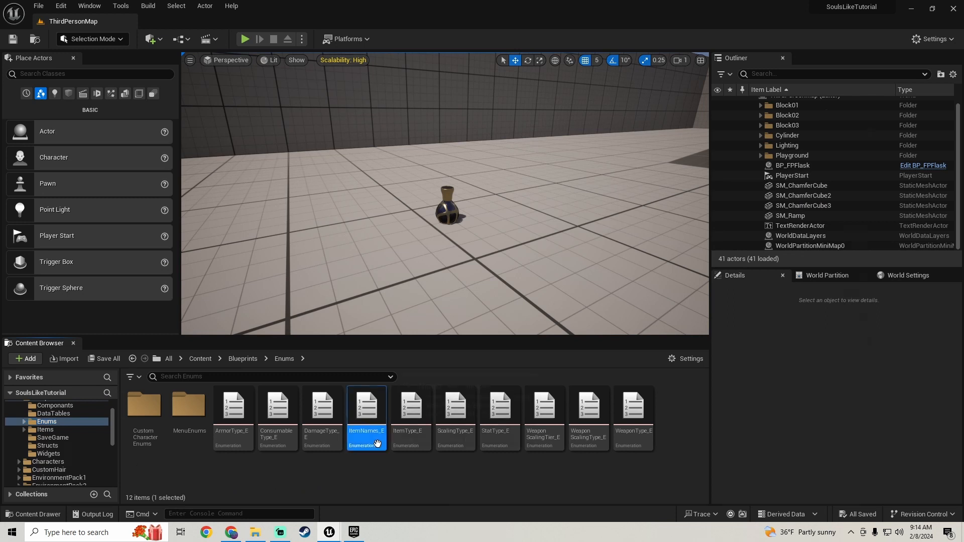
left_click(153, 125)
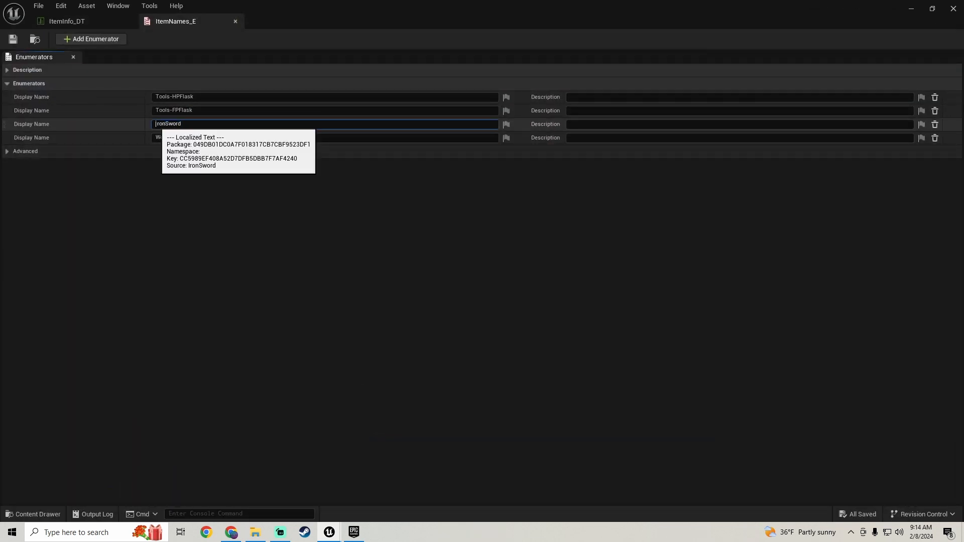
type("Weapon")
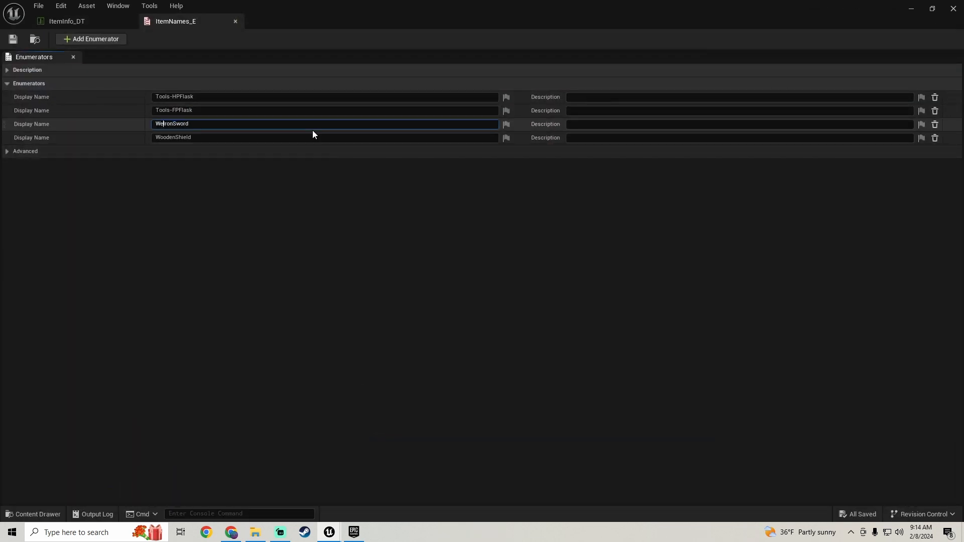
type("s-")
key("Return")
Rename the new row in ItemInfo_DT as Weapons-IronSword, matching its enumerator, and save the table.
left_click(189, 124)
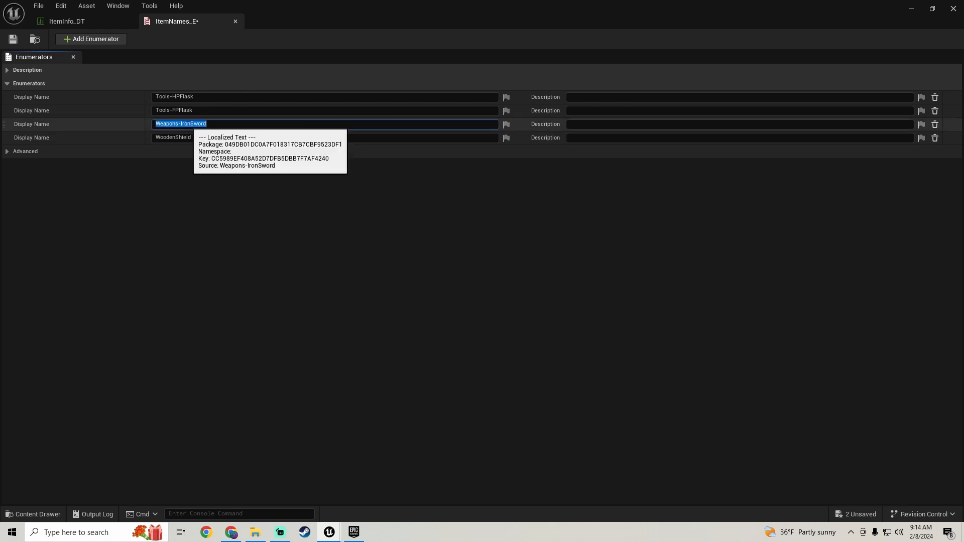
left_click(64, 22)
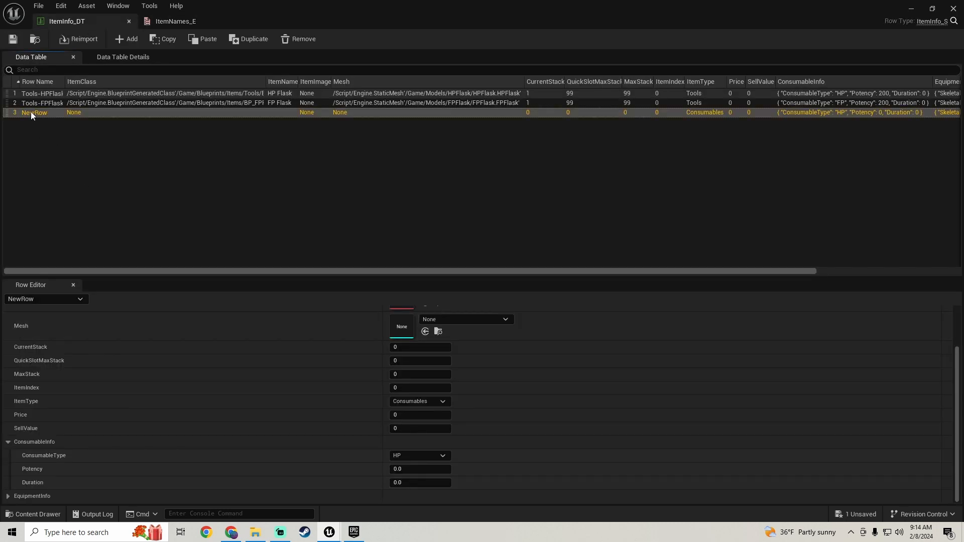
double_click(31, 113)
type("IronSword")
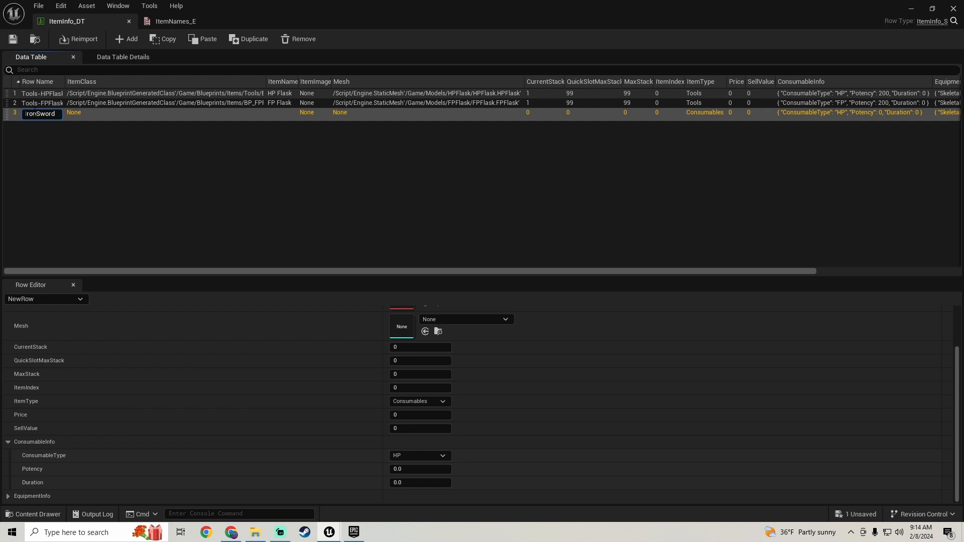
type("Weapons-")
key("Return")
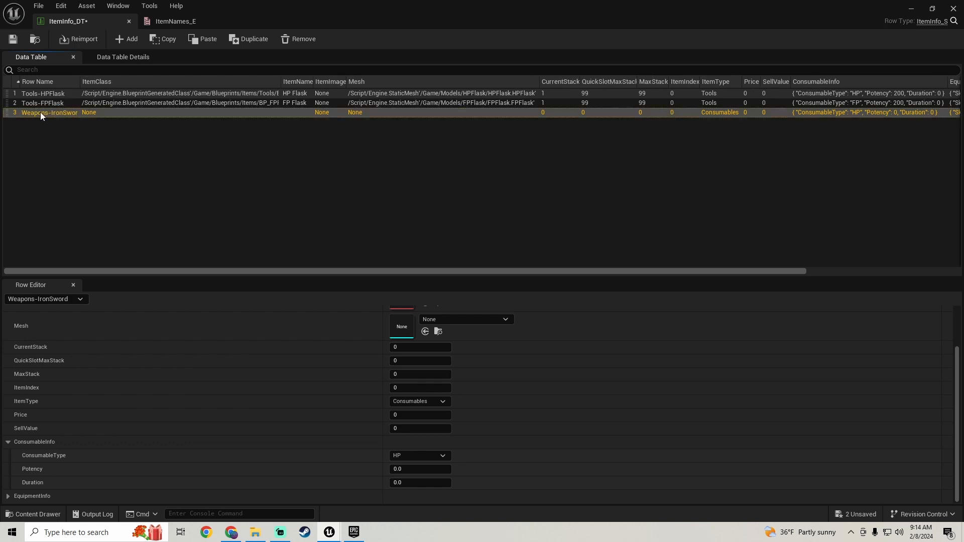
left_click(13, 40)
scroll(273, 411, "up", 3)
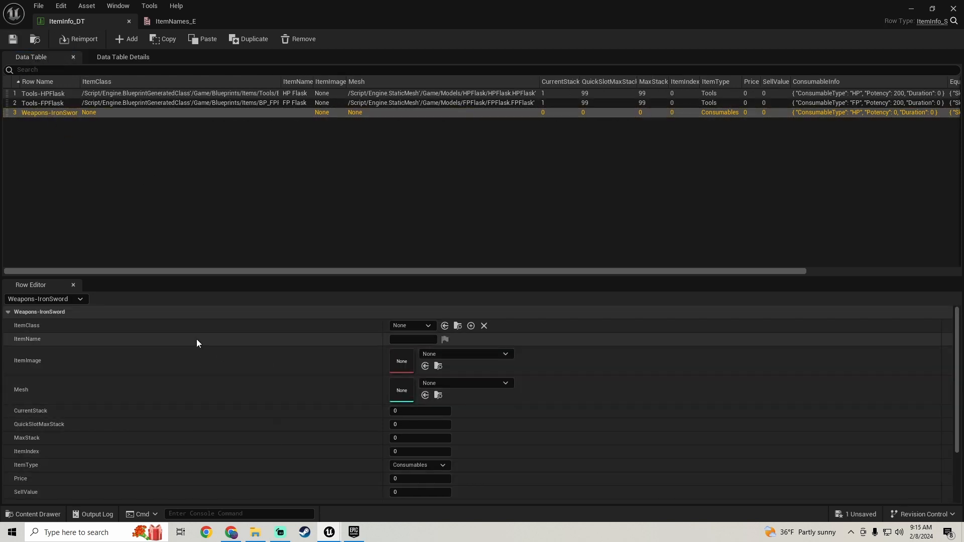
Move BP_FPFlask from the Blueprints Items folder into its Tools subfolder and save all content.
left_click(909, 8)
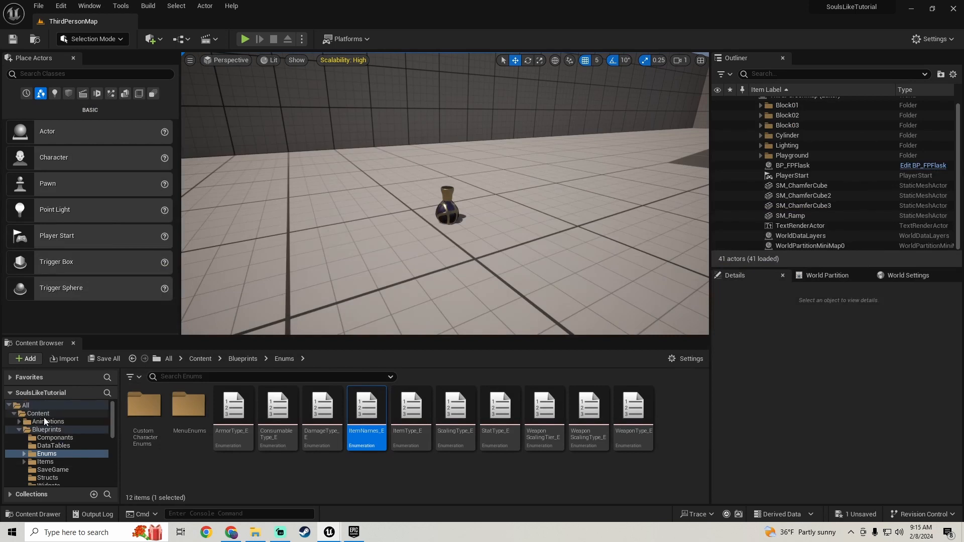
left_click(47, 429)
double_click(286, 416)
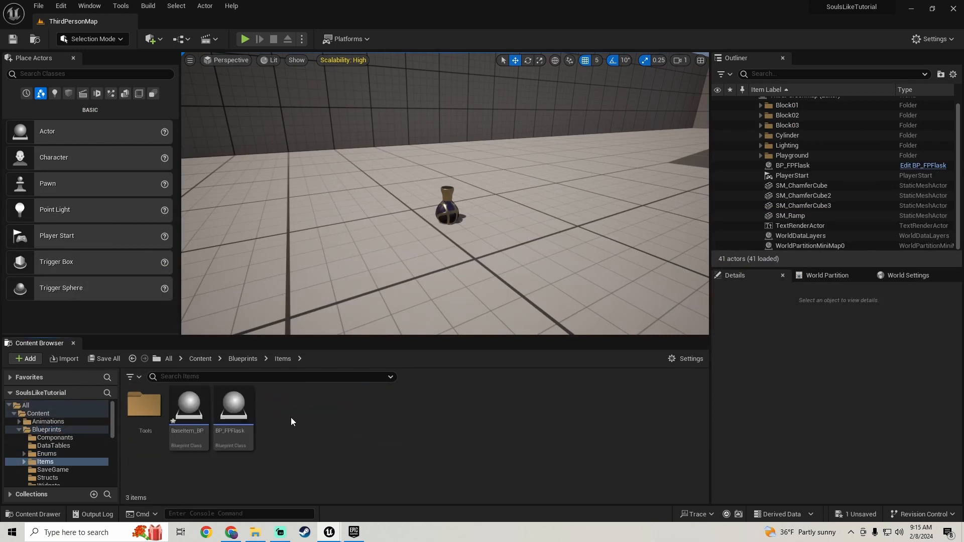
left_click_drag(234, 427, 143, 414)
left_click(162, 435)
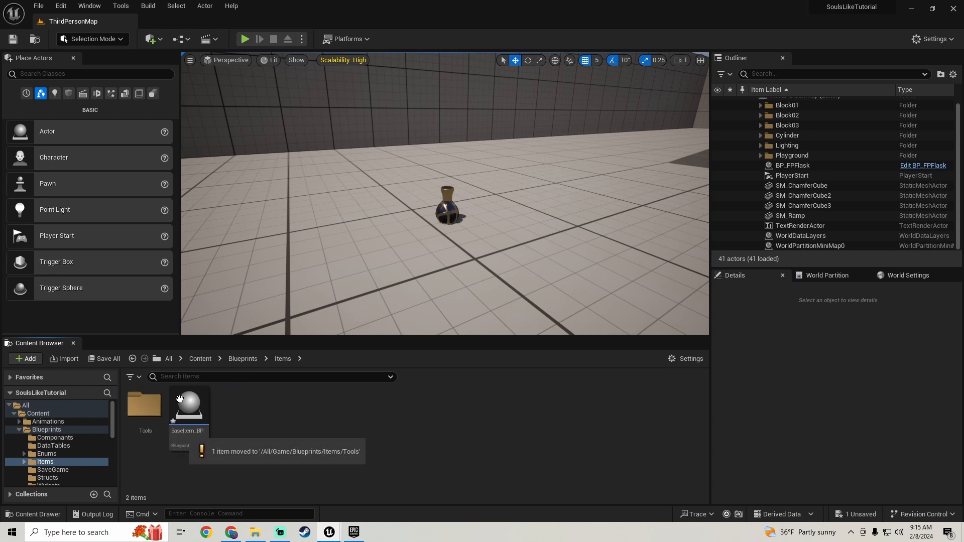
left_click(104, 359)
left_click(542, 381)
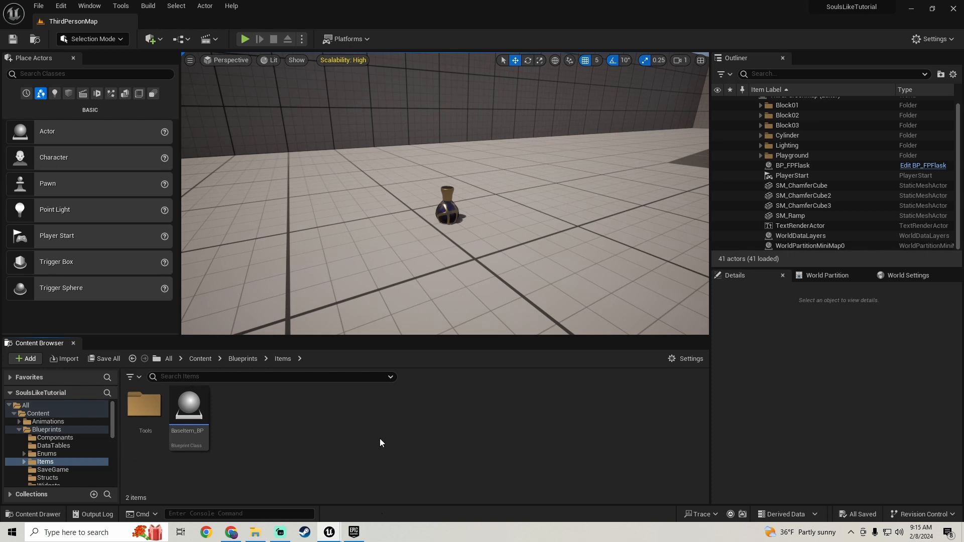
Create a child blueprint class of BaseItem_BP named BP_IronSword in the Items folder.
right_click(203, 449)
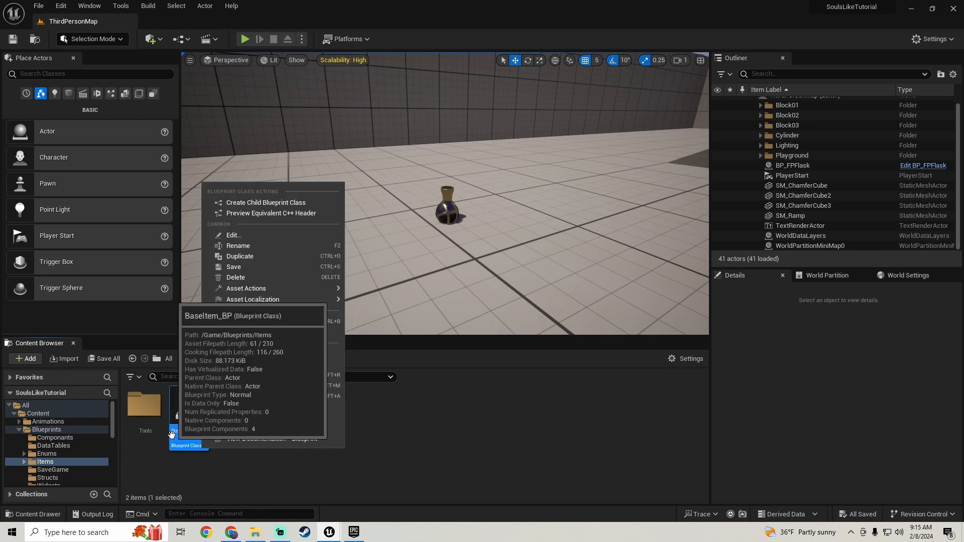
left_click(274, 203)
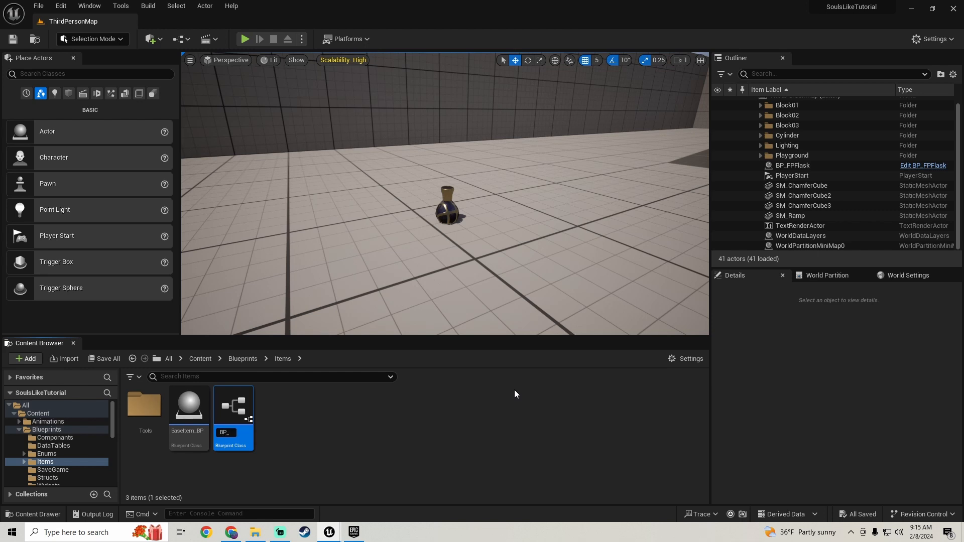
type("BP_IronSword")
key("Return")
Open BP_IronSword and set its Item Name default to Weapons-IronSword.
double_click(236, 409)
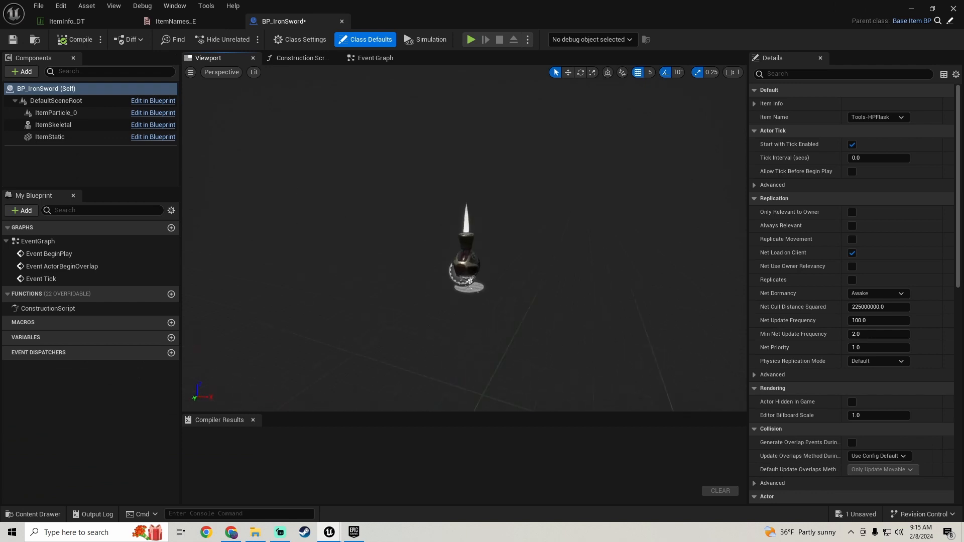
left_click(879, 117)
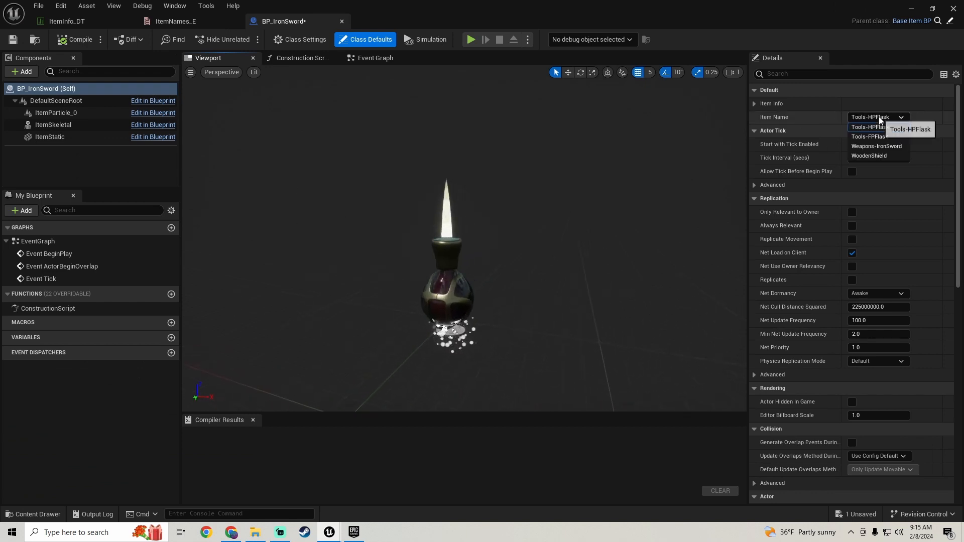
left_click(873, 149)
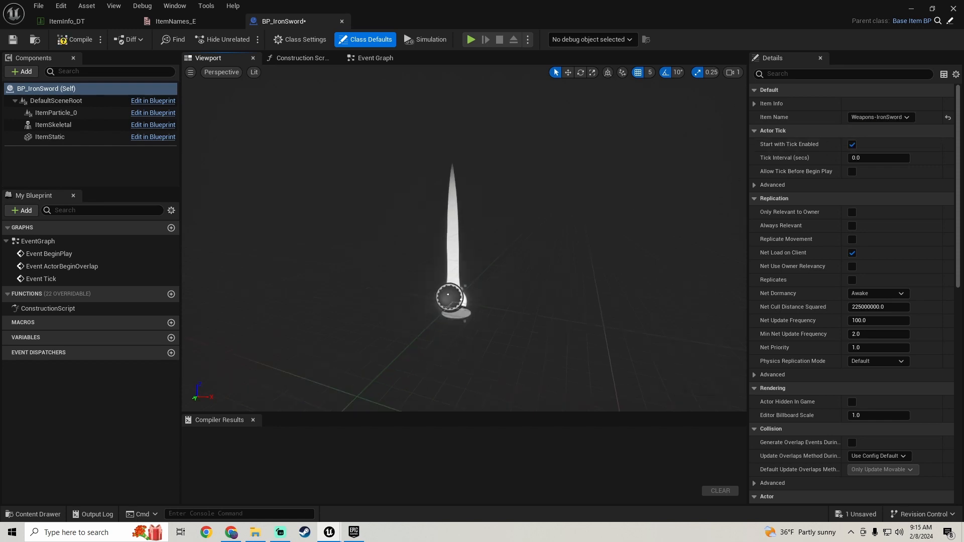
Turn off Visible for the ItemParticle_0 component of BP_IronSword, then compile and save the blueprint.
left_click(54, 112)
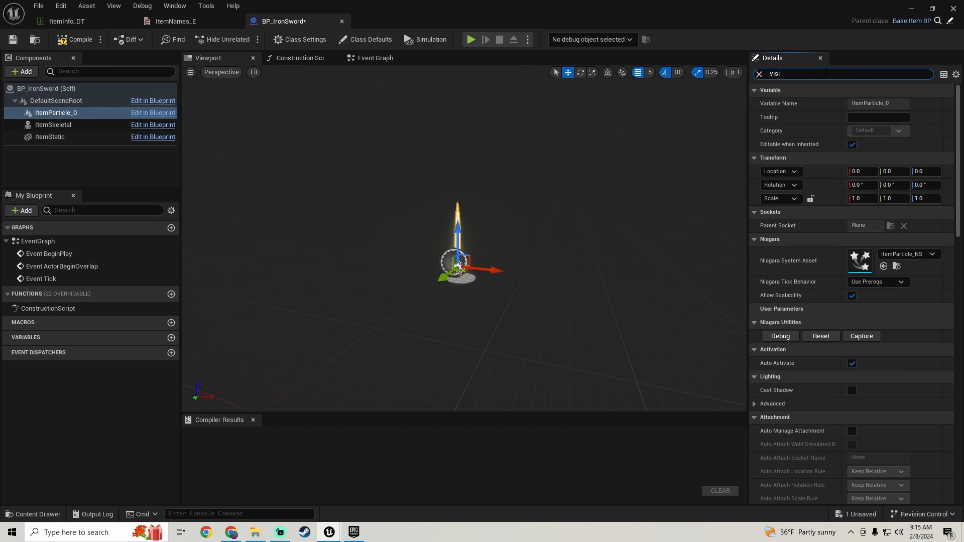
left_click(852, 104)
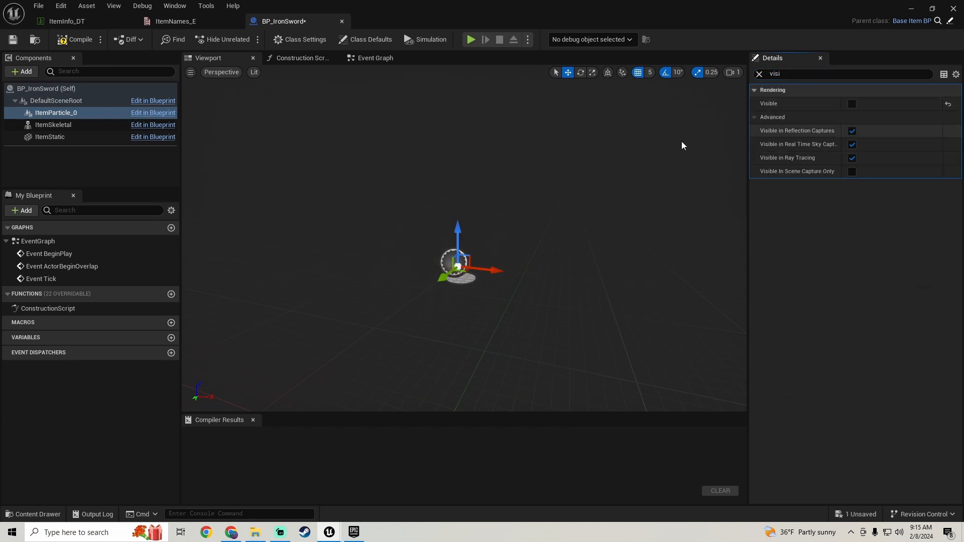
left_click(60, 38)
left_click(12, 39)
right_click_drag(479, 183, 502, 179)
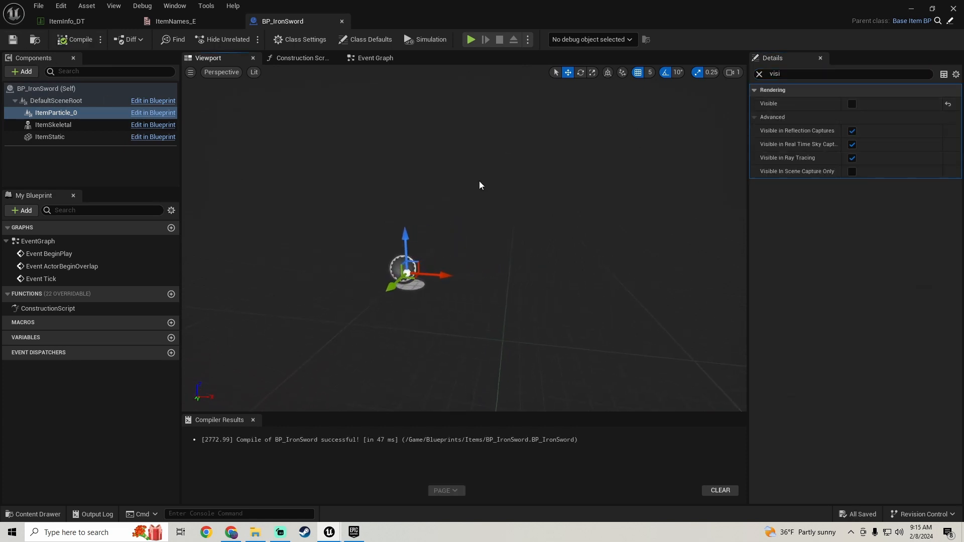
Set the ItemClass of the Weapons-IronSword row in ItemInfo_DT to BP_IronSword.
left_click(66, 21)
left_click(400, 325)
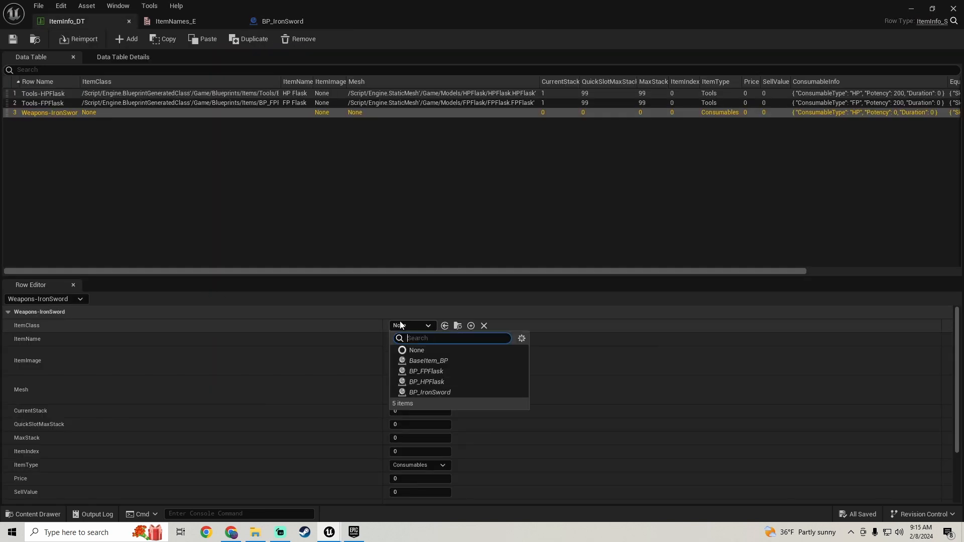
left_click(425, 392)
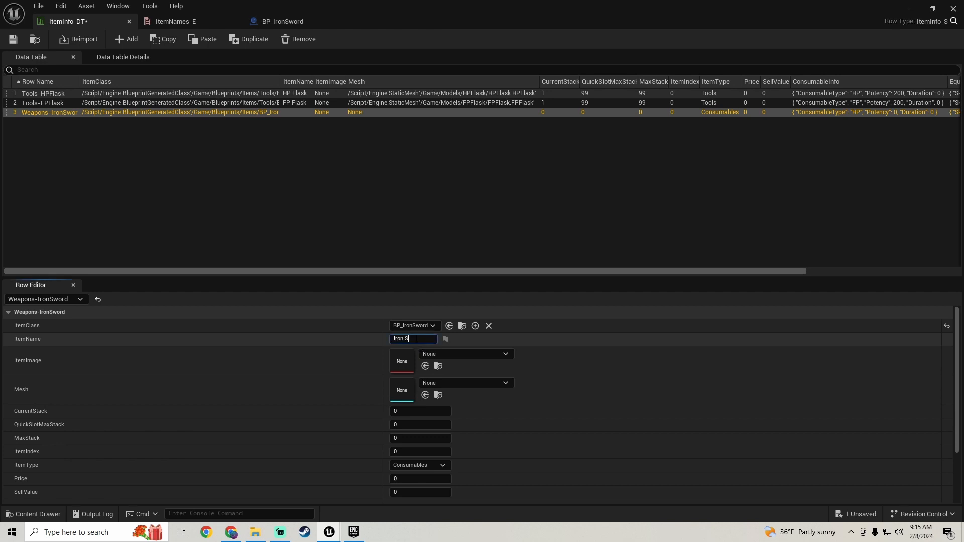
Set the ItemName of the Weapons-IronSword row to Iron Sword and save ItemInfo_DT.
key("Return")
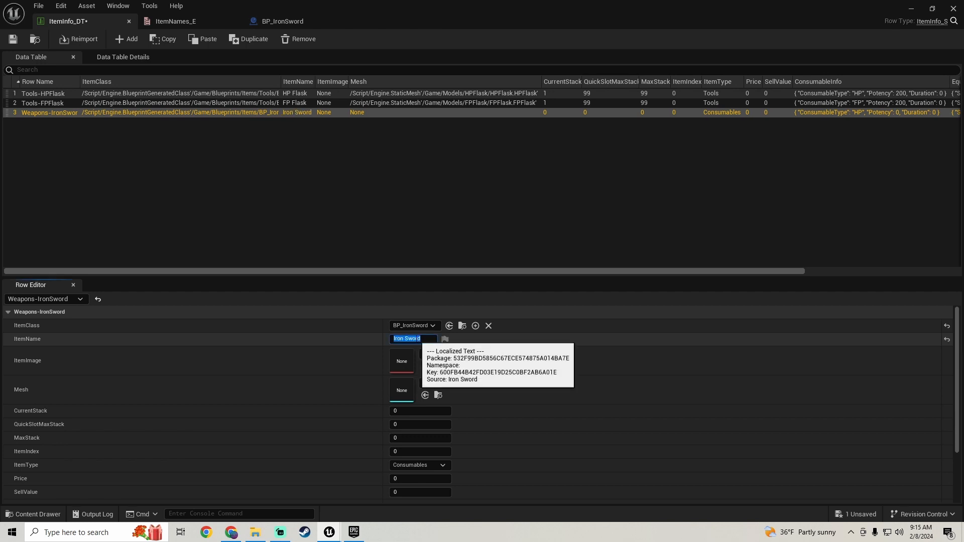
left_click(10, 41)
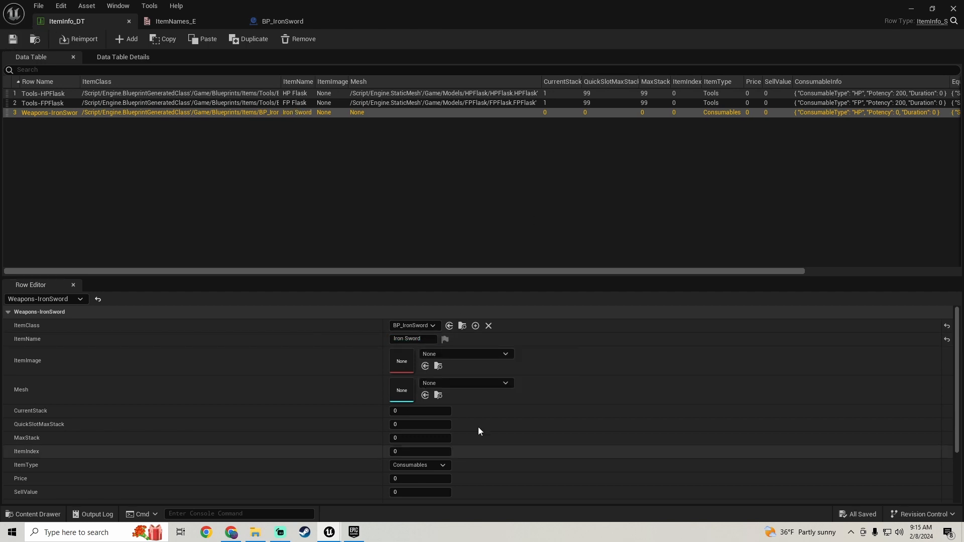
Shrink the data table window and browse the main editor's content to InfinityBladeWeapons/Weapons/Blade/Swords/Blade_HeroSword11.
left_click(932, 8)
left_click_drag(477, 100, 603, 46)
left_click(23, 429)
scroll(60, 437, "down", 3)
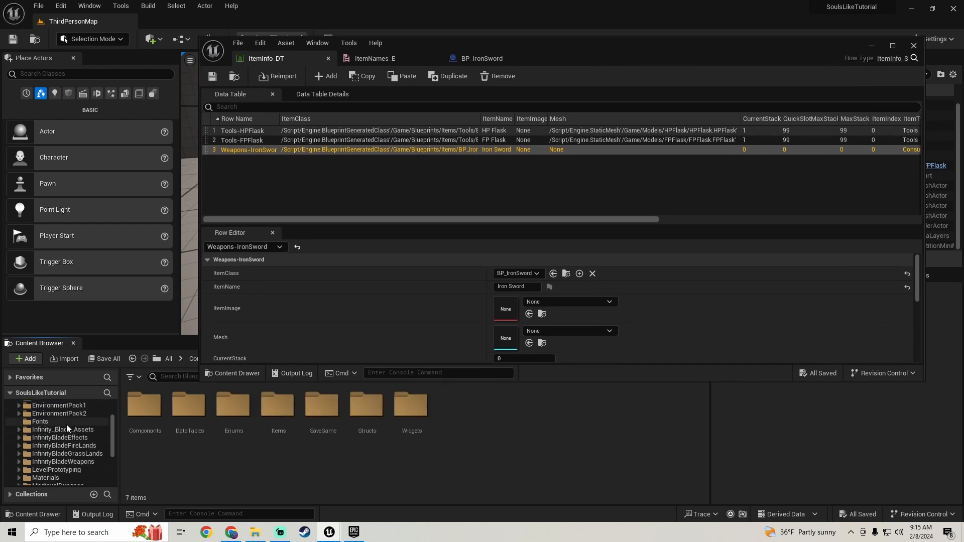
left_click(65, 462)
double_click(232, 414)
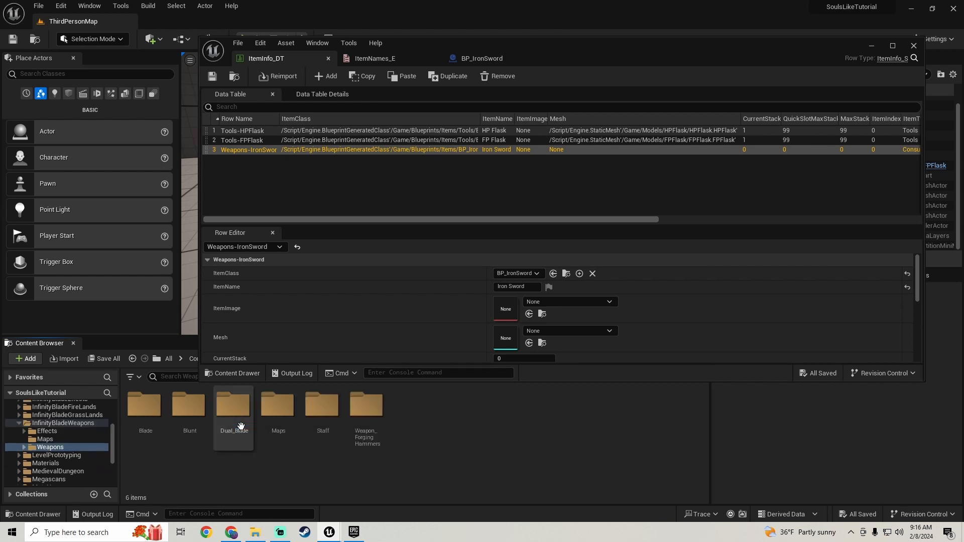
left_click(158, 426)
double_click(159, 426)
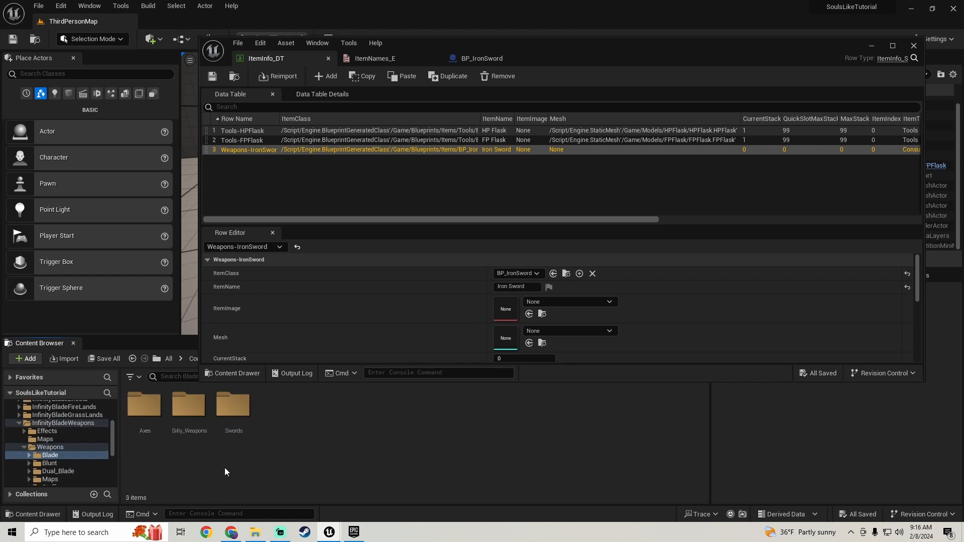
double_click(233, 407)
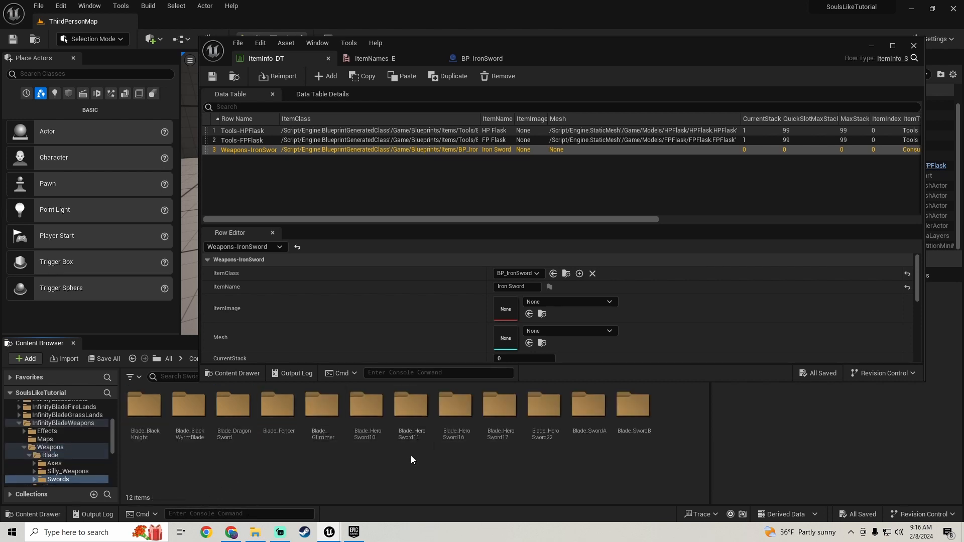
double_click(410, 407)
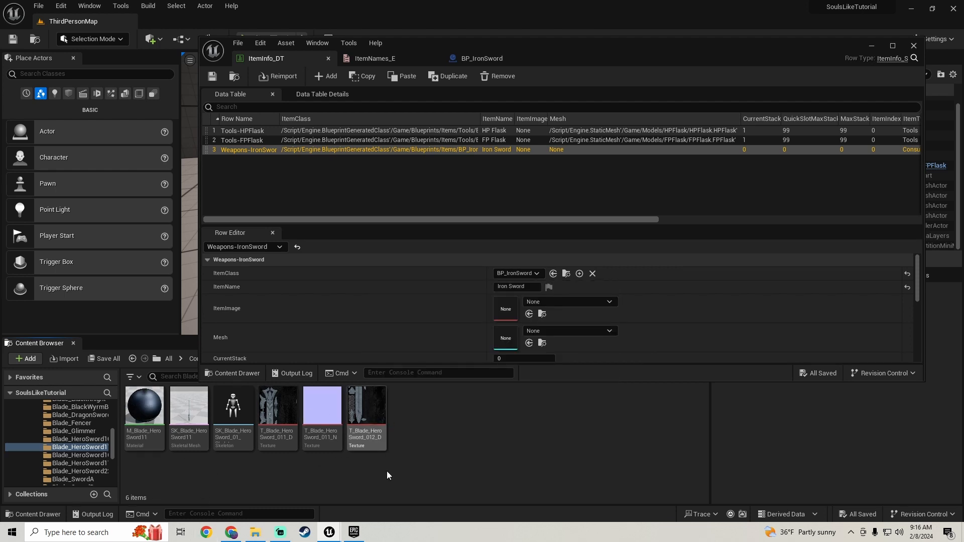
Expand the EquipmentInfo section of the Weapons-IronSword row down to its SkeletalMesh setting.
scroll(370, 311, "down", 2)
scroll(370, 311, "down", 3)
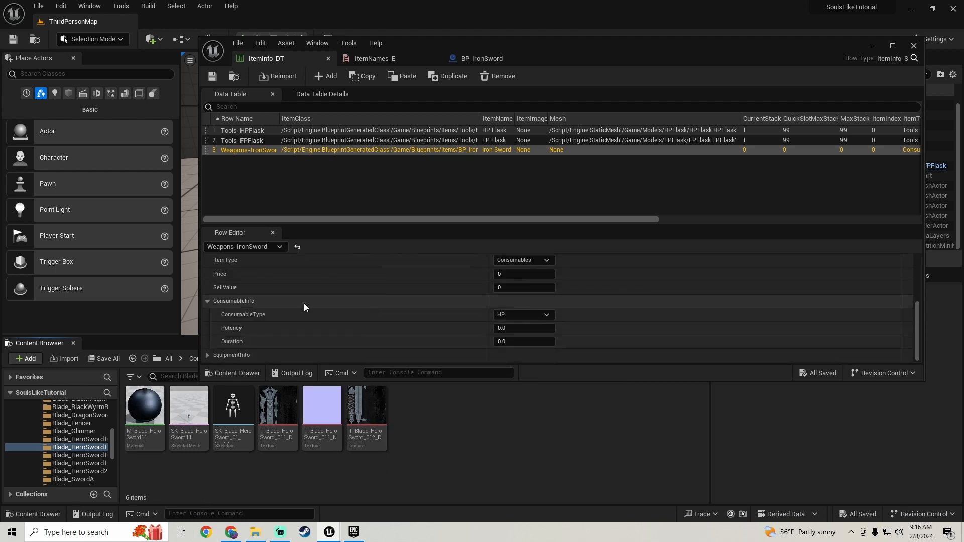
left_click(207, 355)
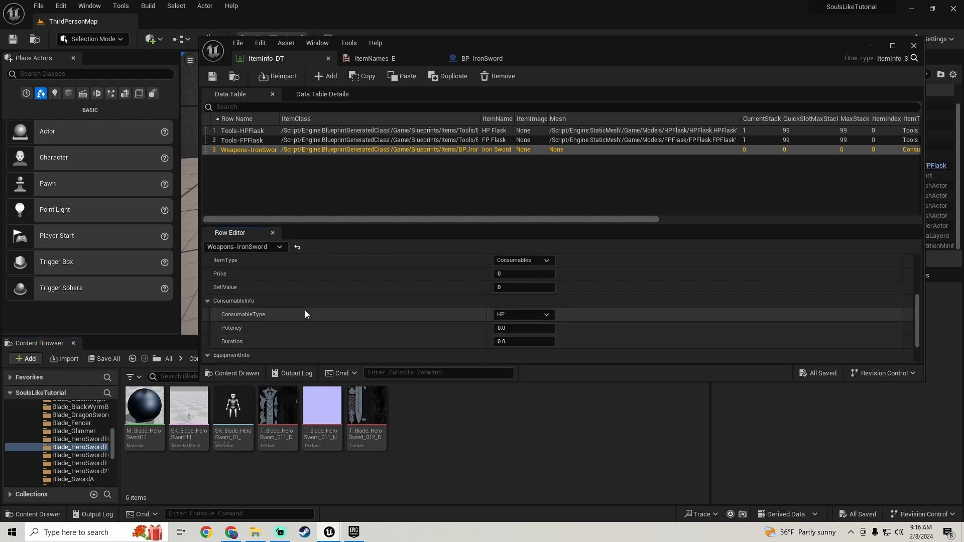
scroll(305, 309, "down", 2)
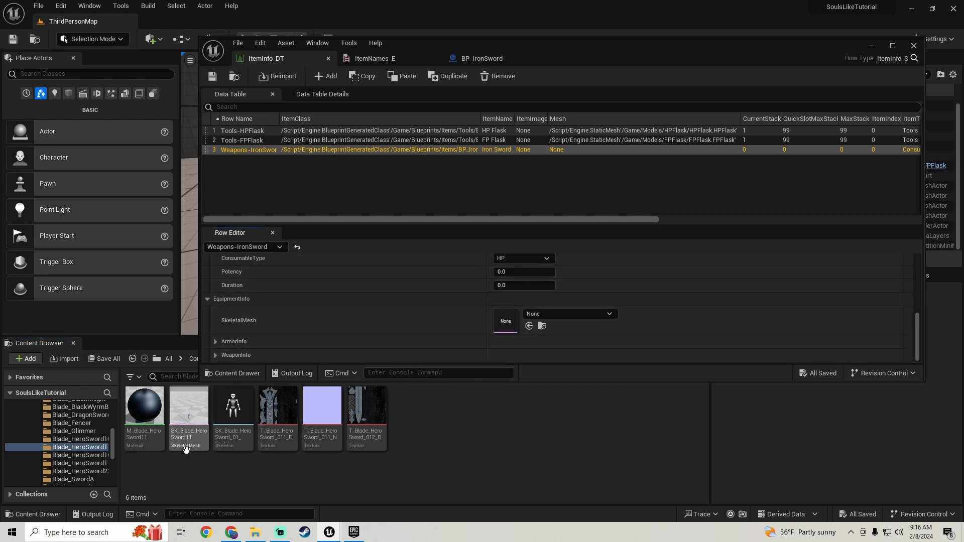
left_click_drag(186, 440, 186, 435)
left_click(546, 418)
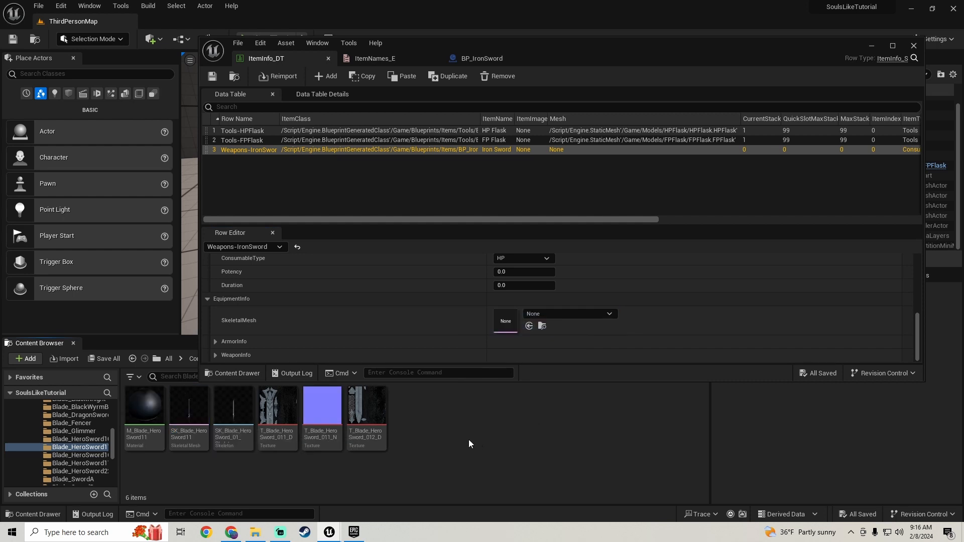
Open the skeletal mesh SK_Blade_HeroSword11 and inspect the sword in its preview.
double_click(186, 438)
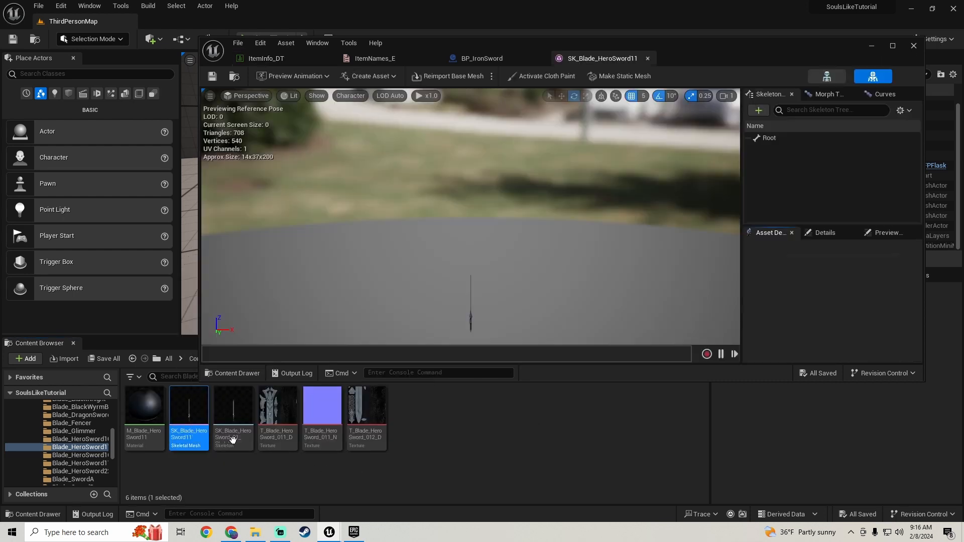
left_click_drag(565, 190, 565, 189)
left_click_drag(466, 258, 466, 258)
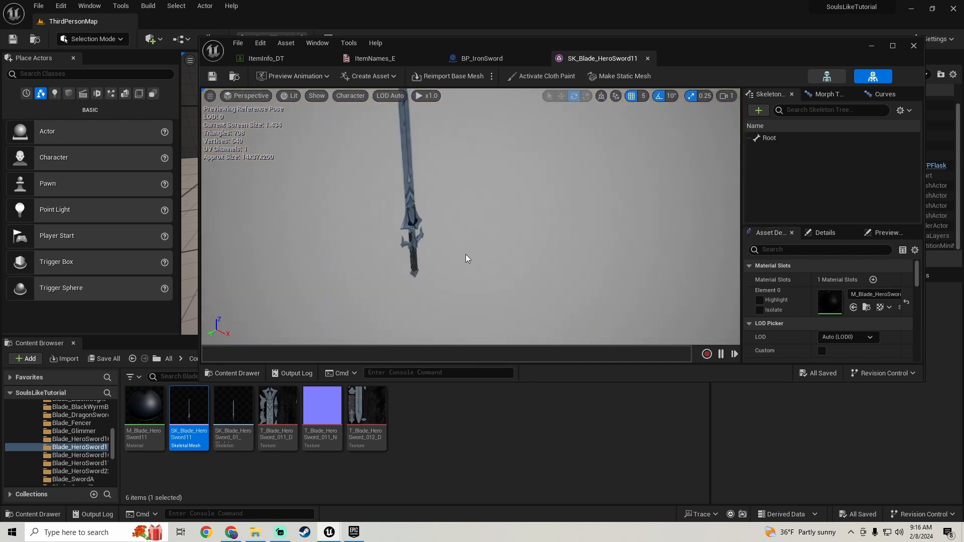
Convert the skeletal mesh to a static mesh named SM_IronSword in the Blade_HeroSword11 folder and save all content.
left_click(619, 76)
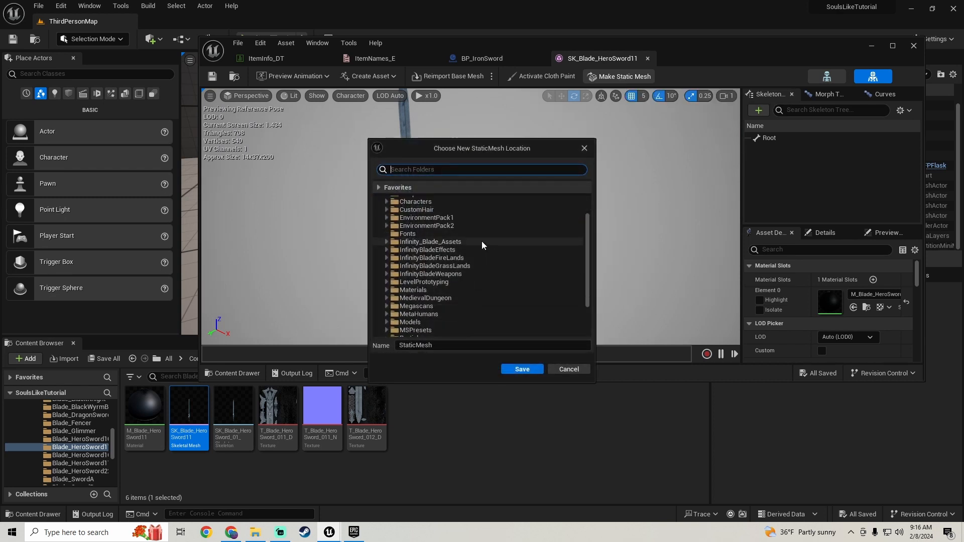
scroll(481, 241, "down", 2)
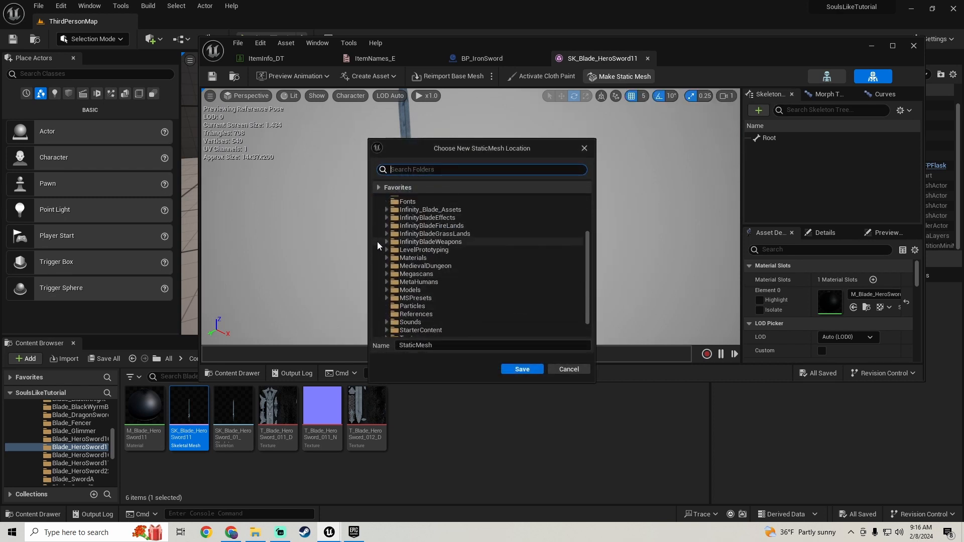
left_click(386, 242)
left_click(391, 267)
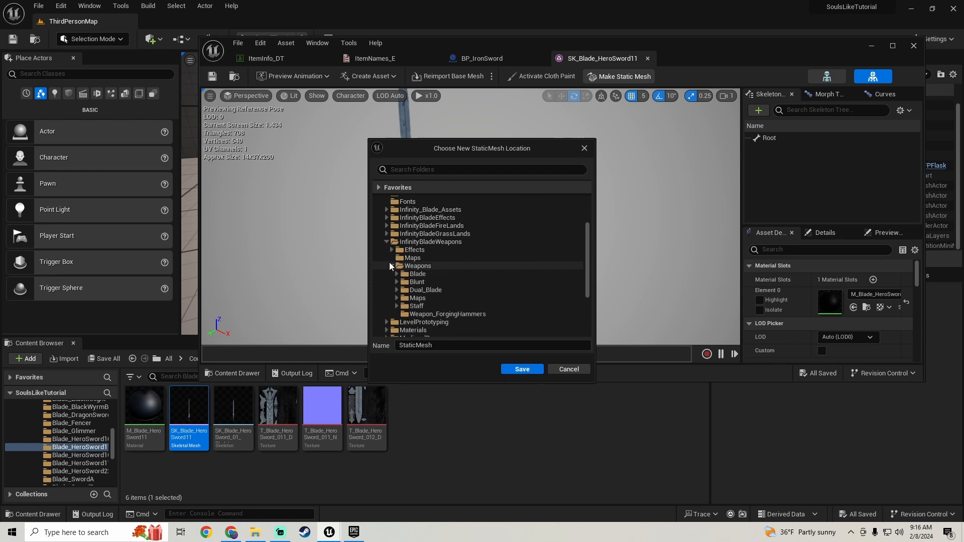
left_click(397, 274)
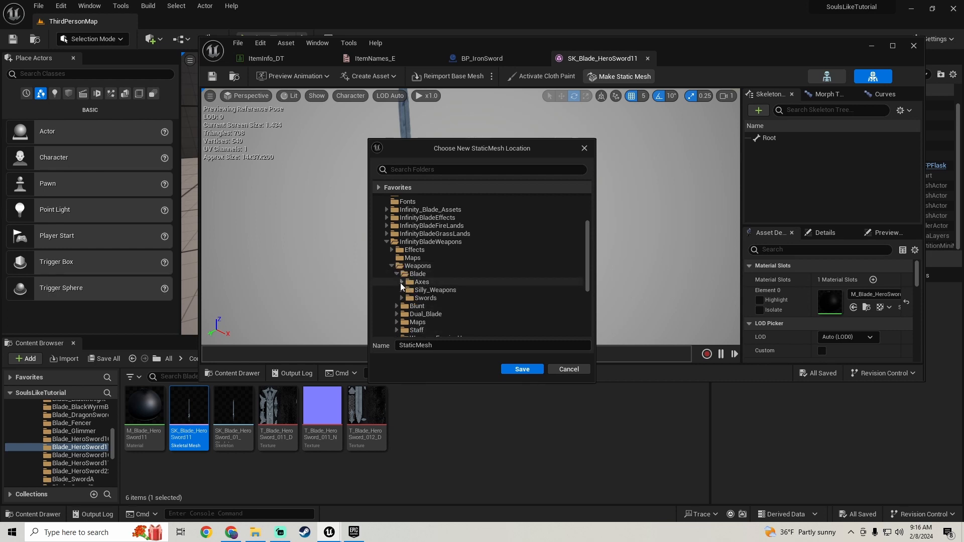
left_click(402, 298)
scroll(432, 321, "down", 3)
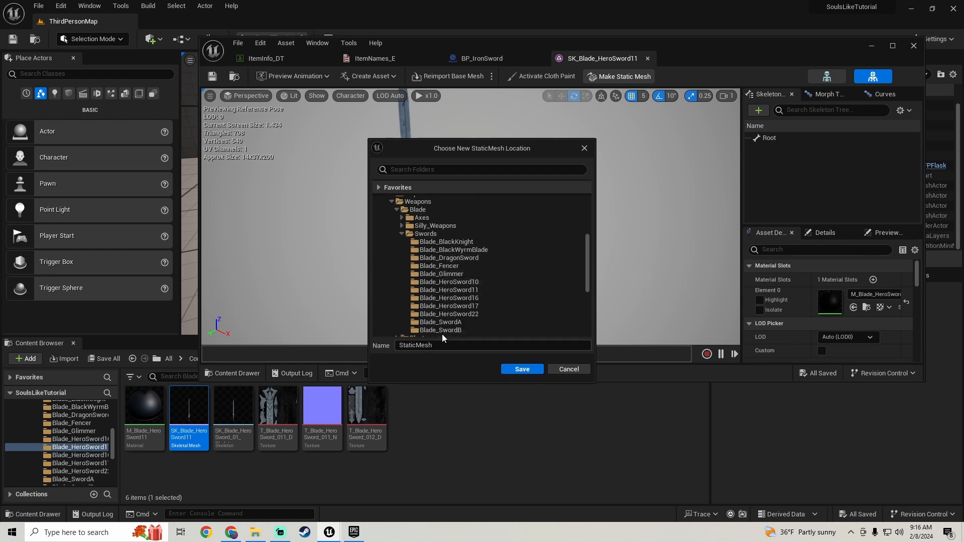
left_click(449, 290)
left_click(432, 345)
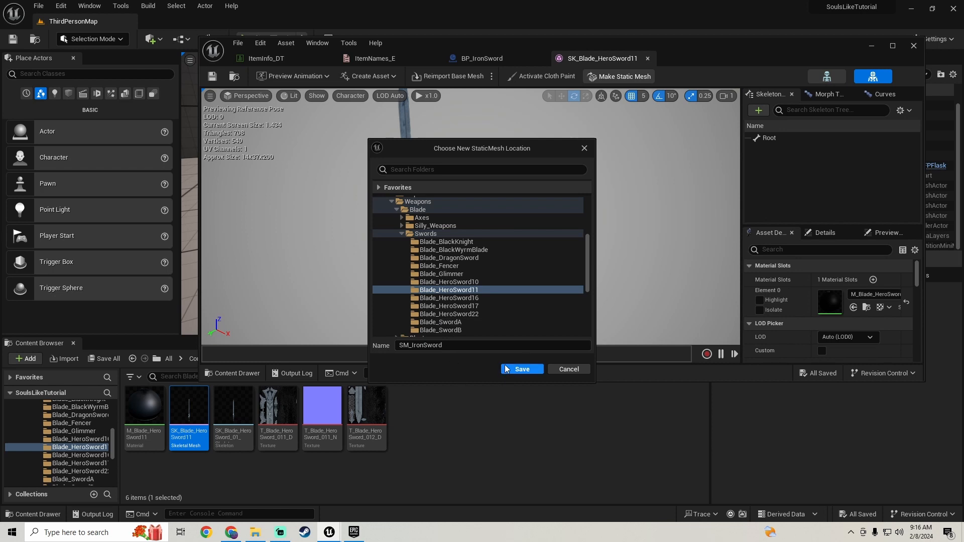
left_click(522, 370)
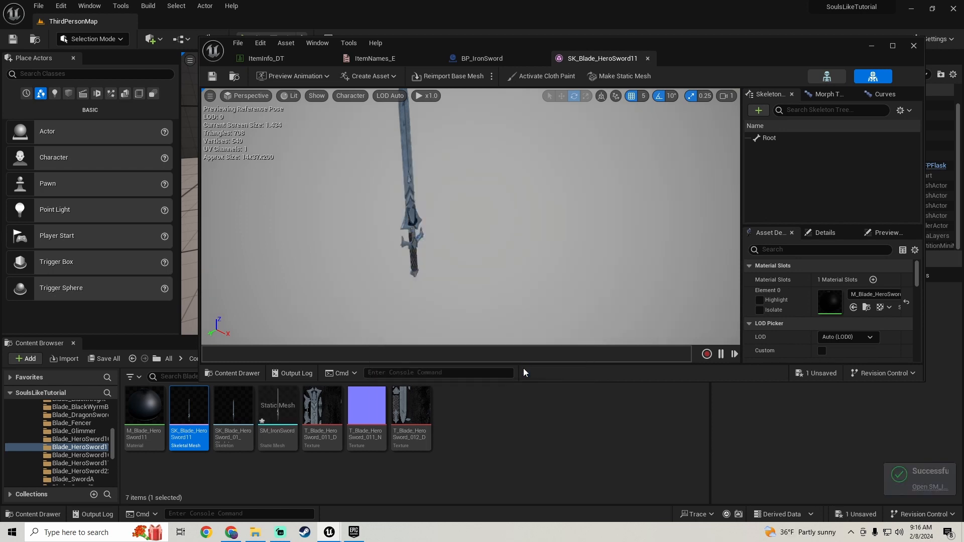
left_click(106, 359)
left_click(557, 381)
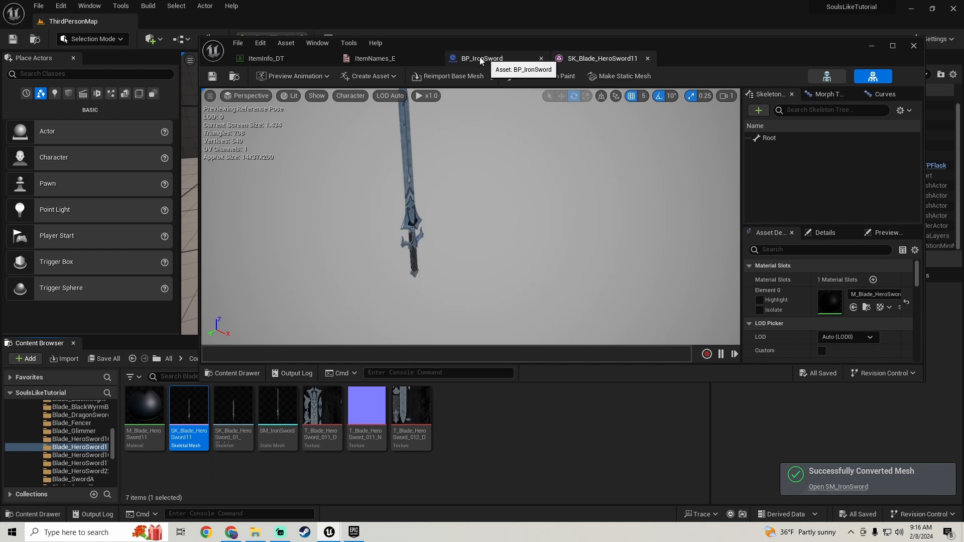
Assign SM_IronSword as the Mesh of the Weapons-IronSword row in ItemInfo_DT and save the table.
left_click(265, 59)
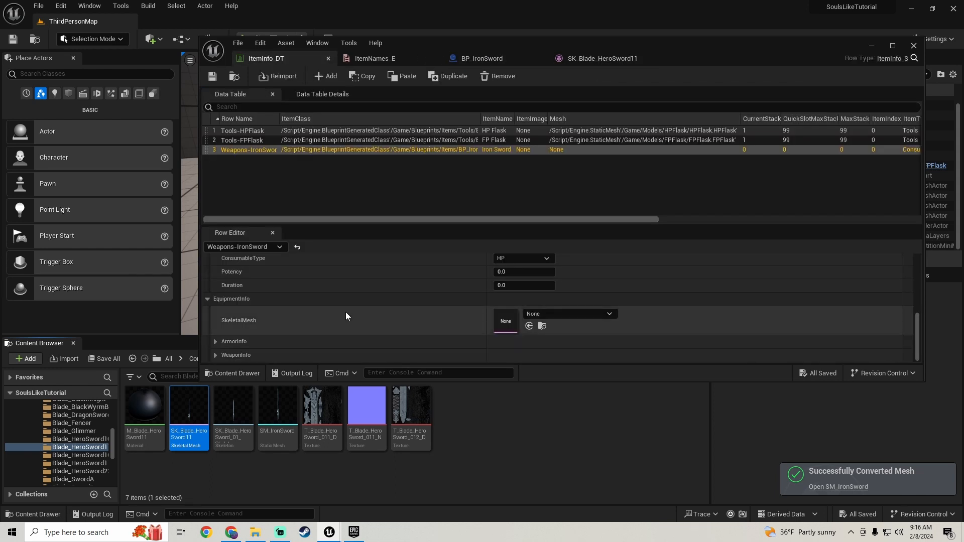
scroll(346, 313, "up", 5)
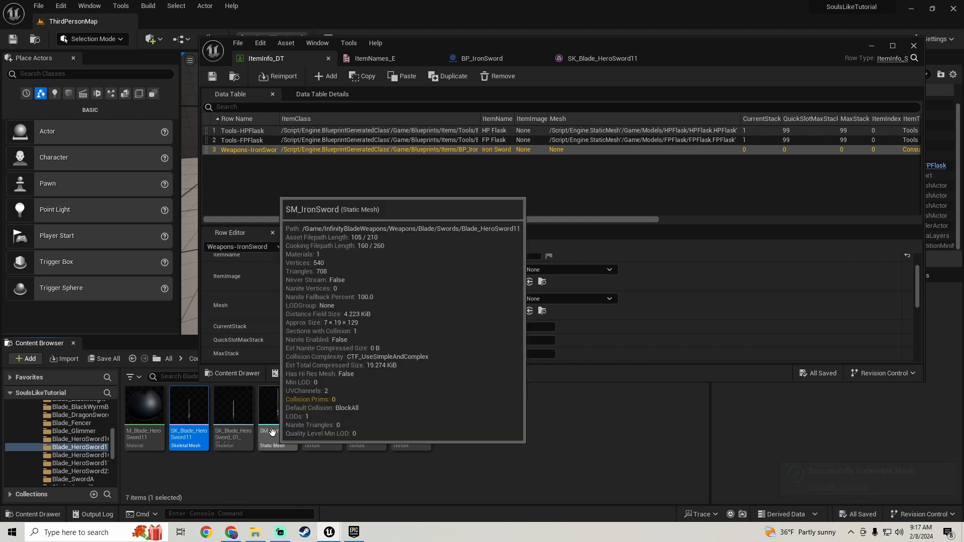
left_click_drag(272, 433, 502, 307)
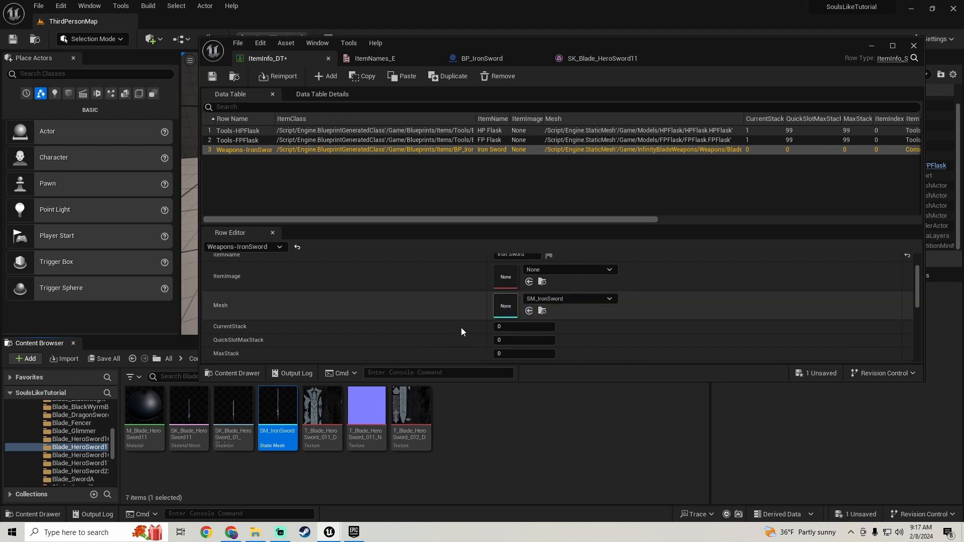
left_click(106, 359)
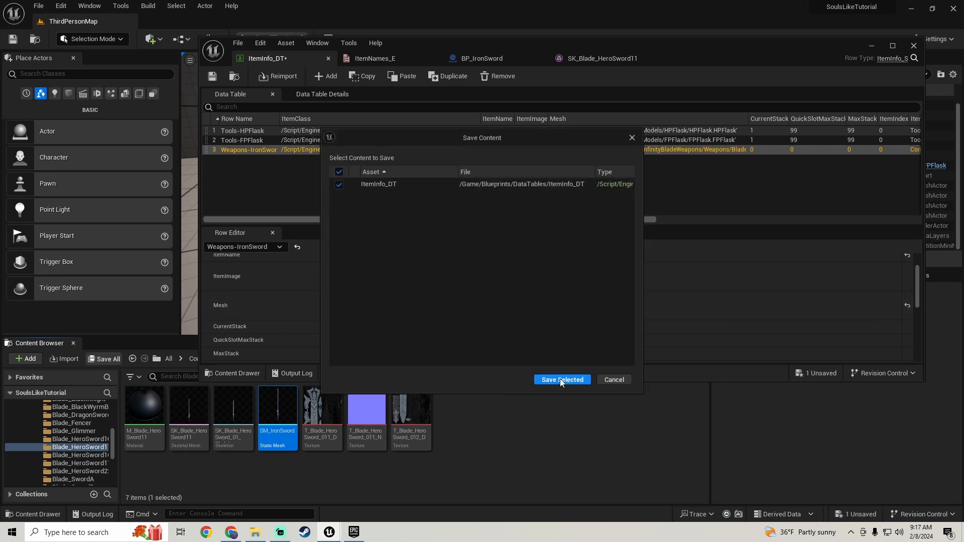
left_click(561, 380)
Set CurrentStack, QuickSlotMaxStack and MaxStack of the Weapons-IronSword row to 1.
left_click(523, 328)
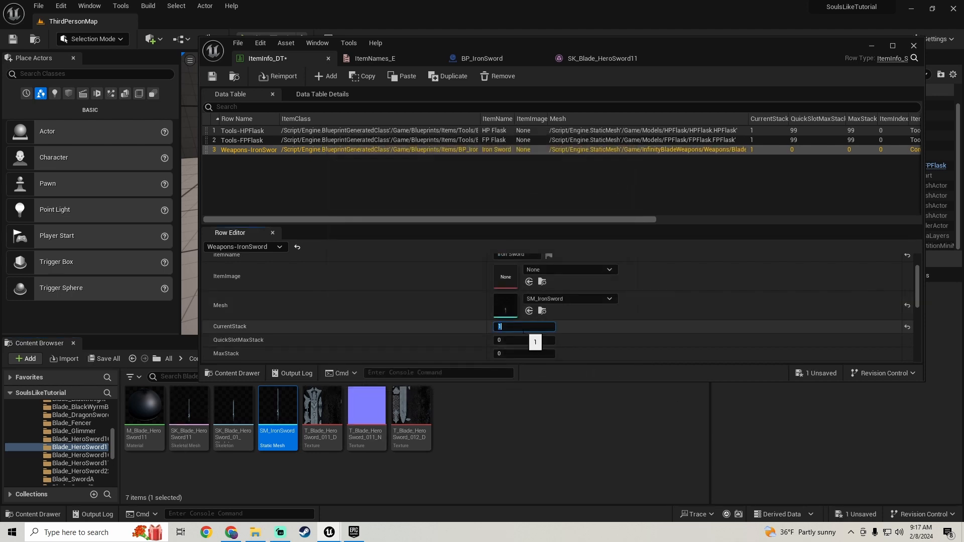
scroll(463, 298, "down", 1)
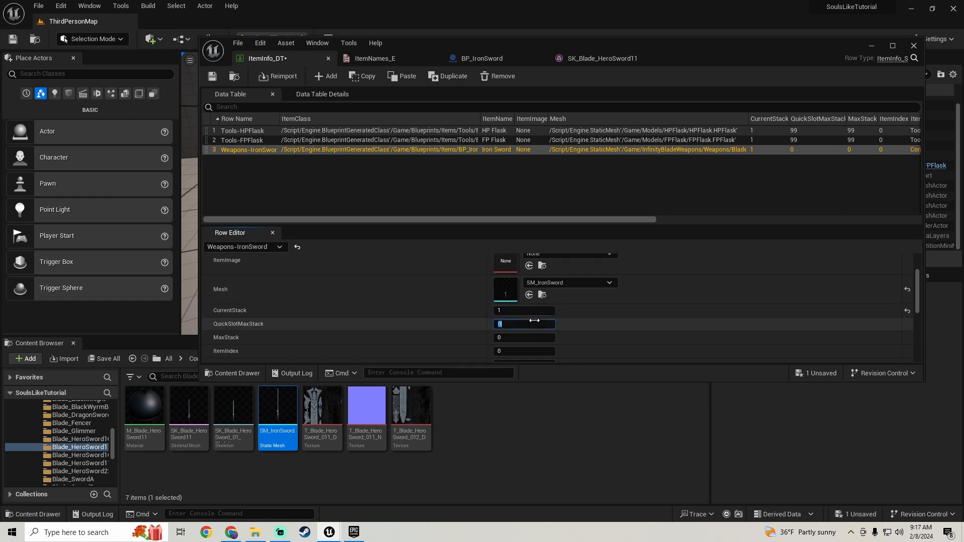
left_click(522, 337)
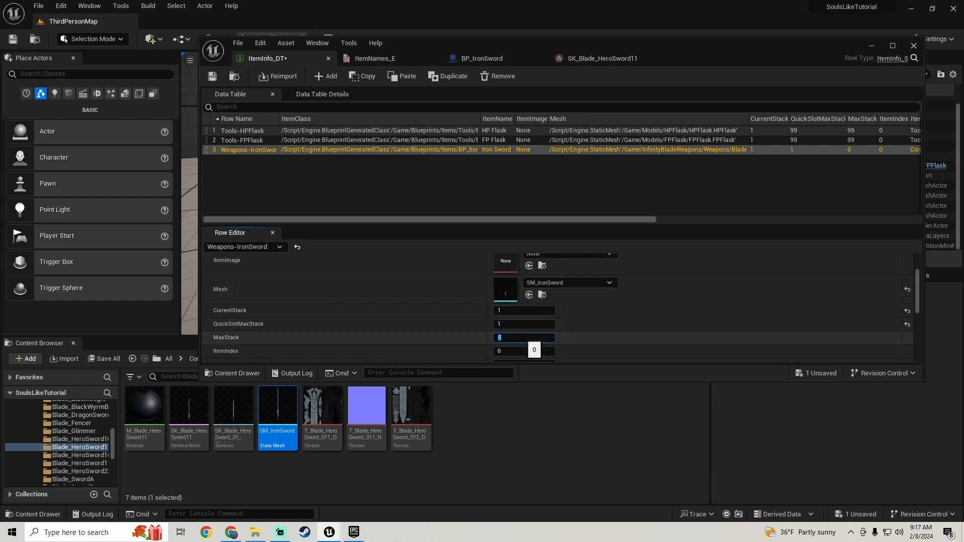
scroll(427, 300, "down", 4)
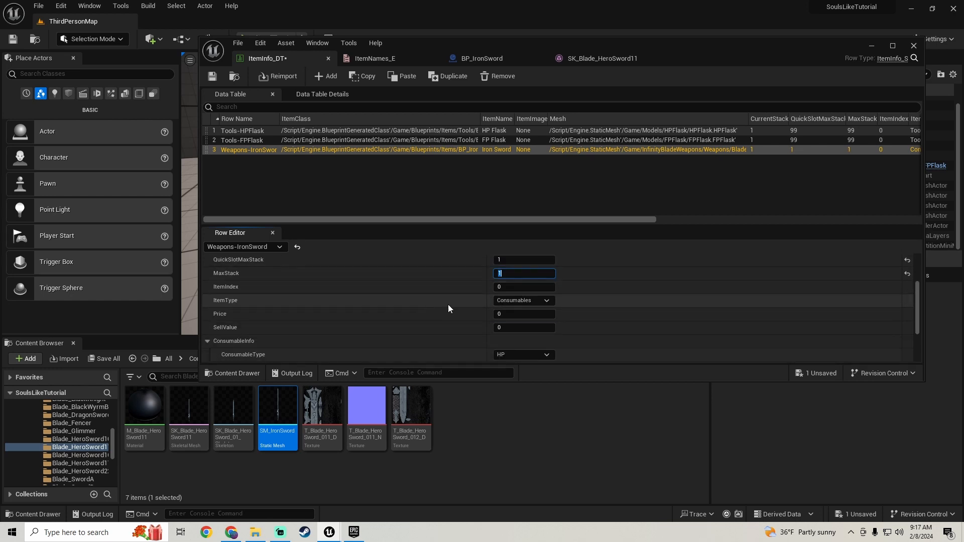
Set the ItemType of the Weapons-IronSword row to MeleeArmaments and save ItemInfo_DT.
left_click(523, 301)
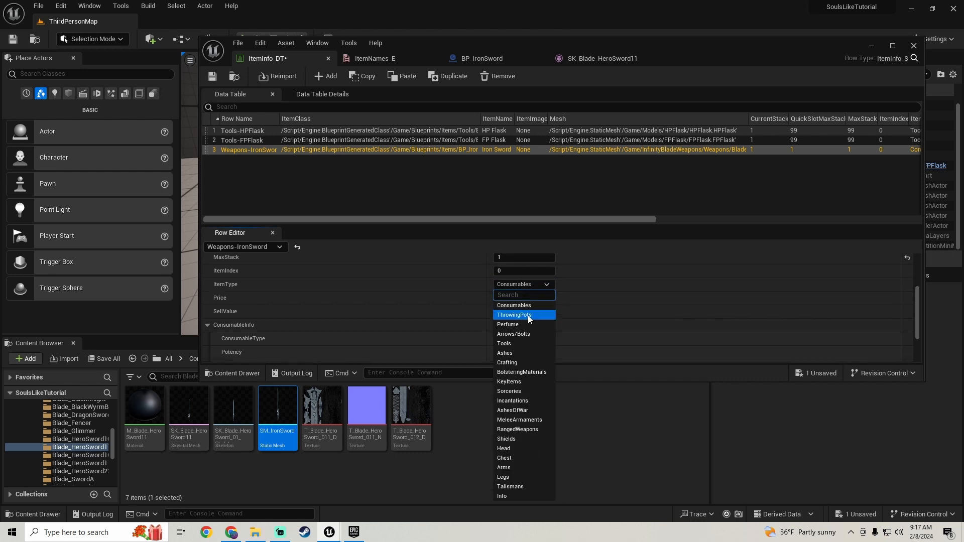
left_click(525, 420)
left_click(105, 360)
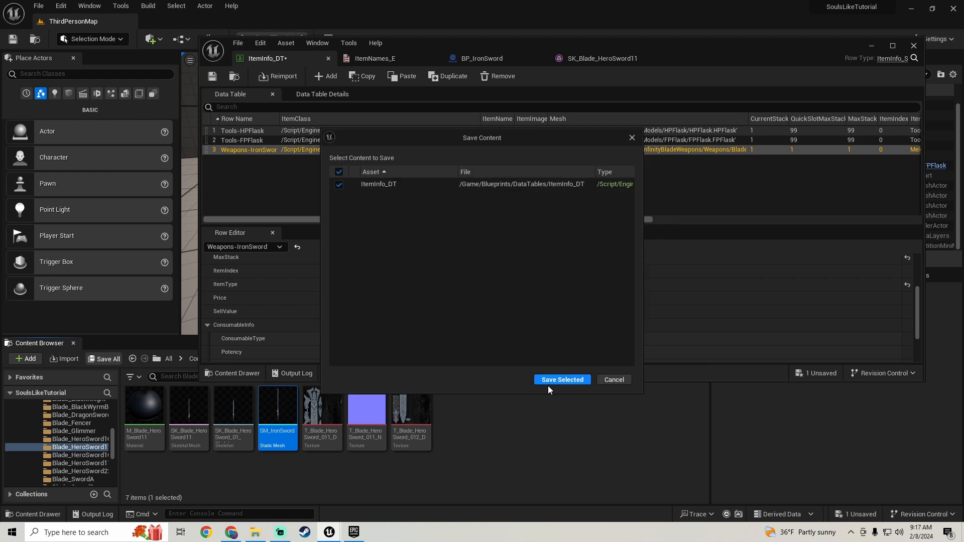
left_click(547, 385)
Set the Weapons-IronSword row's Price to 50 and its SellValue to 40.
left_click(514, 299)
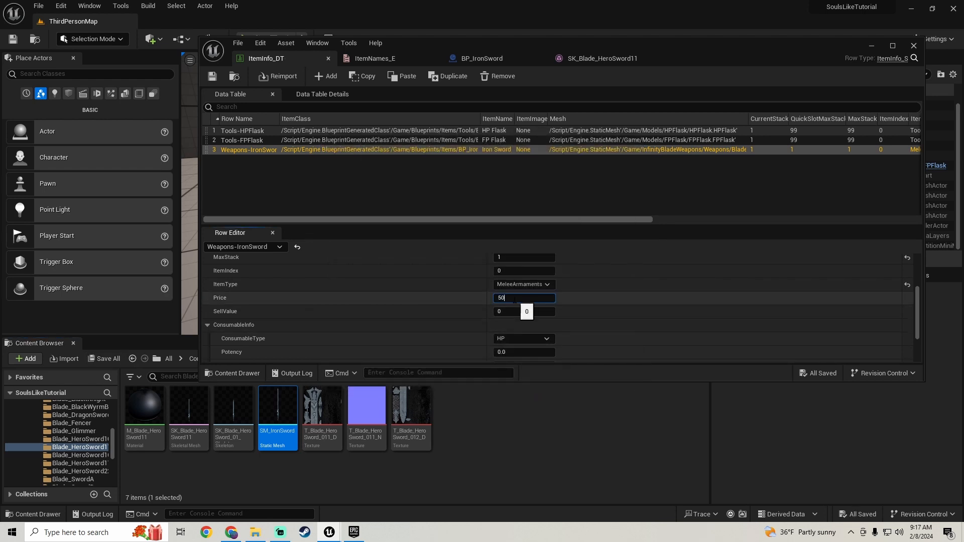
left_click(524, 312)
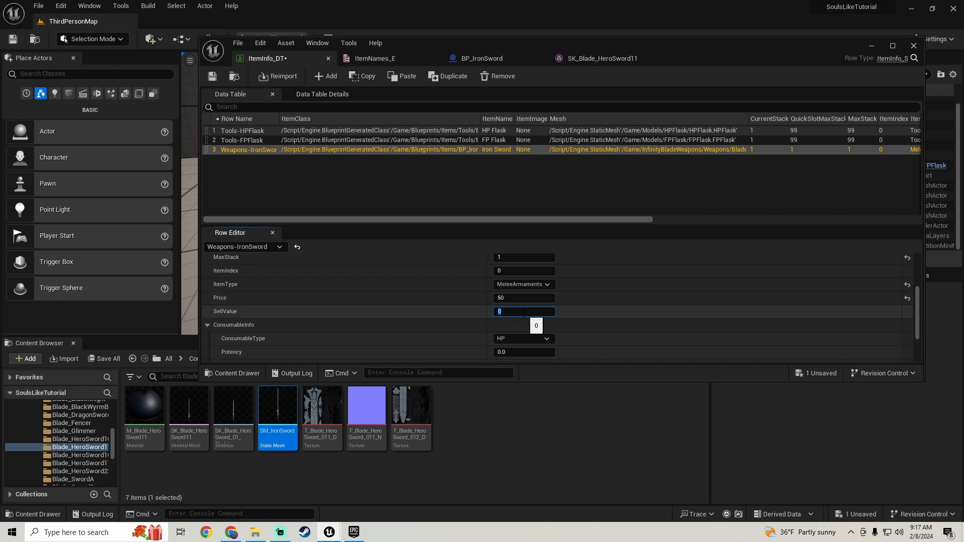
scroll(349, 295, "down", 2)
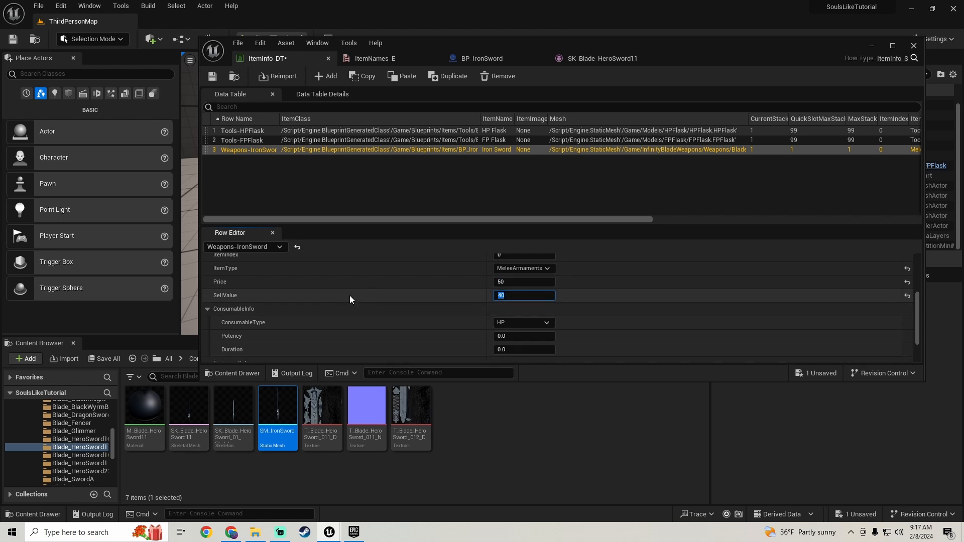
scroll(344, 293, "down", 3)
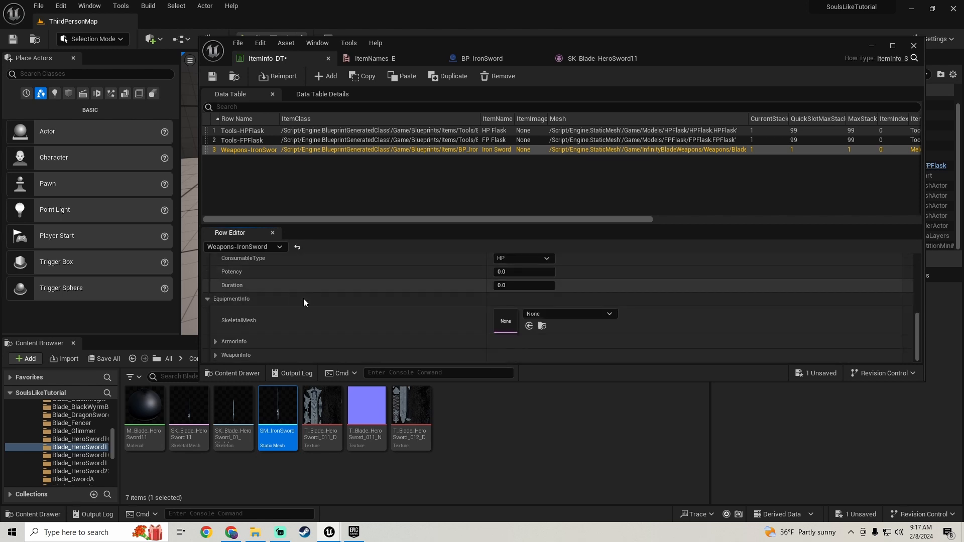
Set the WeaponType in the Weapons-IronSword row's WeaponInfo to StraightSword.
left_click(216, 355)
scroll(276, 302, "down", 3)
scroll(316, 339, "up", 3)
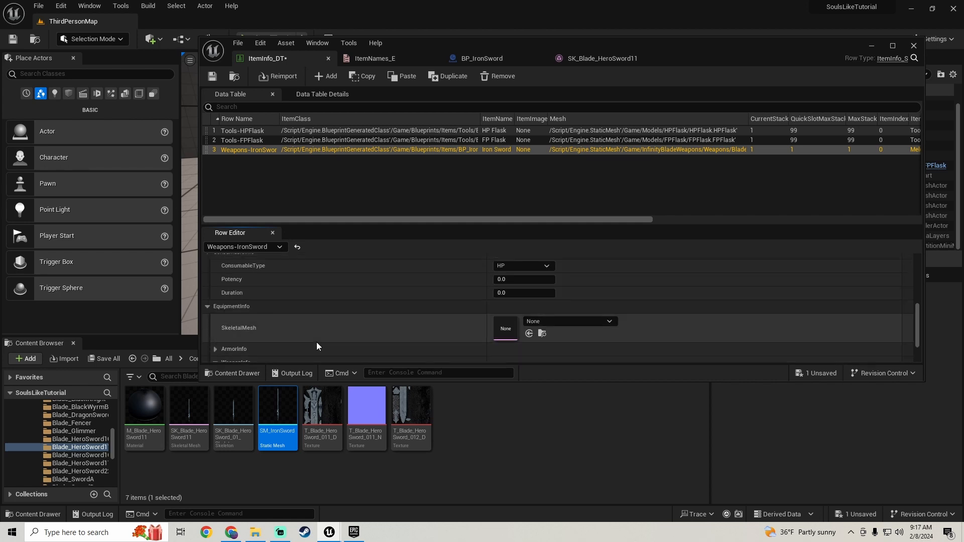
scroll(316, 342, "down", 3)
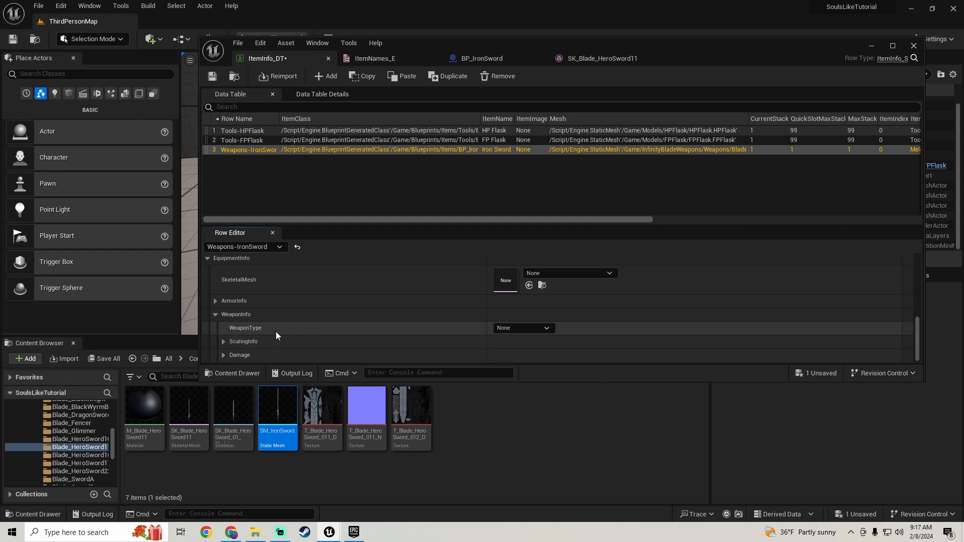
left_click(517, 329)
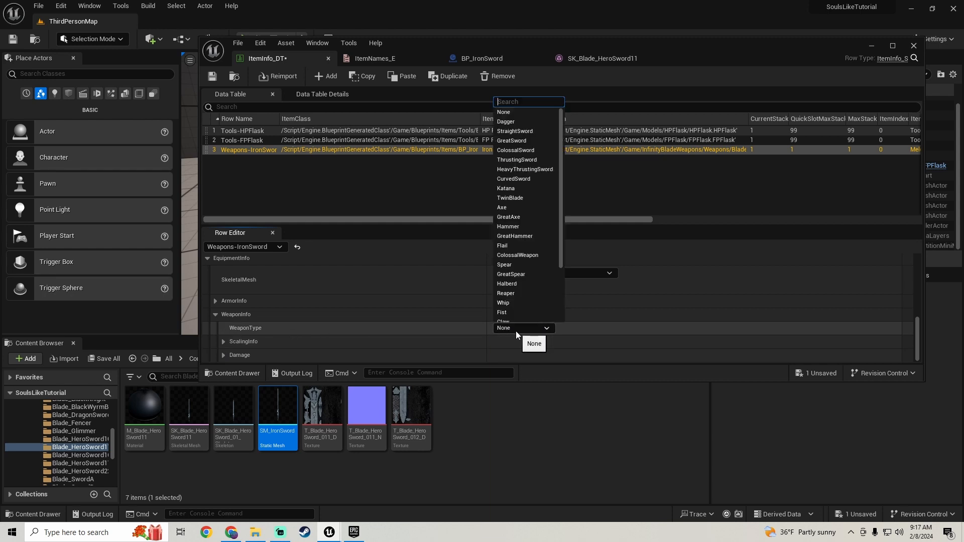
left_click(514, 131)
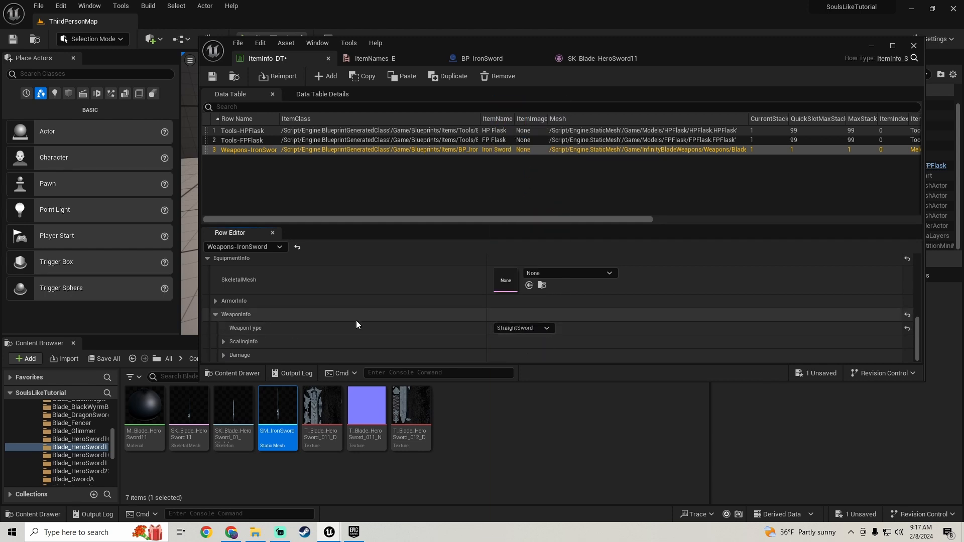
In the row's ScalingInfo, set ScalingType1 to Strength and ScalingTier1 to D.
left_click(224, 341)
scroll(397, 296, "down", 3)
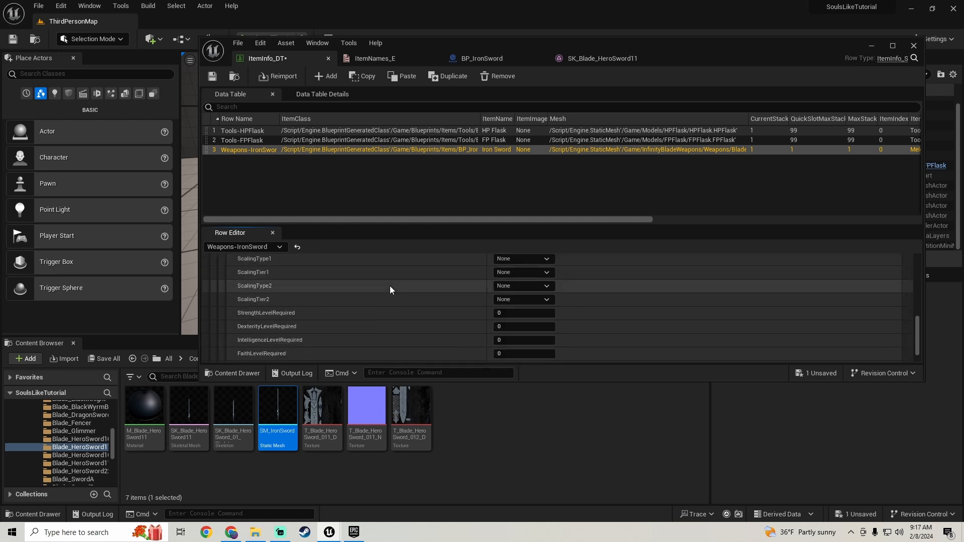
left_click(529, 275)
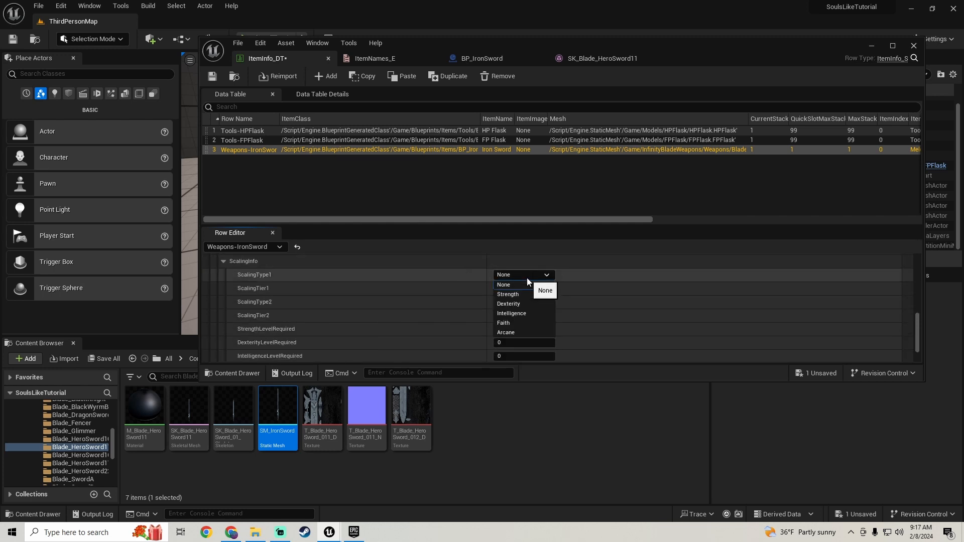
left_click(508, 294)
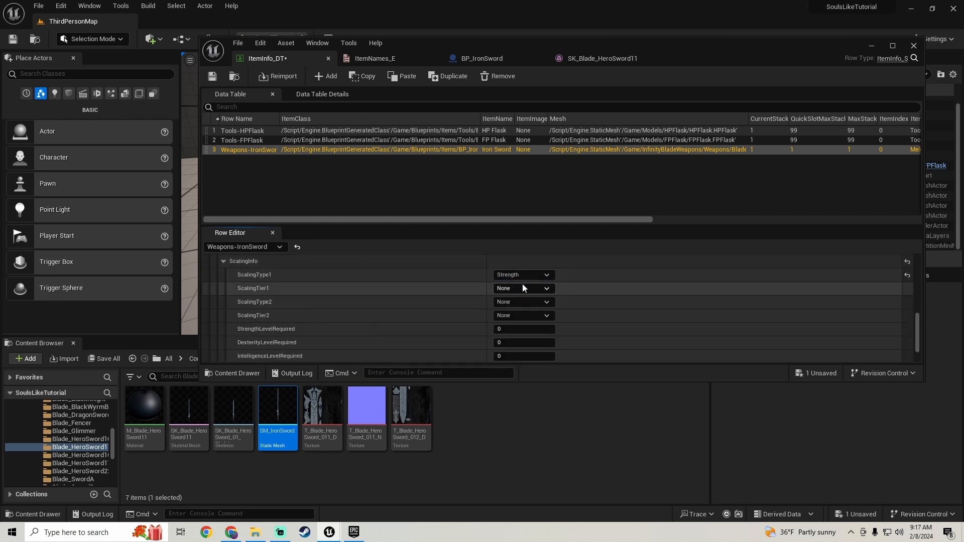
left_click(523, 289)
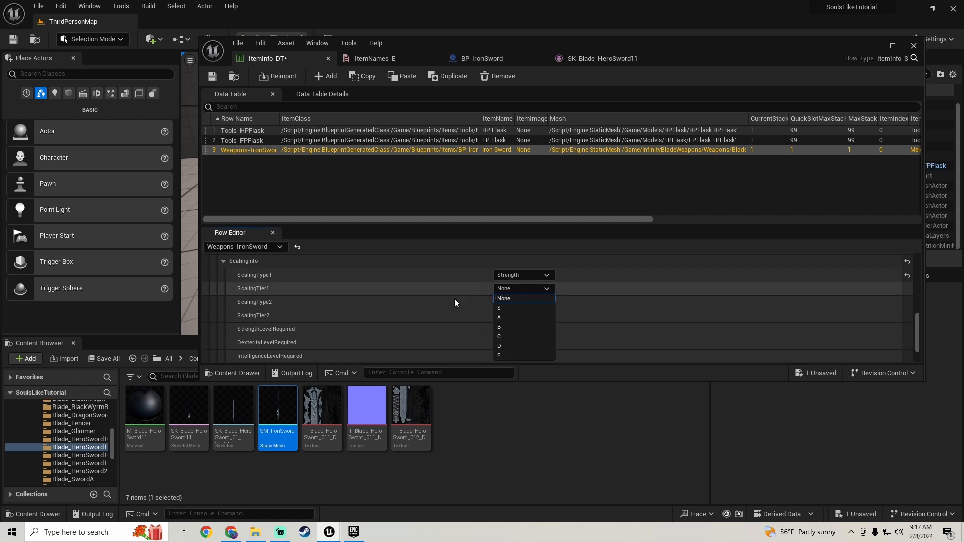
left_click(509, 346)
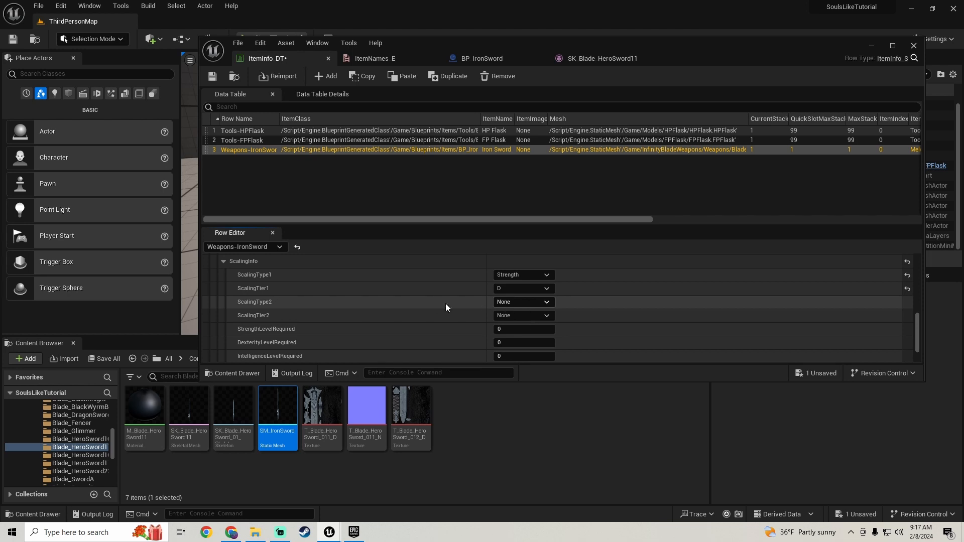
Set the Iron Sword's ScalingType2 to Dexterity and its ScalingTier2 to E.
left_click(515, 303)
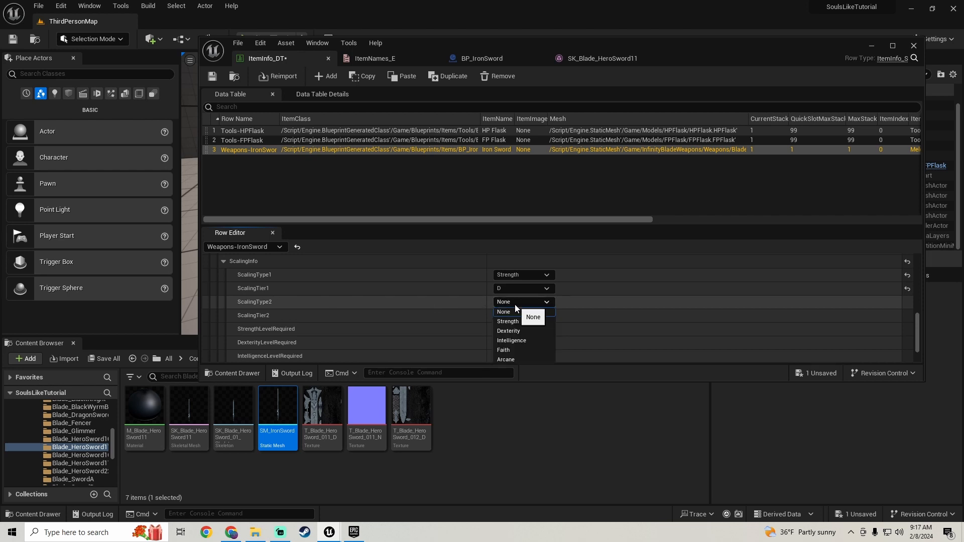
left_click(509, 331)
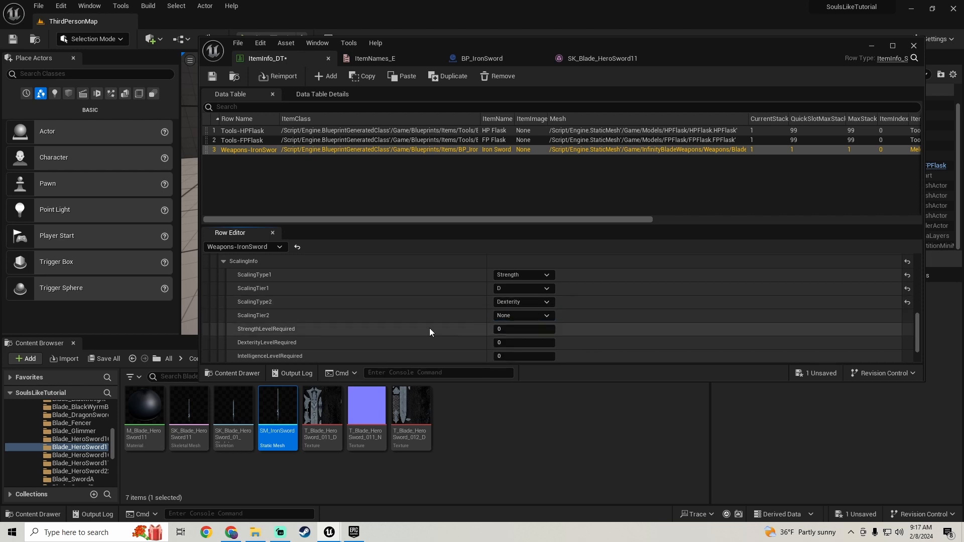
left_click(511, 316)
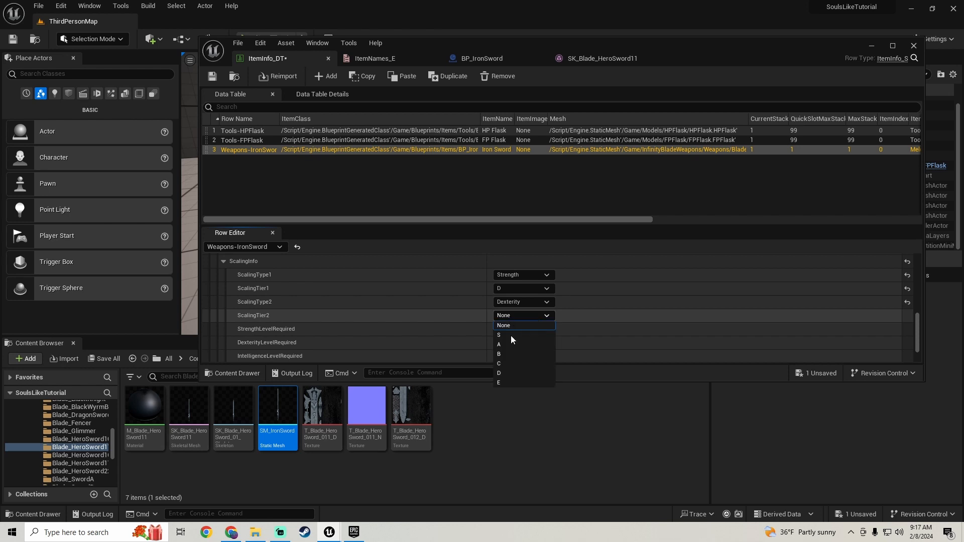
left_click(496, 382)
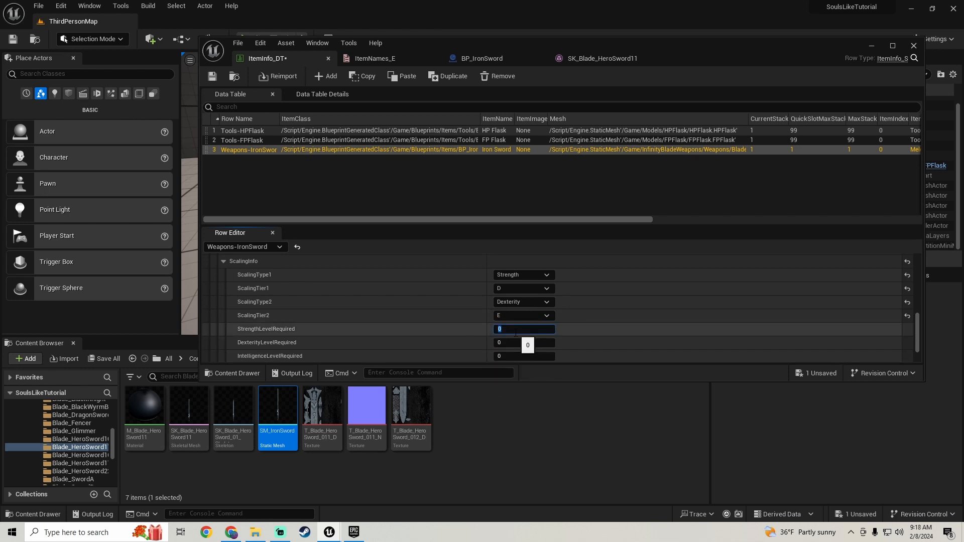
Set the Iron Sword's StrengthLevelRequired to 9 and DexterityLevelRequired to 7, then save ItemInfo_DT.
key("Return")
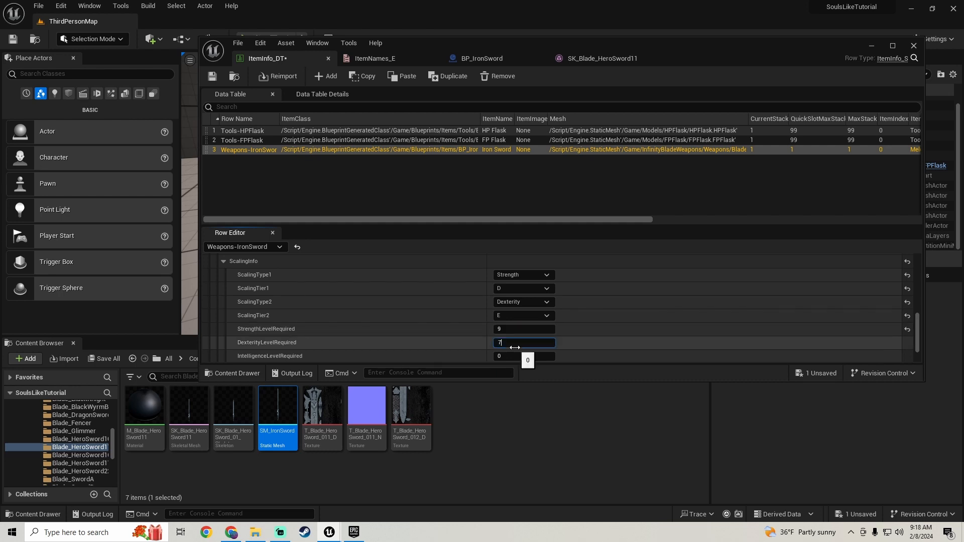
scroll(381, 320, "down", 3)
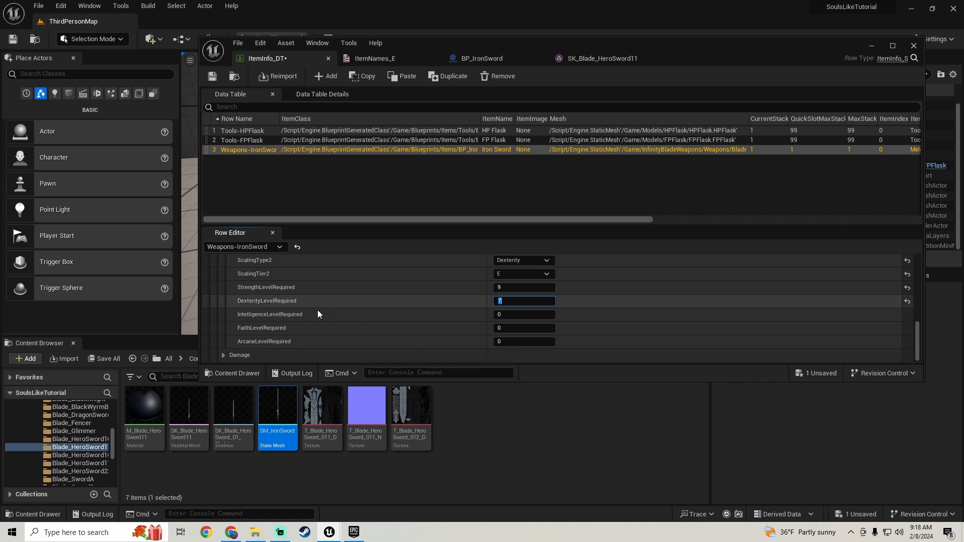
scroll(226, 351, "down", 3)
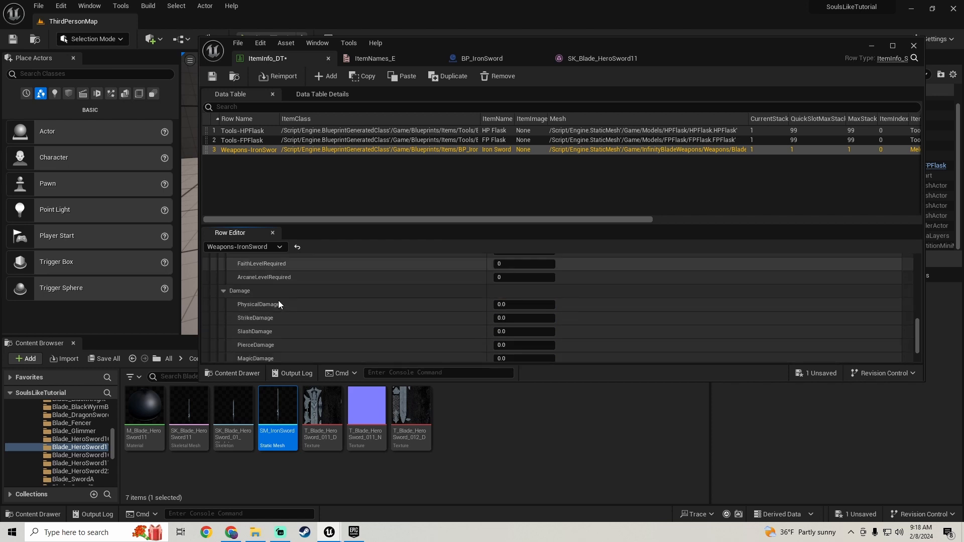
scroll(339, 339, "up", 1)
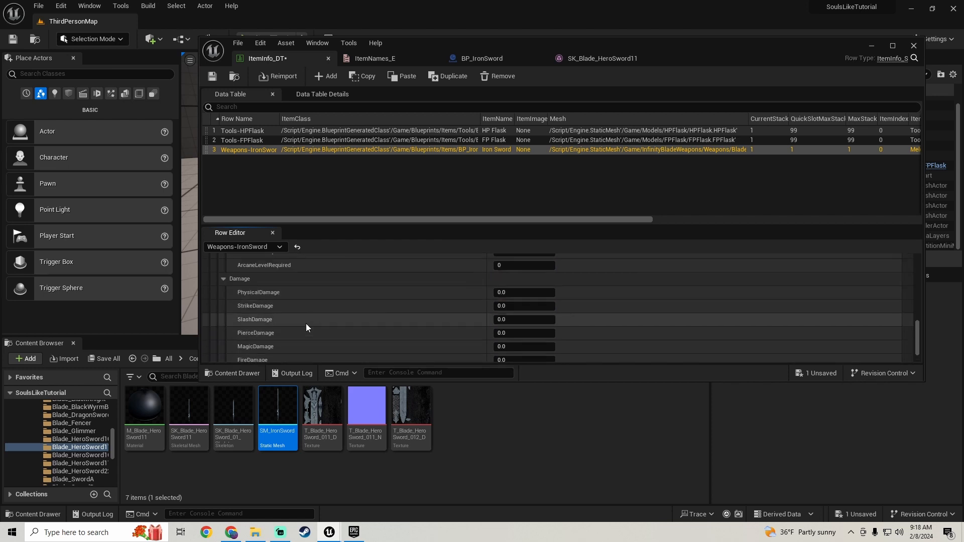
left_click(107, 360)
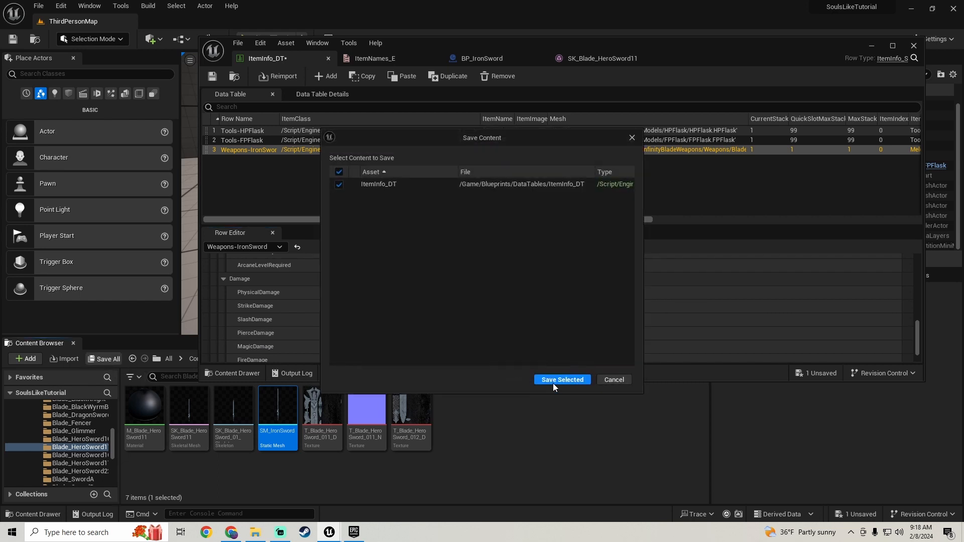
left_click(553, 382)
Set the Iron Sword's SlashDamage to 50 and save ItemInfo_DT.
left_click(528, 320)
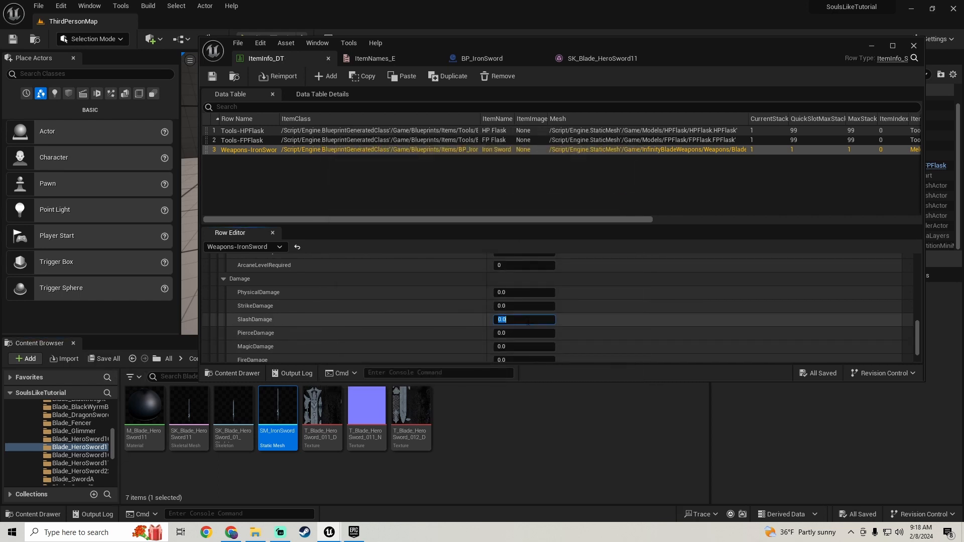
type("50")
key("Return")
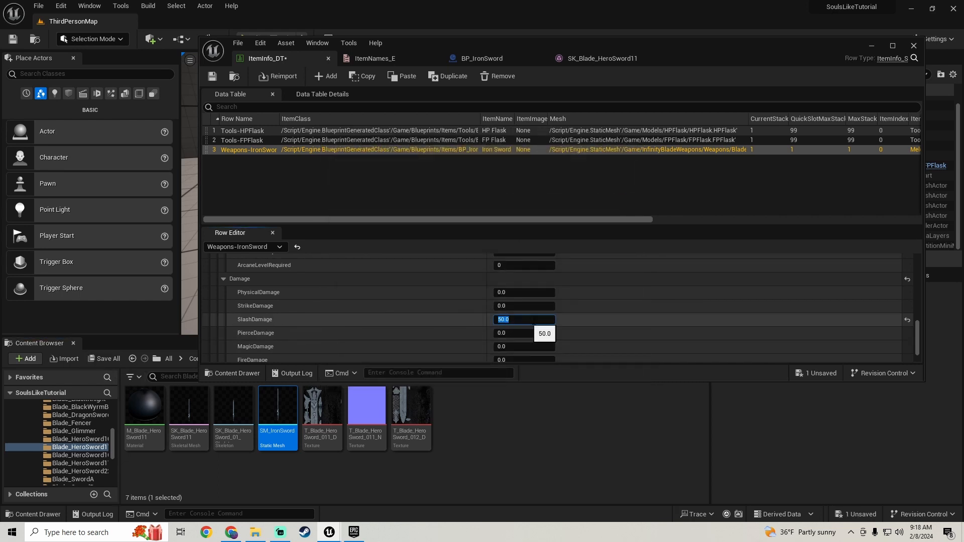
left_click(102, 359)
left_click(564, 379)
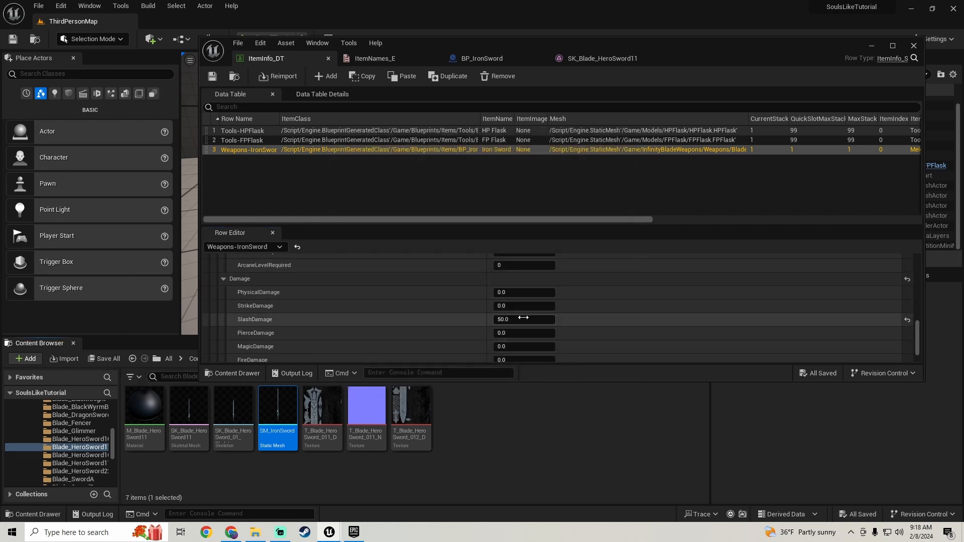
Set the Iron Sword's SlashDamage to 75 and save ItemInfo_DT.
left_click(524, 318)
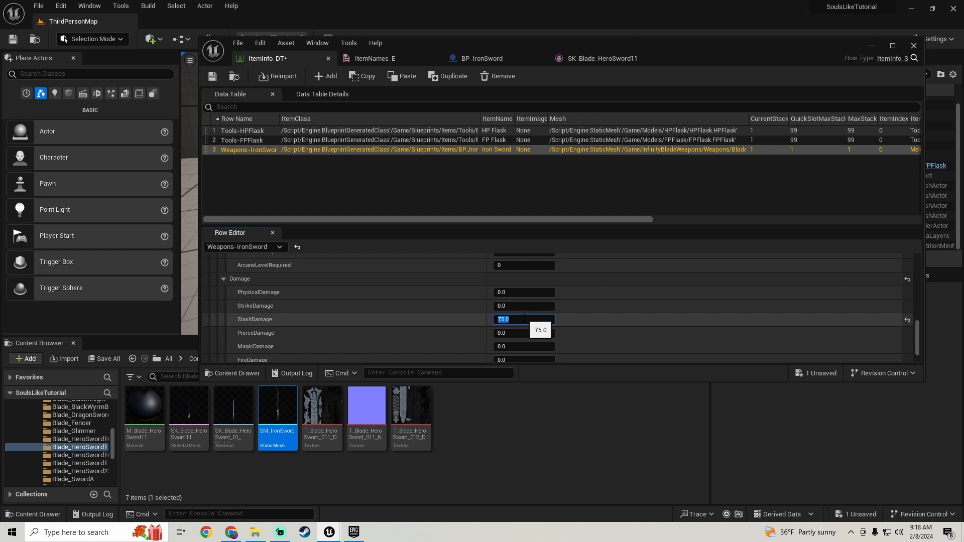
left_click(102, 360)
left_click(562, 380)
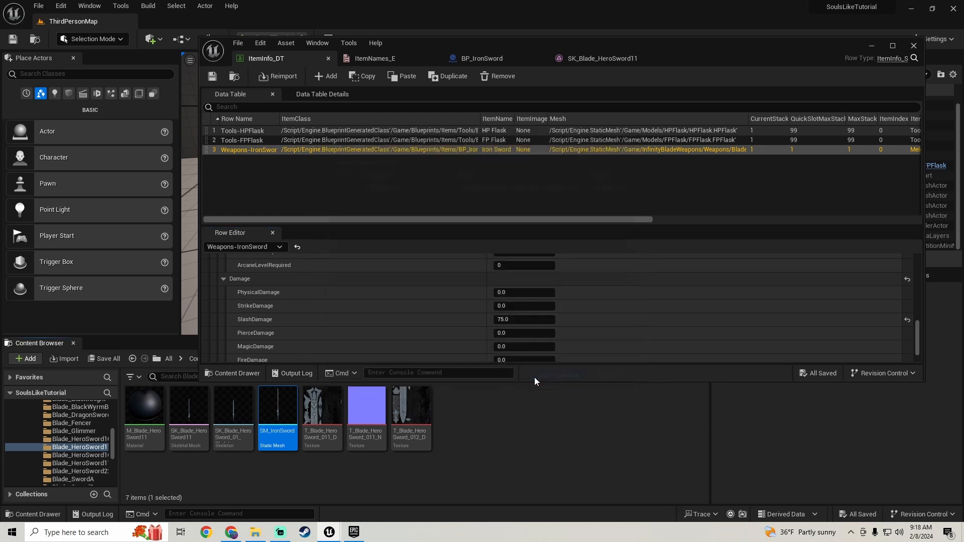
Place BP_IronSword from the Blueprints/Items folder into the ThirdPersonMap level near the FP flask.
scroll(362, 352, "up", 2)
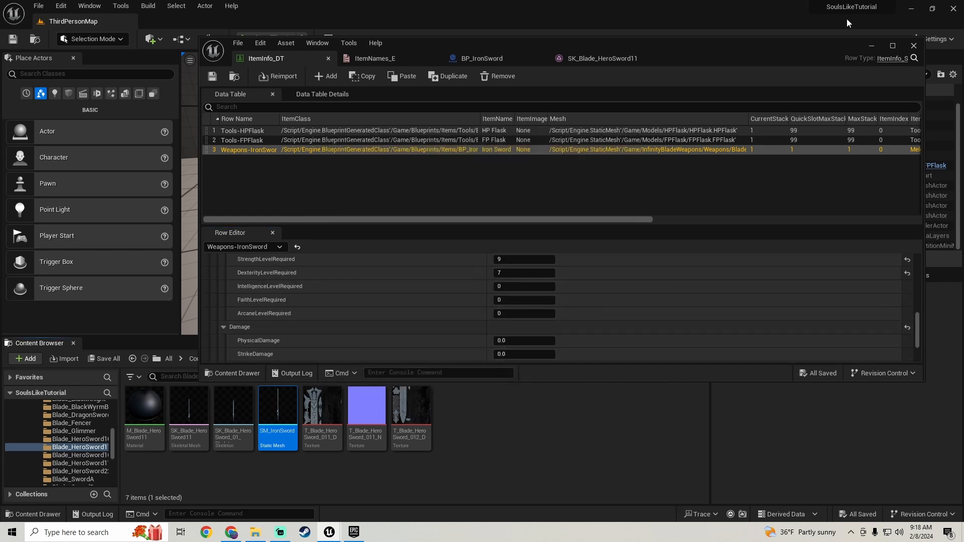
left_click(872, 49)
scroll(57, 447, "up", 15)
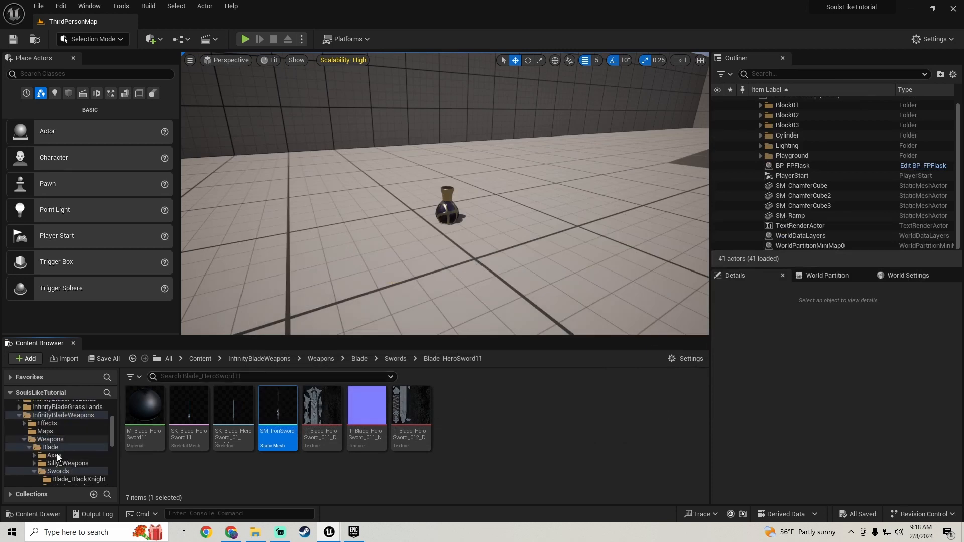
left_click(47, 430)
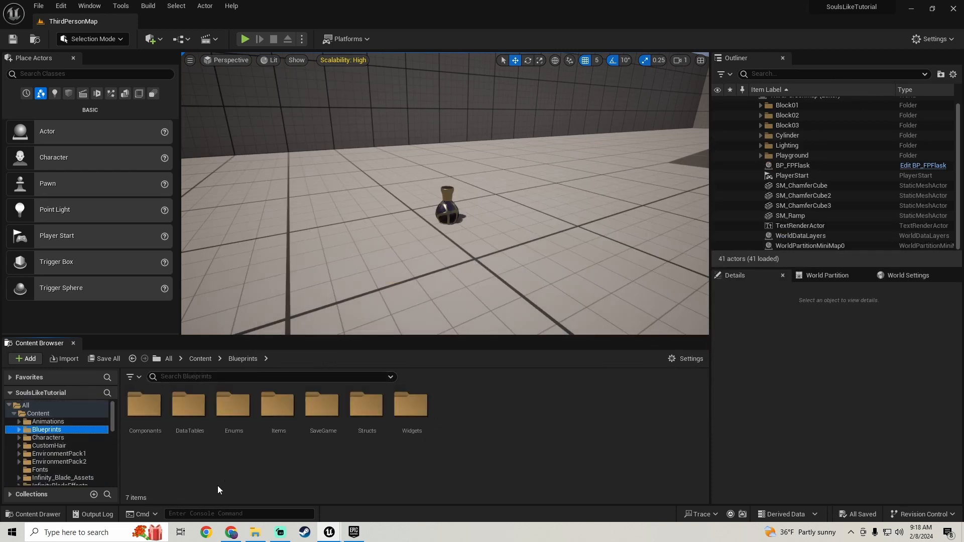
double_click(276, 414)
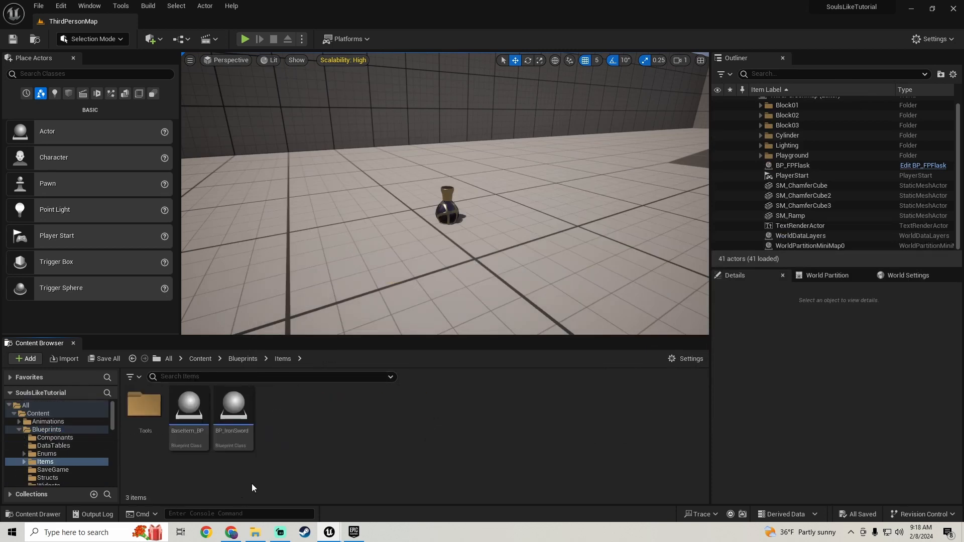
left_click_drag(234, 409, 287, 217)
Raise the placed BP_IronSword slightly so that it clears the floor.
key("f")
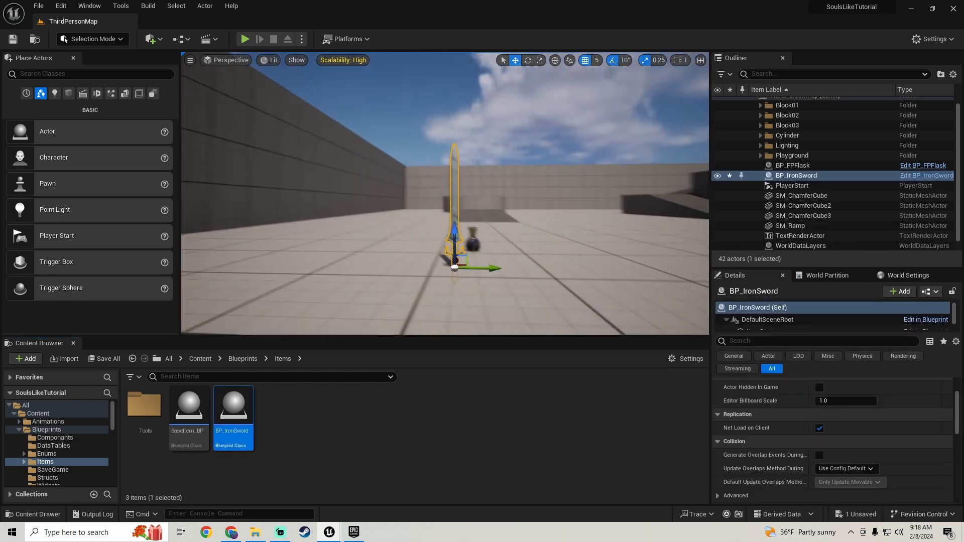
key("w")
right_click_drag(367, 234, 398, 221)
key("s")
left_click(390, 229)
key("g")
key("s")
key("w")
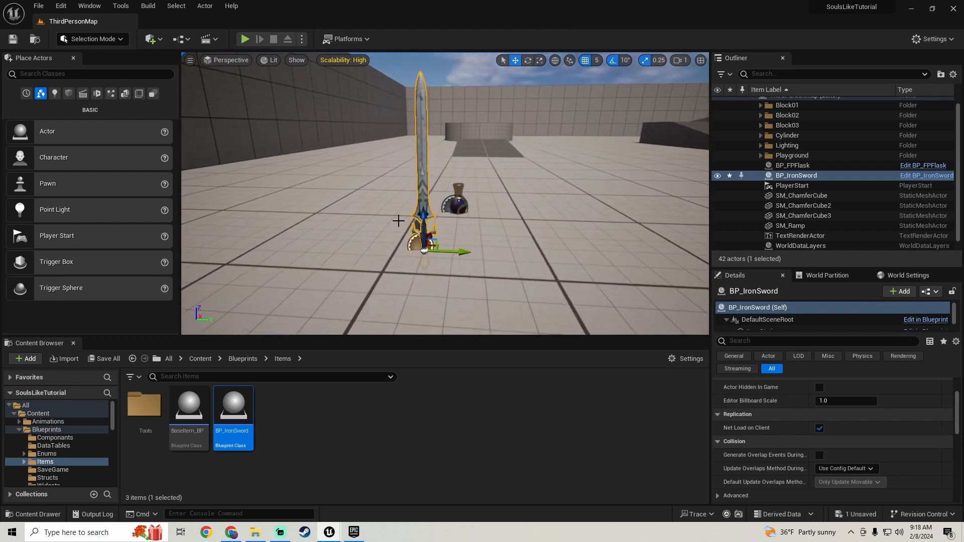
left_click_drag(423, 216, 424, 196)
Place BP_HPFlask from the Items/Tools folder into the level beside the FP flask.
right_click_drag(423, 196, 301, 199)
key("d")
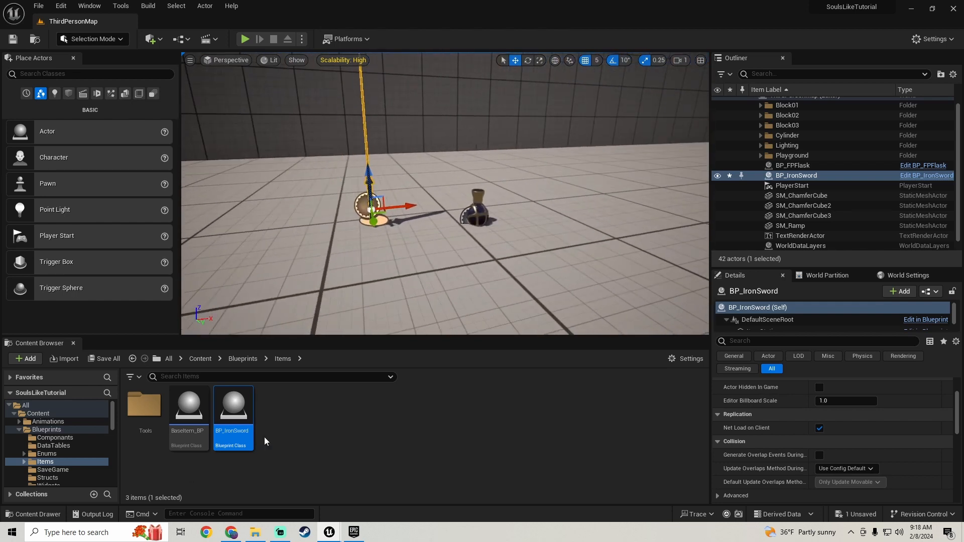
double_click(160, 430)
left_click_drag(189, 408, 533, 222)
right_click_drag(467, 241, 576, 243)
key("a")
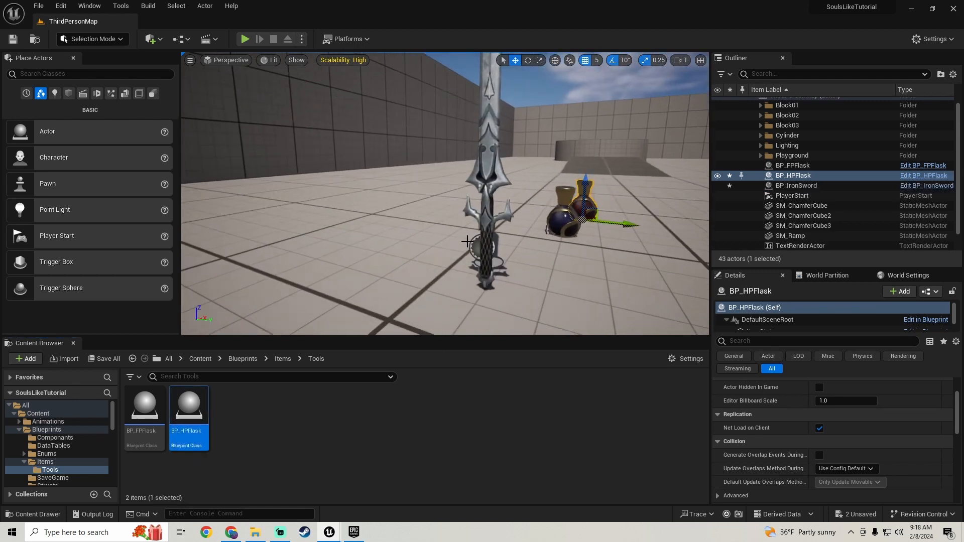
Save the newly placed BP_HPFlask and BP_IronSword actors.
key("s")
right_click_drag(467, 242, 500, 242)
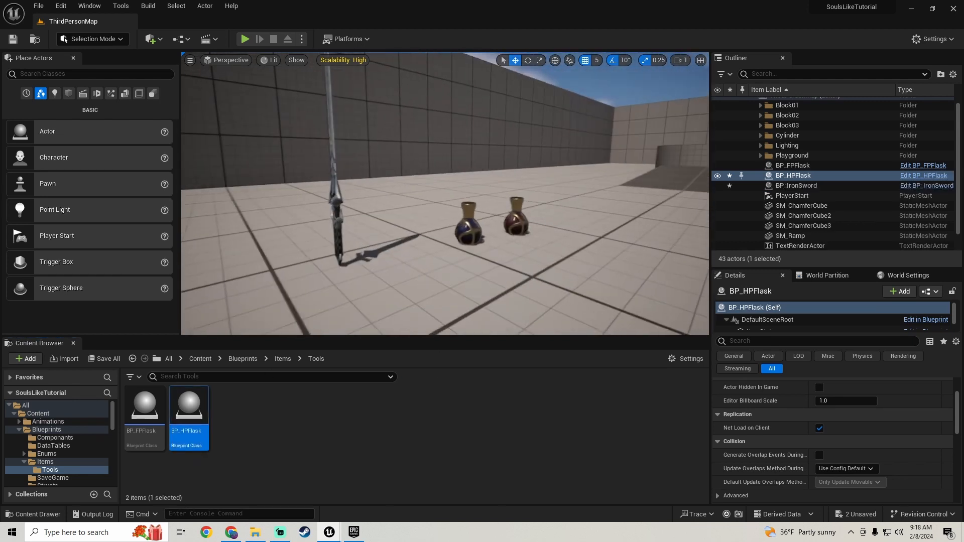
left_click(104, 358)
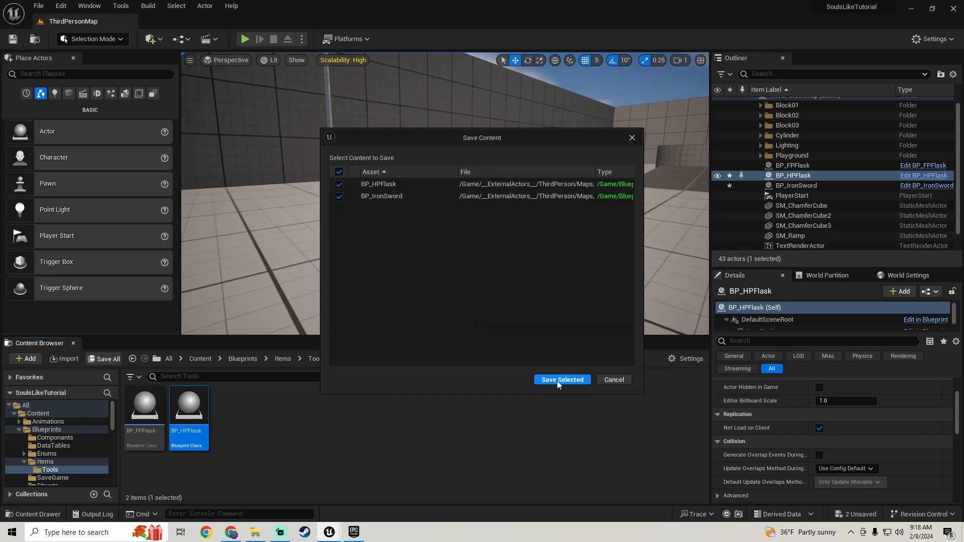
left_click(557, 380)
Check the Free Fantasy Weapon Sample Pack's product page from the vault in the Epic Games Launcher, and return to the Unreal editor.
left_click(20, 431)
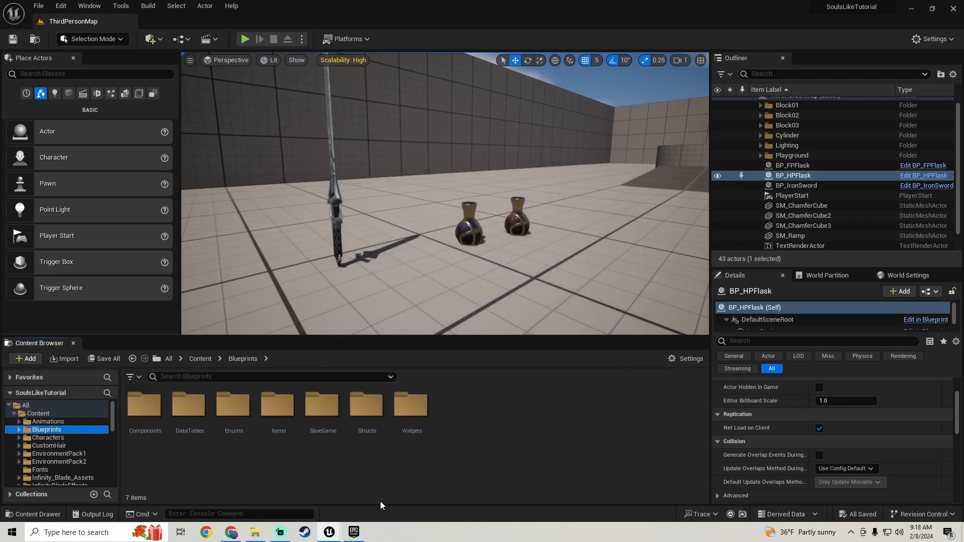
left_click(354, 533)
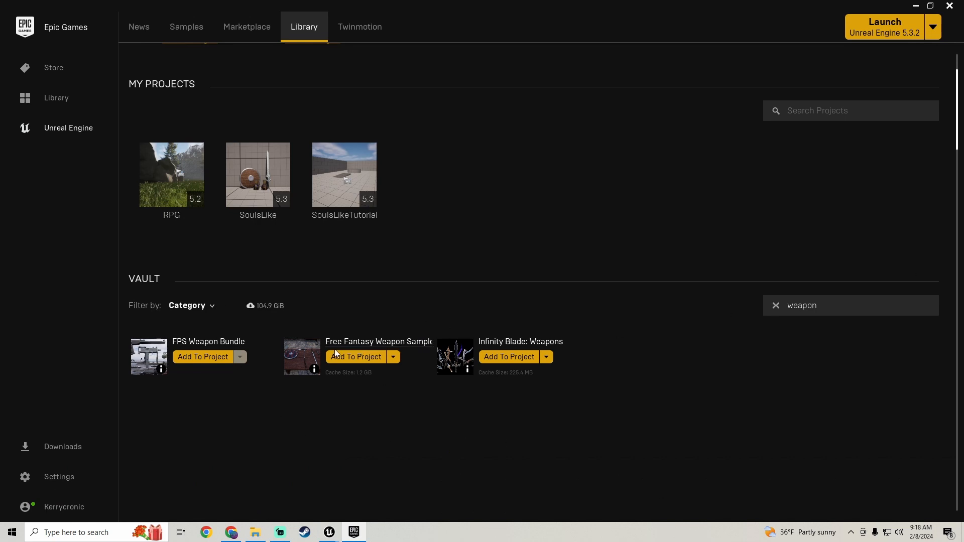
left_click(388, 342)
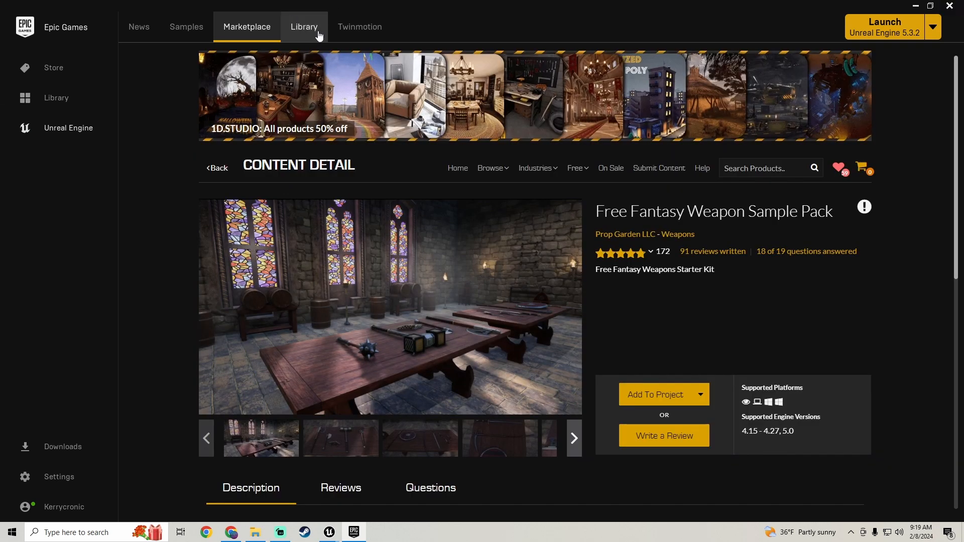
left_click(304, 27)
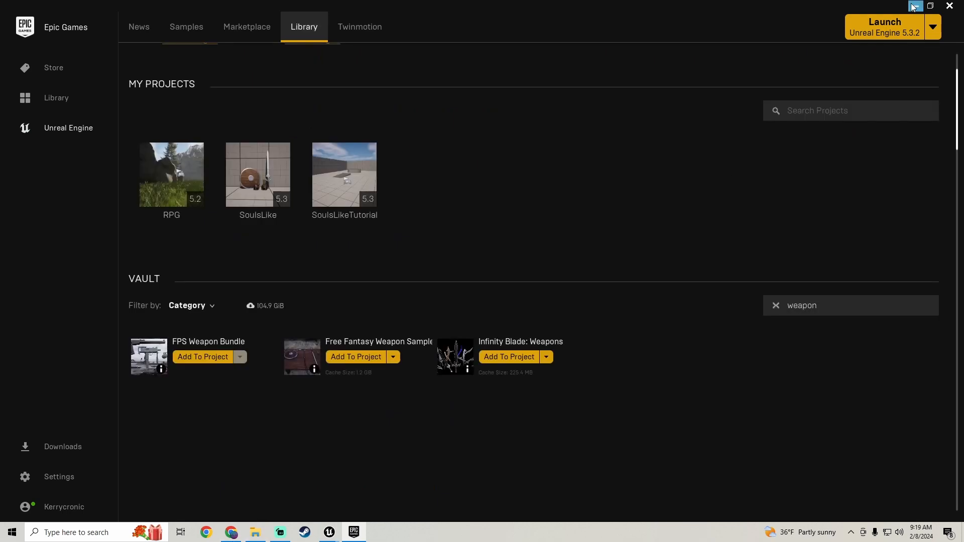
left_click(914, 6)
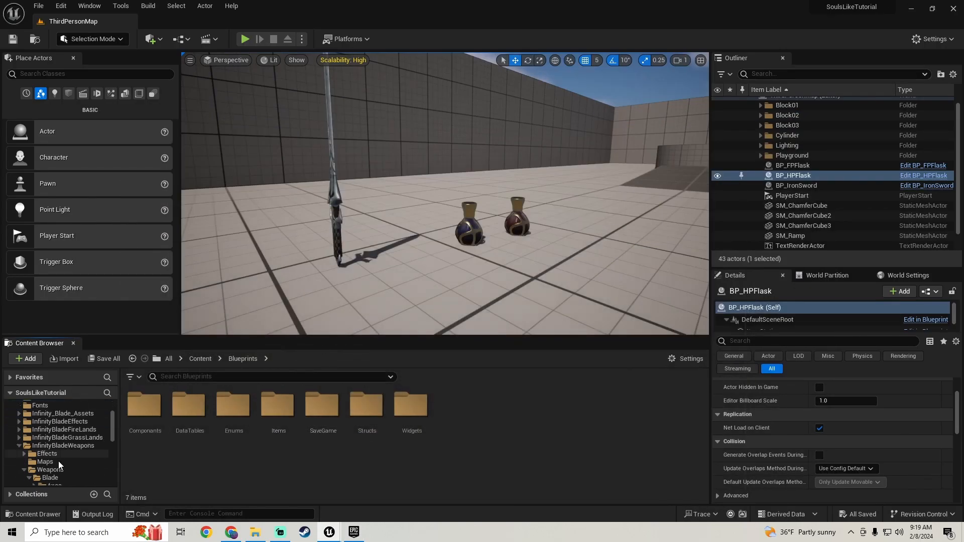
Create a folder named Shields inside the Content/Models folder and open it.
left_click(18, 446)
scroll(84, 427, "down", 4)
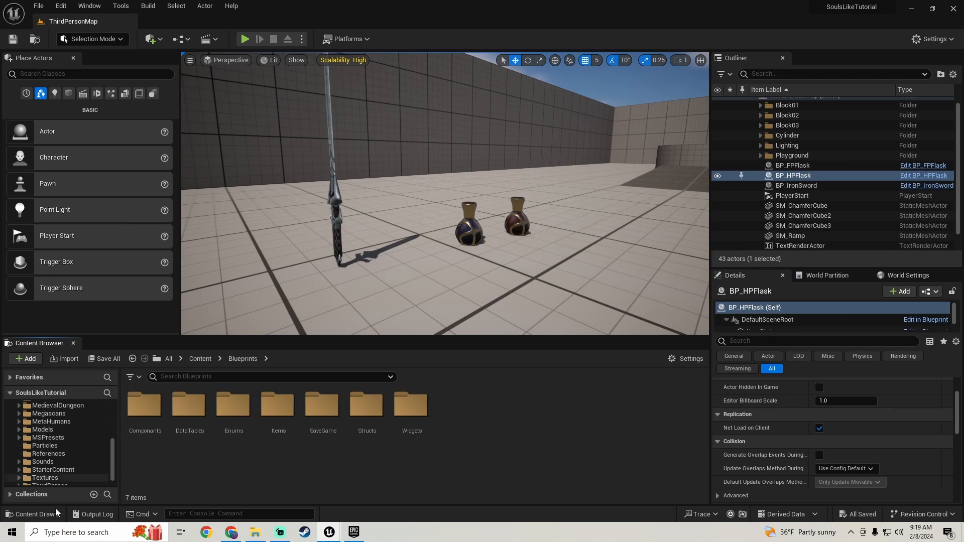
left_click(56, 429)
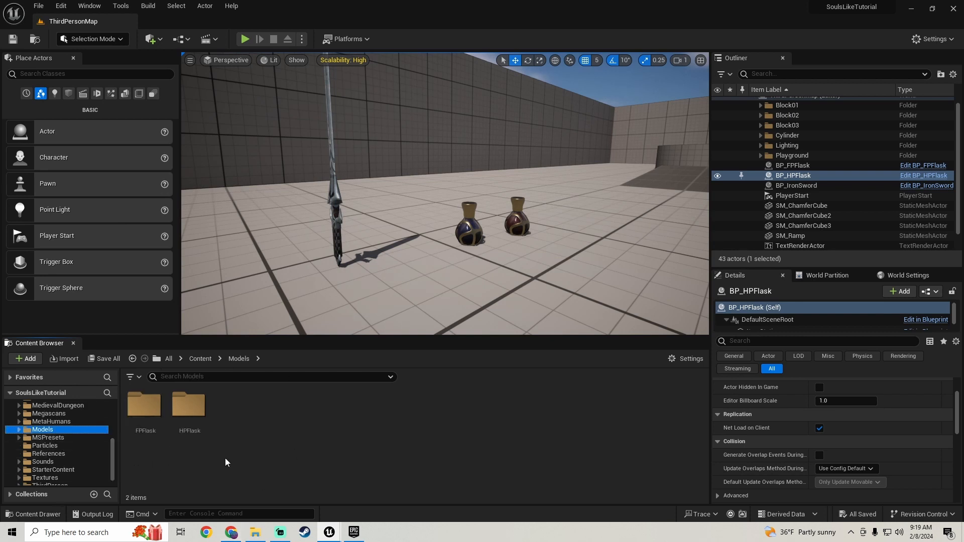
right_click(251, 422)
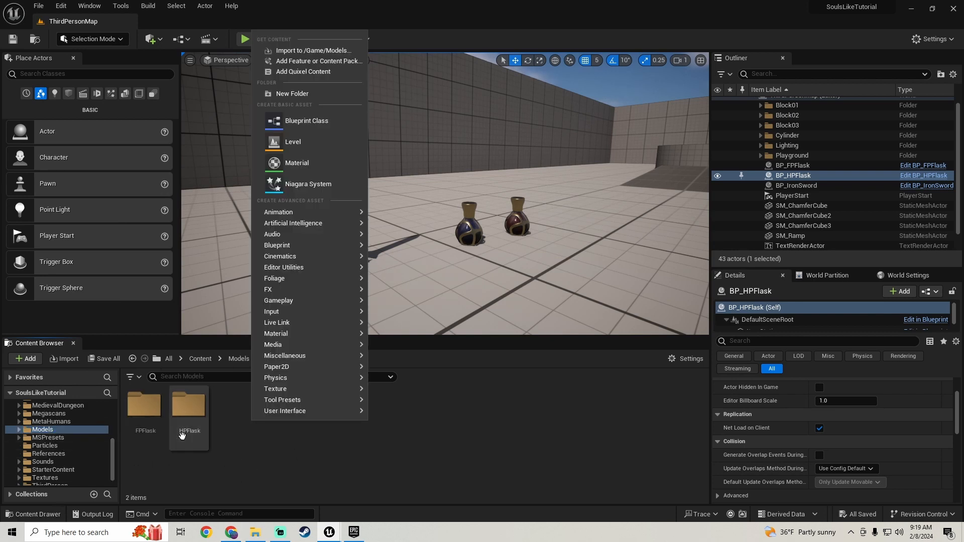
left_click(335, 94)
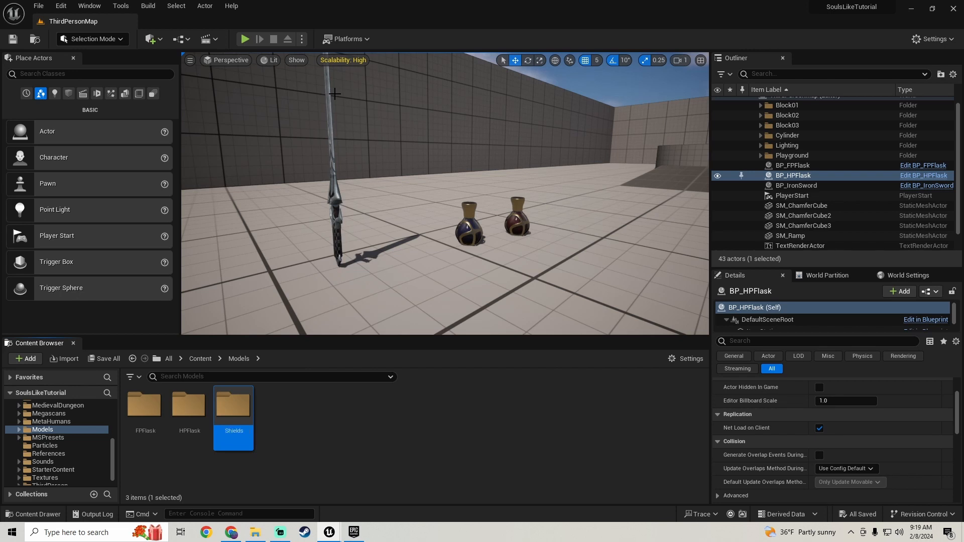
double_click(250, 411)
Import the SpectralWoodShield FBX from the Blender Models/Weapons/Shields folder on disk into Models/Shields, keeping the default import options.
left_click(256, 532)
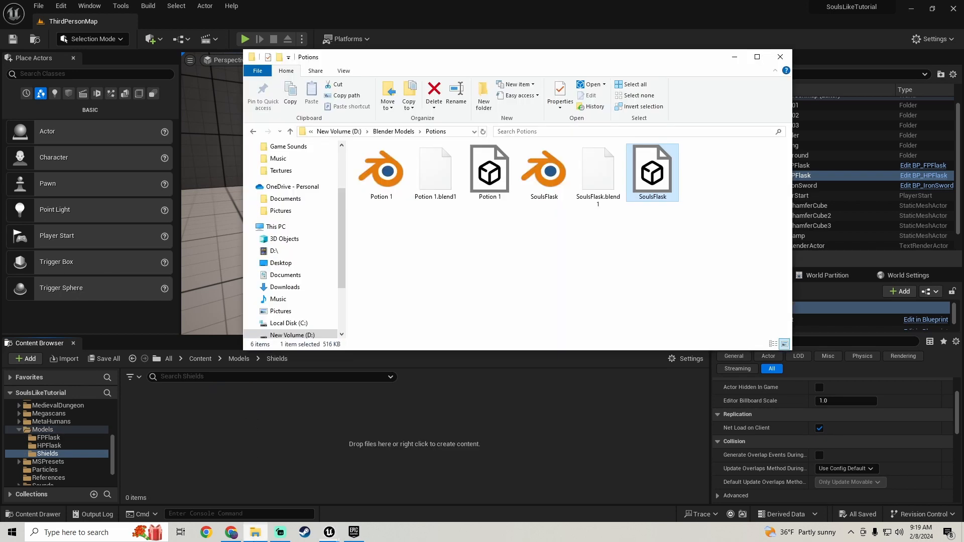
left_click(394, 131)
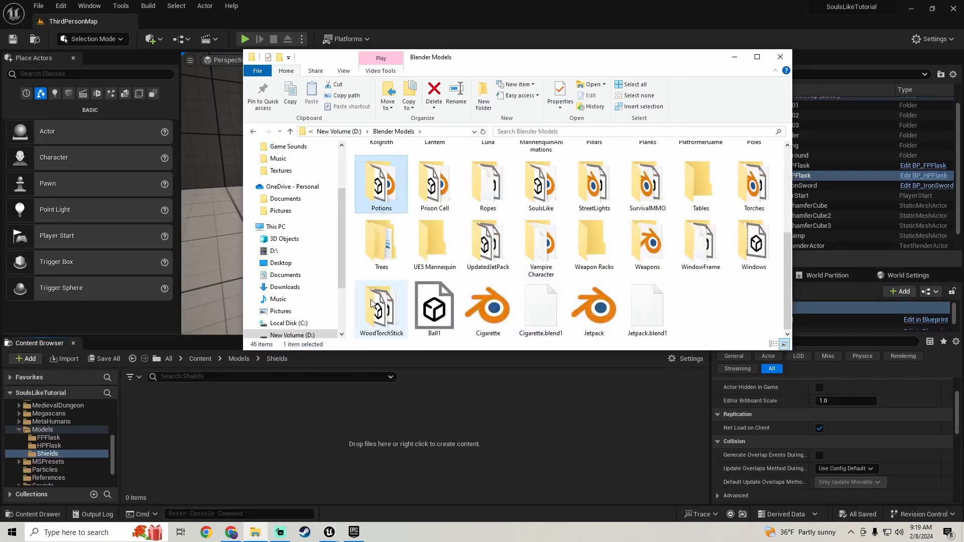
double_click(648, 244)
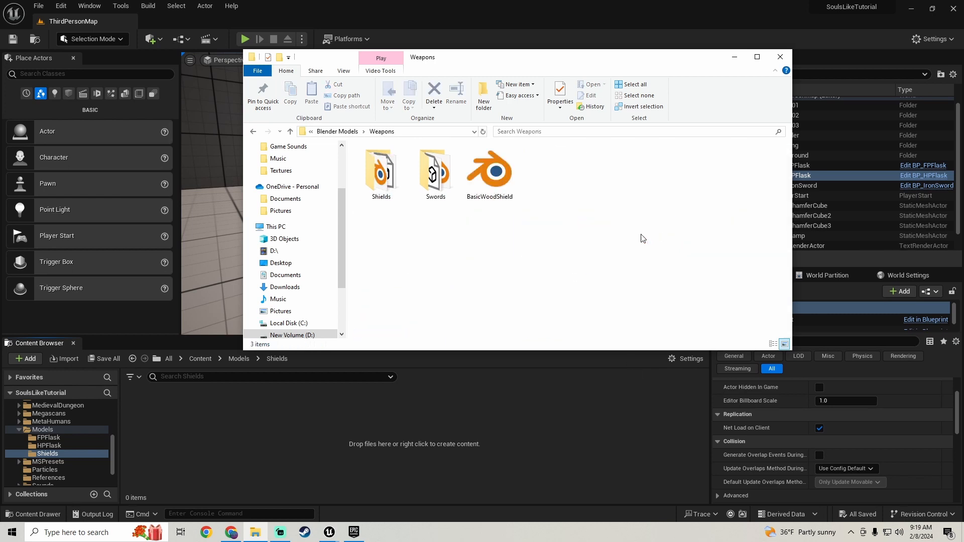
double_click(372, 176)
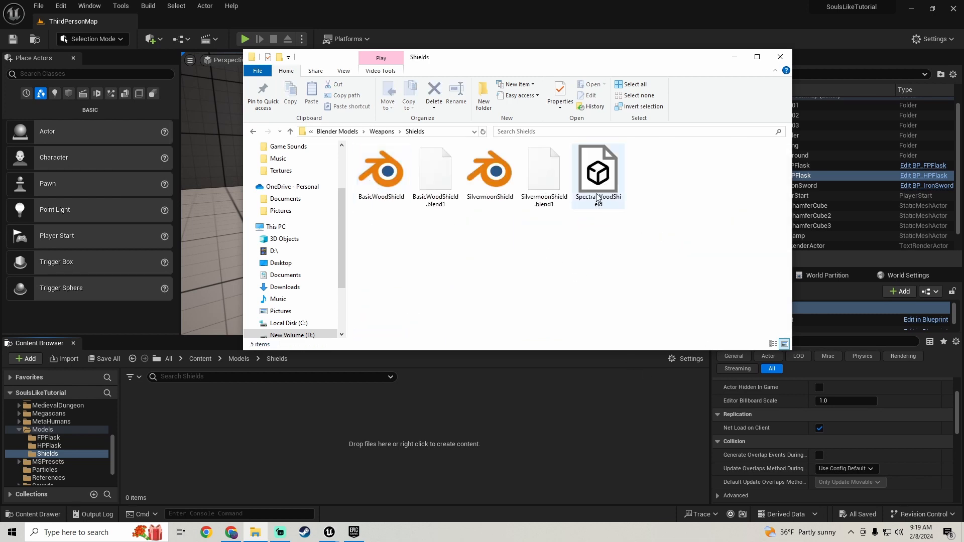
left_click_drag(601, 188, 281, 432)
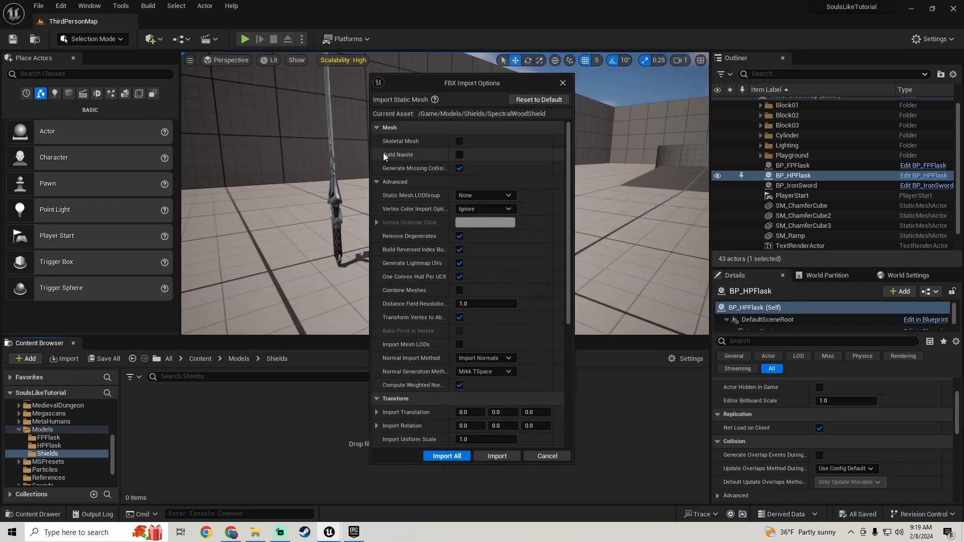
left_click(446, 457)
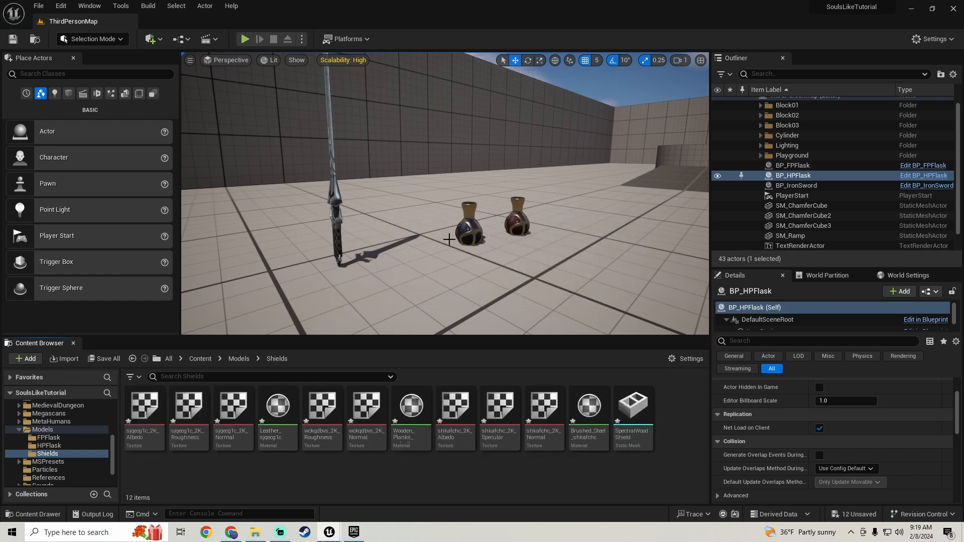
Save all the newly imported shield mesh, material and texture assets.
key("s")
mouse_move(449, 238)
right_mouse_down()
mouse_move(427, 237)
mouse_move(447, 241)
right_mouse_up()
key("w")
left_click(104, 359)
left_click(561, 383)
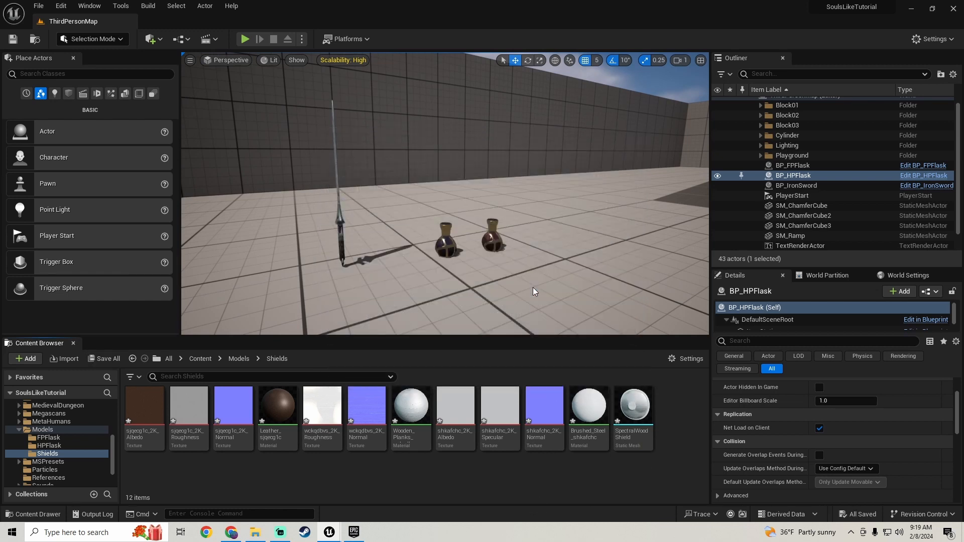
Place the SpectralWoodShield mesh in the level beside the flasks and open it in the static mesh editor.
left_click_drag(633, 408, 544, 153)
key("w")
right_click_drag(537, 158, 472, 166)
key("s")
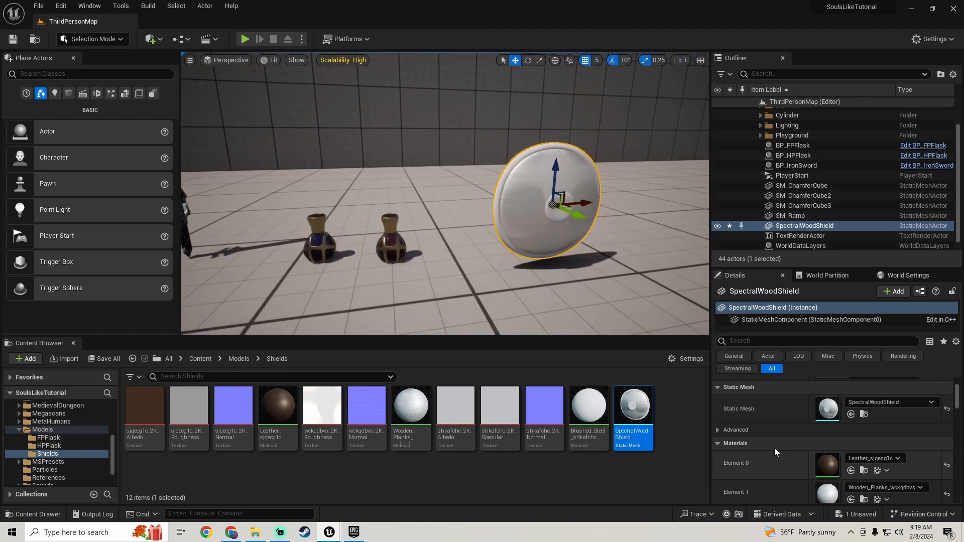
double_click(829, 410)
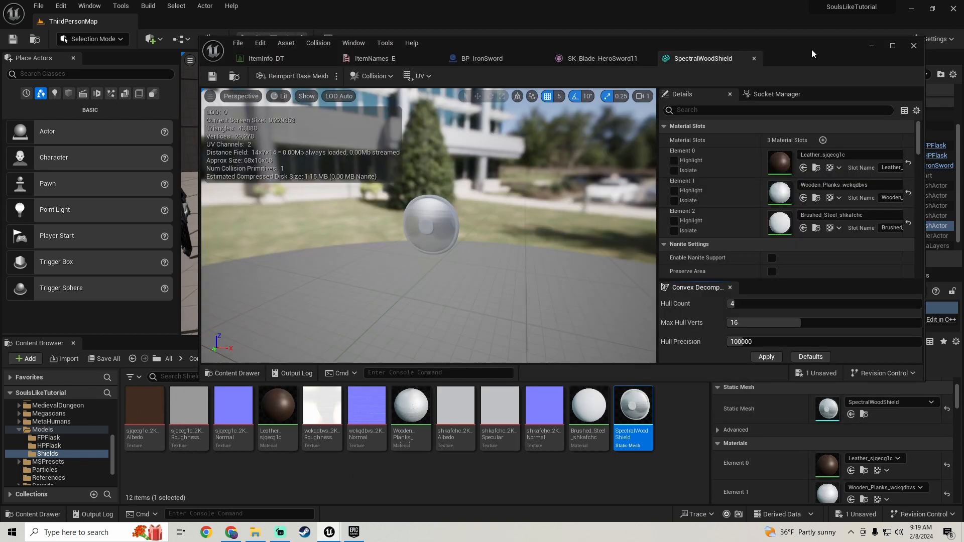
left_click_drag(812, 49, 780, 42)
Go to the Megascans/Surfaces folder and save the placed SpectralWoodShield actor.
scroll(62, 459, "up", 5)
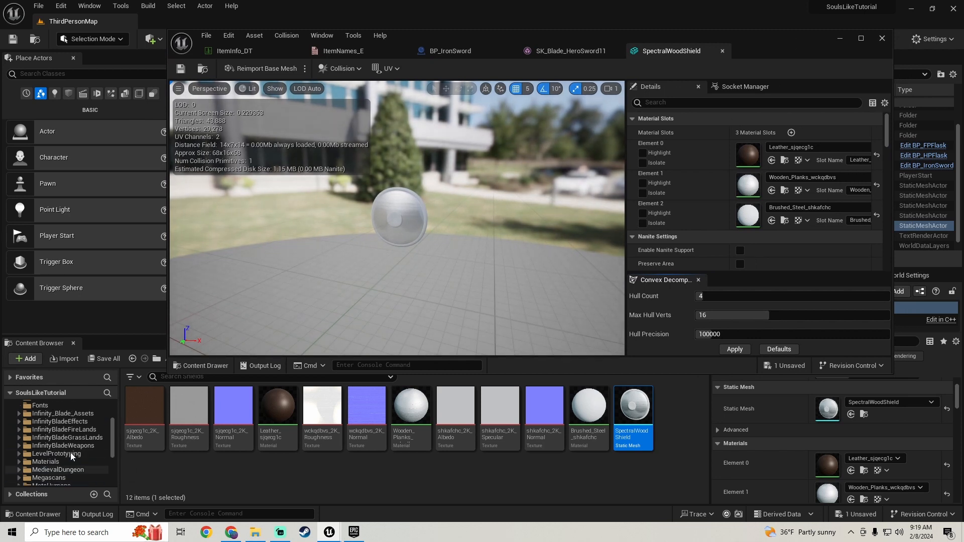
scroll(59, 451, "down", 4)
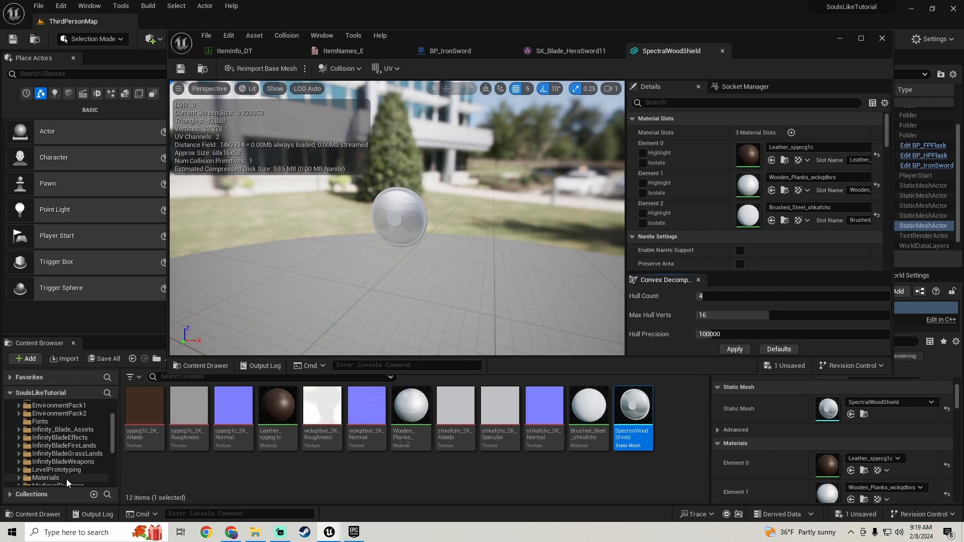
left_click(50, 446)
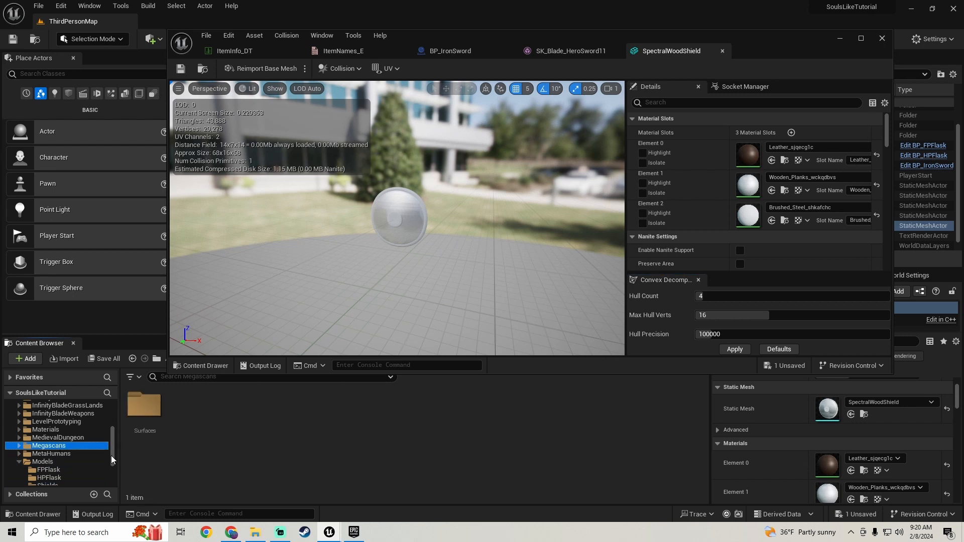
double_click(143, 412)
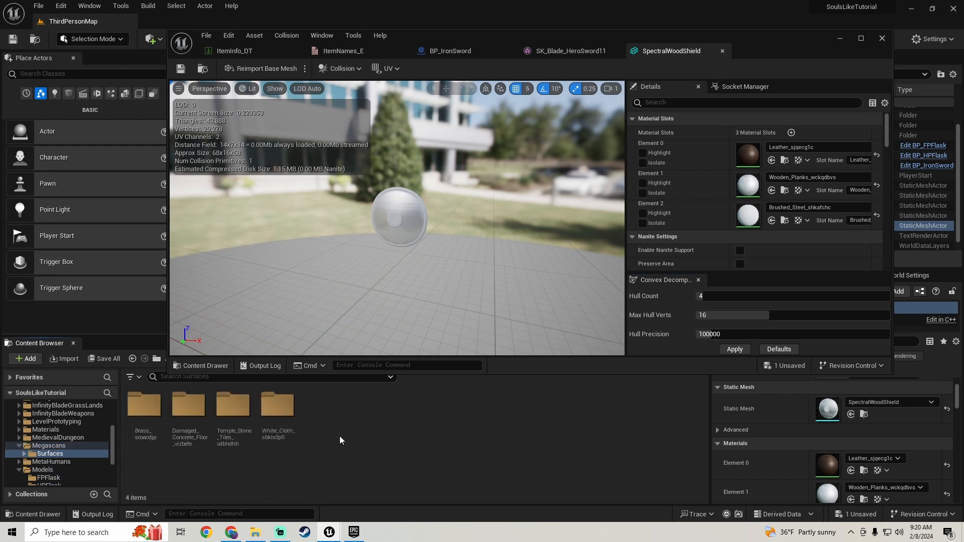
left_click(104, 360)
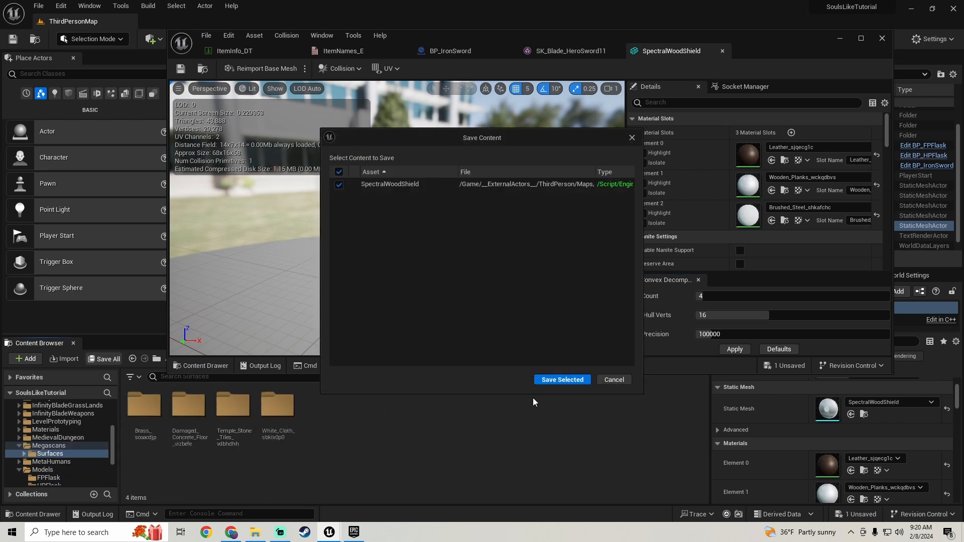
left_click(562, 380)
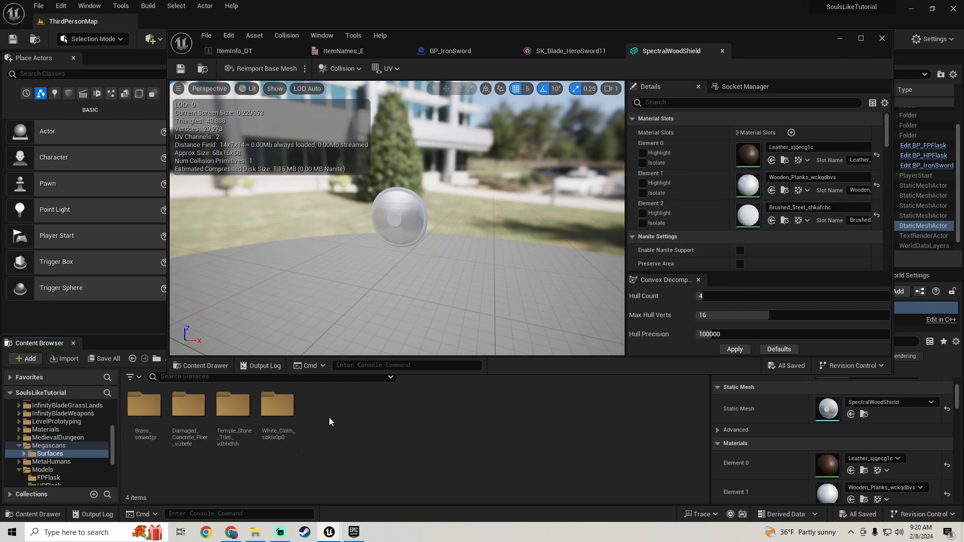
Open Quixel Bridge to add Megascans content and search all its assets for "leather".
right_click(357, 426)
left_click(427, 76)
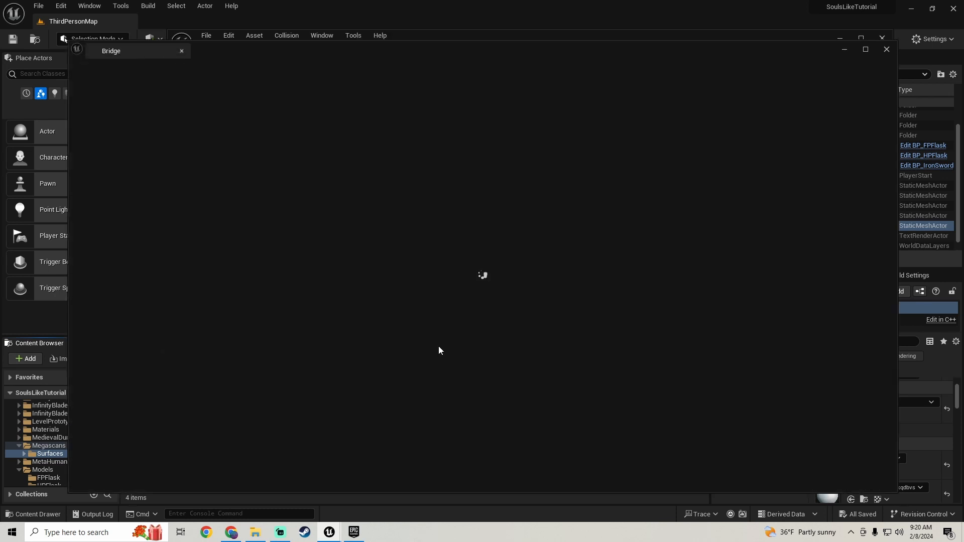
left_click_drag(543, 45, 576, 53)
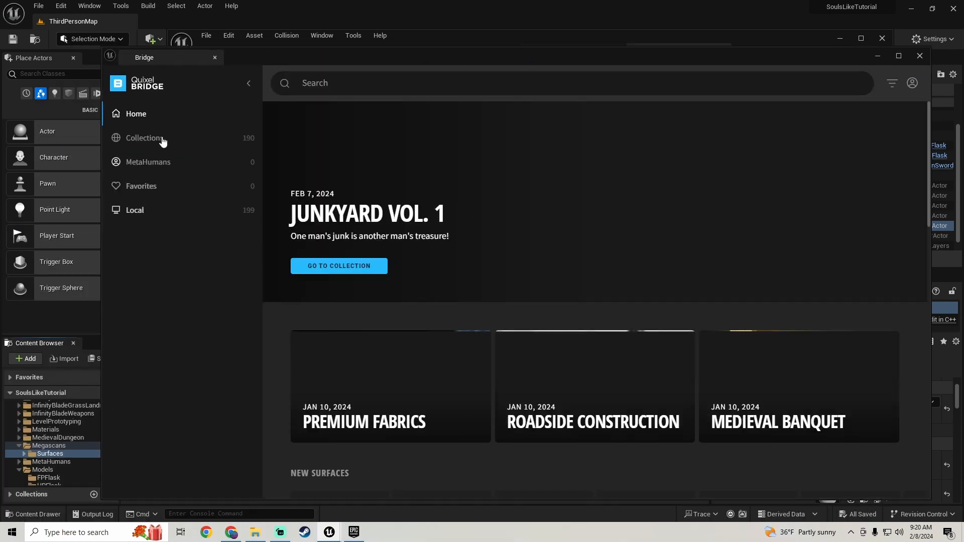
left_click(354, 82)
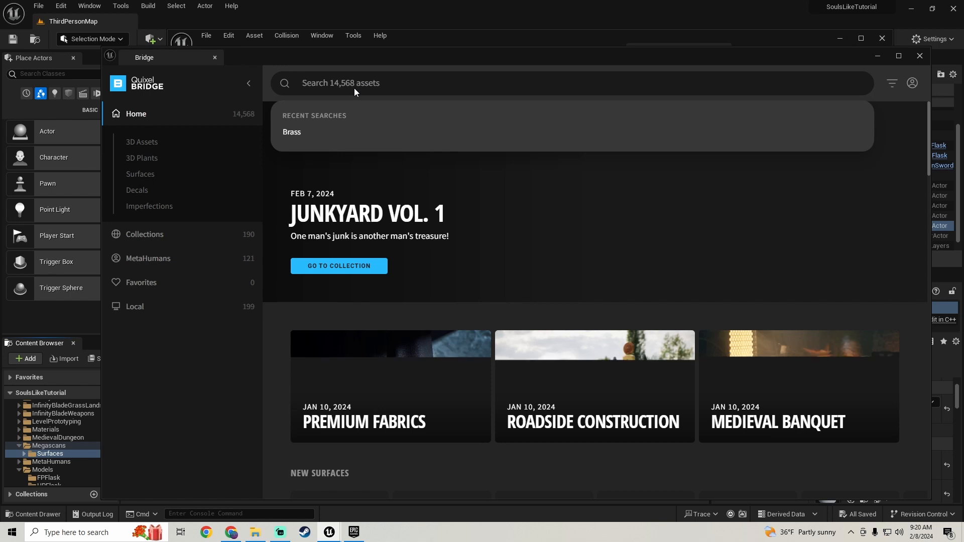
type("leather")
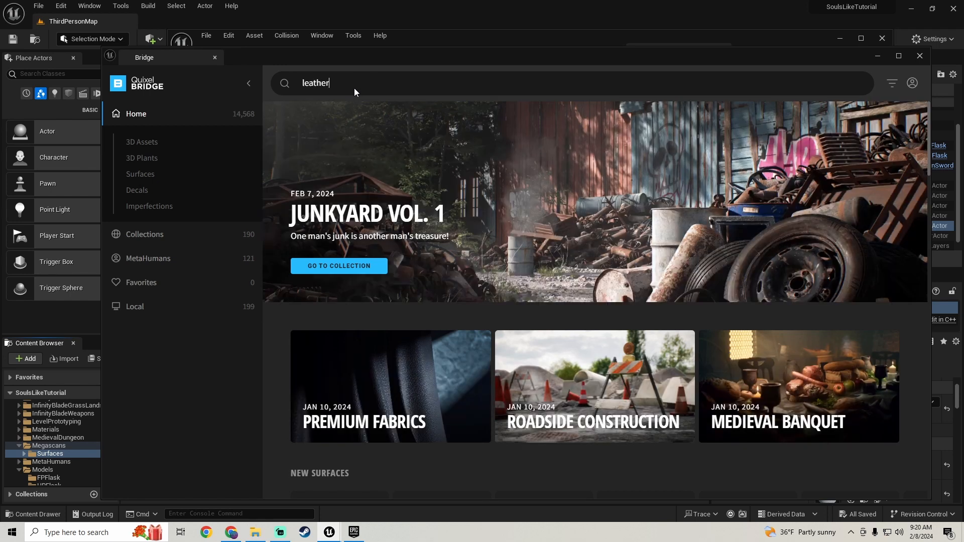
key("Return")
scroll(549, 292, "down", 2)
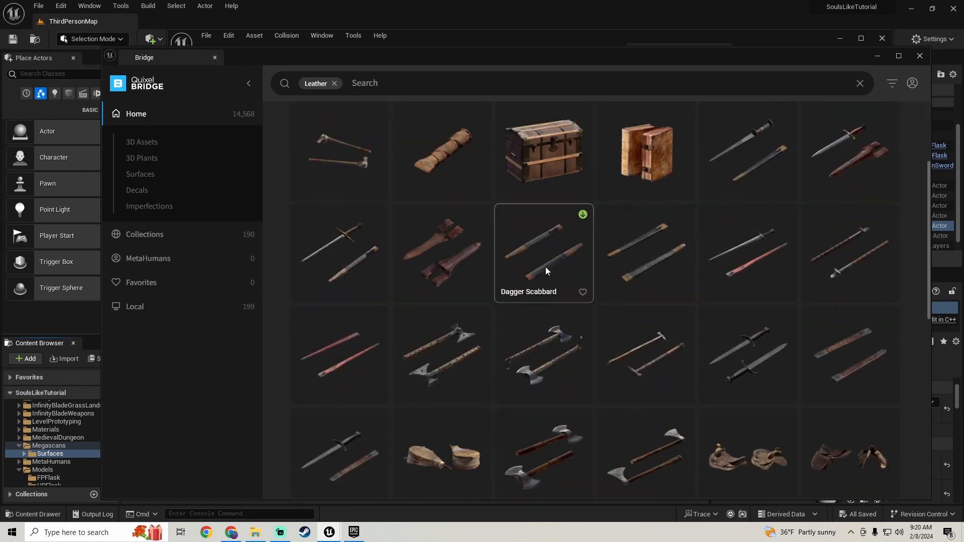
scroll(542, 261, "up", 2)
scroll(540, 258, "down", 2)
scroll(531, 246, "up", 2)
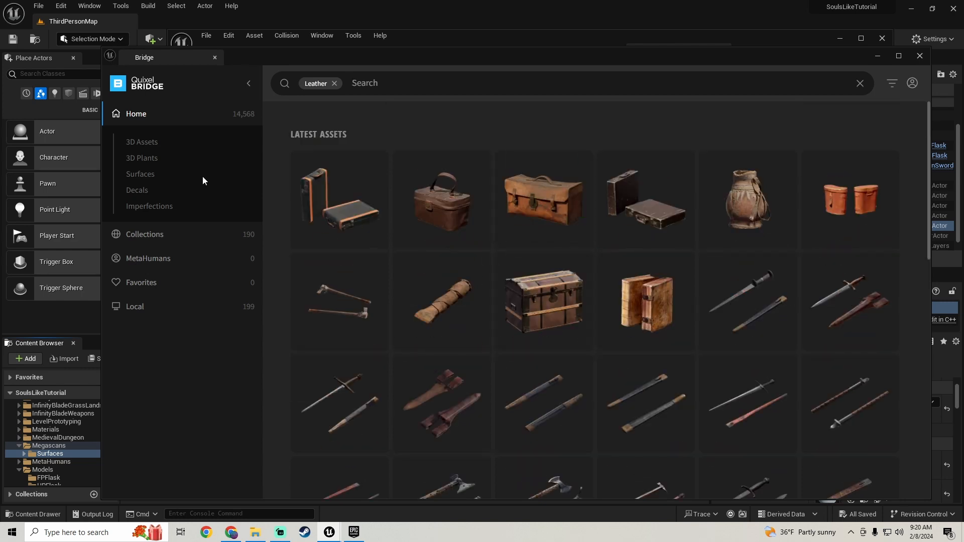
Restrict Bridge to Surfaces, search for "leather", and open the details of the already downloaded dark brown leather.
left_click(134, 174)
left_click(410, 84)
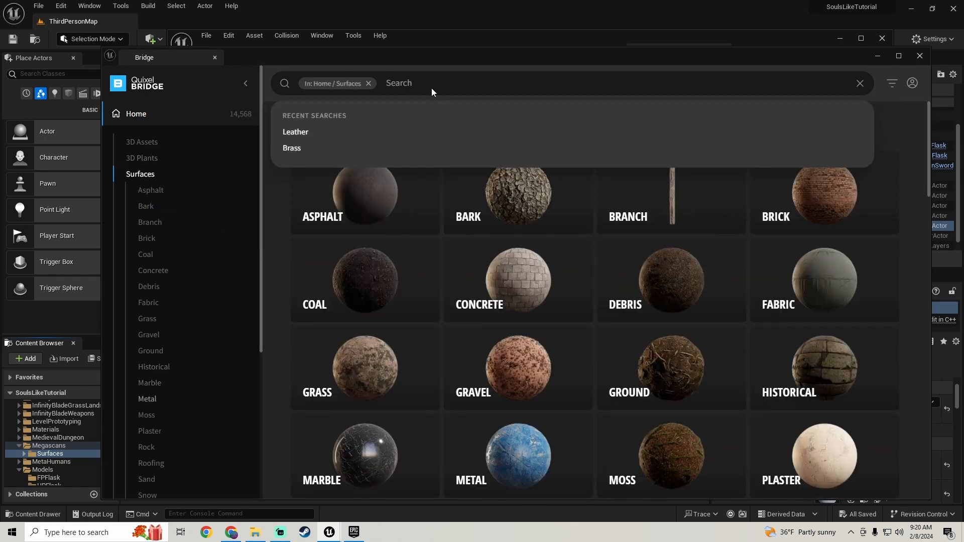
type("leathe")
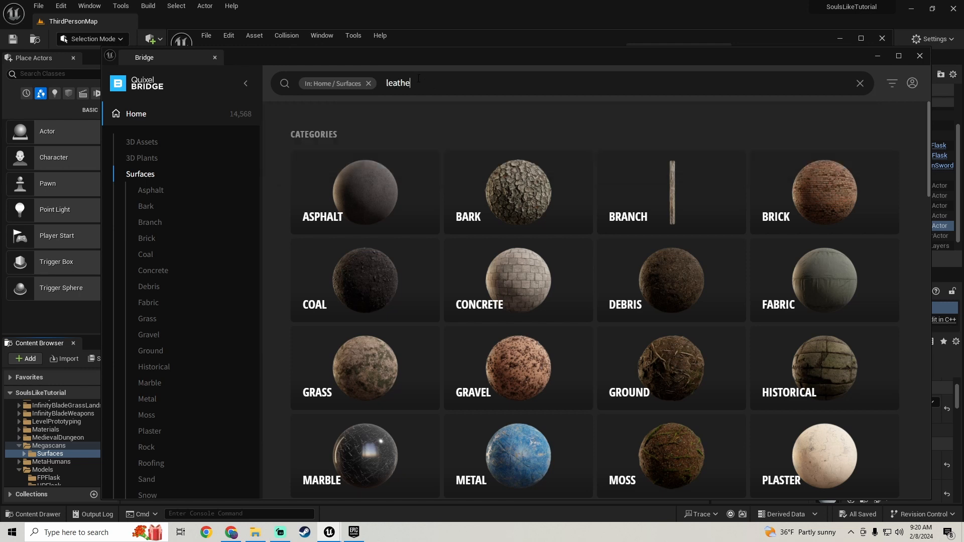
type("r")
key("Return")
scroll(552, 241, "down", 1)
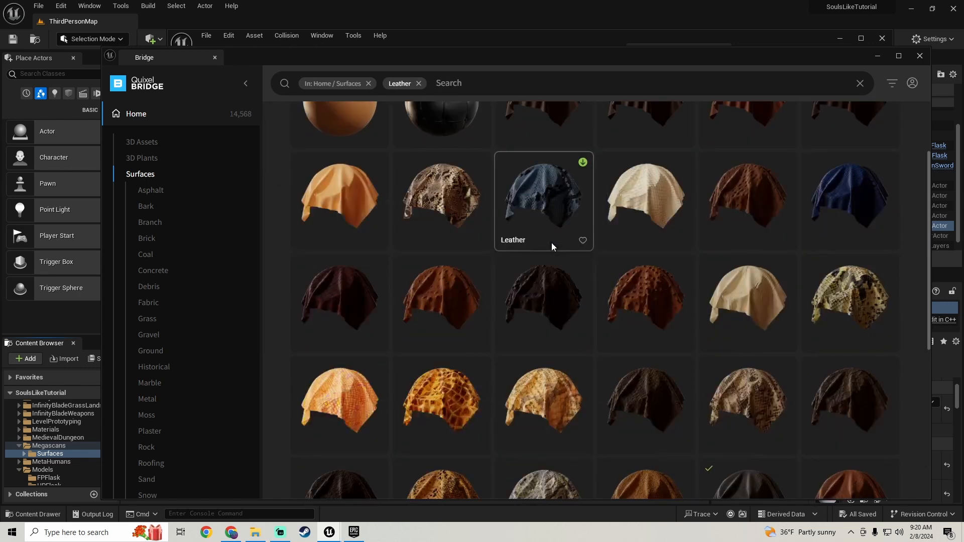
scroll(552, 243, "up", 1)
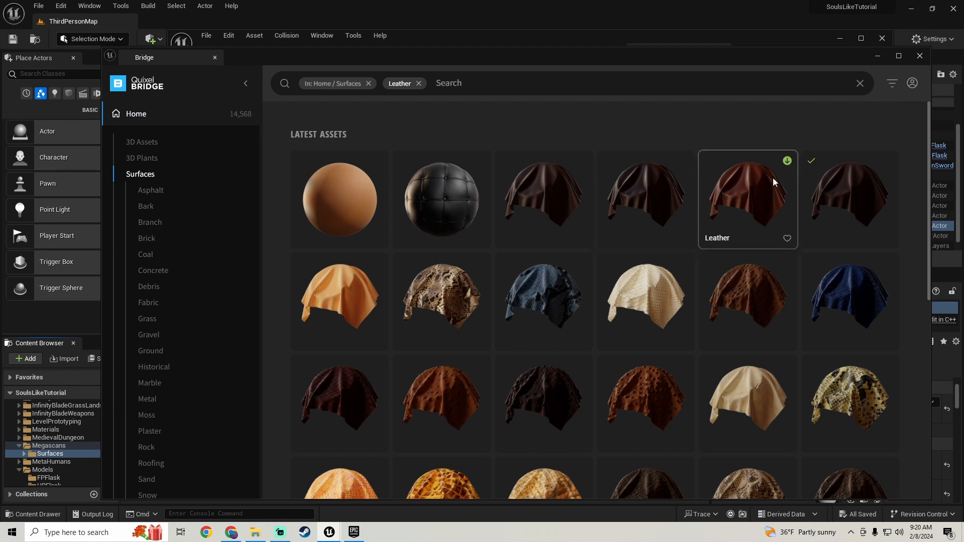
left_click(818, 202)
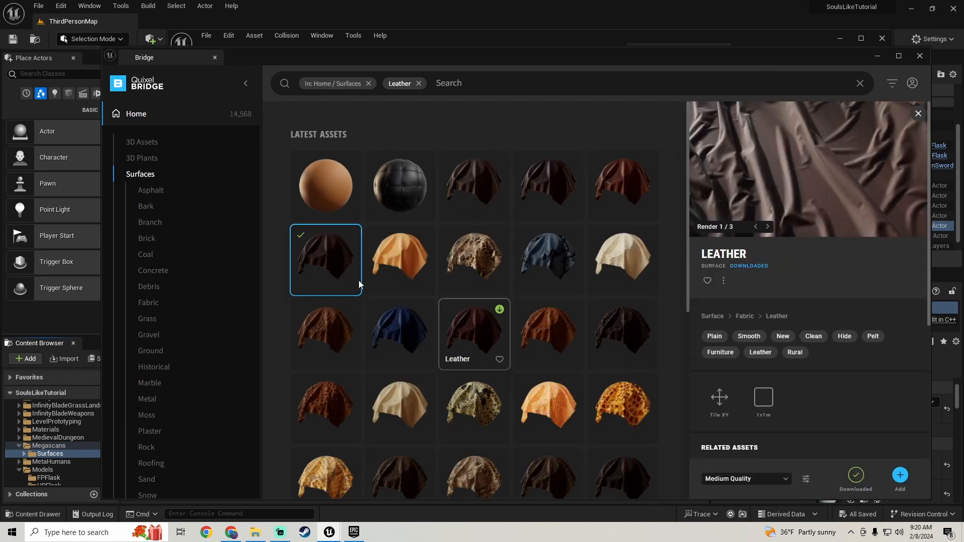
Add the stitched, creased dark leather surface from Bridge to the project at Medium Quality and clear the view of its imported assets.
scroll(538, 333, "down", 2)
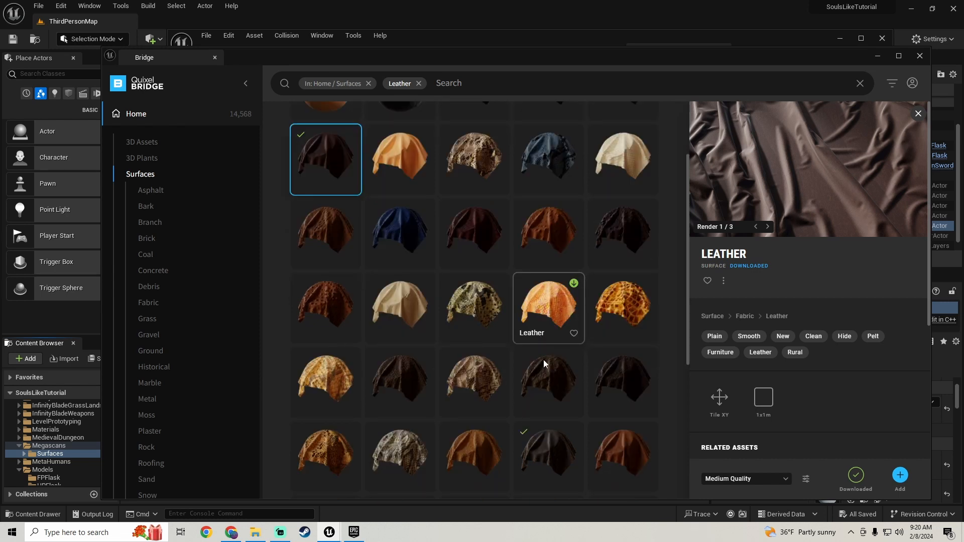
scroll(544, 359, "down", 2)
left_click(543, 348)
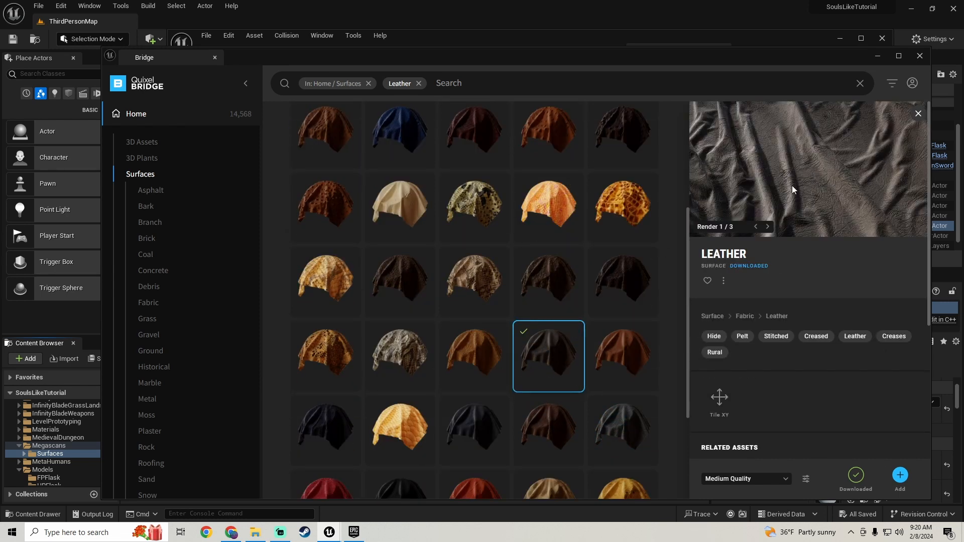
left_click_drag(752, 56, 444, 67)
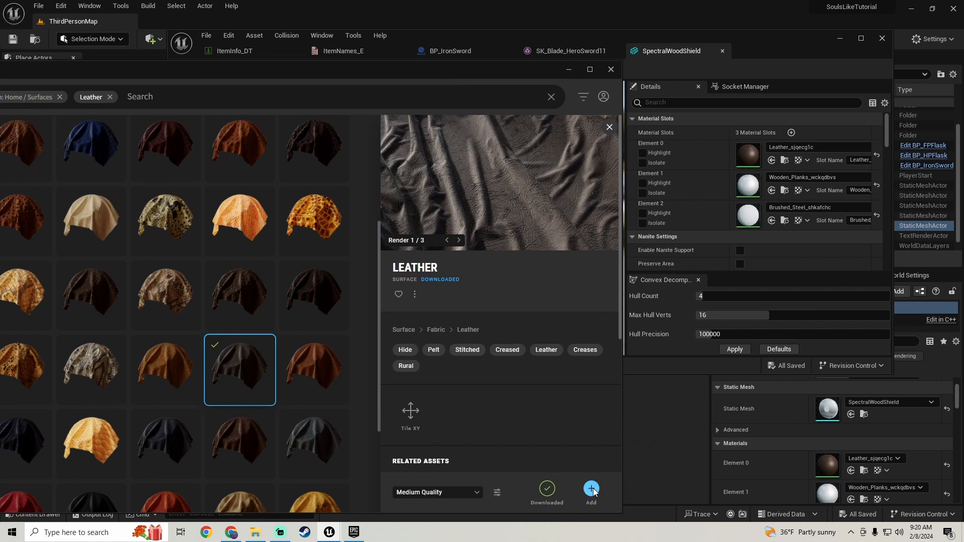
left_click(840, 38)
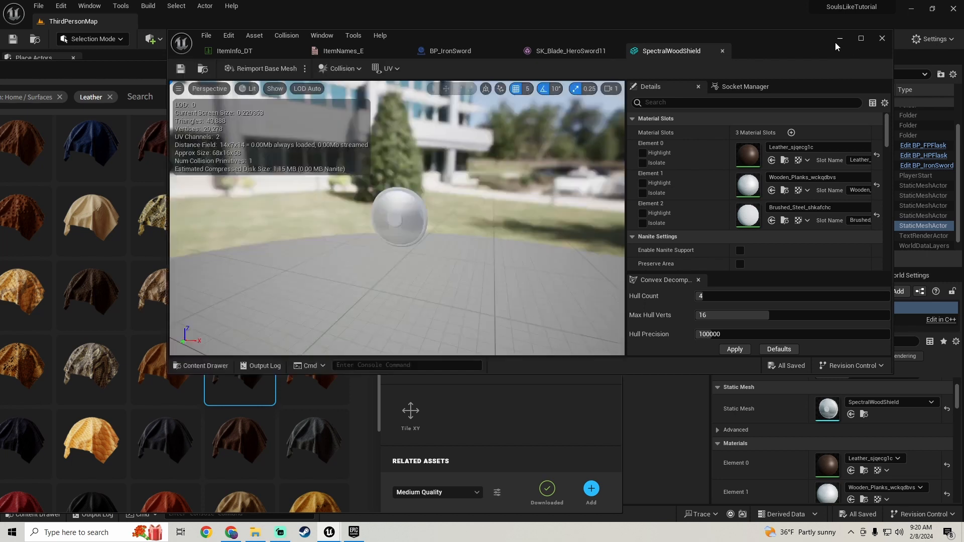
left_click(569, 69)
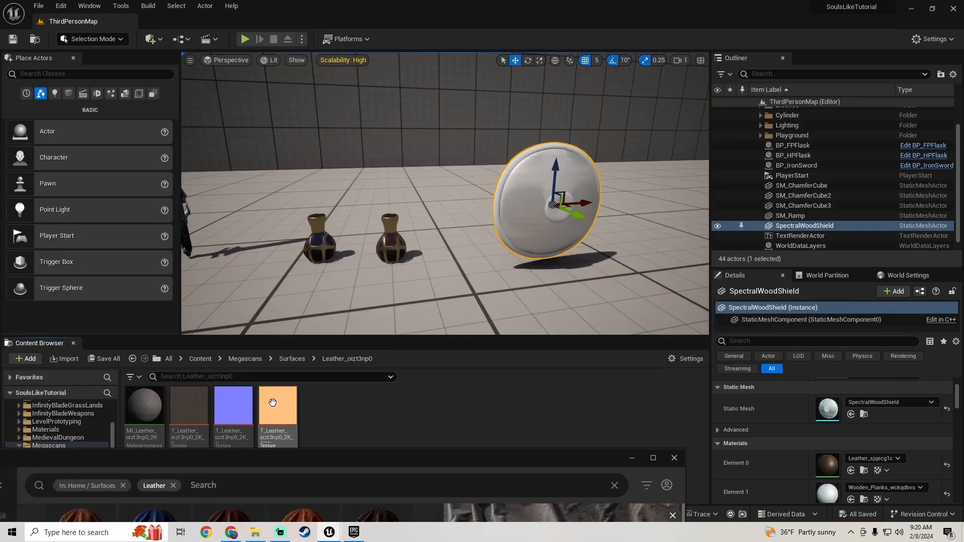
Limit the imported leather's orange mask texture to a maximum size of 1024, save it, and return to the SpectralWoodShield mesh.
double_click(278, 408)
scroll(764, 281, "down", 4)
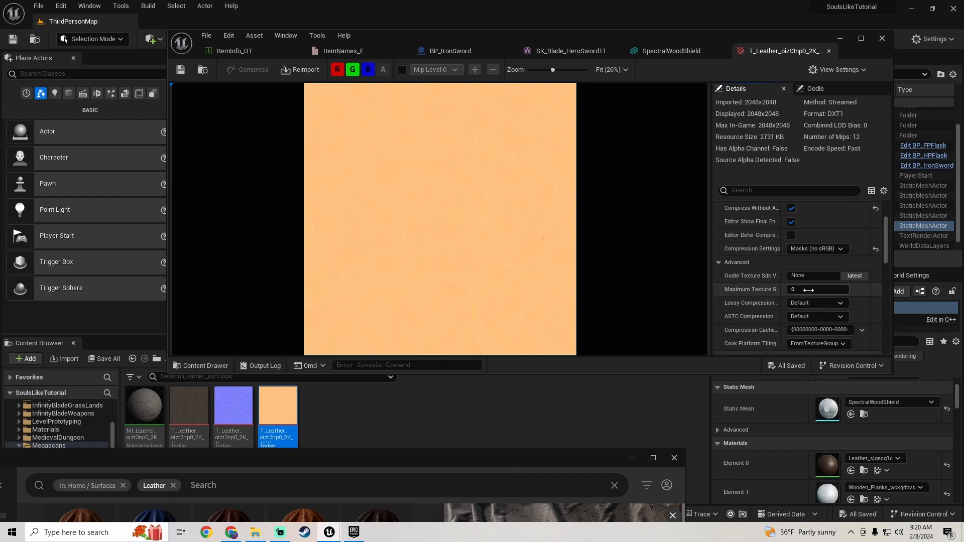
key("Return")
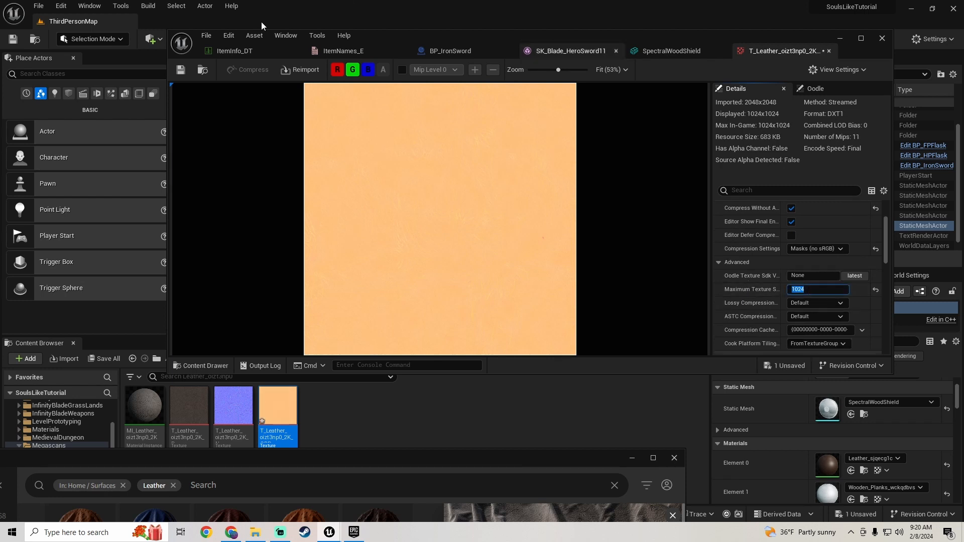
left_click(181, 69)
left_click_drag(342, 459, 383, 324)
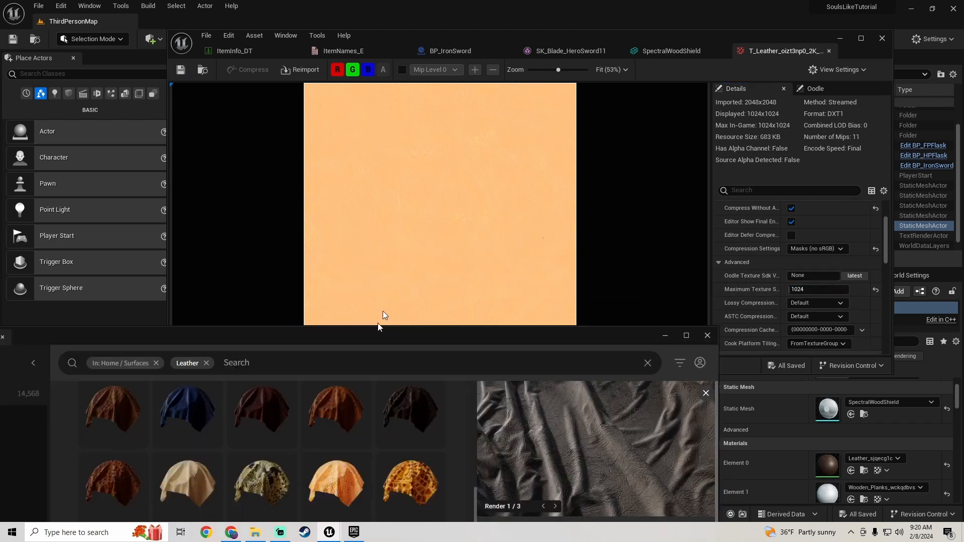
left_click(281, 533)
left_click(287, 539)
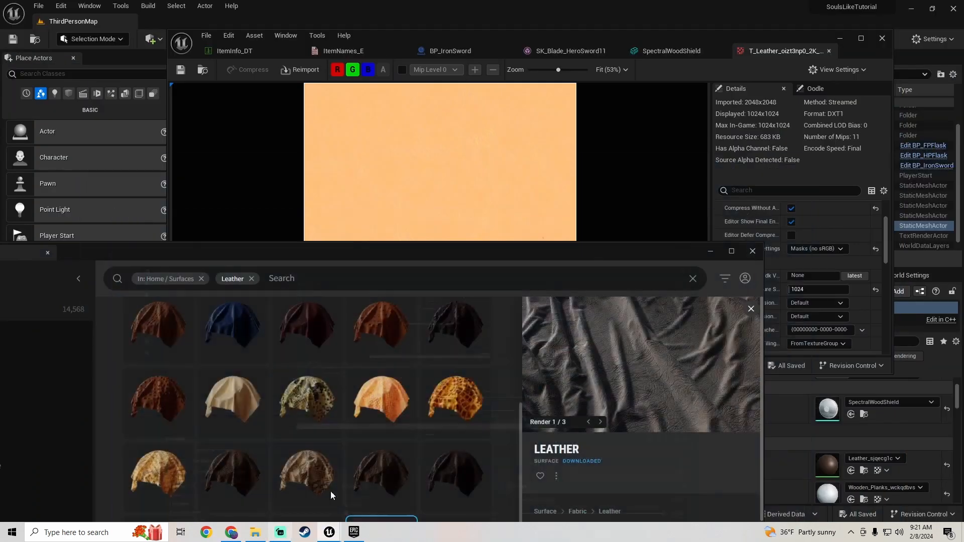
left_click_drag(562, 260, 659, 394)
left_click(831, 51)
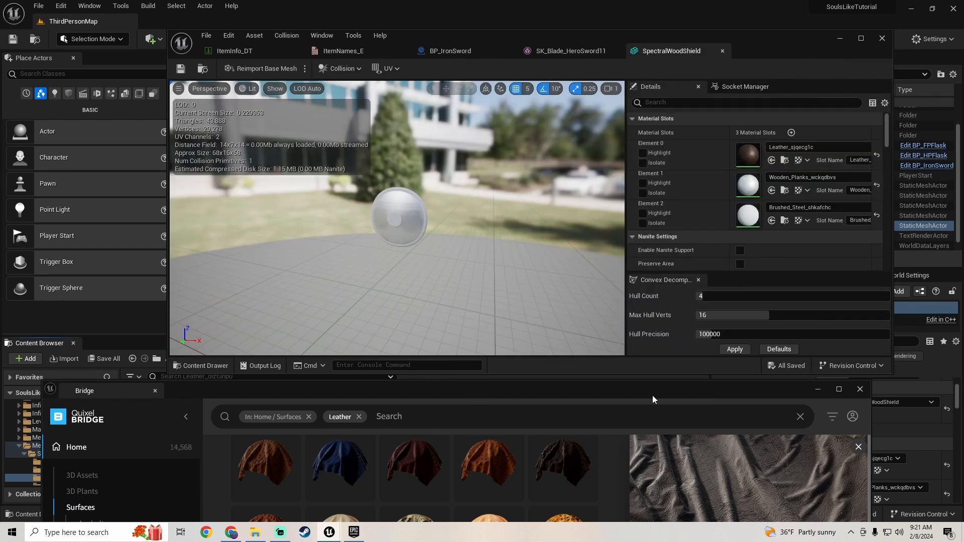
left_click(817, 390)
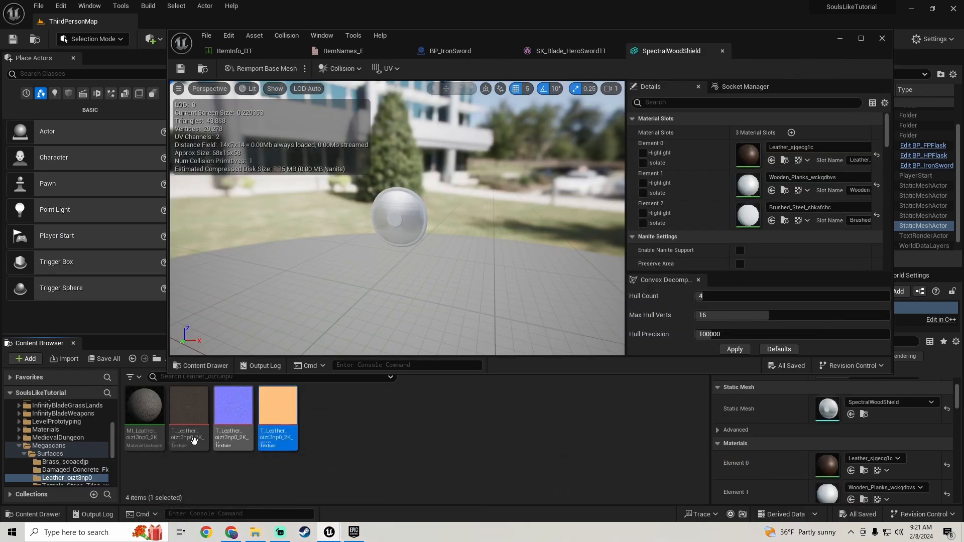
Assign a new instance of the leather material to the shield's Element 0 slot and save all modified assets.
right_click(150, 419)
left_click(231, 144)
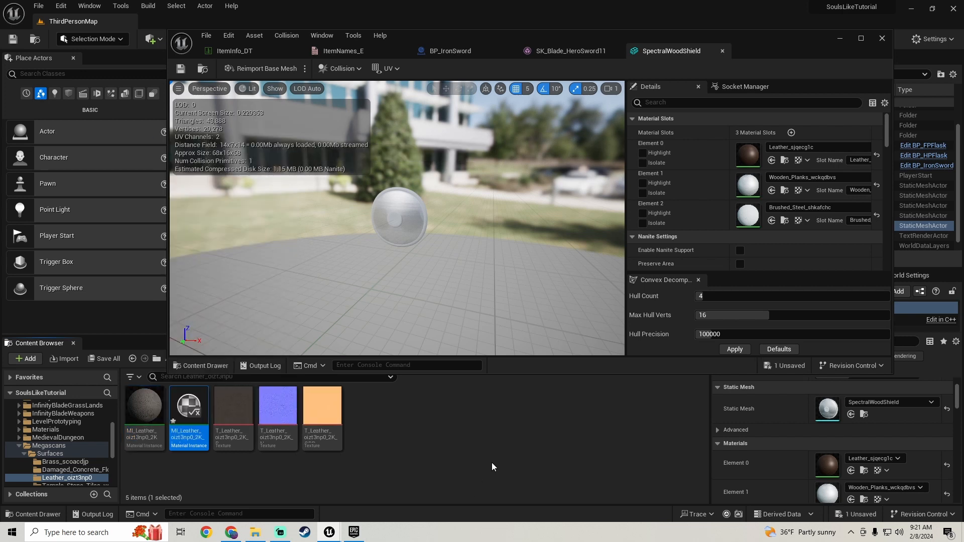
left_click_drag(189, 409, 748, 155)
left_click_drag(475, 243, 506, 246)
right_click_drag(475, 243, 241, 247)
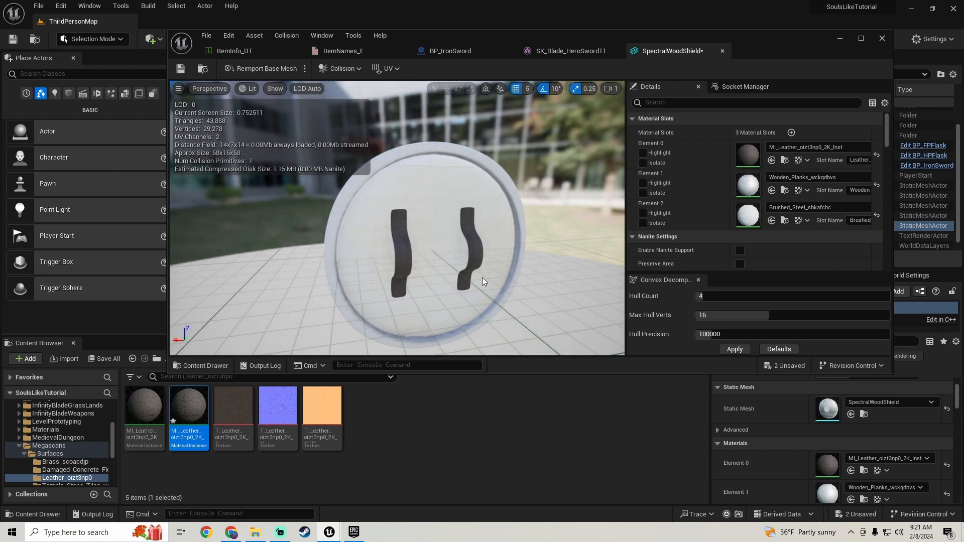
right_click_drag(482, 278, 744, 284)
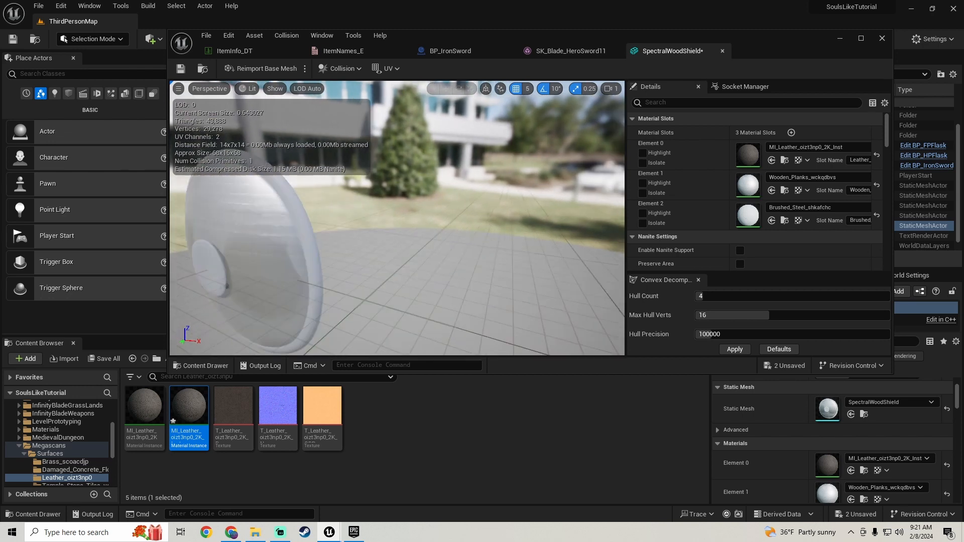
right_click_drag(427, 251, 486, 247)
left_click(104, 362)
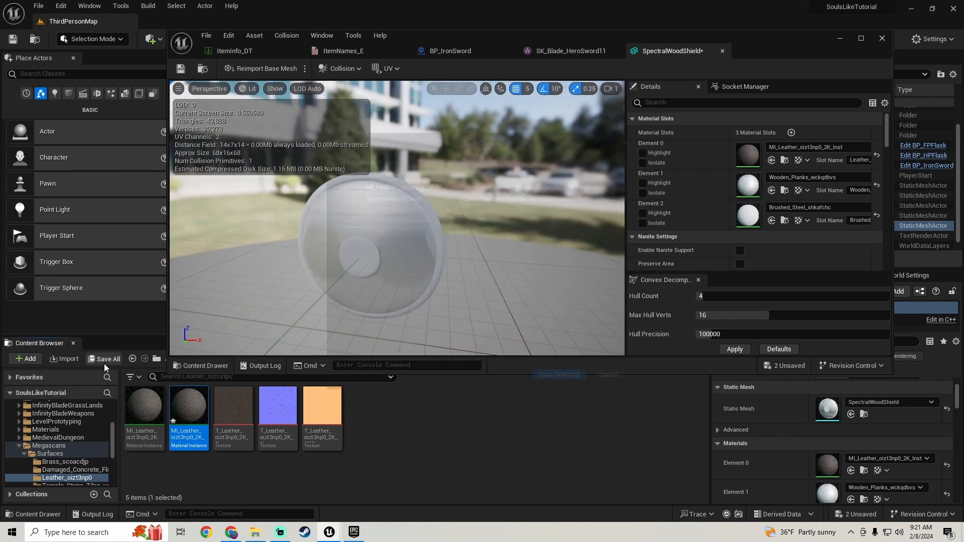
left_click(558, 379)
Return to Quixel Bridge and browse the Wood category of the Surfaces.
mouse_move(329, 533)
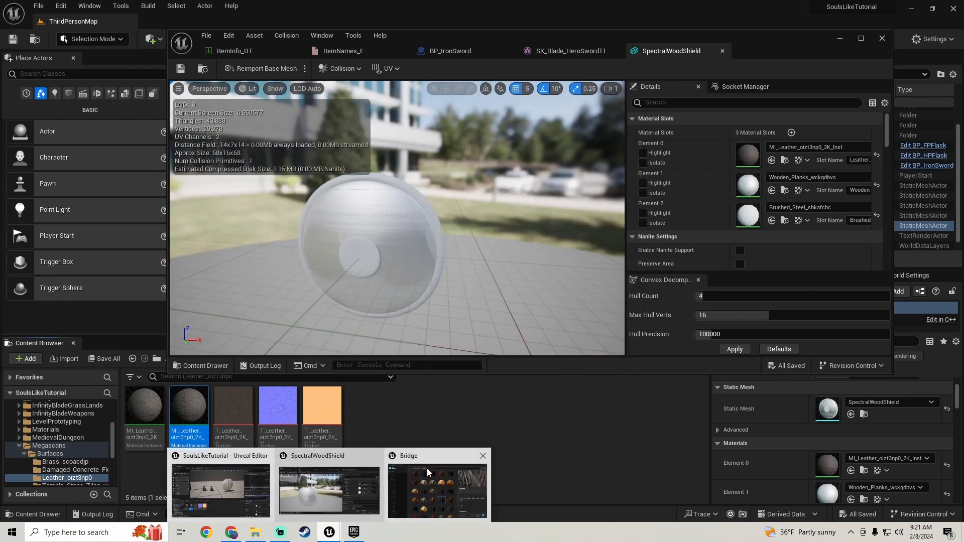
left_click(427, 472)
left_click_drag(478, 391, 490, 52)
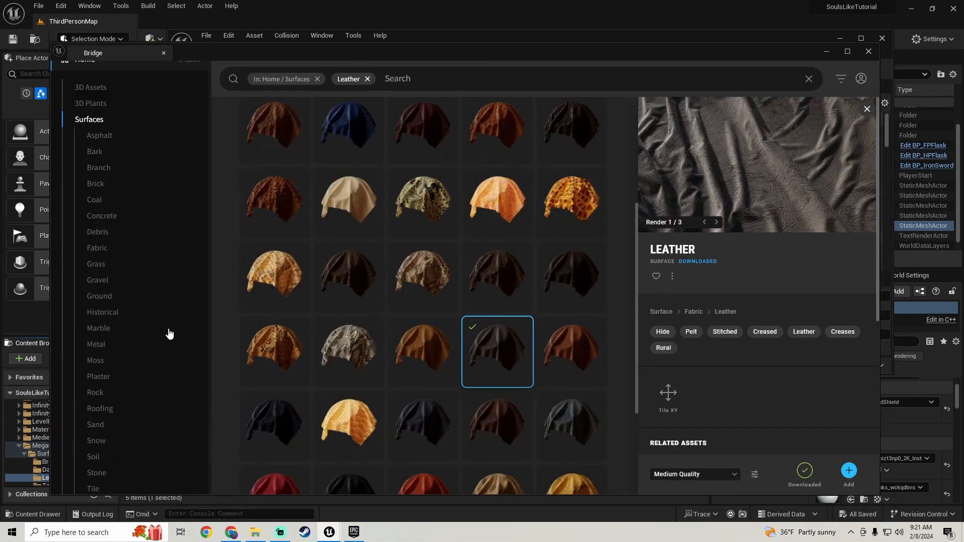
scroll(123, 316, "down", 4)
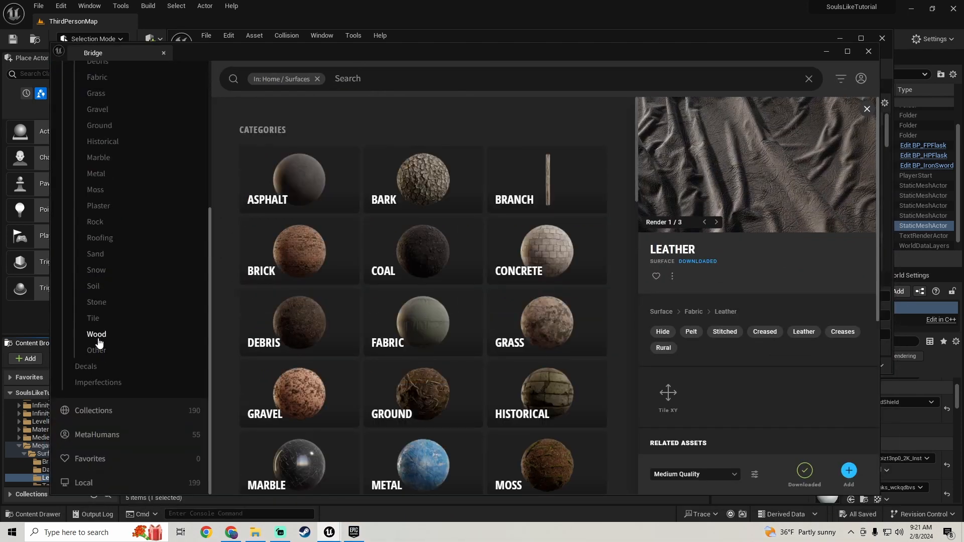
left_click(97, 334)
left_click_drag(552, 52, 542, 34)
scroll(366, 358, "down", 3)
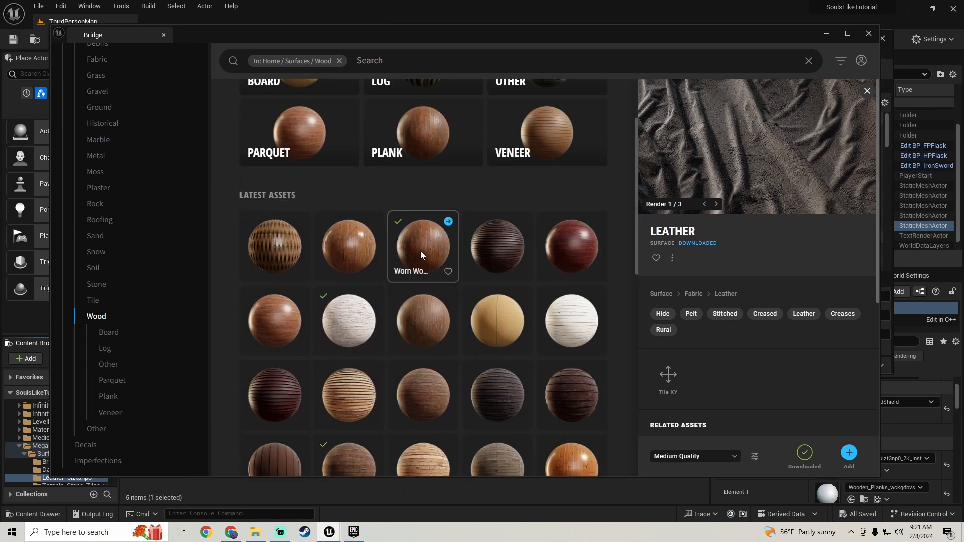
Add the downloaded Wooden Planks surface to the project at Medium Quality and go back to the shield mesh.
left_click(421, 252)
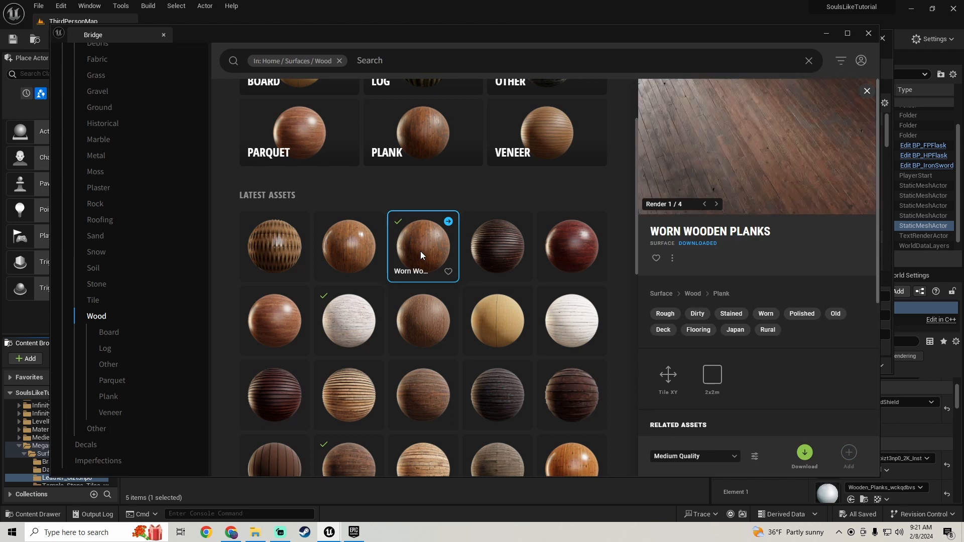
scroll(342, 362, "down", 3)
left_click(342, 326)
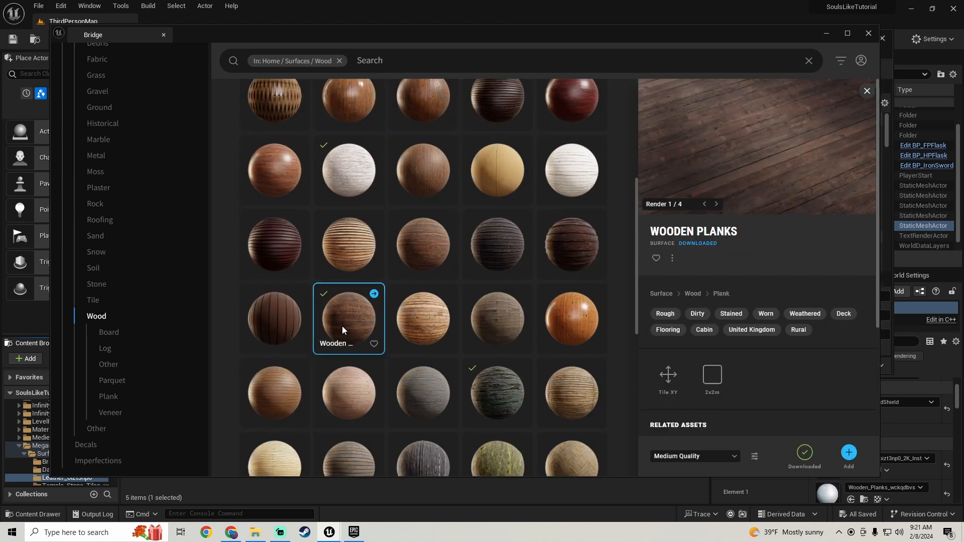
left_click(849, 453)
left_click(827, 33)
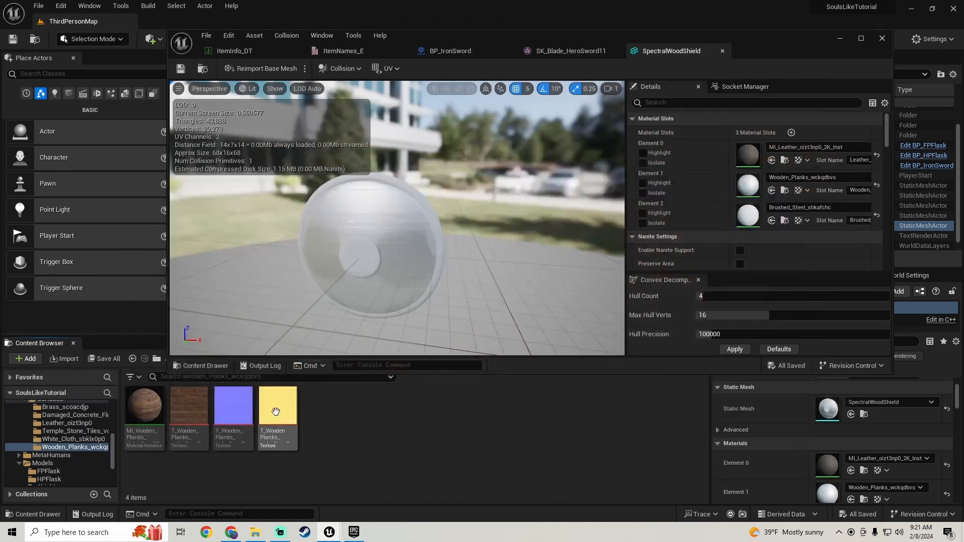
Create an instance of the wooden planks material, and save its ORDp texture with a maximum size of 1024.
right_click(150, 442)
left_click(202, 141)
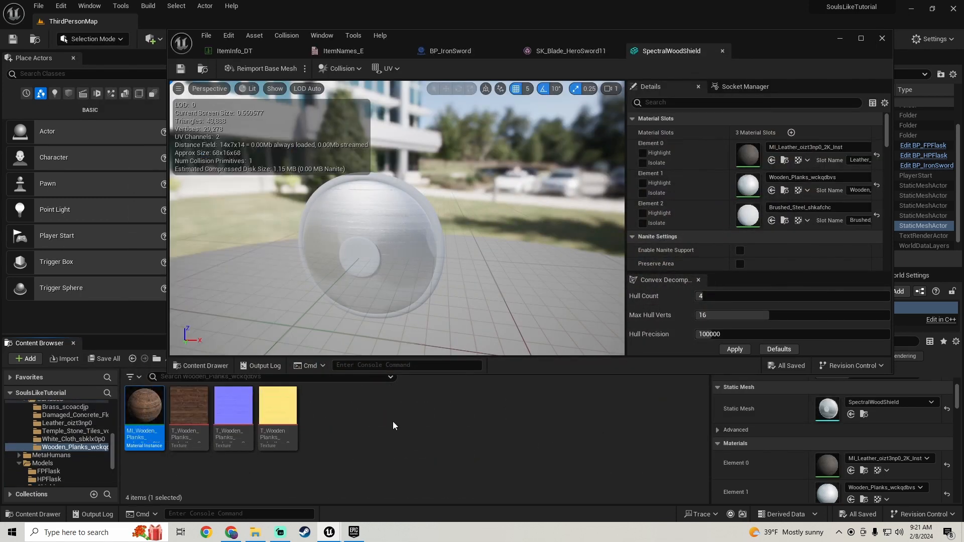
left_click(321, 446)
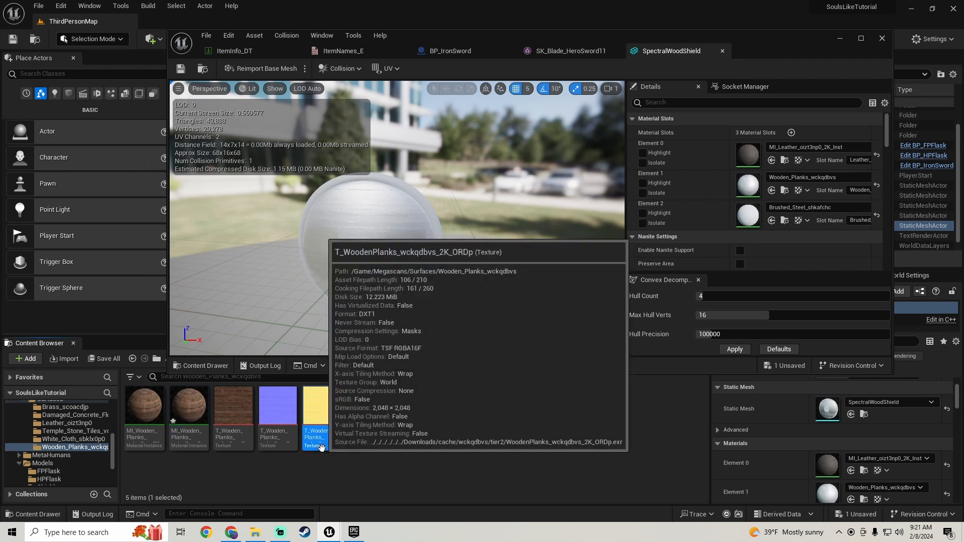
double_click(321, 447)
scroll(817, 302, "down", 1)
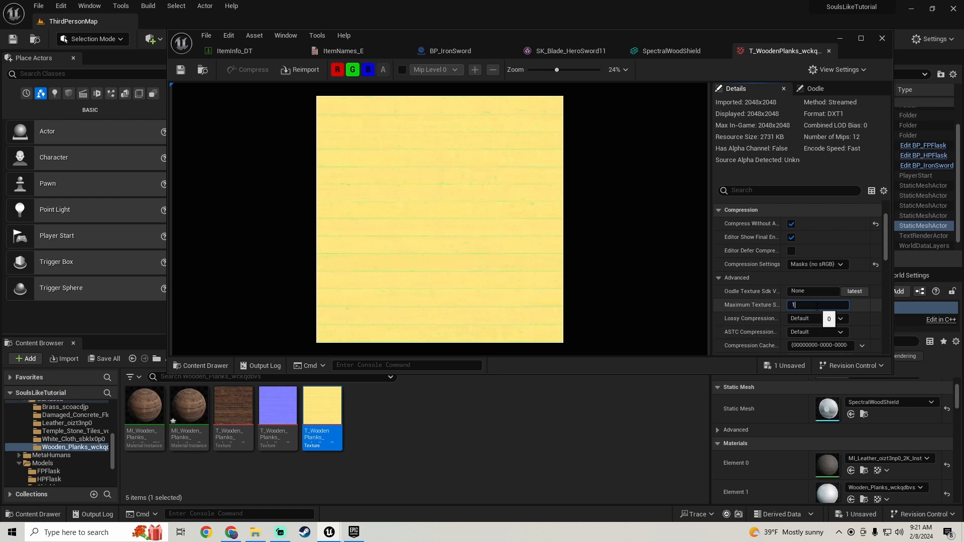
key("Return")
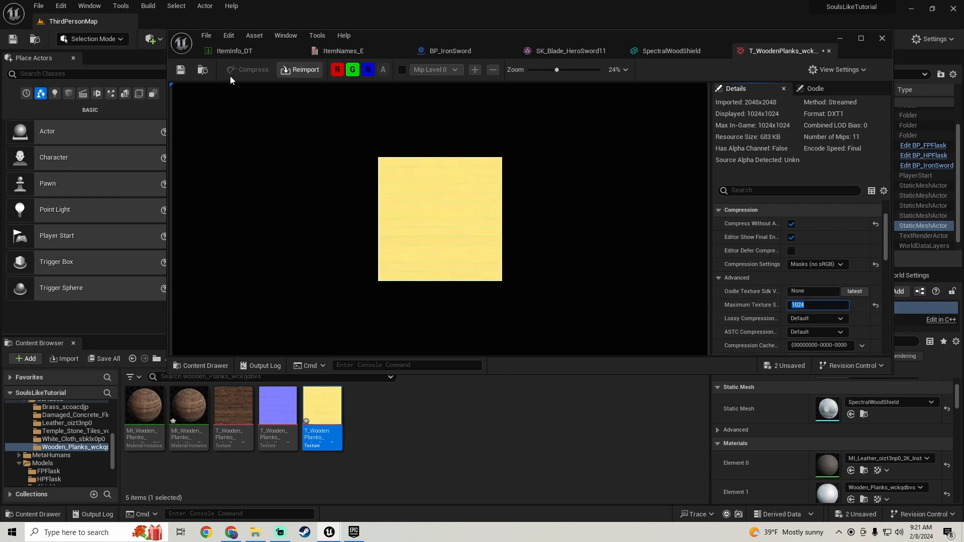
left_click(181, 69)
left_click(829, 51)
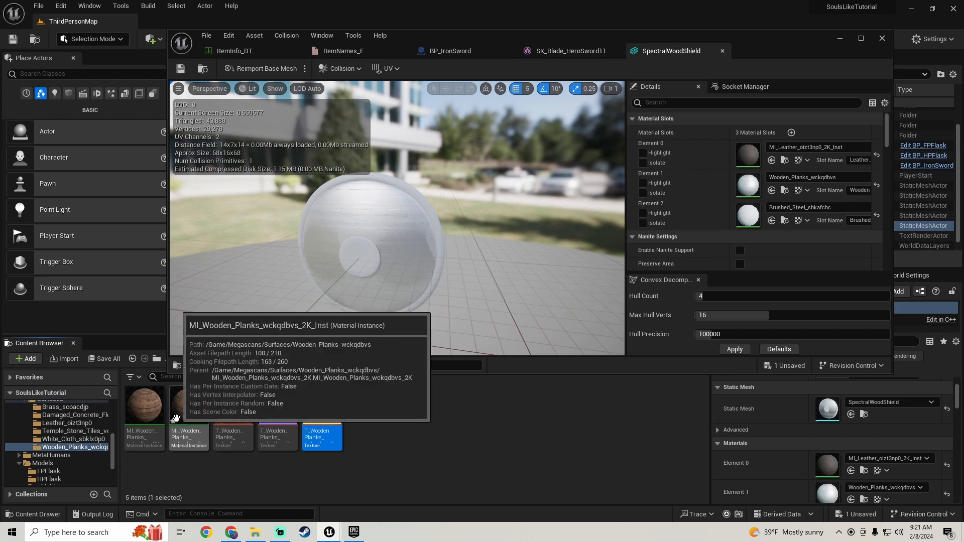
Assign the wooden planks material instance to the shield's Element 1 slot and save all modified assets.
left_click_drag(189, 405, 723, 187)
left_click(108, 360)
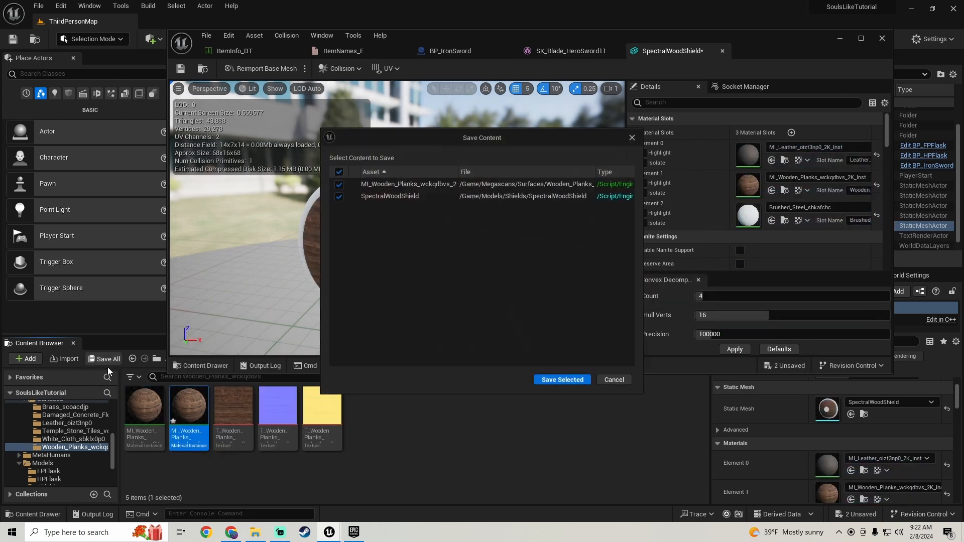
left_click(561, 380)
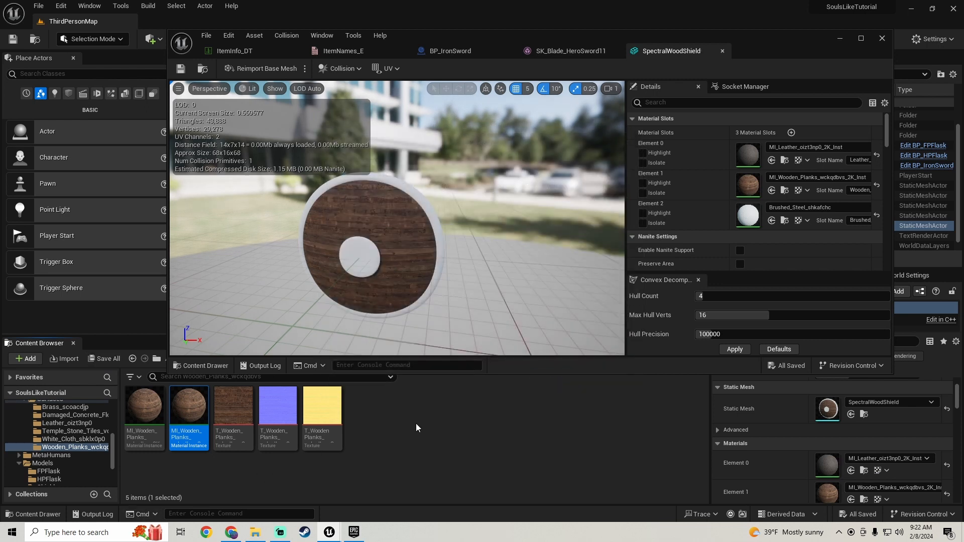
Return to Quixel Bridge and browse the Metal category of the Surfaces for a steel material.
right_click(416, 423)
left_click(511, 75)
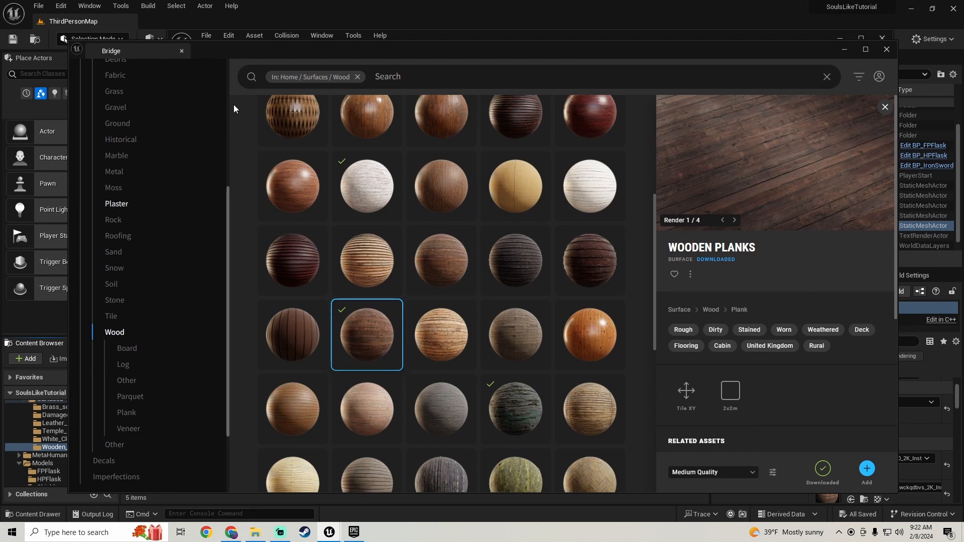
left_click(114, 171)
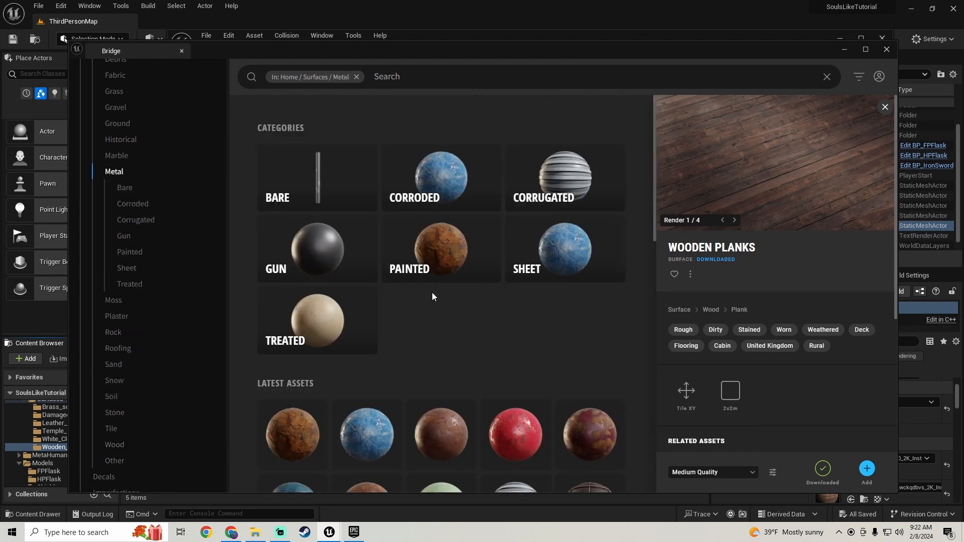
scroll(432, 294, "down", 10)
scroll(433, 285, "down", 5)
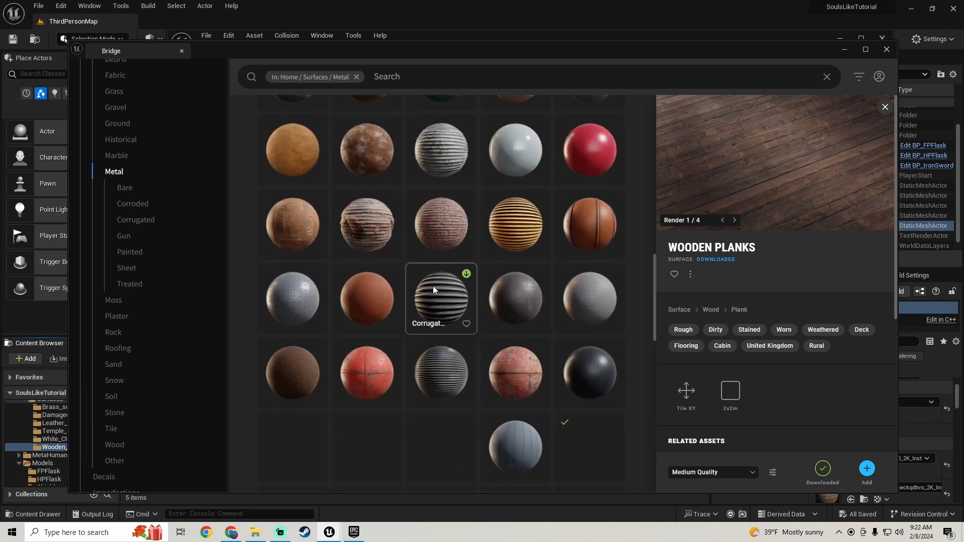
scroll(433, 286, "down", 6)
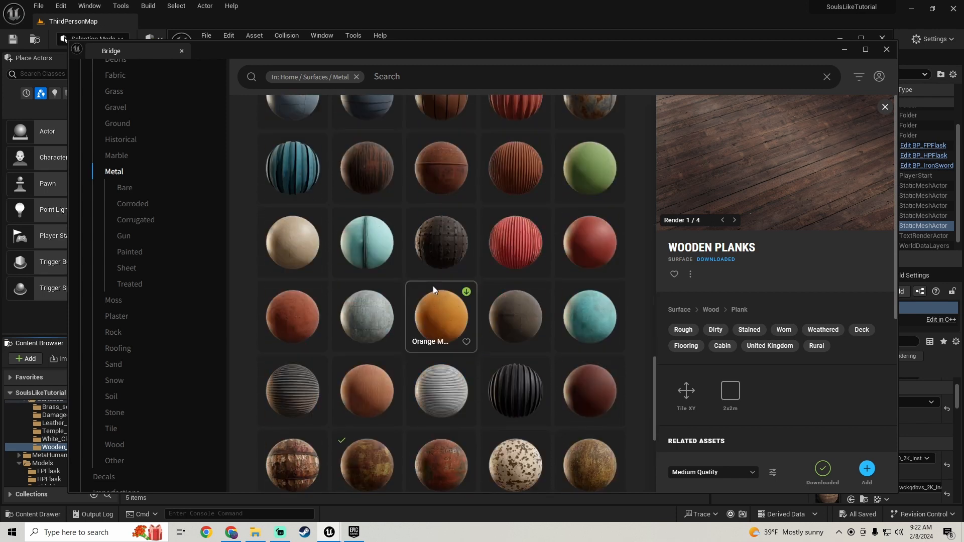
scroll(456, 306, "down", 3)
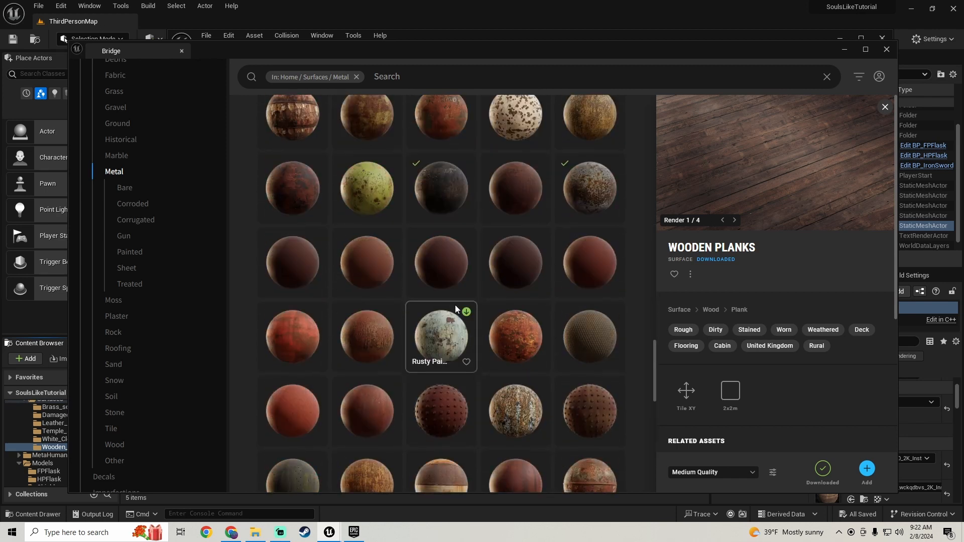
scroll(455, 306, "down", 4)
scroll(455, 305, "down", 3)
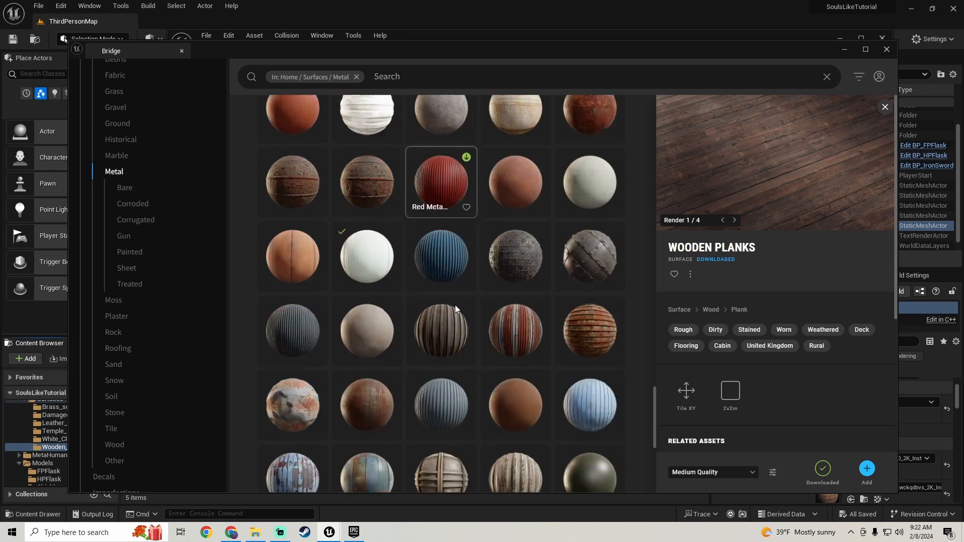
scroll(455, 305, "down", 1)
scroll(455, 306, "down", 1)
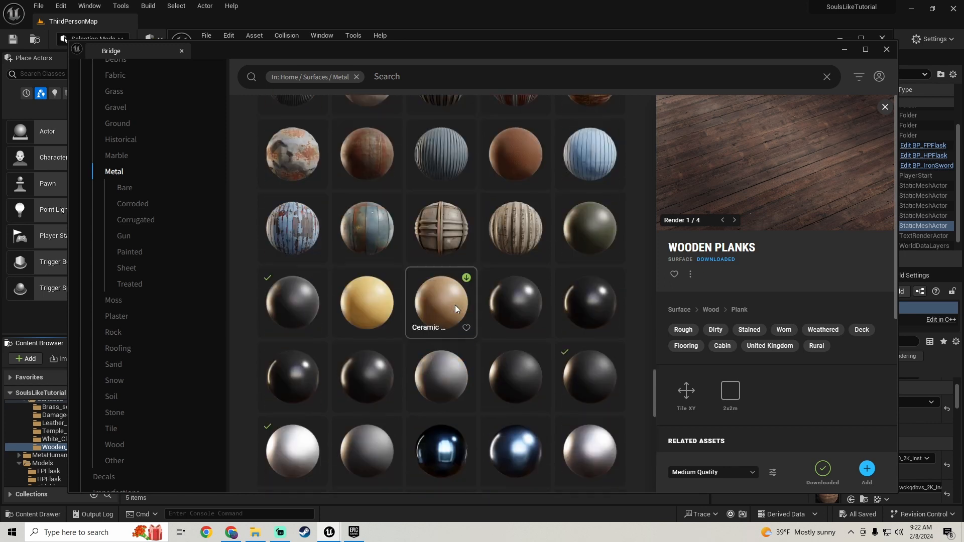
scroll(455, 306, "down", 2)
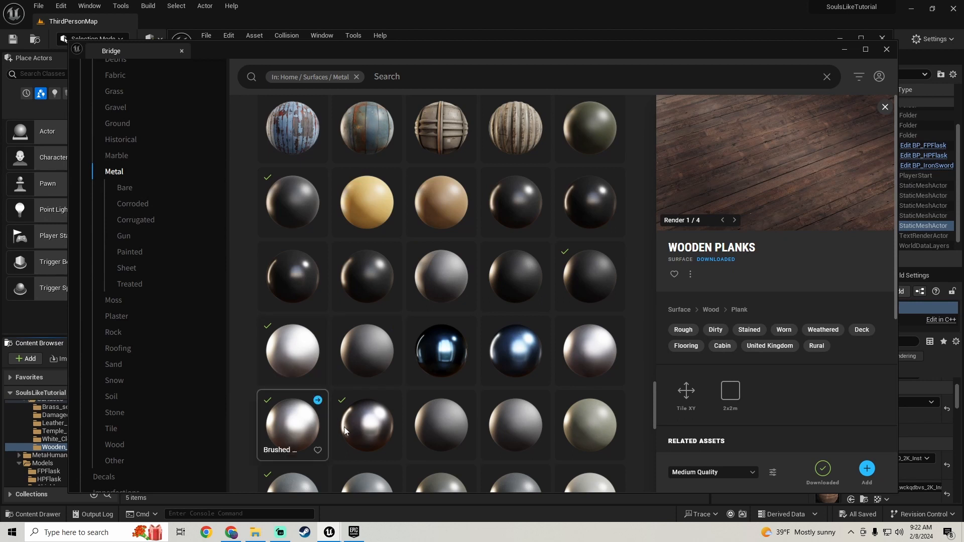
Add the downloaded Brushed Steel surface to the project at Medium Quality, and clear the Bridge and asset editor windows away.
left_click(372, 420)
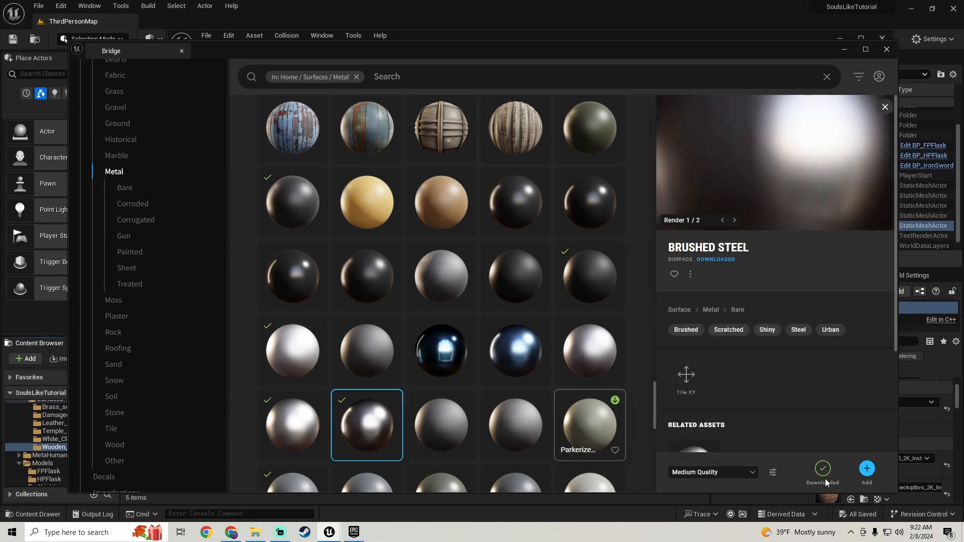
left_click(866, 471)
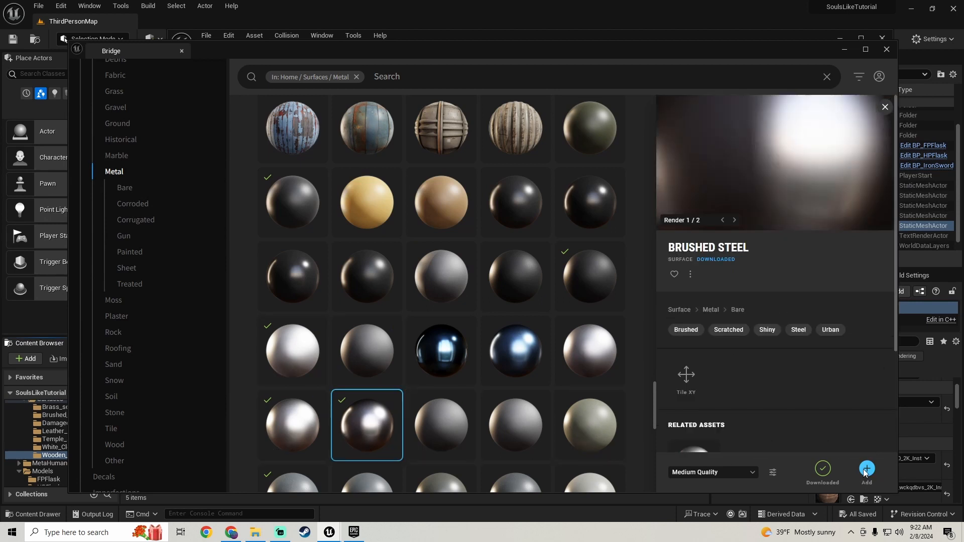
left_click(886, 51)
left_click(839, 38)
Create an instance of the brushed steel material, and save its pink mask texture with a maximum size of 1024.
right_click(145, 410)
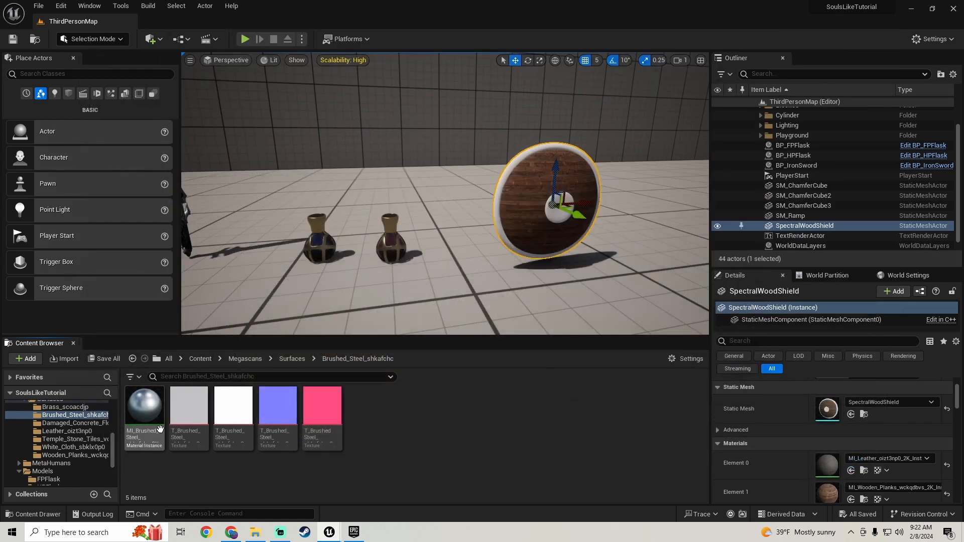
left_click(247, 144)
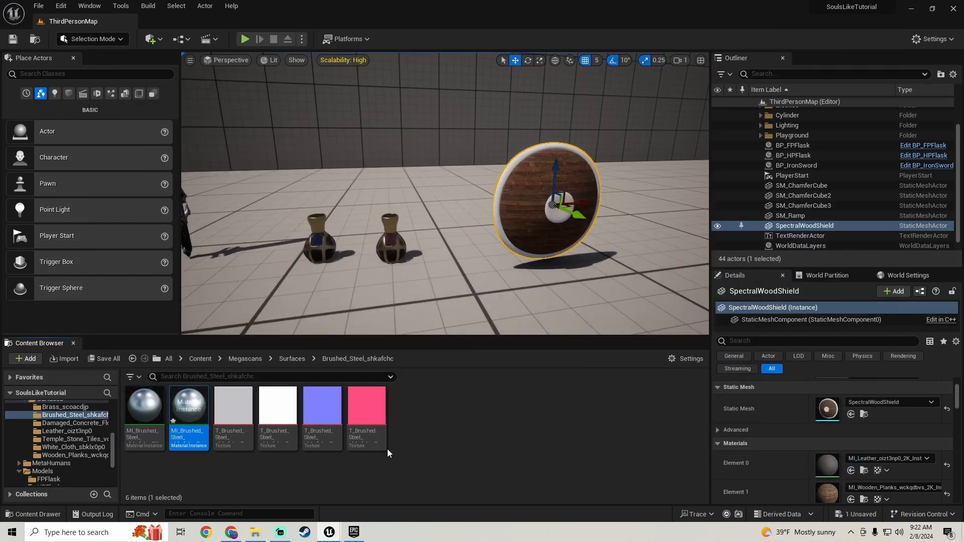
left_click(372, 447)
double_click(373, 447)
scroll(740, 256, "down", 3)
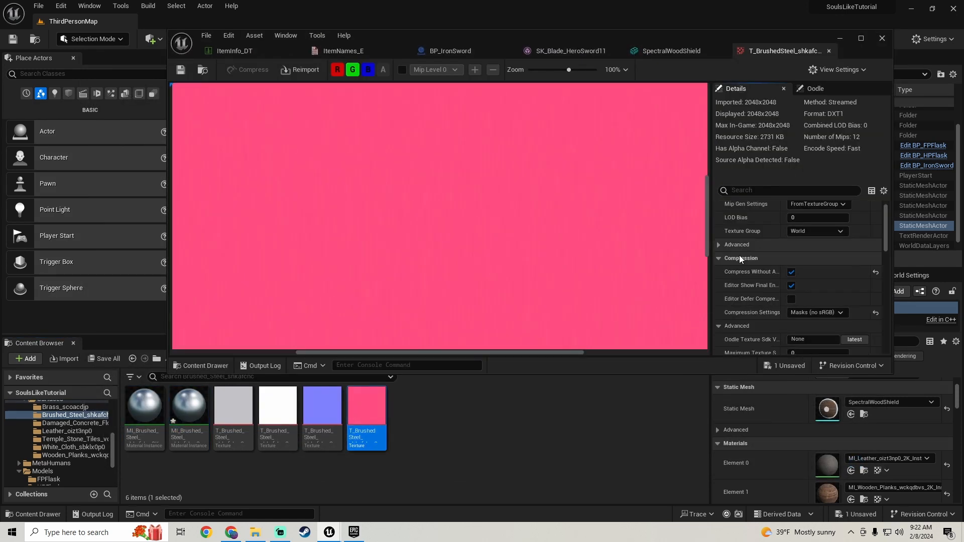
left_click(806, 308)
type("10")
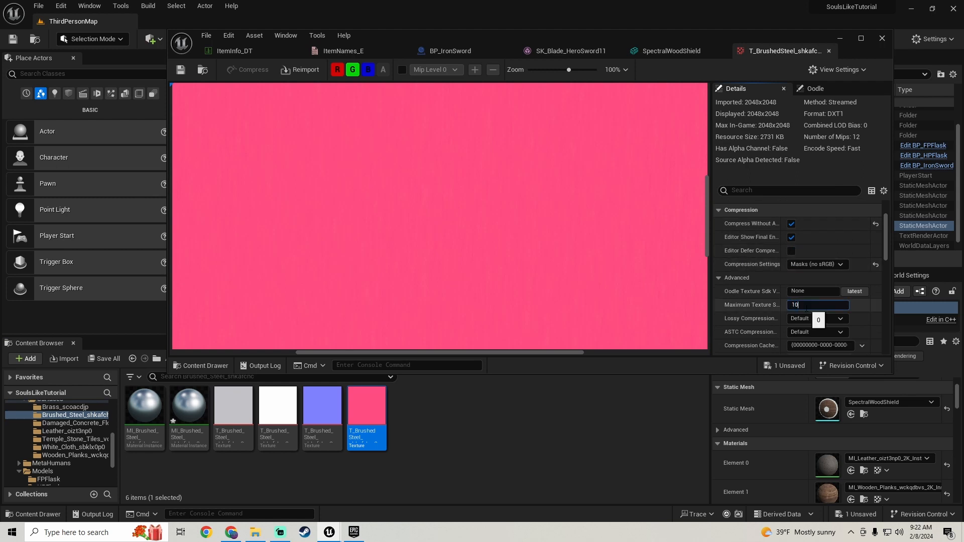
type("24")
key("Return")
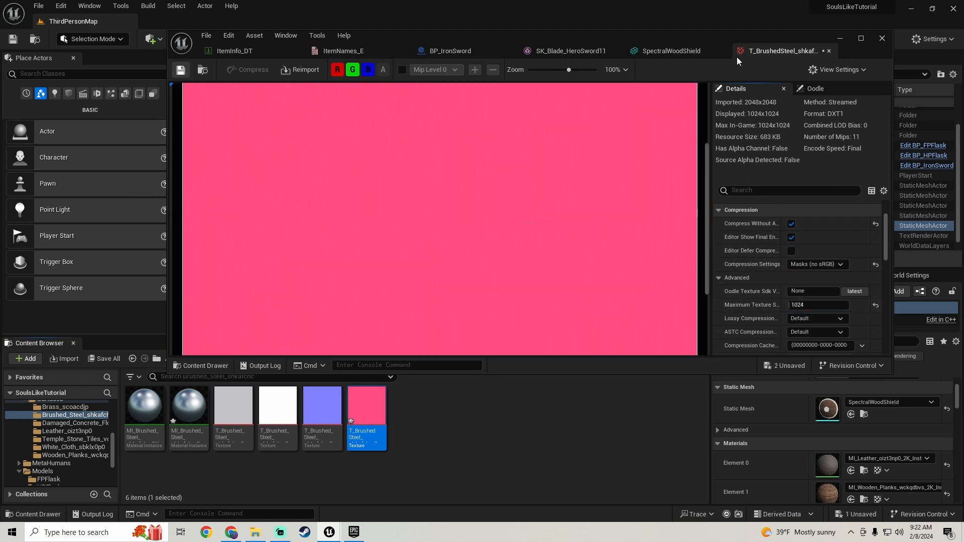
left_click(828, 50)
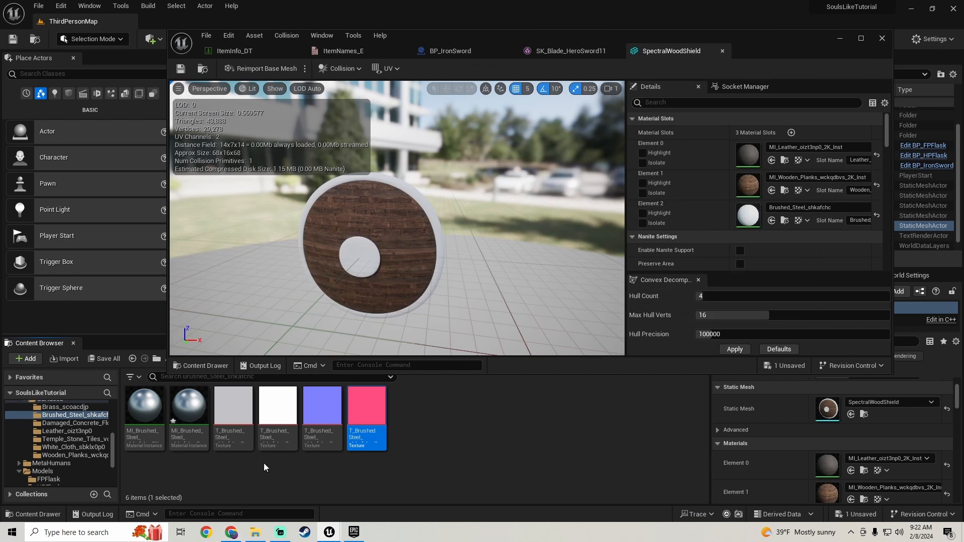
Set the maximum size of the white brushed steel texture to 1024, save it and close it.
double_click(271, 446)
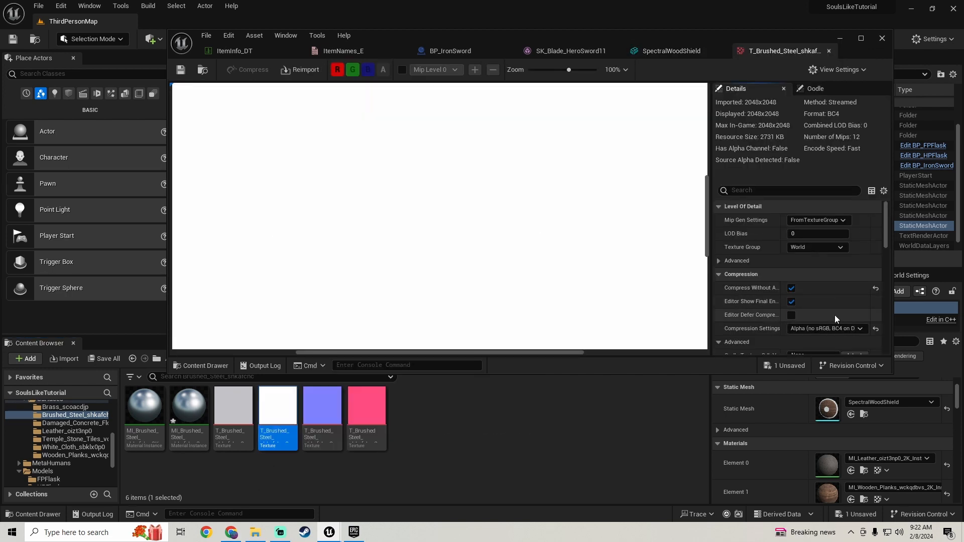
scroll(823, 309, "down", 3)
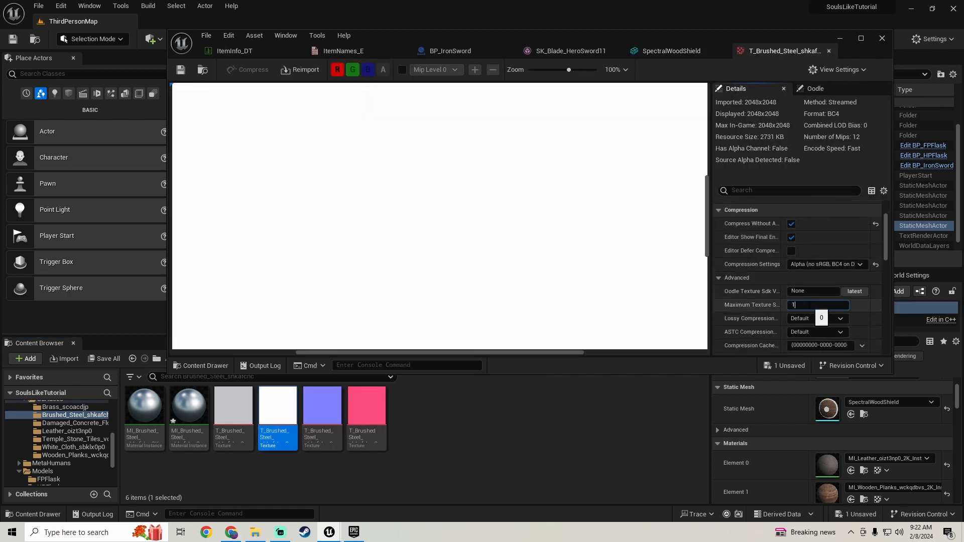
key("Return")
left_click(181, 70)
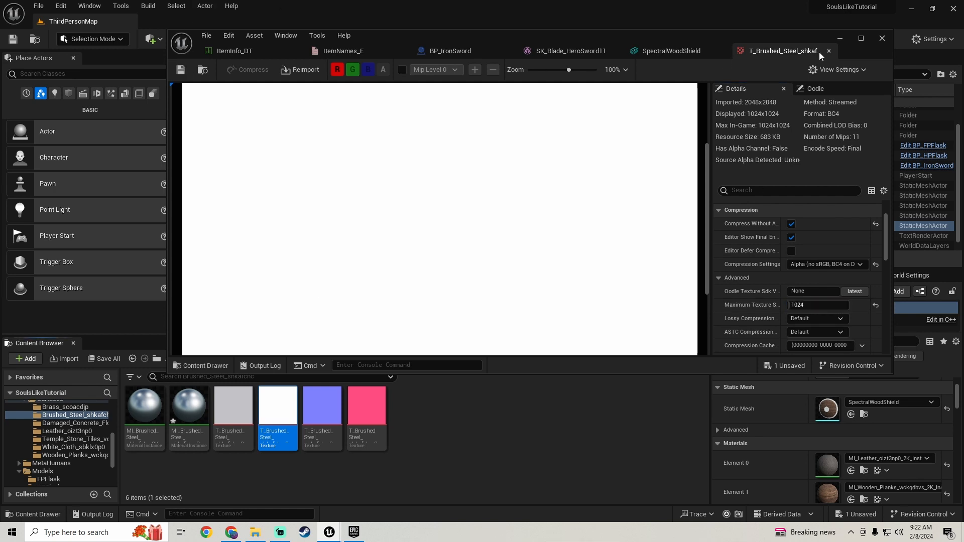
left_click(829, 51)
Save the new brushed steel material instance and assign it to the shield's Element 2 slot.
left_click(104, 362)
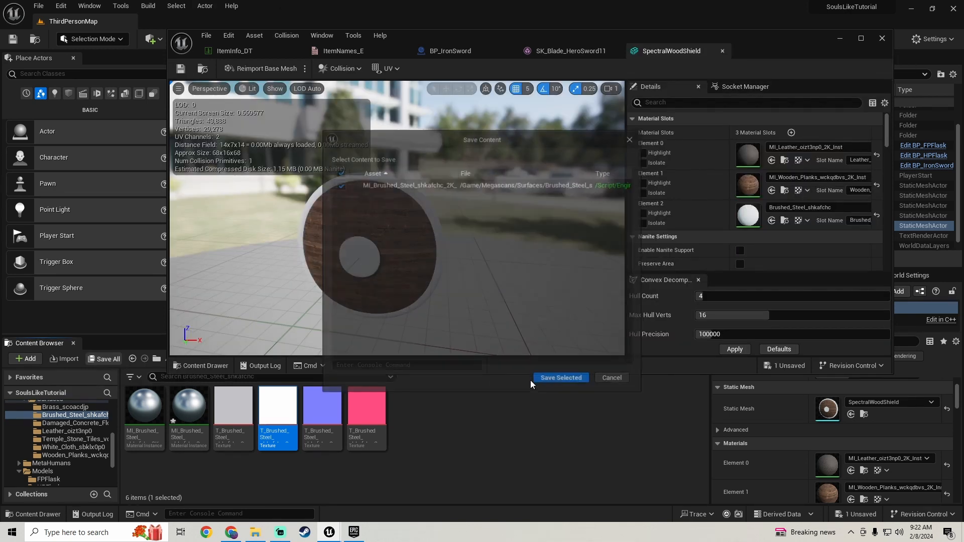
left_click(547, 382)
left_click_drag(189, 409, 794, 211)
Enable Nanite support on the shield mesh, apply the changes and save all modified assets.
scroll(685, 221, "down", 2)
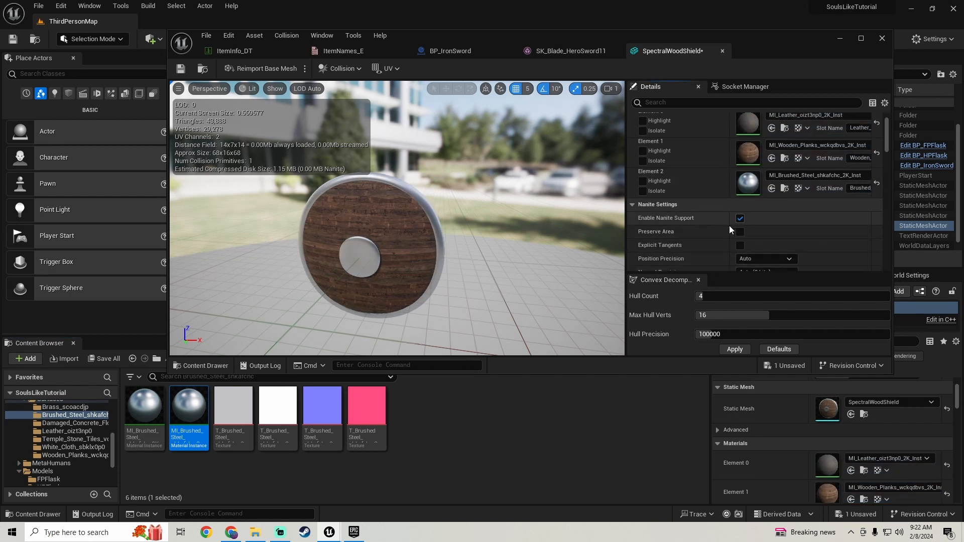
scroll(693, 221, "down", 4)
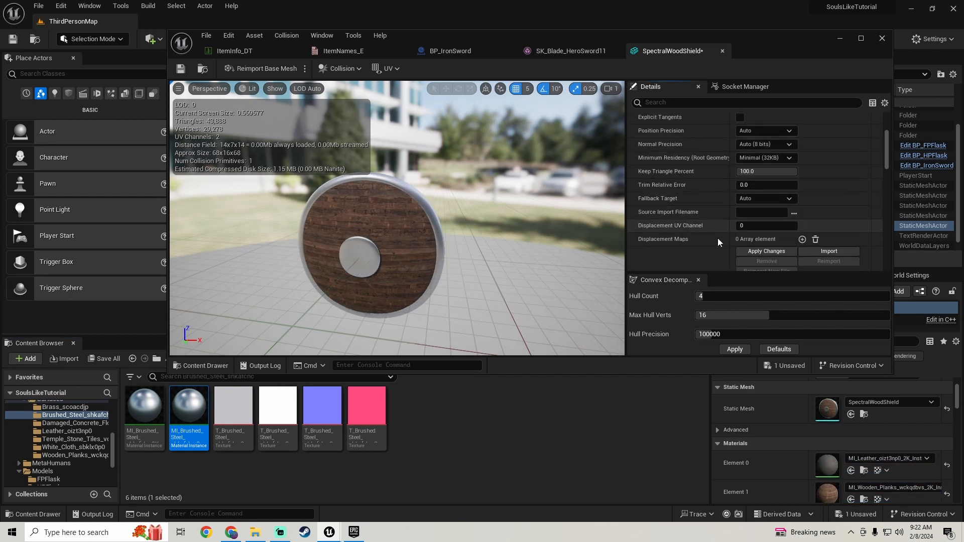
left_click(755, 251)
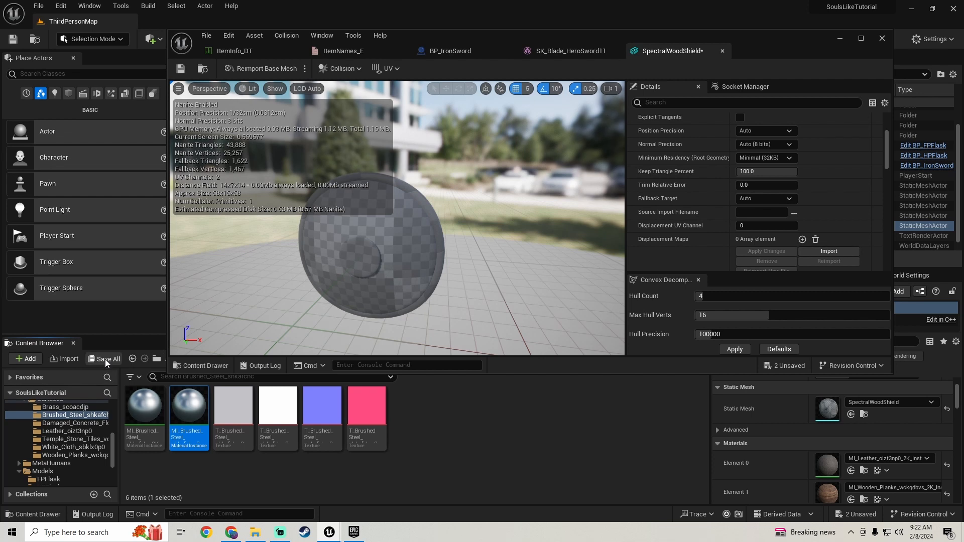
left_click(104, 360)
left_click(579, 382)
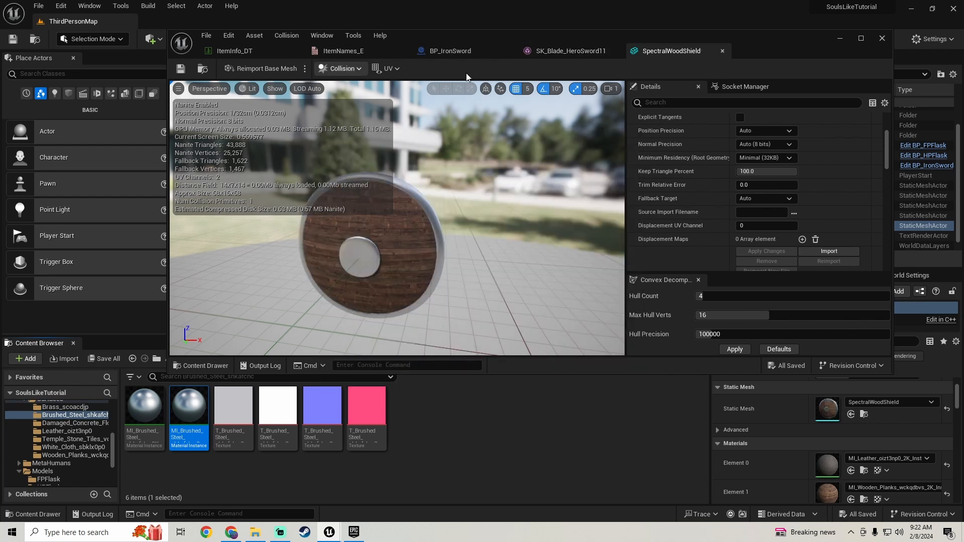
Close the sword mesh, add a new row to the ItemInfo_DT data table and save it.
left_click(615, 51)
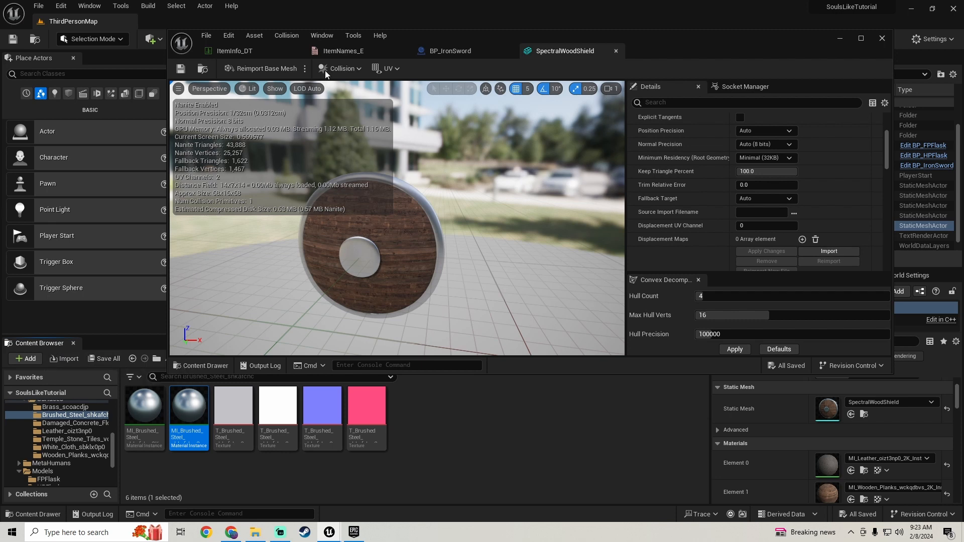
left_click(250, 52)
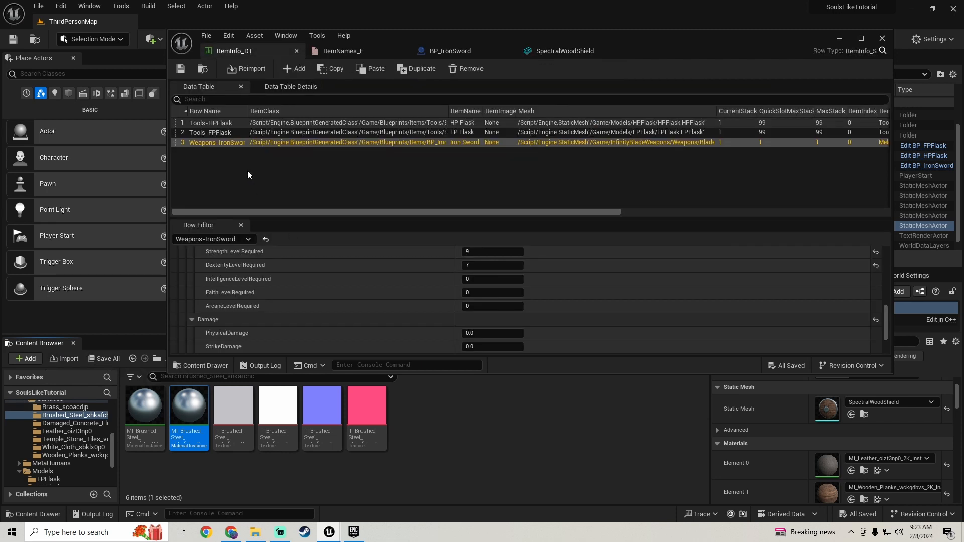
left_click(295, 68)
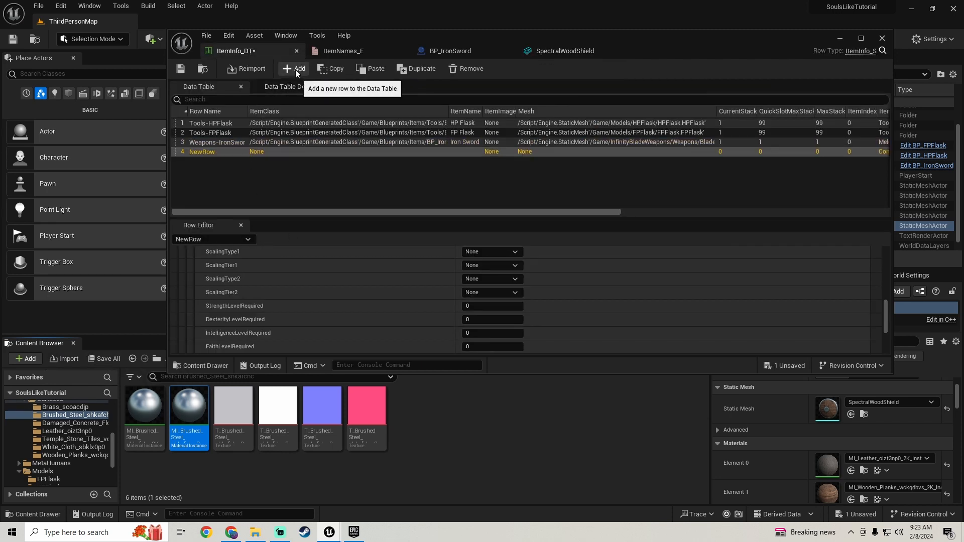
left_click(102, 358)
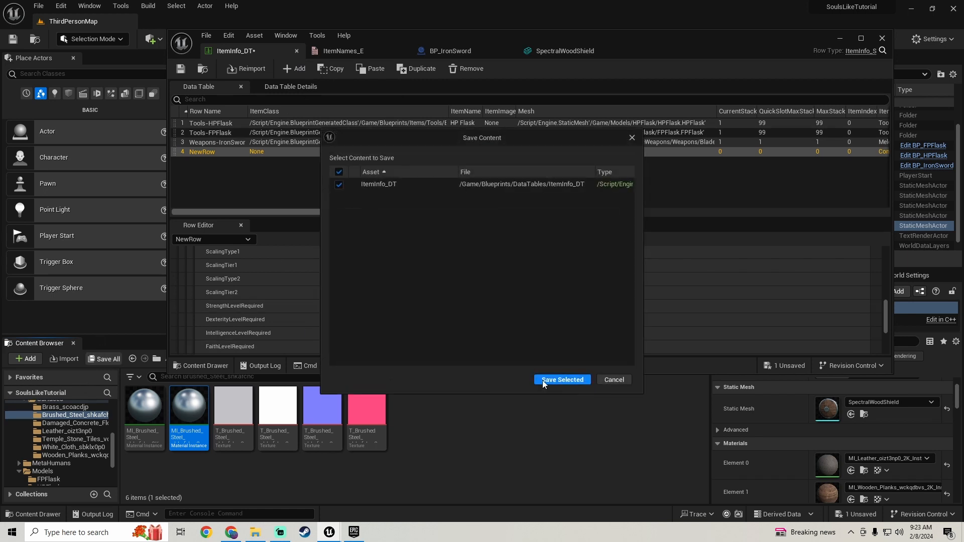
left_click(563, 380)
Open the ItemNames_E enumeration from the Enums folder and rename the WoodenShield enumerator to Shields-WoodenShield.
scroll(38, 452, "up", 5)
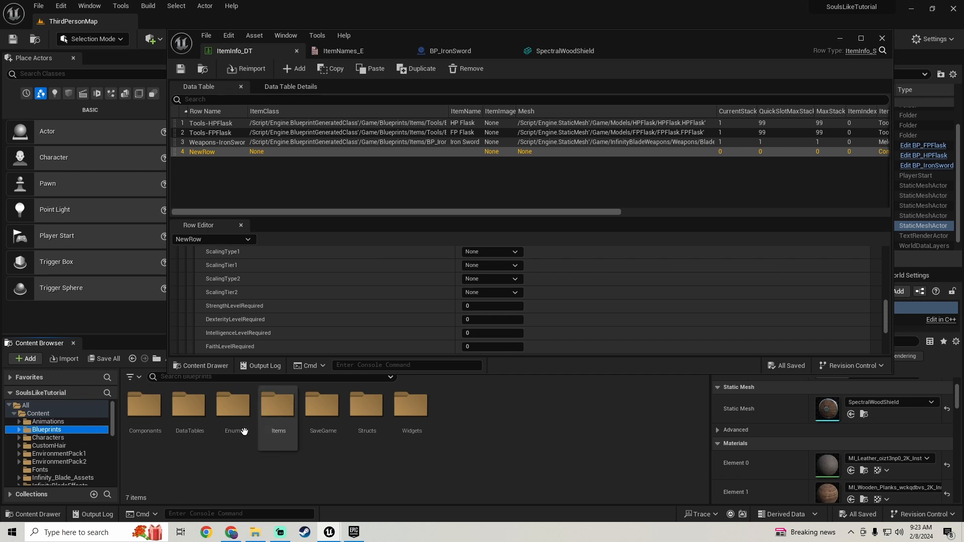
double_click(233, 405)
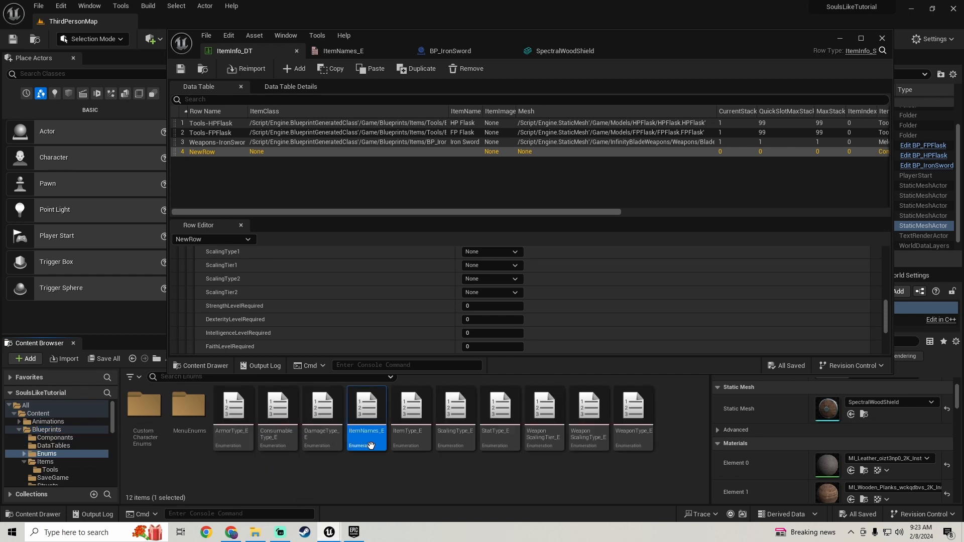
double_click(367, 409)
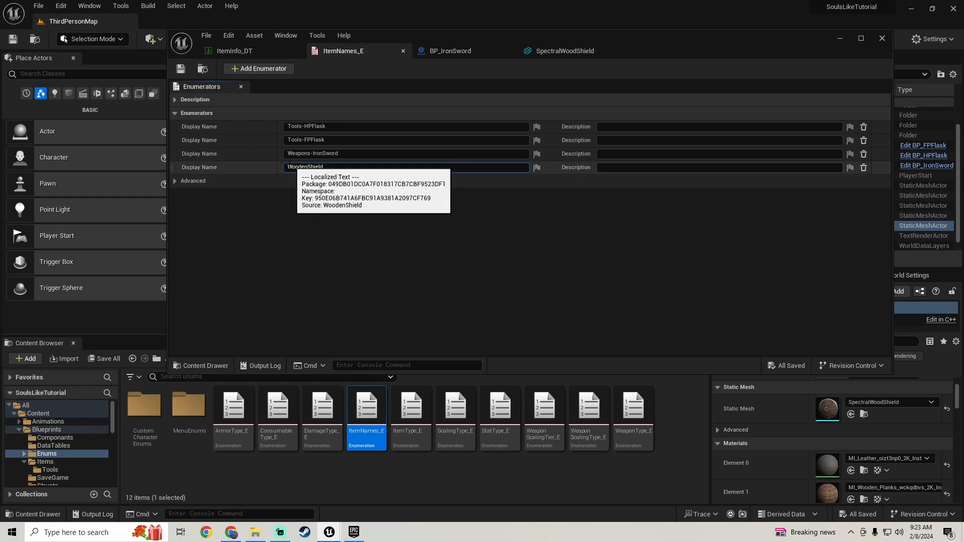
left_click(290, 168)
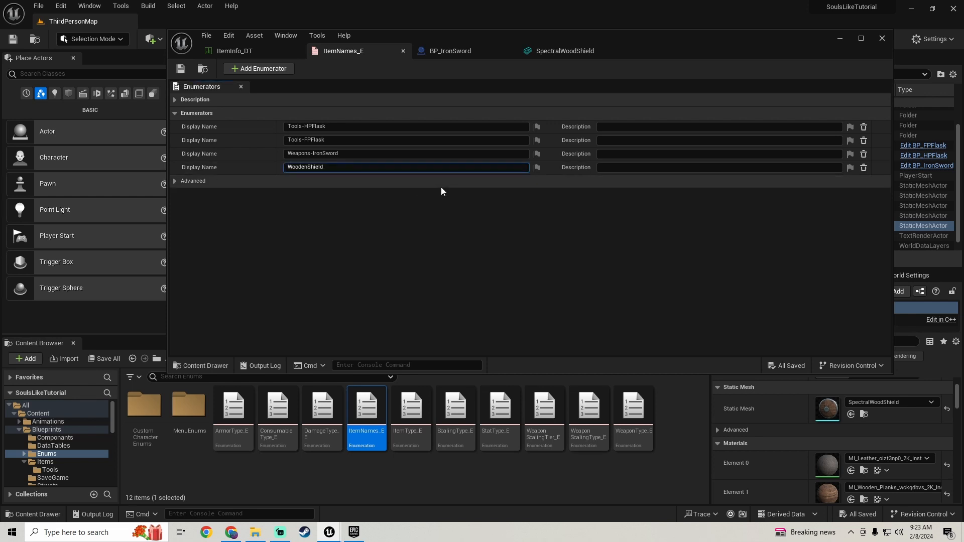
type("Shields-")
key("Return")
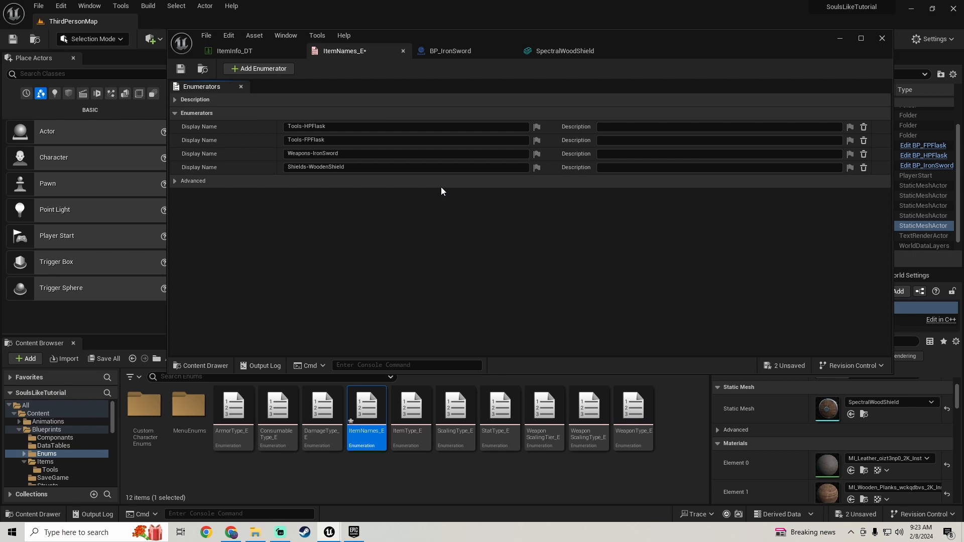
Rename the new row in the ItemInfo_DT data table to Shields-WoodenShield and save all modified assets.
left_click(328, 167)
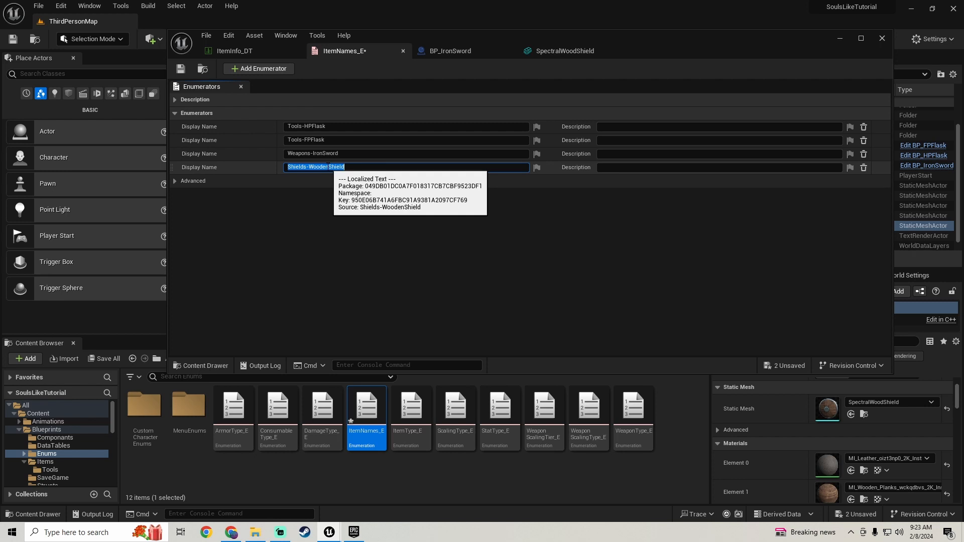
left_click(249, 53)
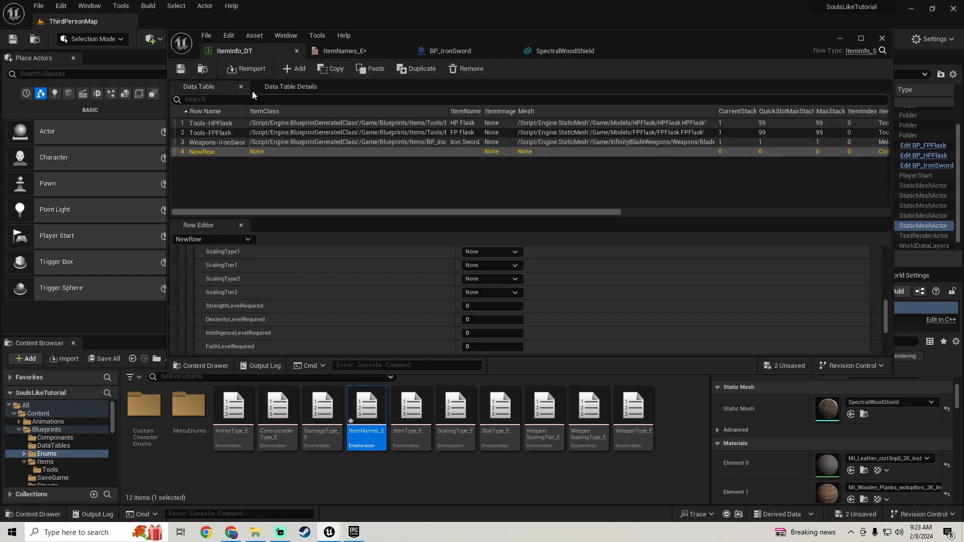
left_click(199, 153)
left_click(199, 152)
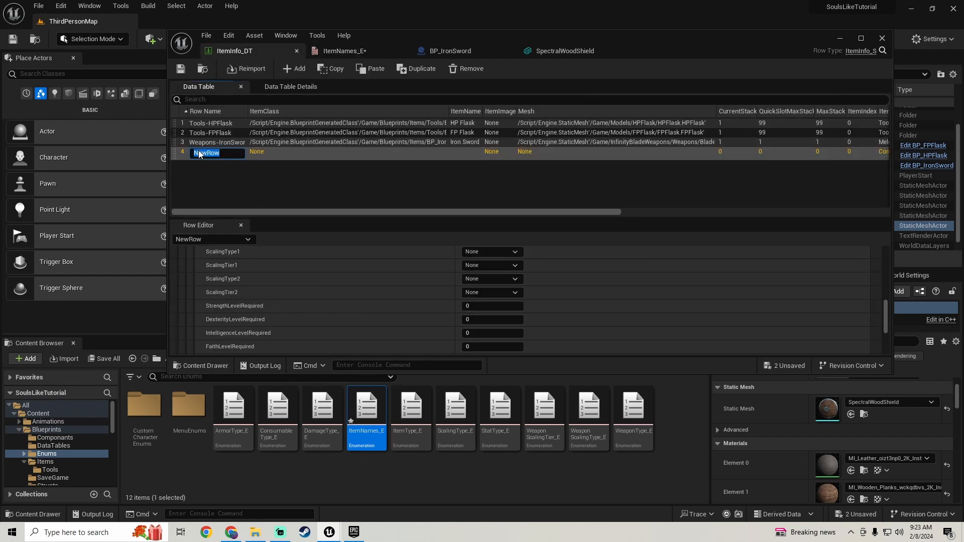
key("Return")
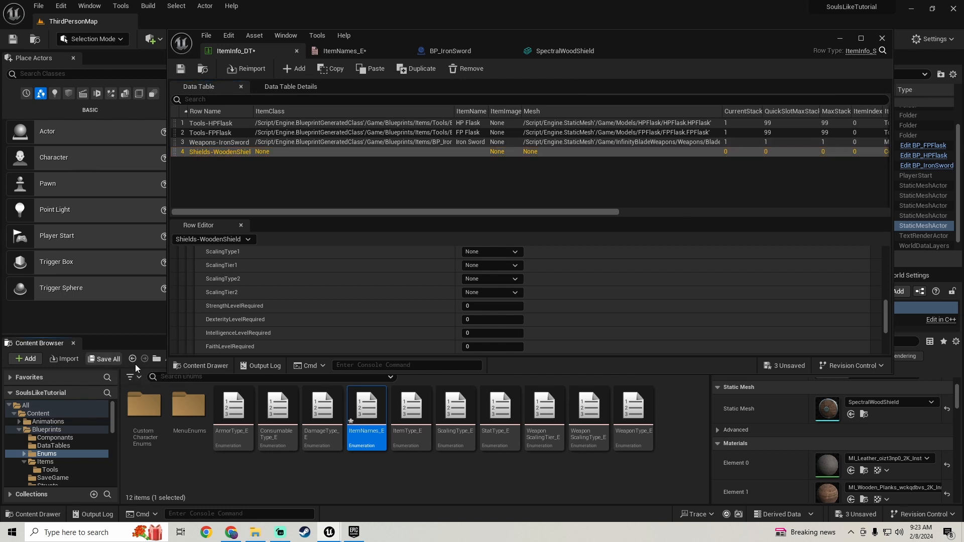
left_click(107, 359)
left_click(555, 380)
Open the ItemType_E enumeration, check its enumerators for a type suited to the shield, and close it.
scroll(348, 306, "up", 3)
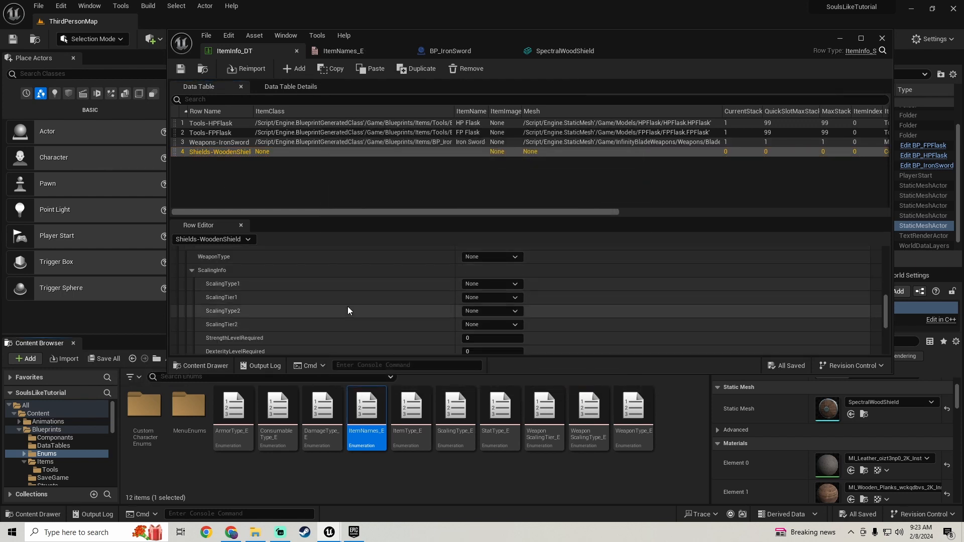
scroll(347, 304, "down", 2)
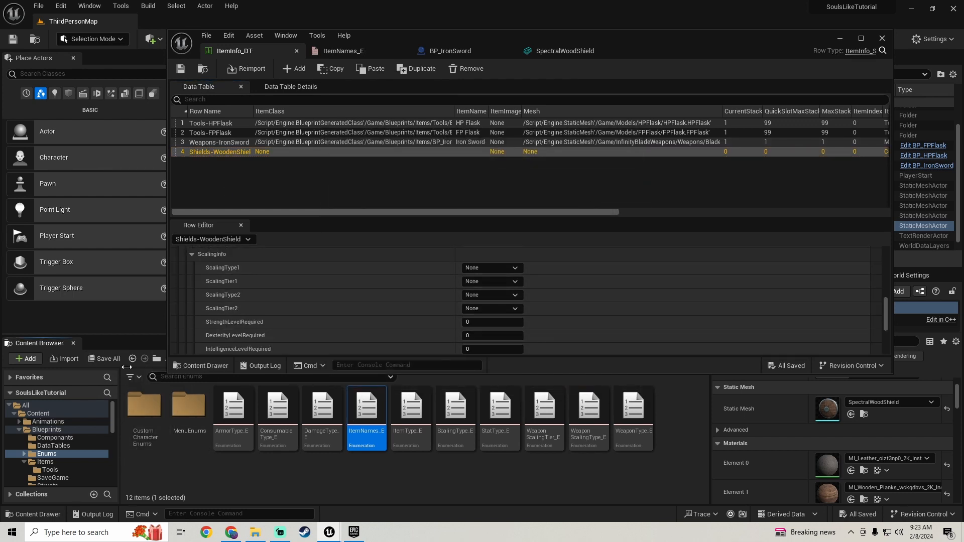
double_click(411, 409)
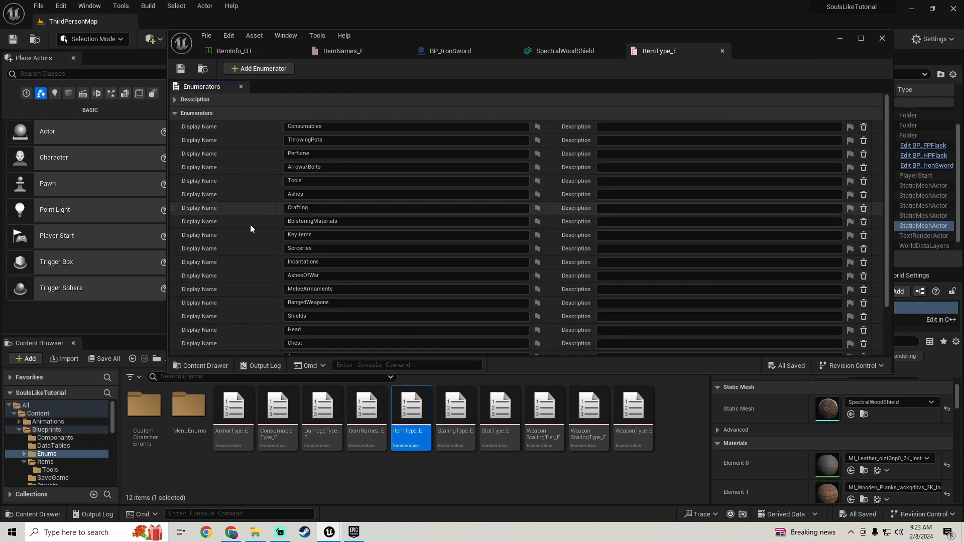
scroll(234, 268, "down", 3)
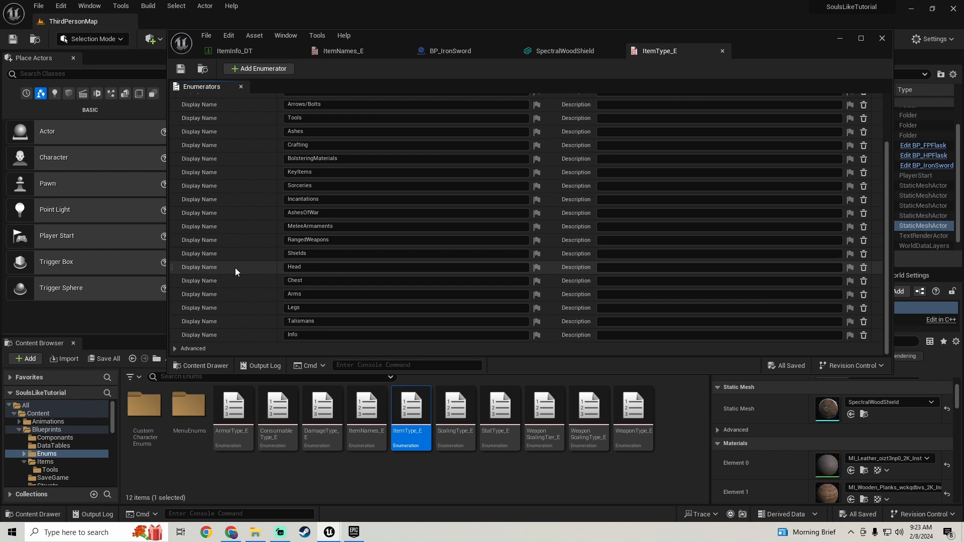
scroll(235, 267, "up", 3)
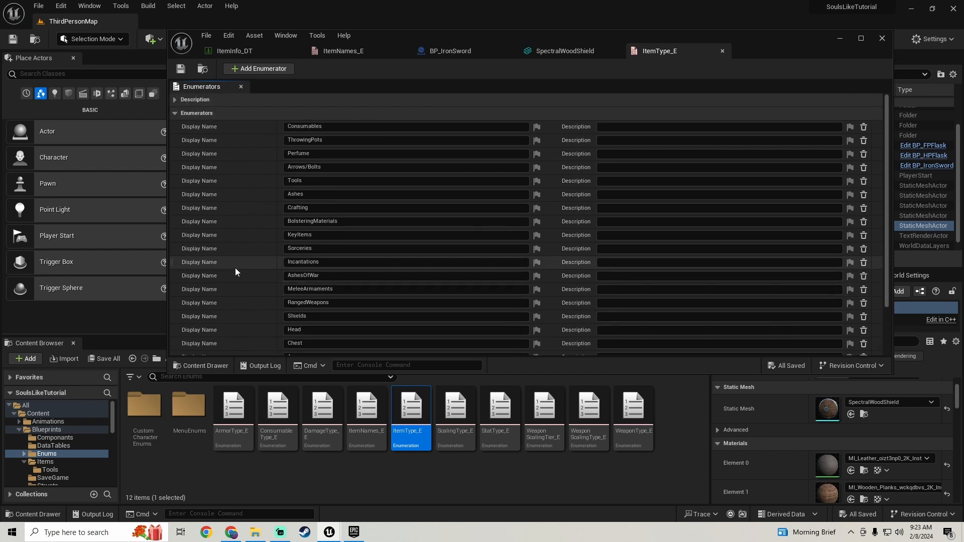
scroll(235, 267, "down", 3)
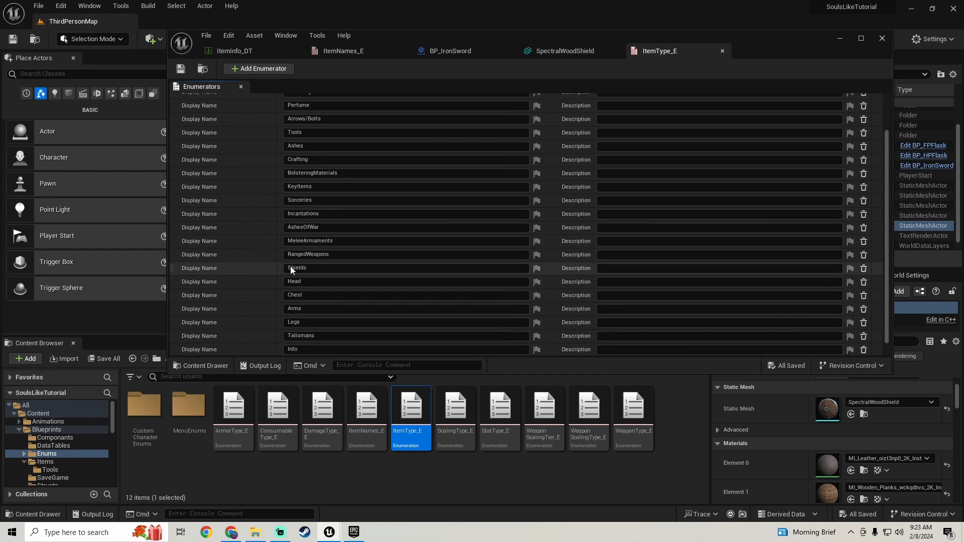
left_click(723, 51)
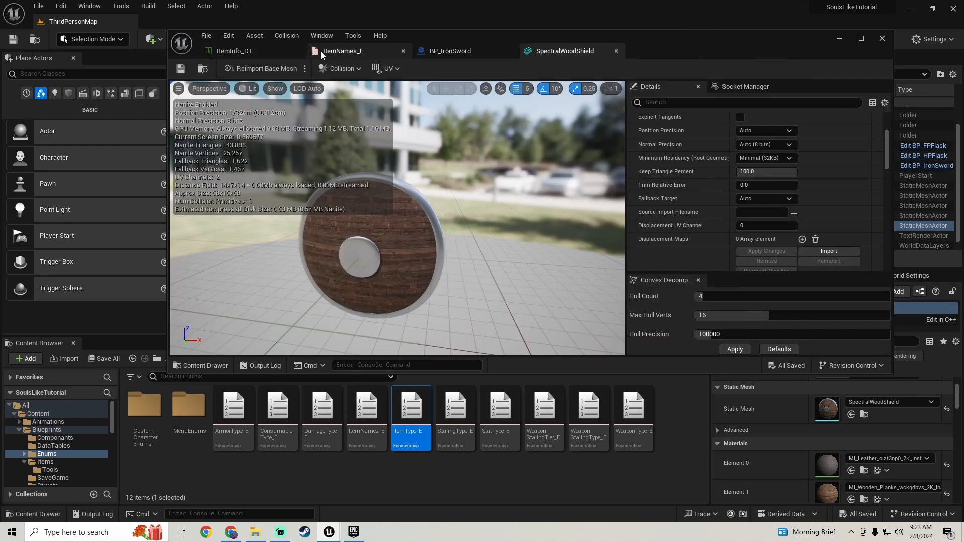
Set the ItemType of the Shields-WoodenShield row in ItemInfo_DT to Shields and save the data table.
left_click(242, 51)
scroll(276, 326, "up", 5)
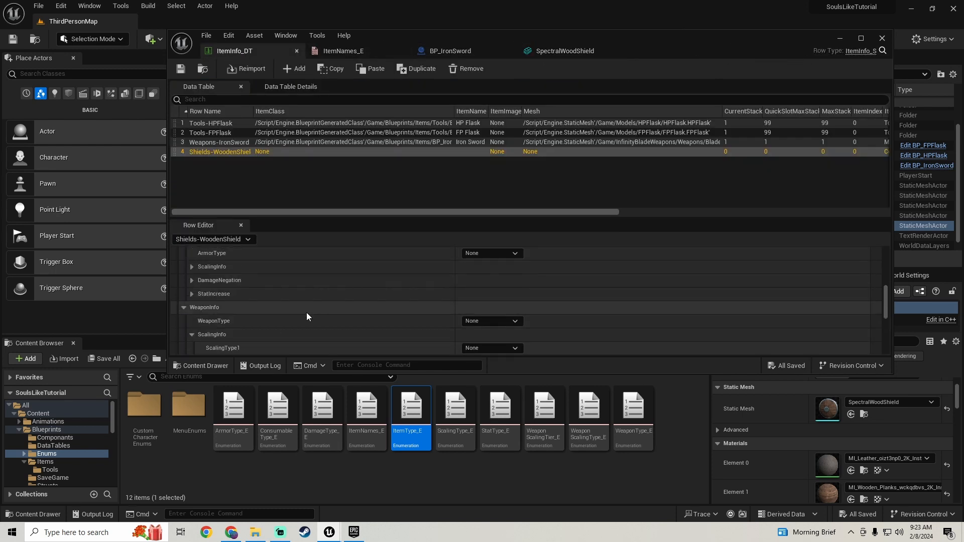
scroll(306, 318, "up", 5)
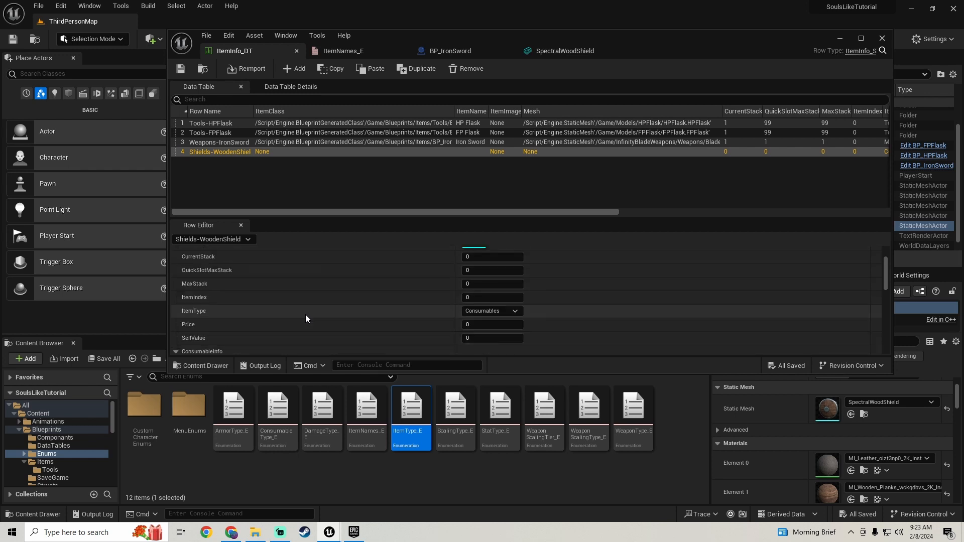
left_click(499, 312)
left_click(498, 313)
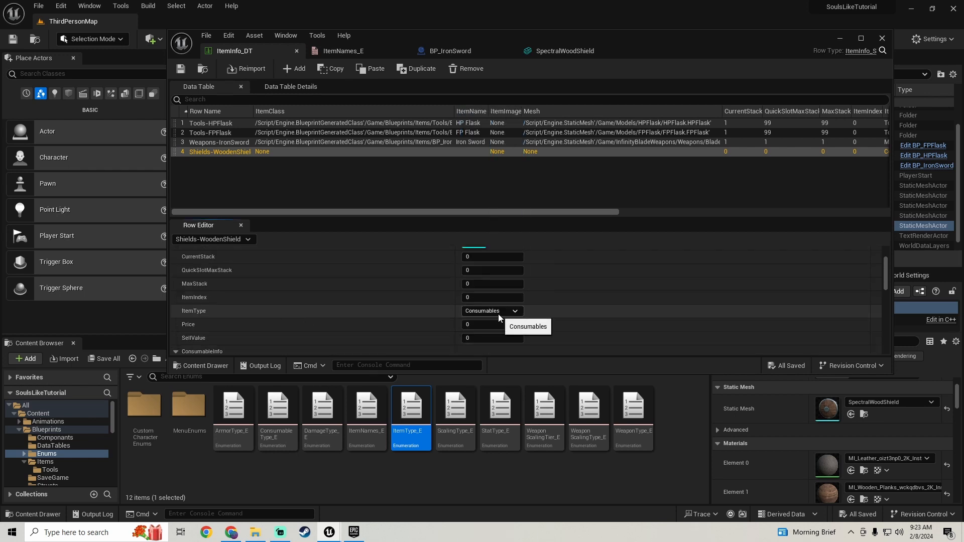
left_click(498, 312)
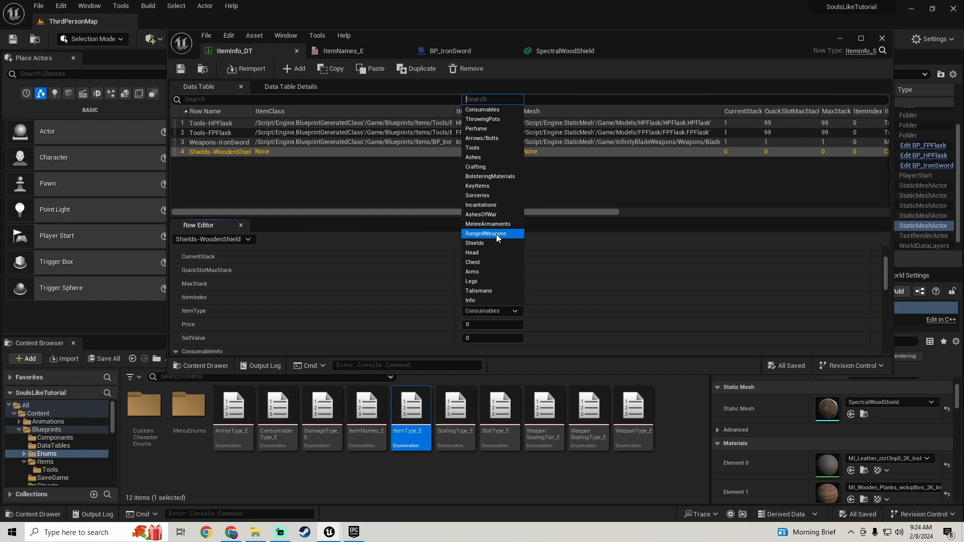
left_click(477, 243)
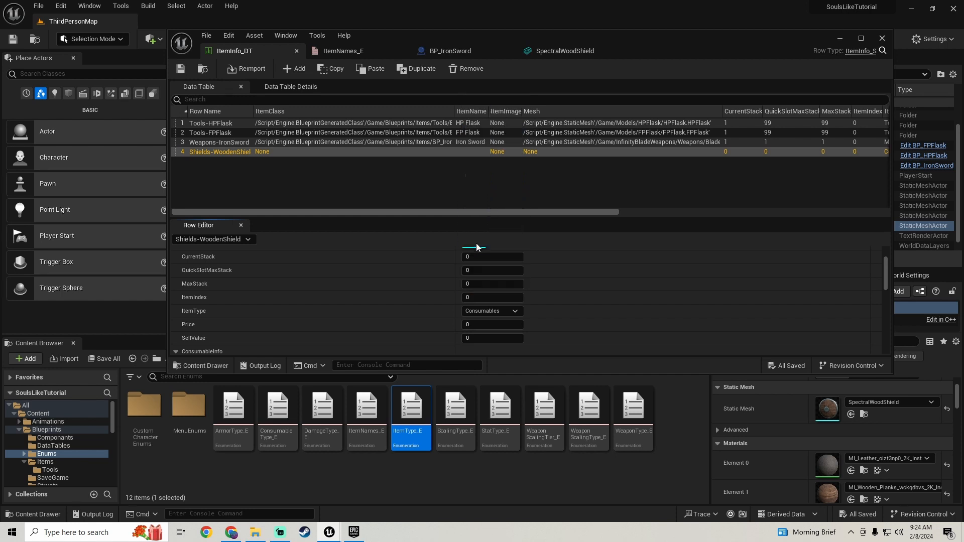
left_click(107, 361)
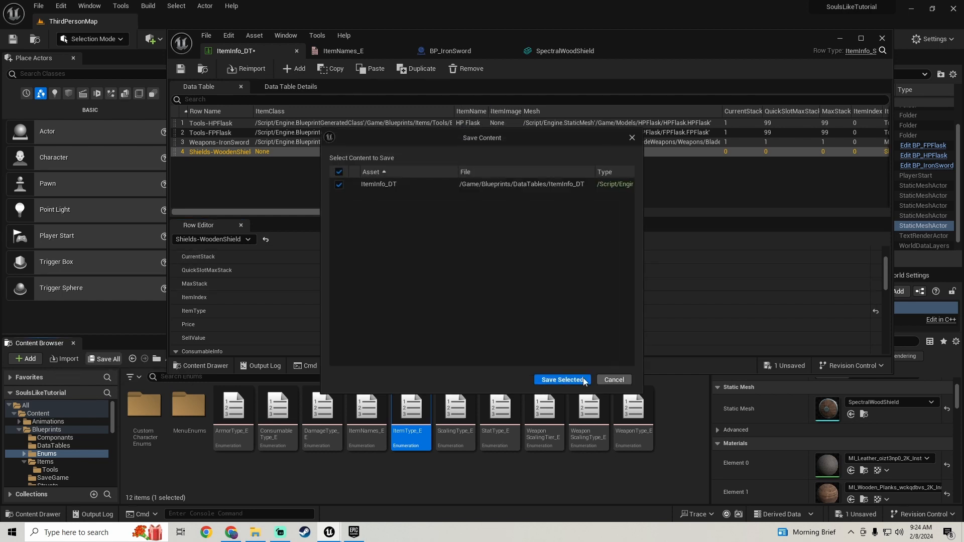
left_click(546, 384)
Create a child Blueprint class of BaseItem_BP in the Blueprints Items folder and name it BP_WoodenShield.
scroll(382, 302, "up", 2)
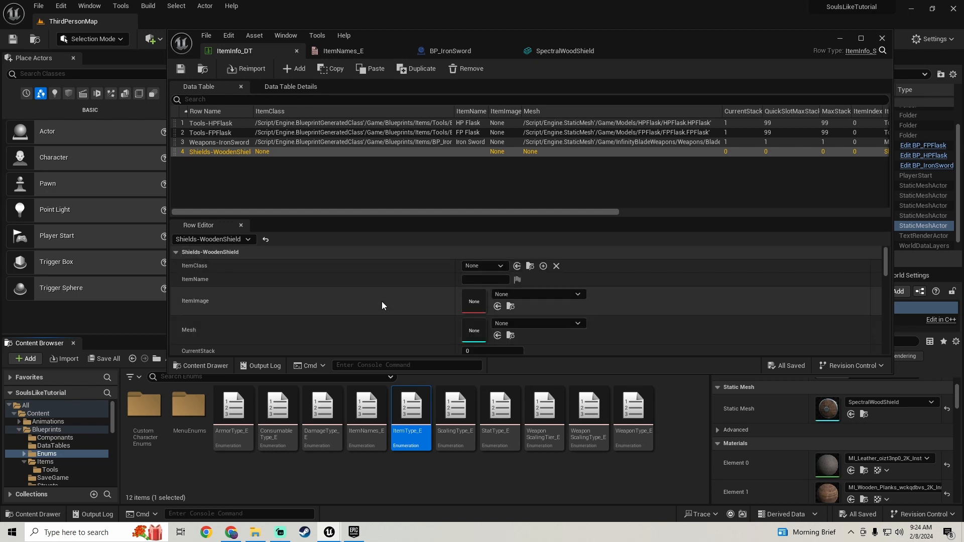
left_click(59, 430)
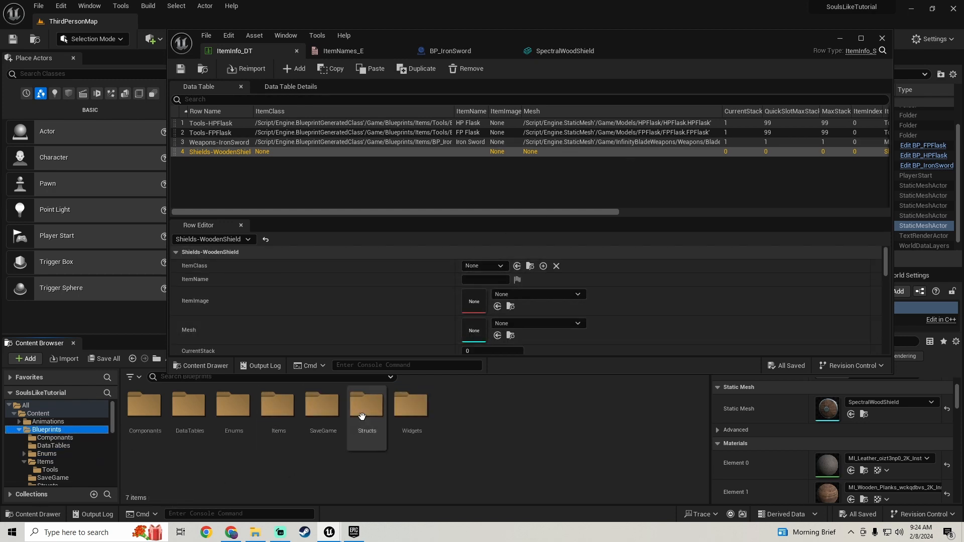
double_click(277, 409)
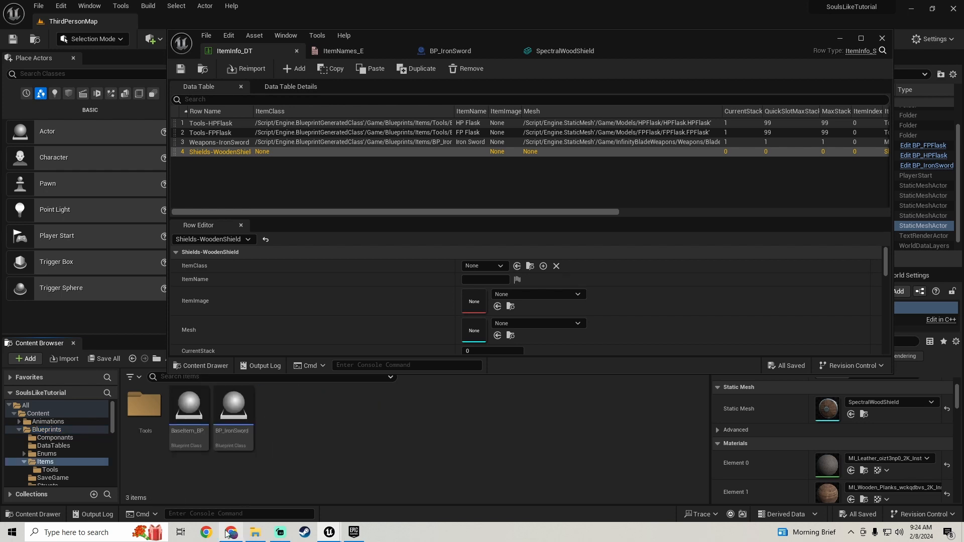
right_click(192, 442)
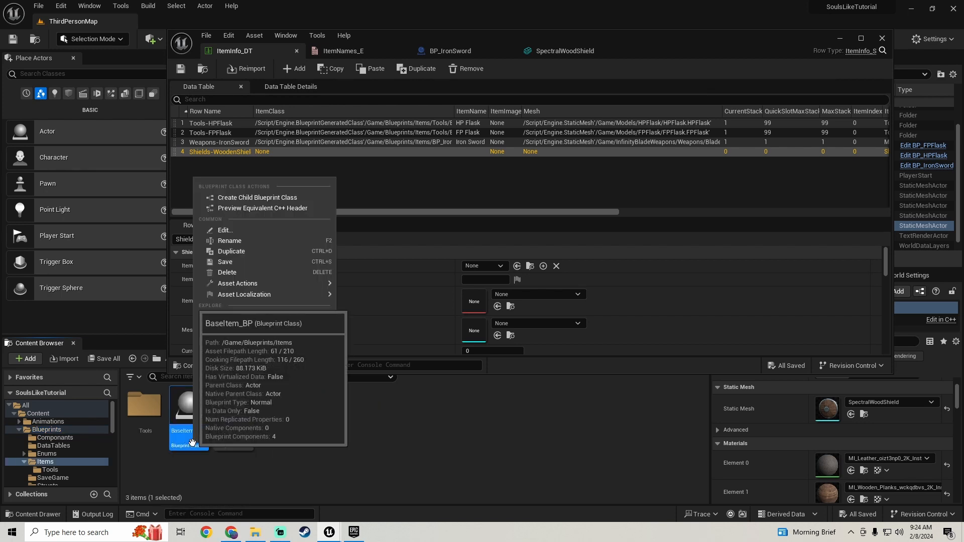
left_click(253, 195)
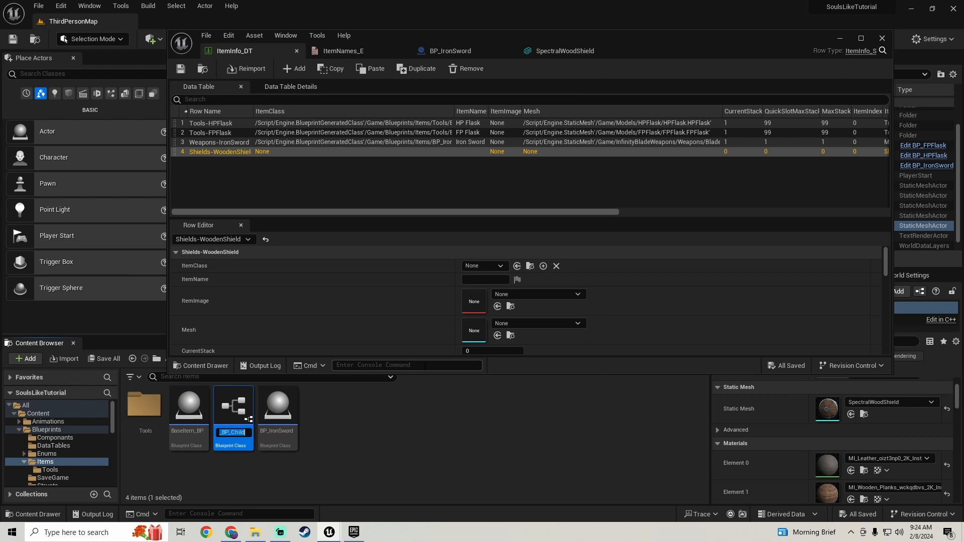
type("B")
key("Return")
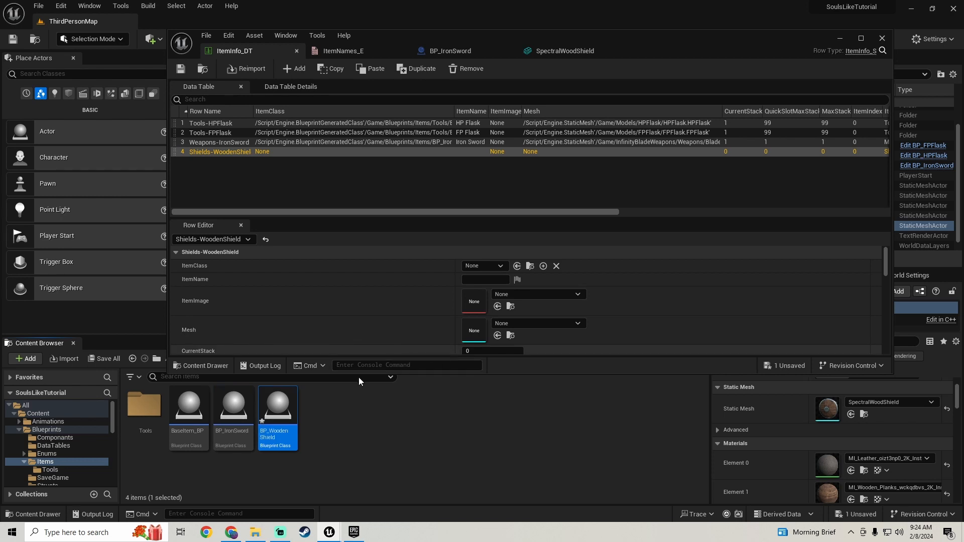
Open BP_WoodenShield, set its Item Name default to Shields-WoodenShield, and compile and save the Blueprint.
double_click(281, 445)
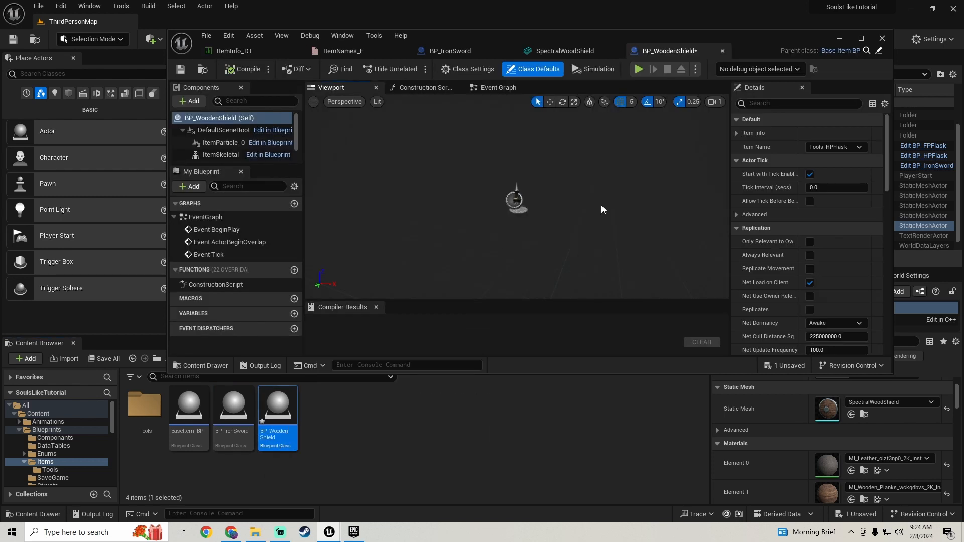
left_click(849, 147)
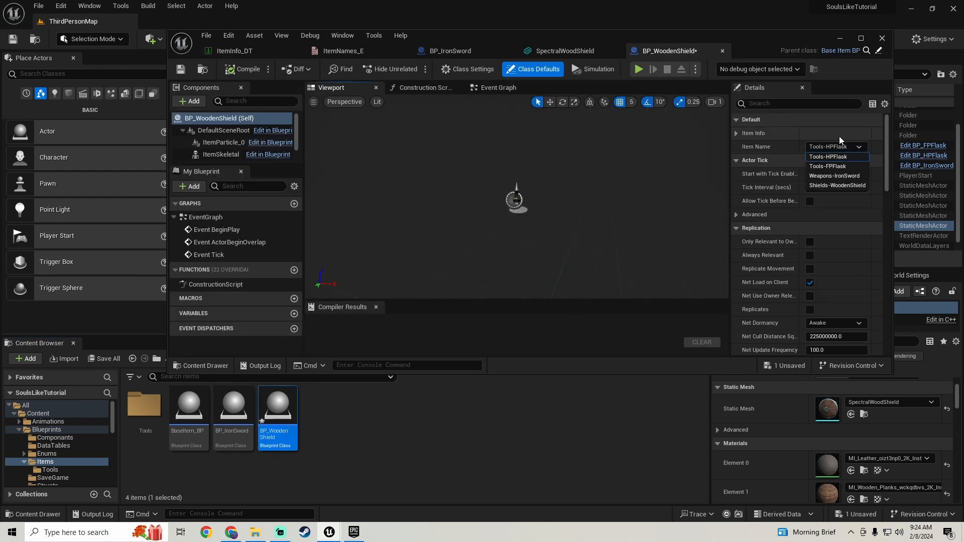
left_click(837, 185)
left_click(243, 69)
left_click(181, 69)
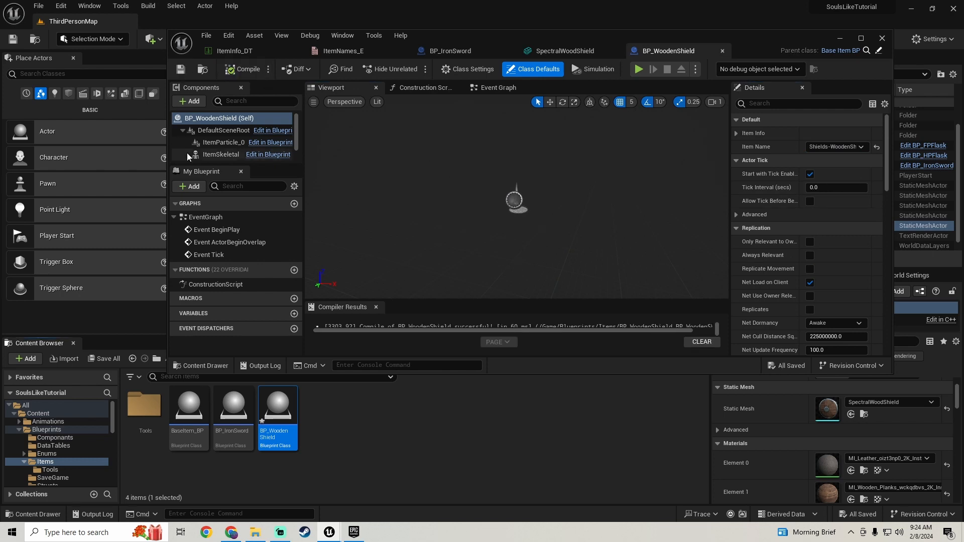
Turn off Visible for the ItemParticle_0 component in BP_WoodenShield, and compile and save the Blueprint.
left_click(222, 142)
left_click(793, 103)
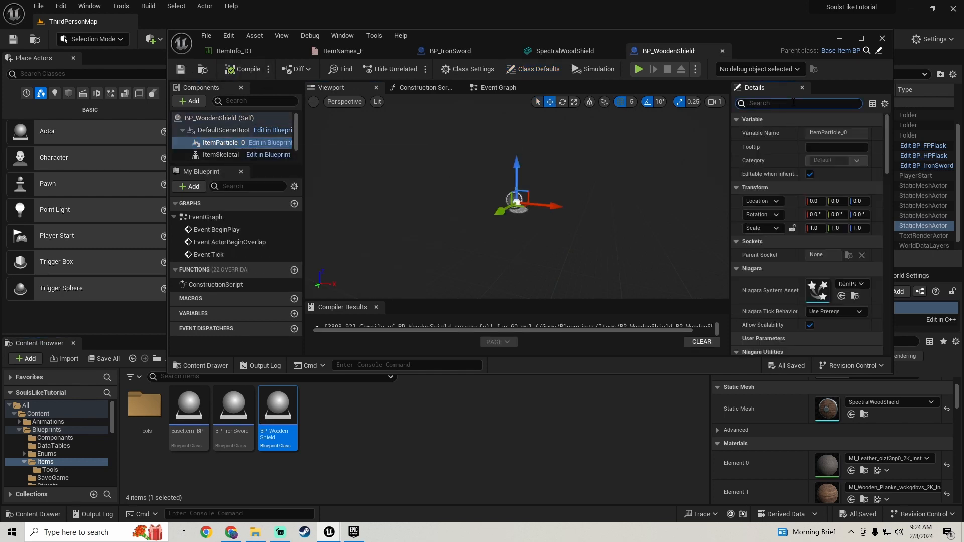
type("visi")
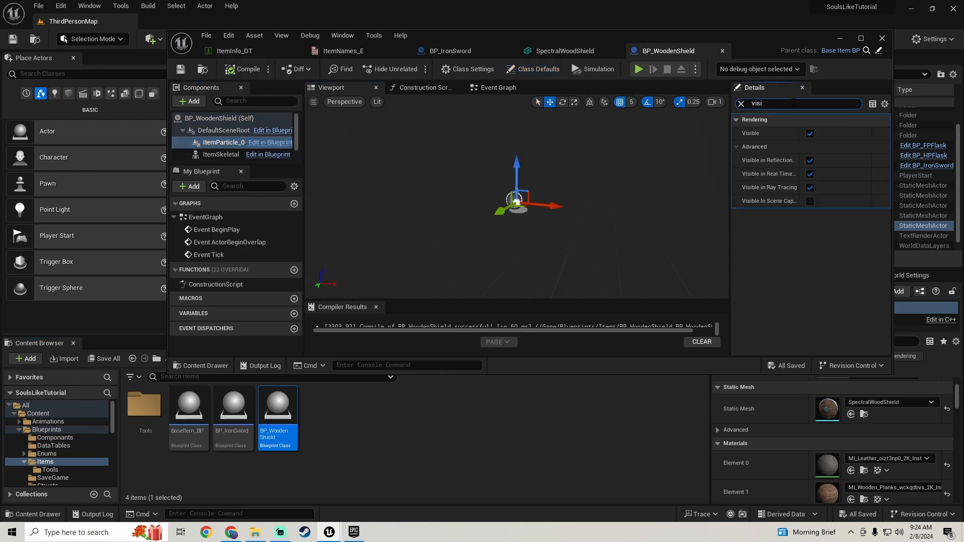
left_click(810, 133)
left_click(242, 69)
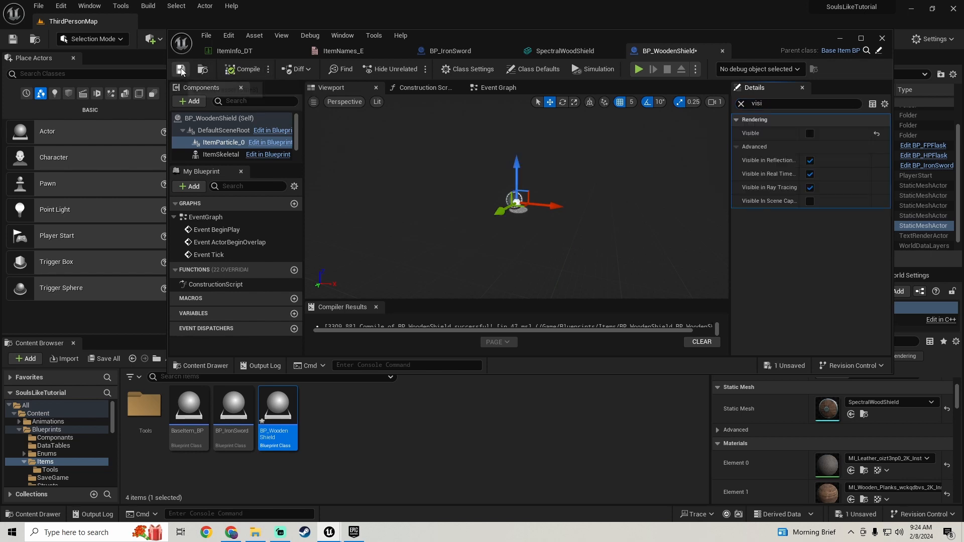
left_click(181, 69)
right_click_drag(567, 260, 545, 251)
right_click_drag(461, 124, 492, 131)
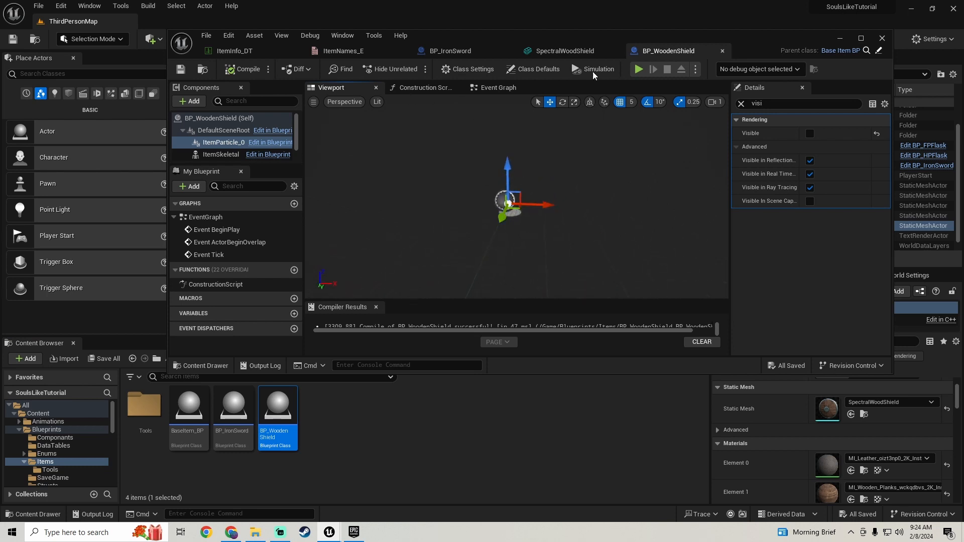
In ItemInfo_DT, set the Shields-WoodenShield row's ItemClass to BP_WoodenShield and ItemName to Wooden Shield, and save the data table.
left_click(246, 53)
left_click(485, 266)
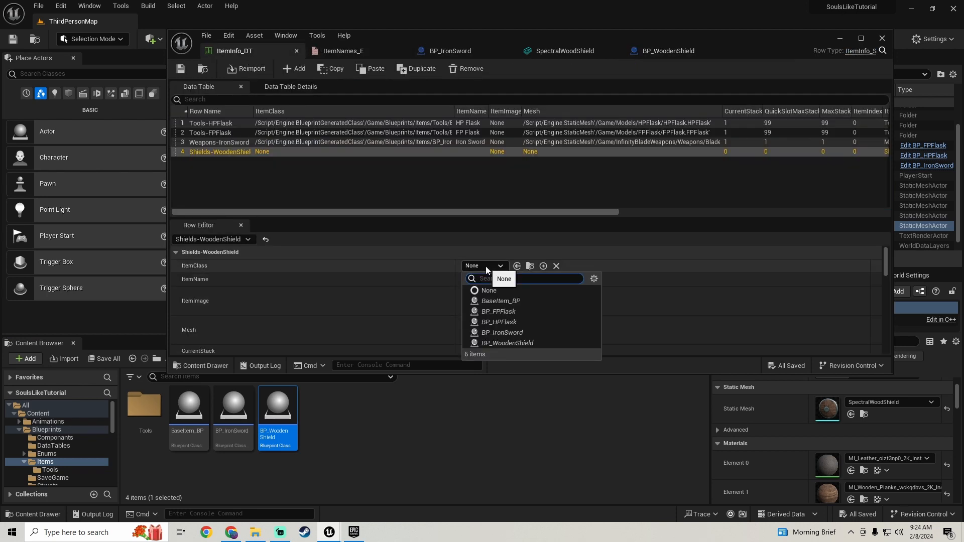
left_click(502, 343)
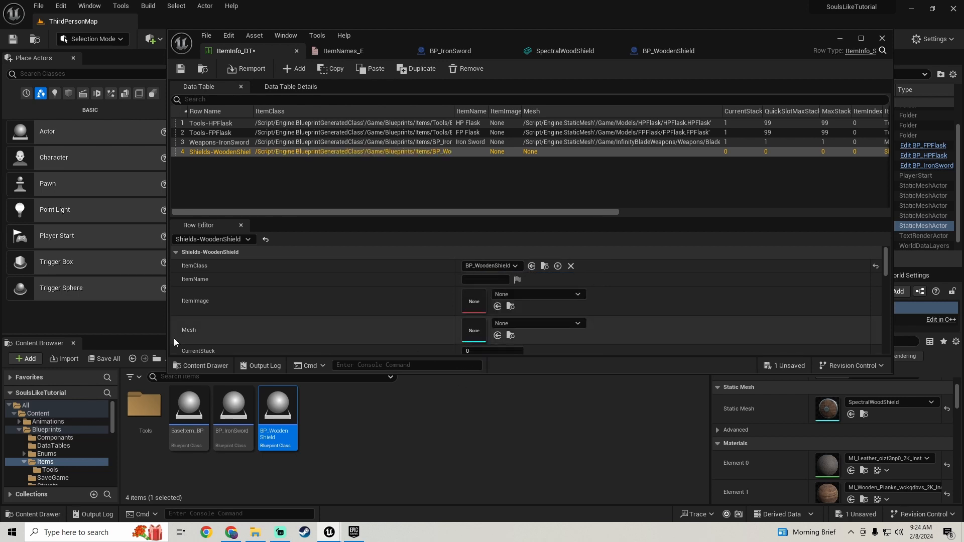
left_click(483, 279)
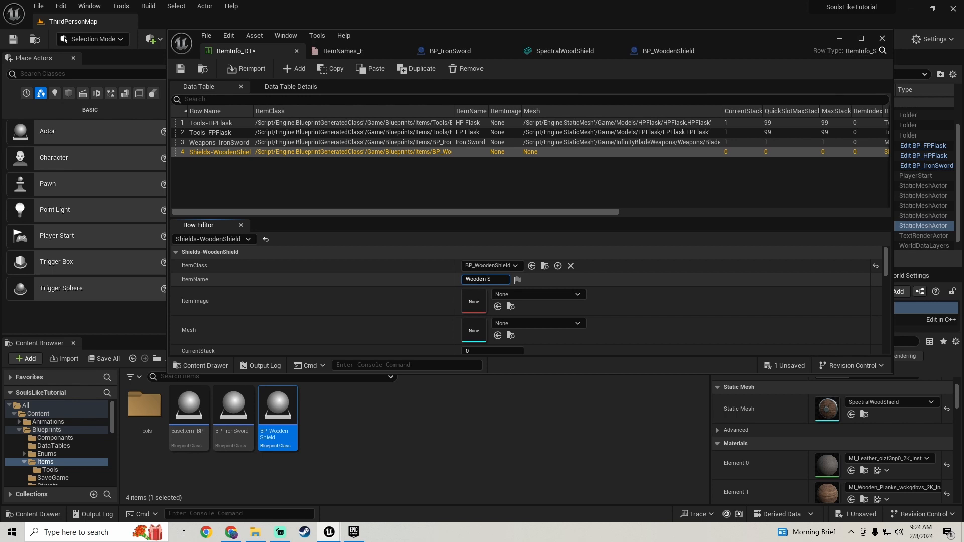
type("Wooden Shield")
key("Return")
scroll(369, 291, "down", 1)
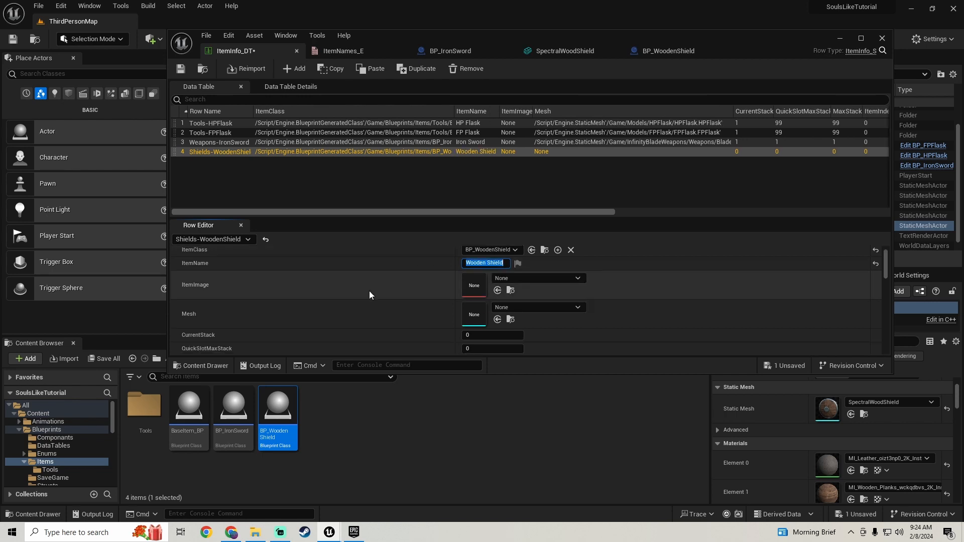
left_click(105, 358)
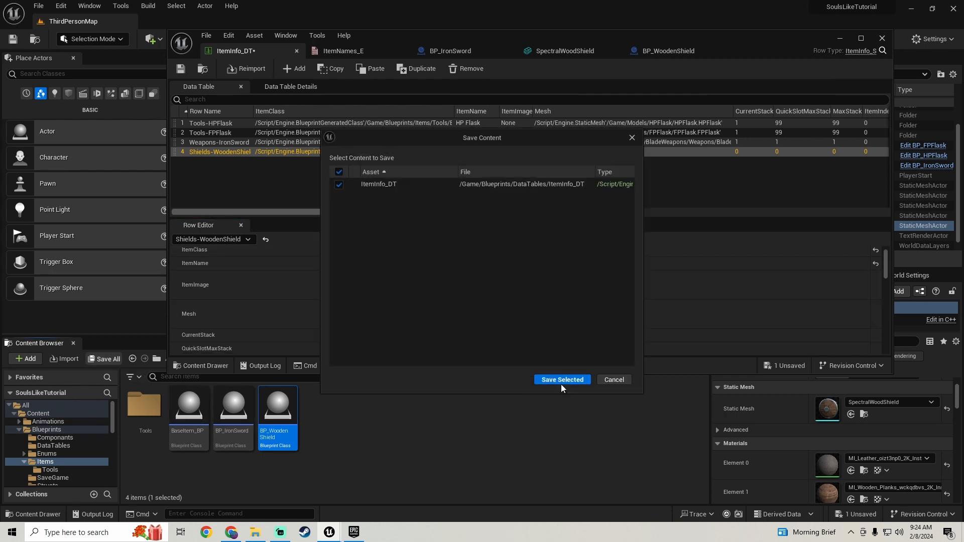
left_click(552, 383)
Assign the SpectralWoodShield static mesh from the Models/Shields folder to the Mesh field of the Shields-WoodenShield row.
left_click(19, 430)
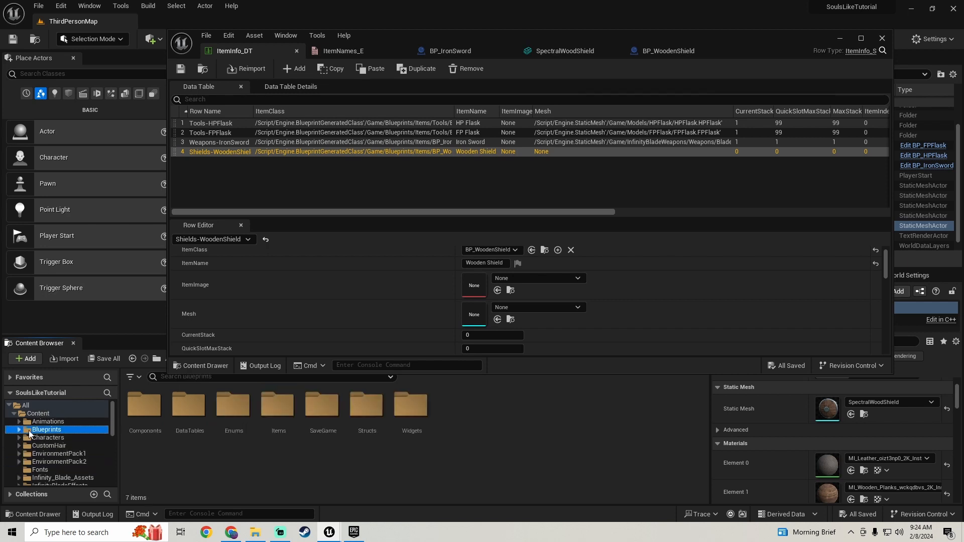
scroll(80, 432, "down", 1)
scroll(84, 432, "down", 3)
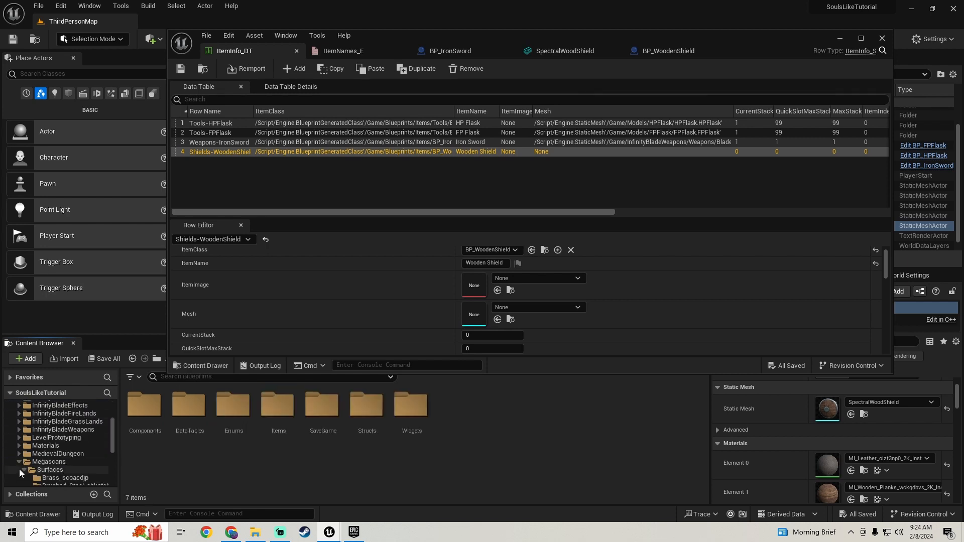
left_click(19, 462)
left_click(19, 462)
double_click(47, 477)
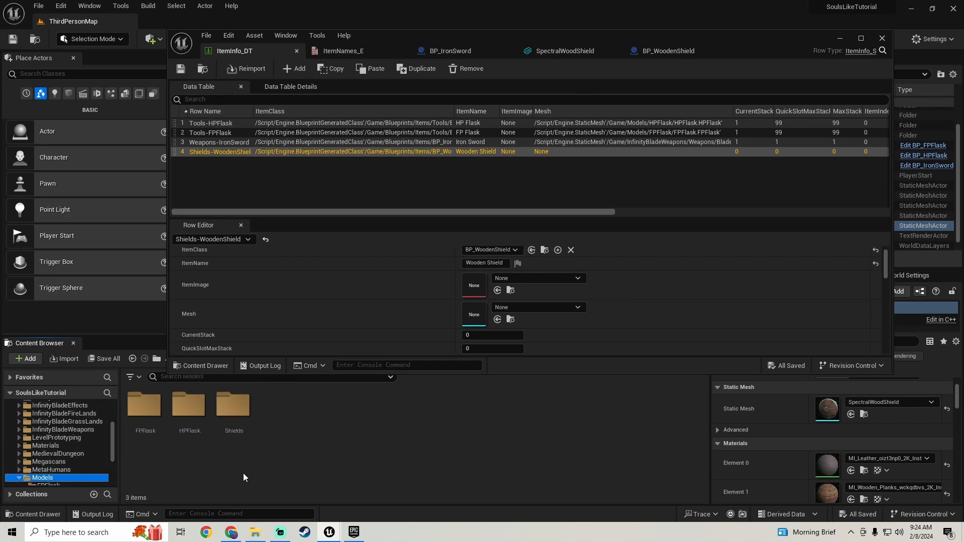
left_click(224, 416)
double_click(223, 416)
left_click_drag(500, 415, 472, 314)
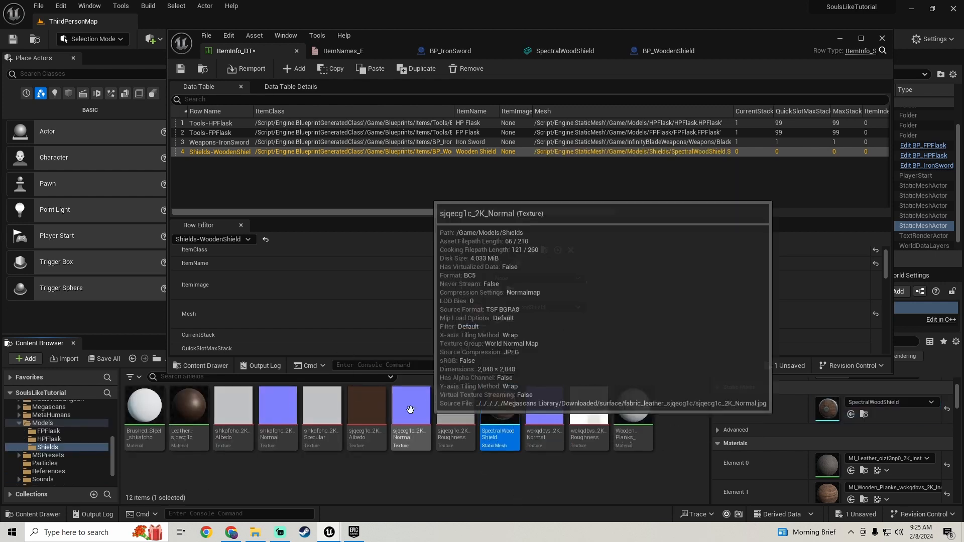
Set CurrentStack, QuickSlotMaxStack and MaxStack of the Shields-WoodenShield row to 1 each.
scroll(321, 322, "down", 2)
left_click(497, 303)
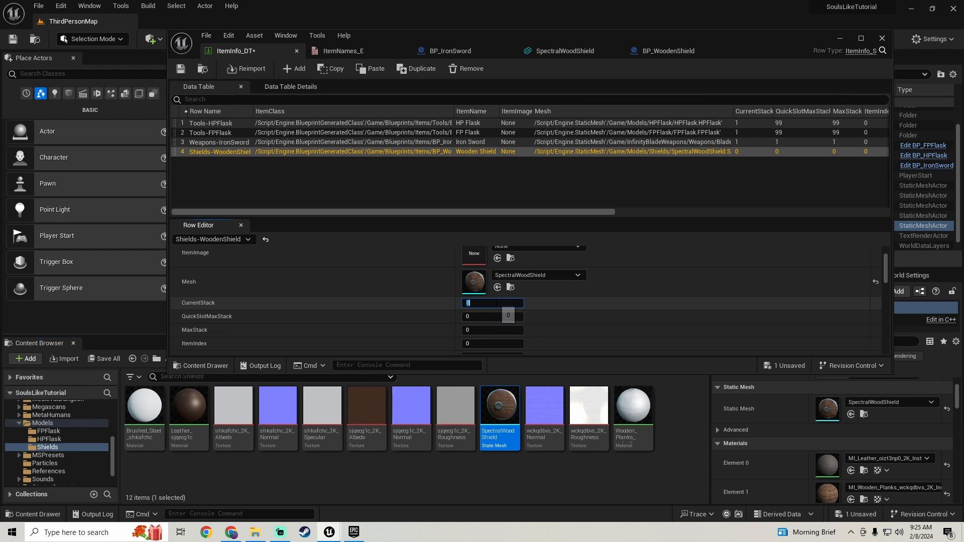
left_click(487, 317)
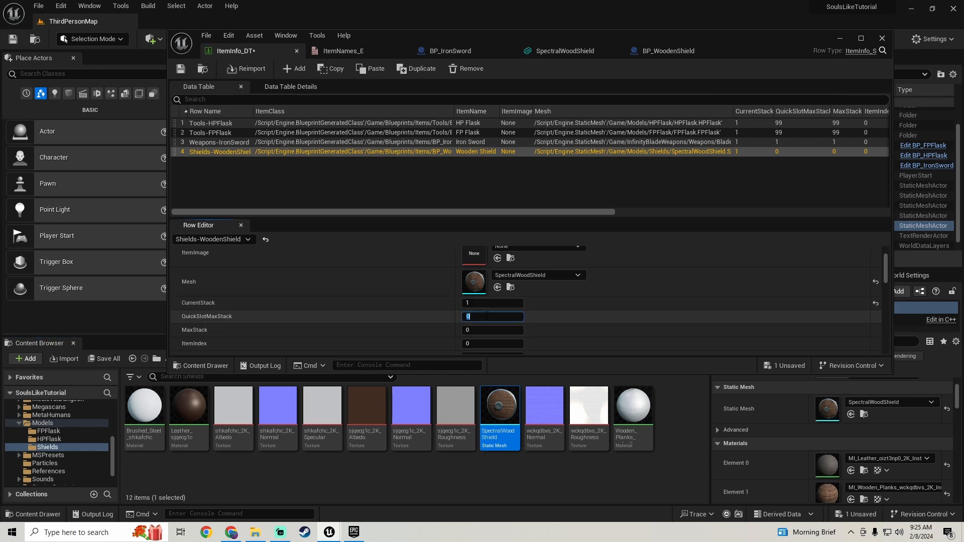
type("1")
key("Return")
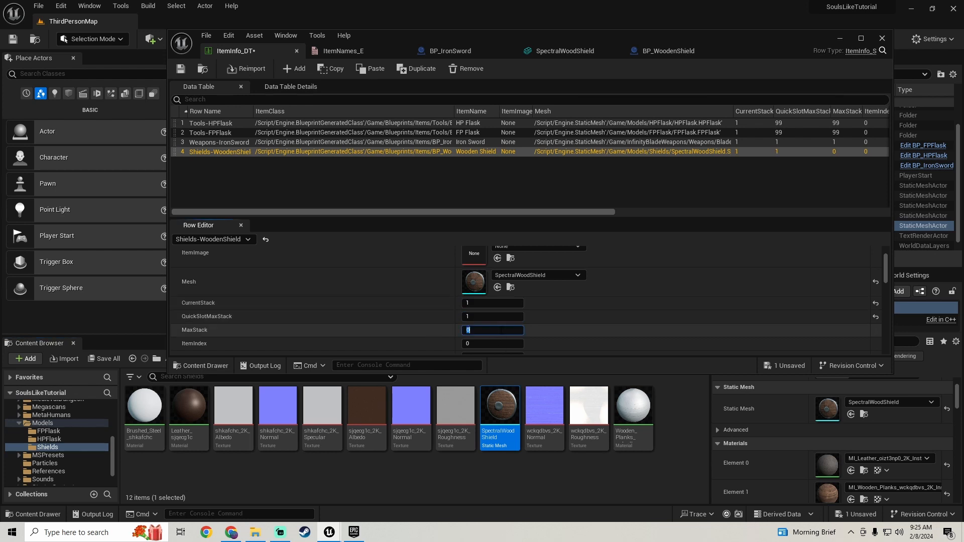
type("1")
key("Return")
Set the Shields-WoodenShield row's Price to 50 and SellValue to 40, and save the data table.
scroll(409, 324, "down", 3)
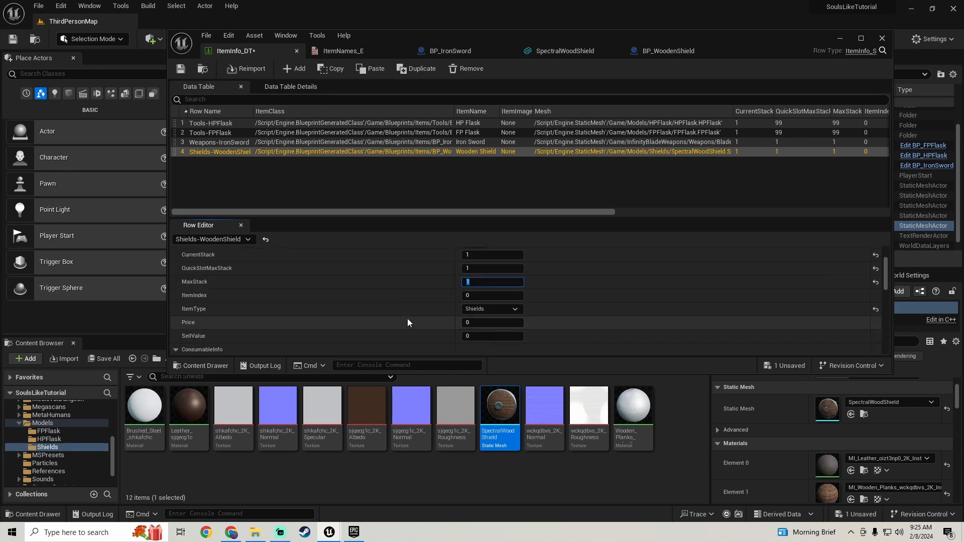
scroll(361, 311, "down", 1)
left_click(504, 307)
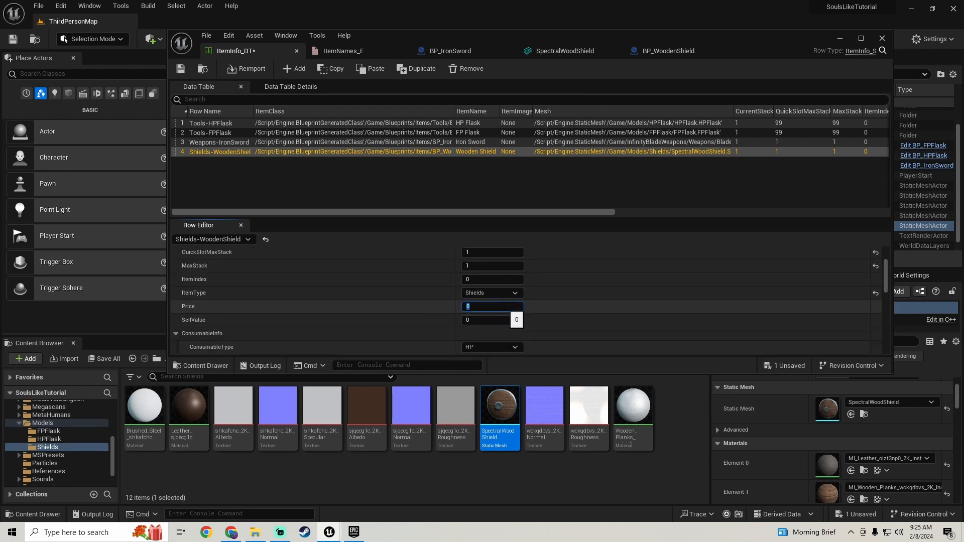
left_click(503, 321)
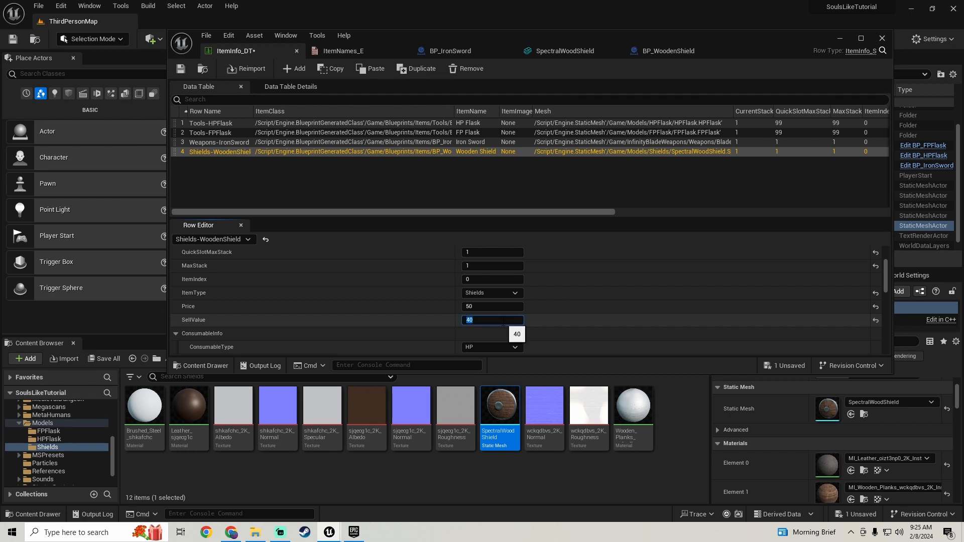
scroll(402, 302, "down", 6)
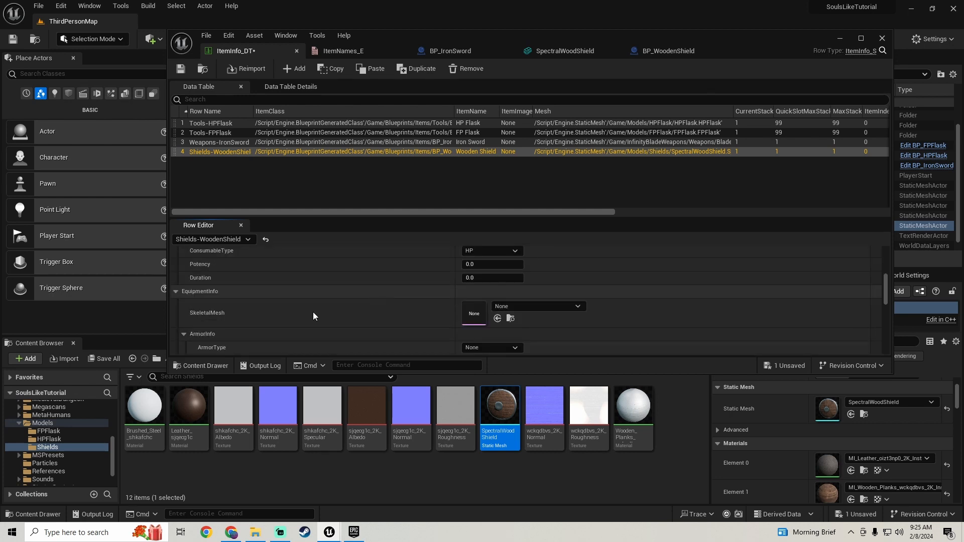
scroll(313, 316, "down", 5)
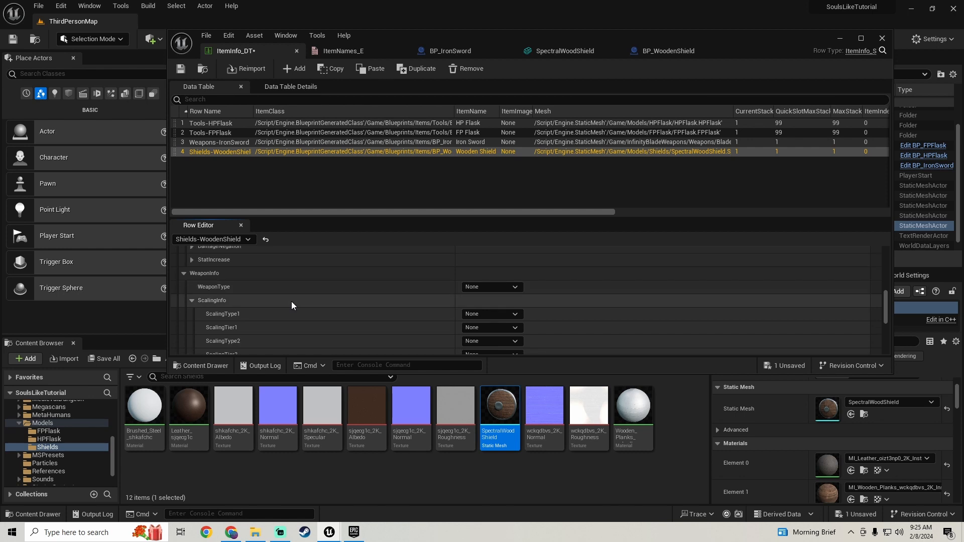
scroll(292, 305, "down", 1)
scroll(291, 301, "up", 1)
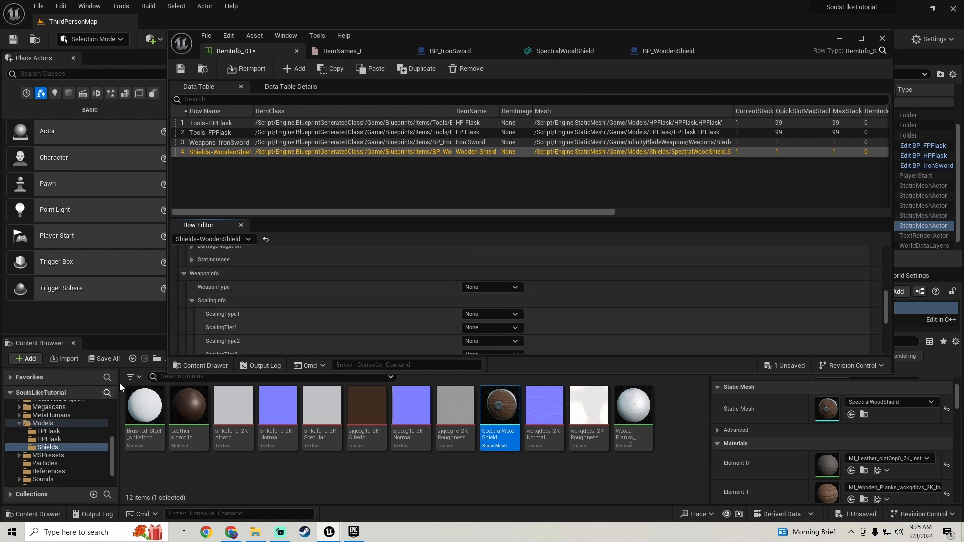
left_click(97, 358)
left_click(541, 378)
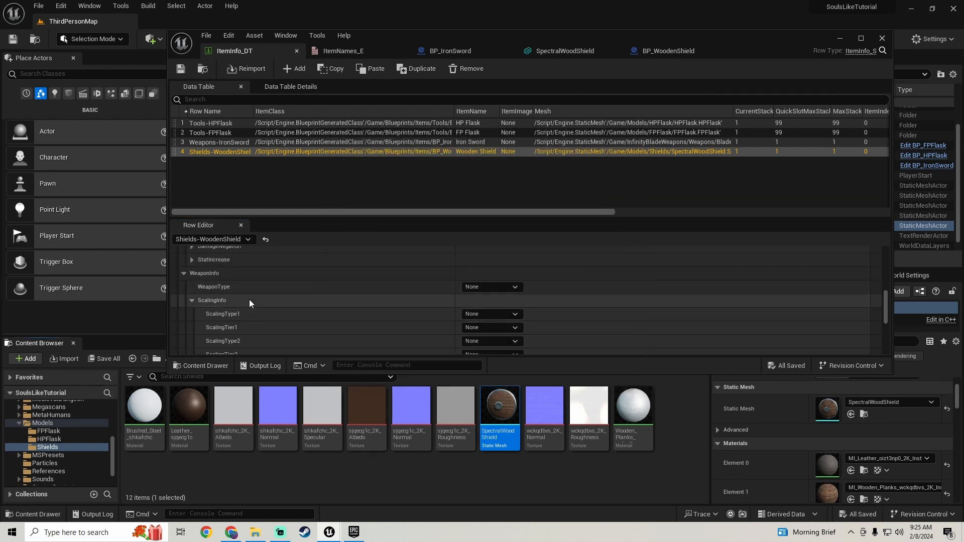
Open the WeaponType_E enumeration from the Blueprints/Enums folder.
scroll(293, 302, "down", 5)
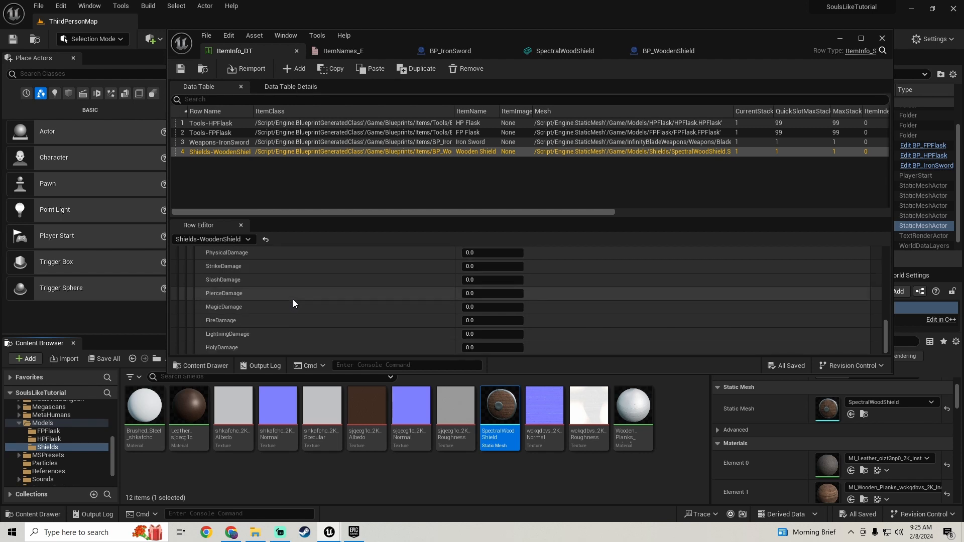
scroll(292, 310, "down", 3)
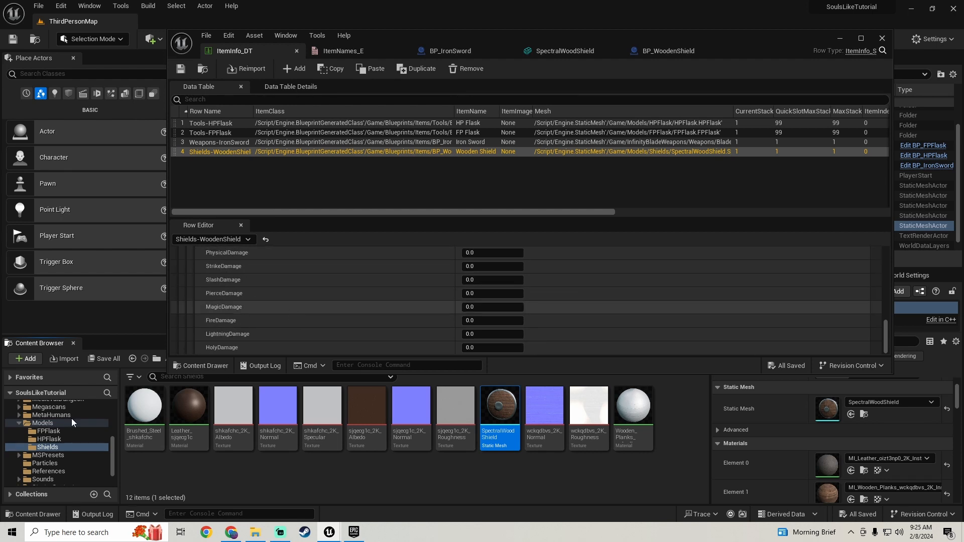
scroll(372, 317, "up", 2)
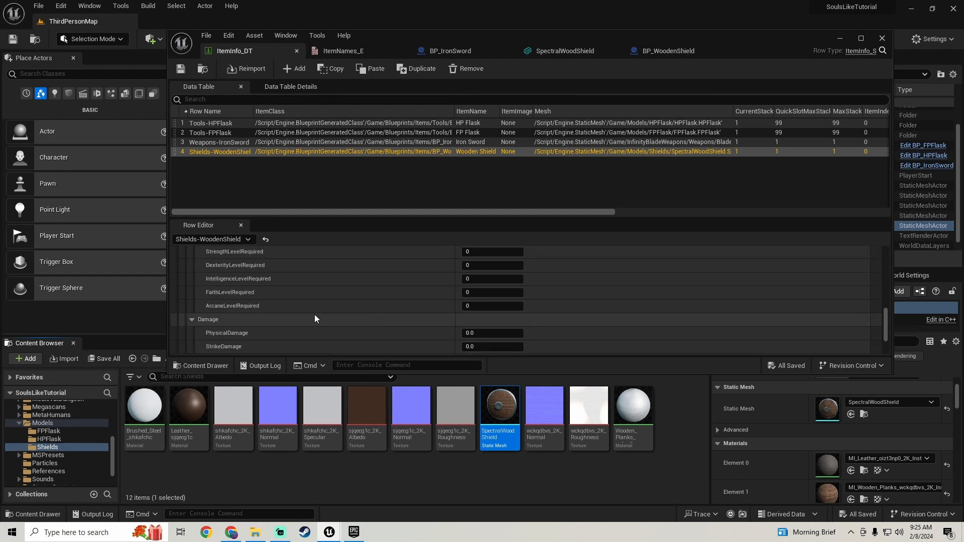
left_click_drag(510, 38, 602, 30)
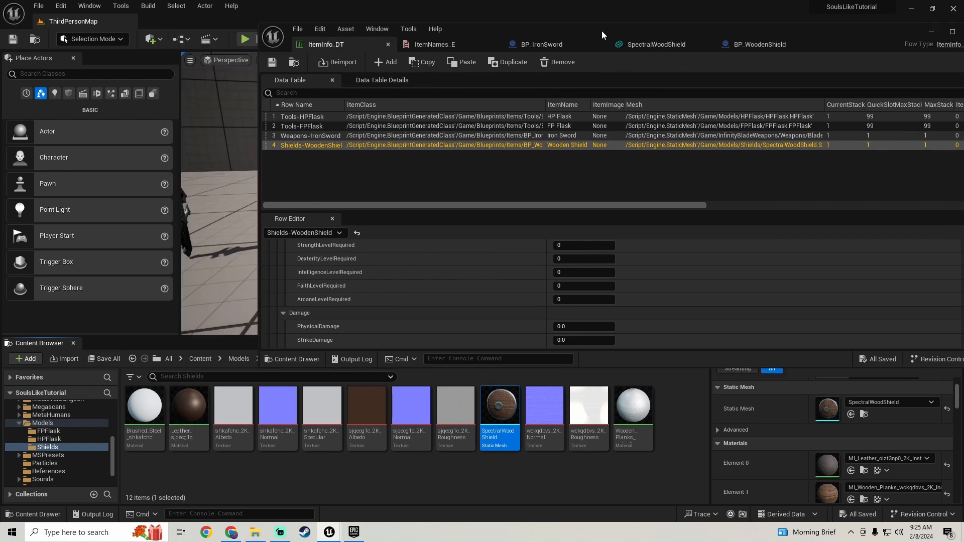
scroll(386, 321, "down", 3)
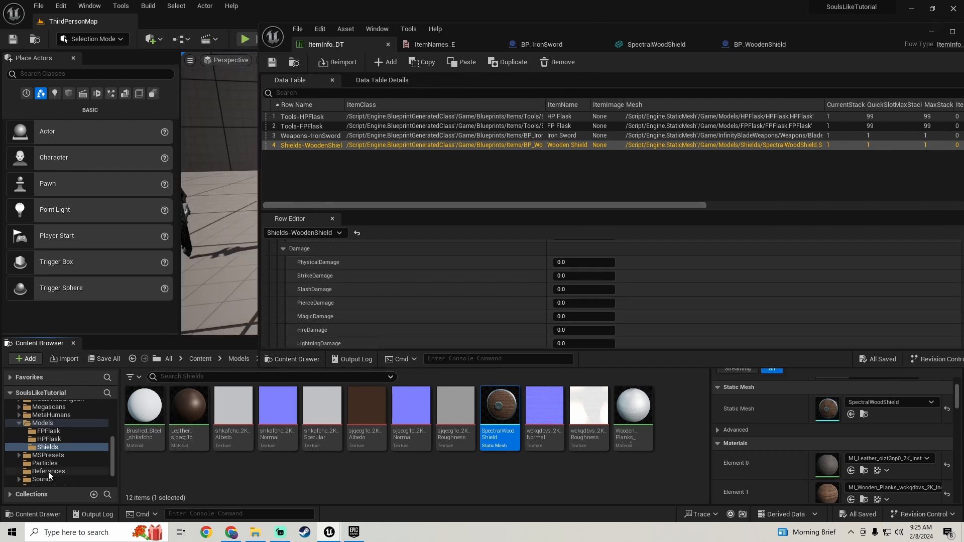
scroll(48, 426, "up", 2)
scroll(52, 428, "up", 3)
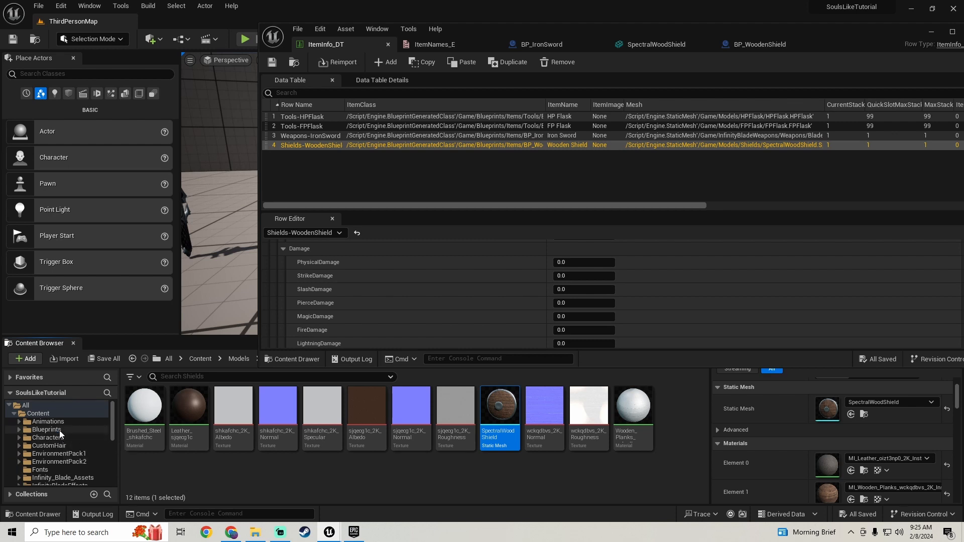
left_click(60, 430)
double_click(233, 405)
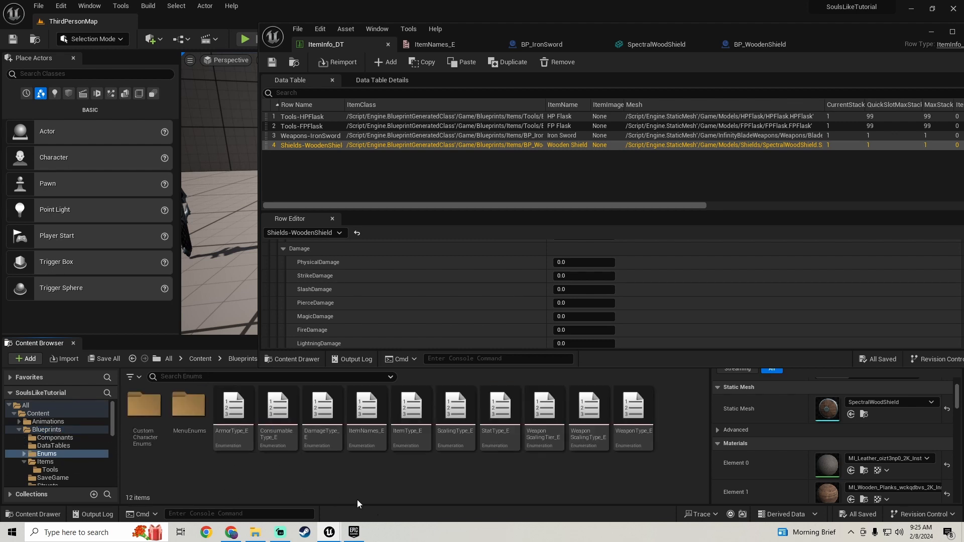
double_click(637, 439)
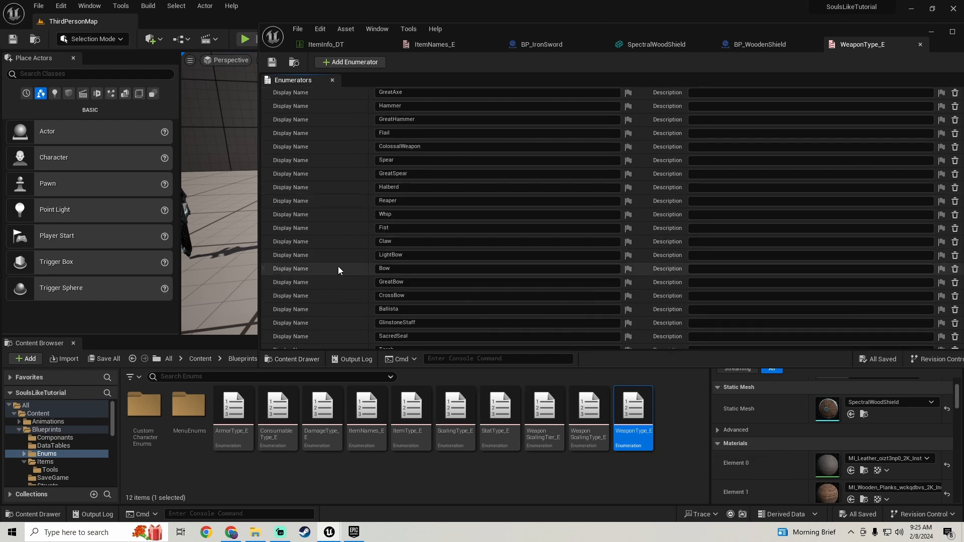
Add an enumerator named Shield at the end of WeaponType_E and save all modified assets.
scroll(338, 269, "down", 1)
left_click(350, 62)
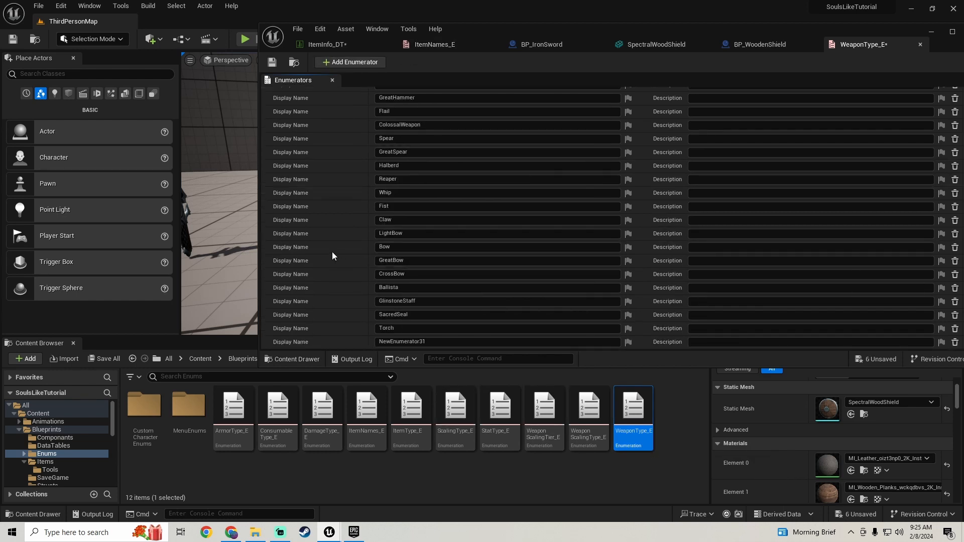
scroll(333, 252, "down", 1)
left_click(416, 328)
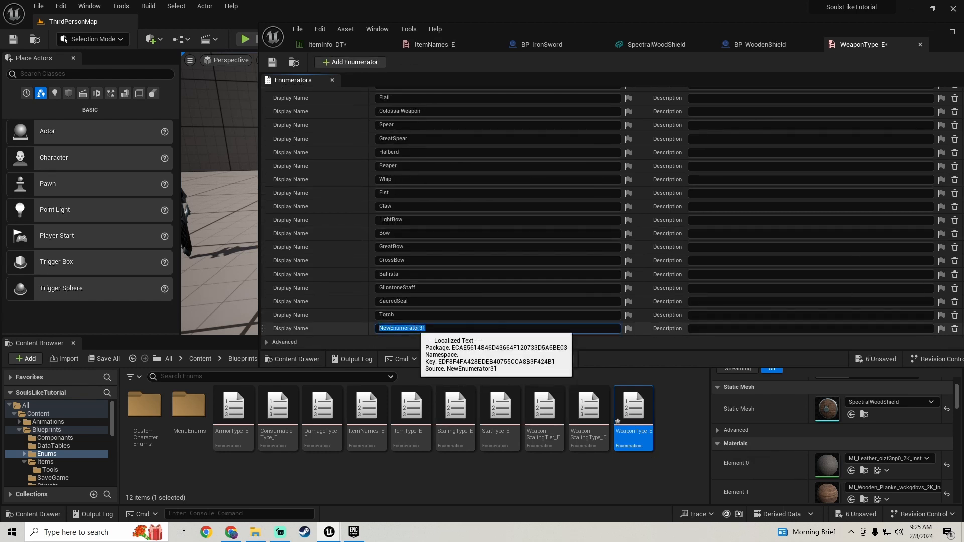
type("Shield")
key("Return")
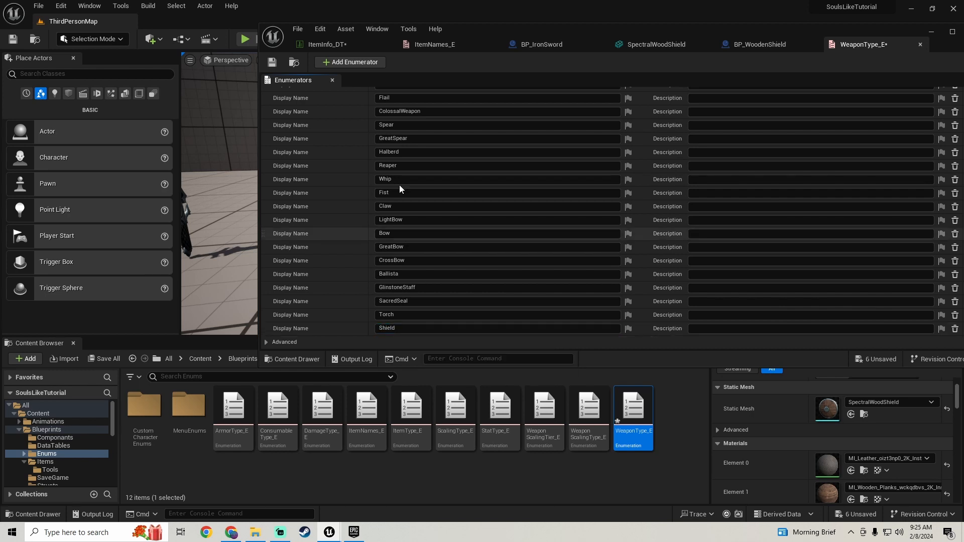
left_click(102, 360)
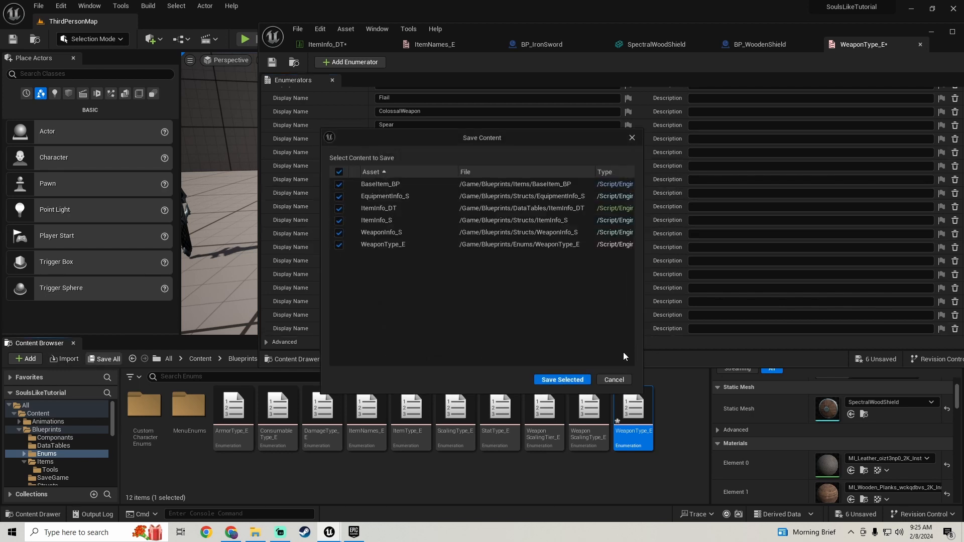
left_click(562, 380)
Set the WeaponType of the Shields-WoodenShield row in ItemInfo_DT to Shield and save the data table.
left_click(348, 46)
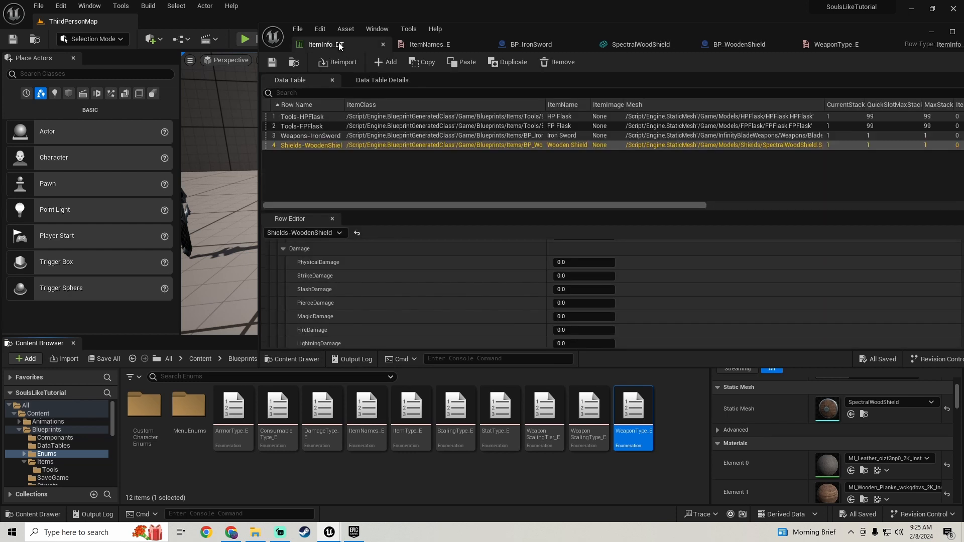
scroll(403, 297, "up", 2)
scroll(397, 309, "up", 4)
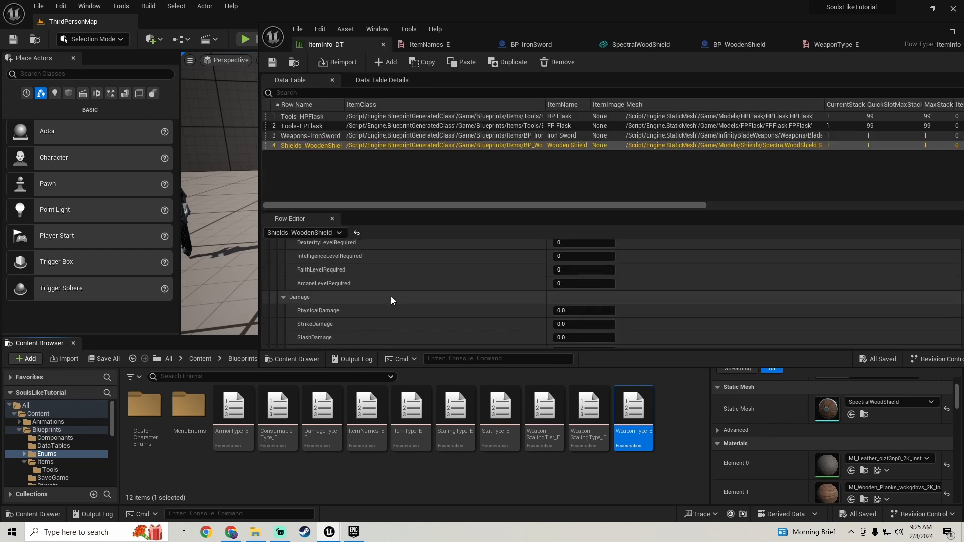
scroll(393, 309, "up", 2)
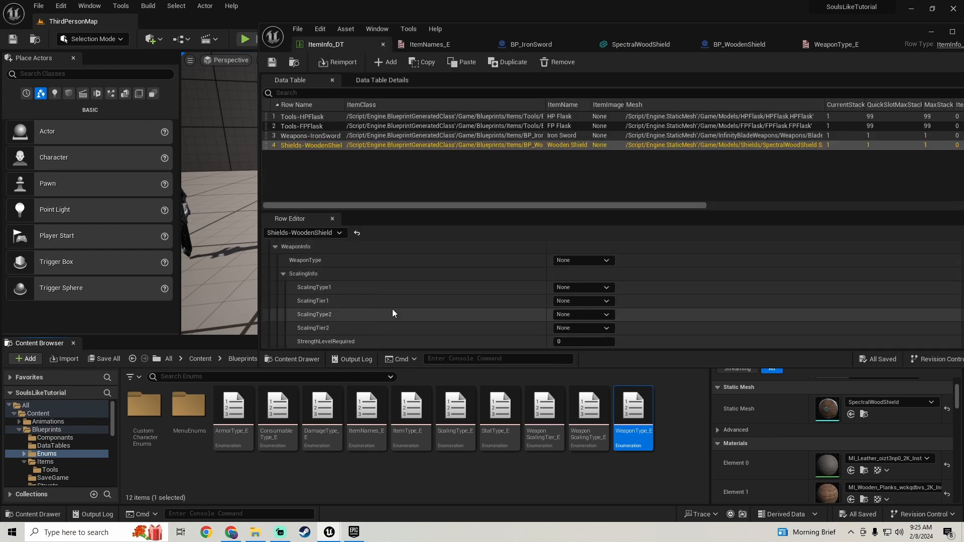
left_click(571, 277)
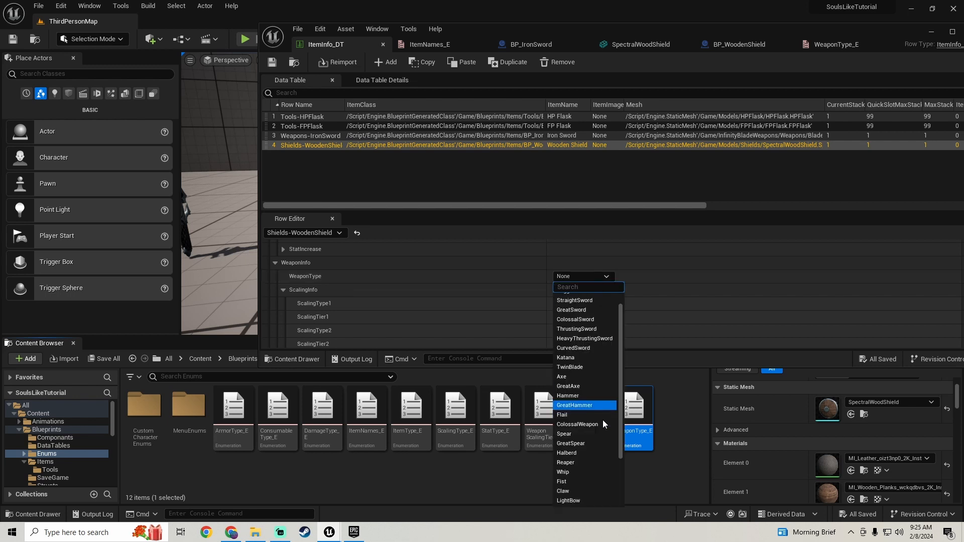
scroll(597, 432, "down", 5)
left_click(562, 503)
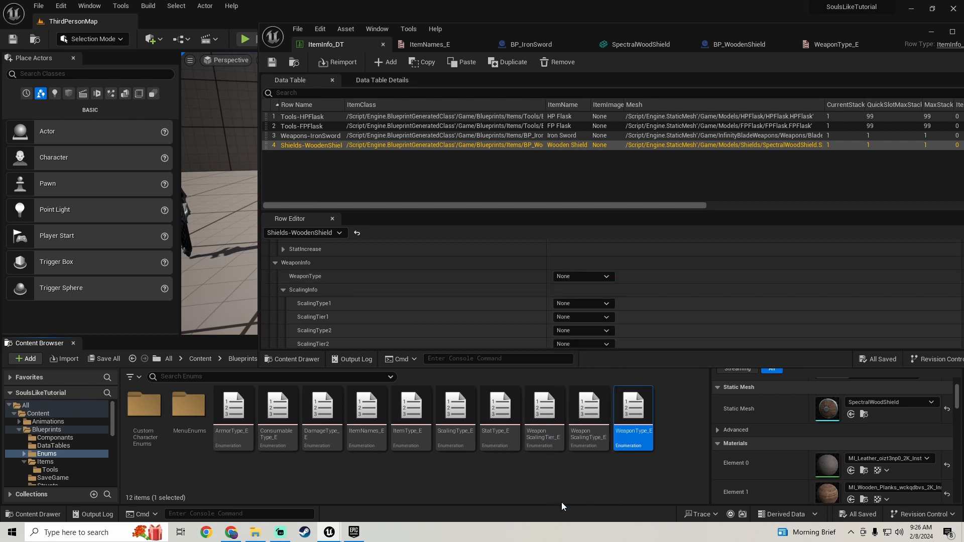
scroll(454, 309, "down", 1)
left_click(104, 358)
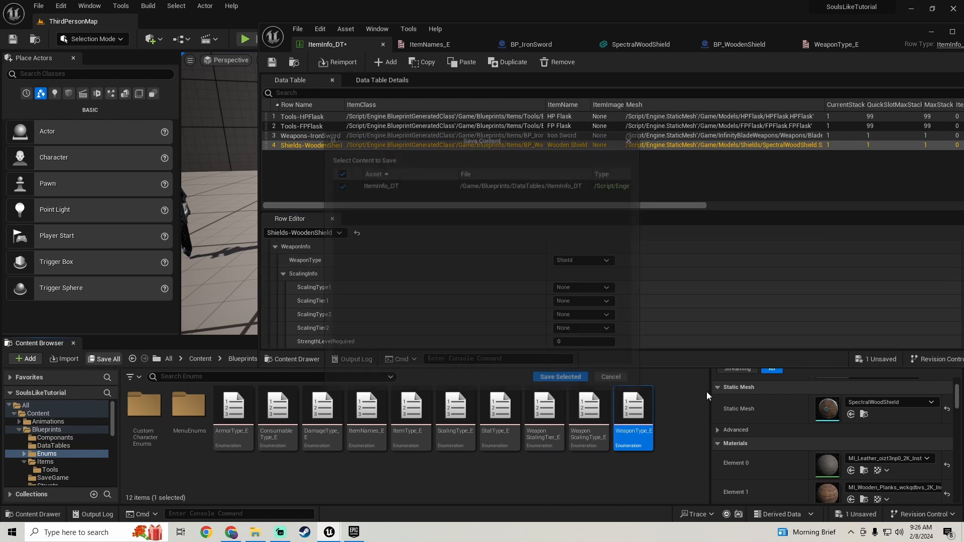
left_click(567, 380)
Set the wooden shield row's PhysicalDamage, StrikeDamage, SlashDamage and PierceDamage to 50 each.
scroll(356, 299, "down", 3)
scroll(356, 296, "down", 3)
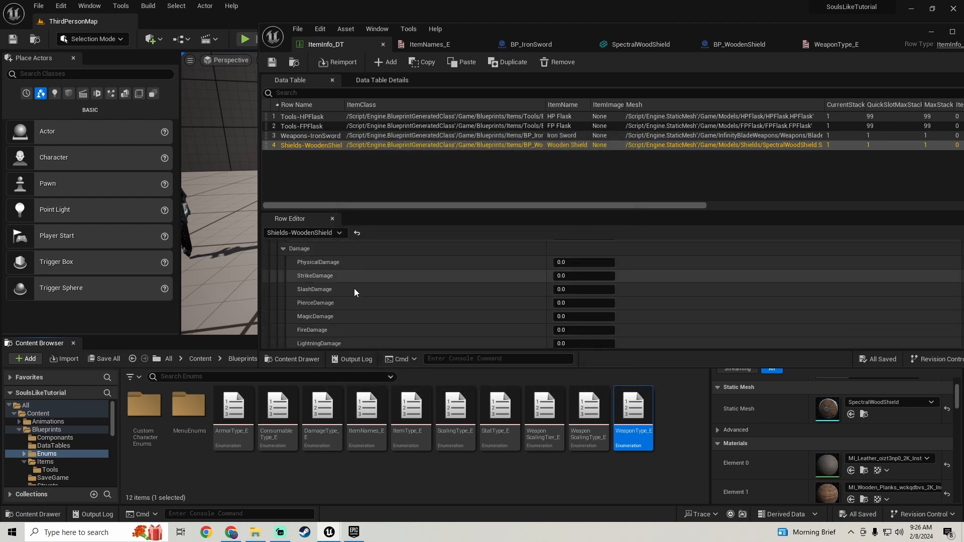
scroll(355, 288, "down", 2)
scroll(452, 301, "up", 2)
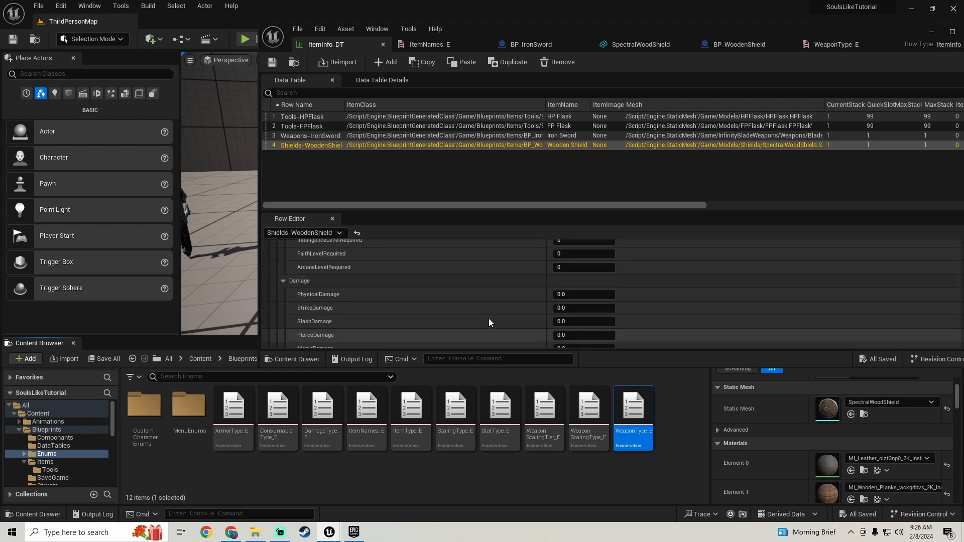
left_click(582, 295)
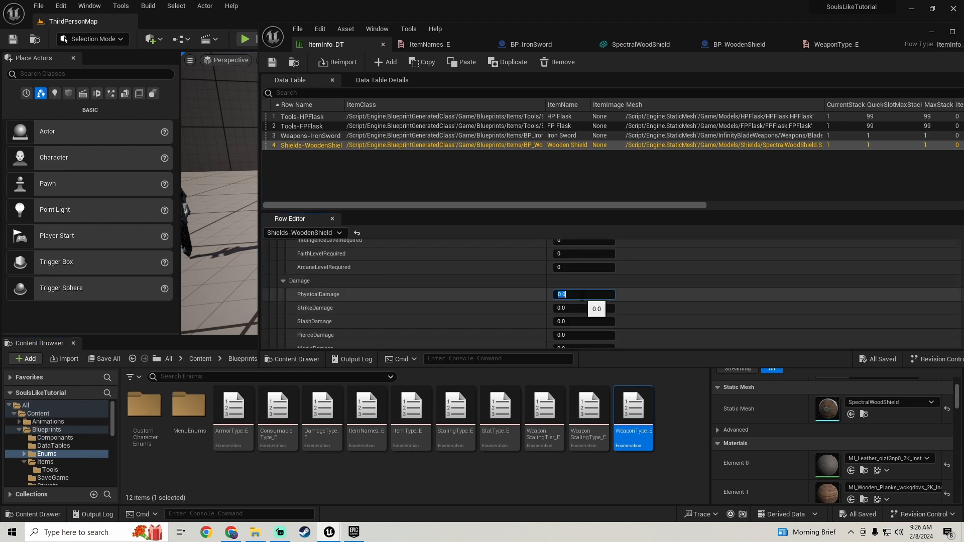
type("50")
key("Return")
key("ctrl+c")
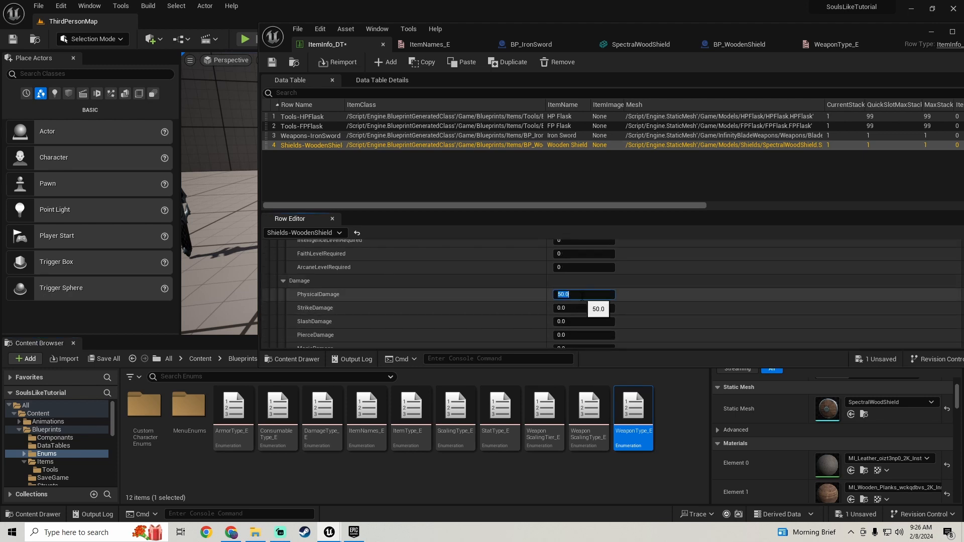
left_click(568, 309)
key("ctrl+v")
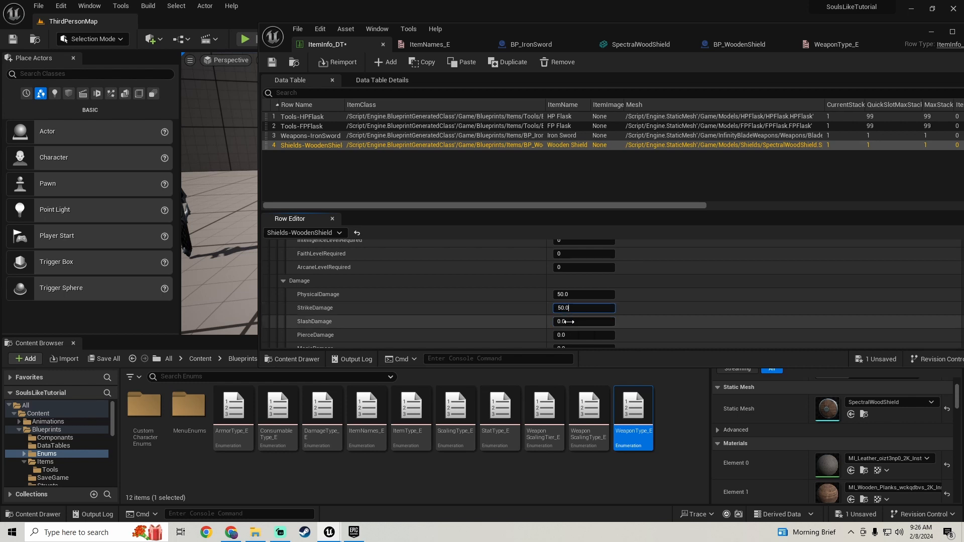
left_click(569, 322)
key("ctrl+v")
scroll(505, 309, "down", 1)
left_click(581, 320)
key("ctrl+v")
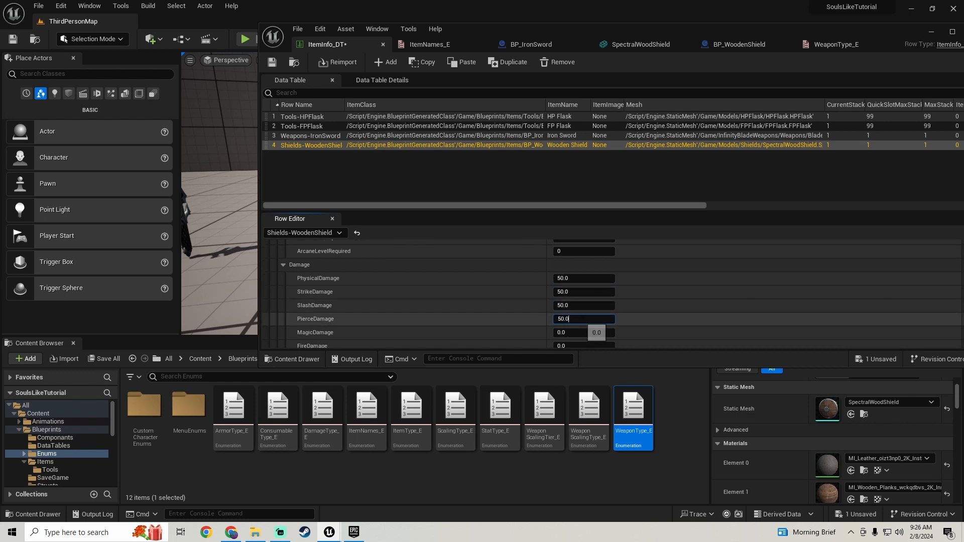
Set the wooden shield row's MagicDamage, FireDamage, LightningDamage and HolyDamage to 50 each, and save the data table.
scroll(502, 307, "down", 1)
left_click(586, 301)
key("ctrl+v")
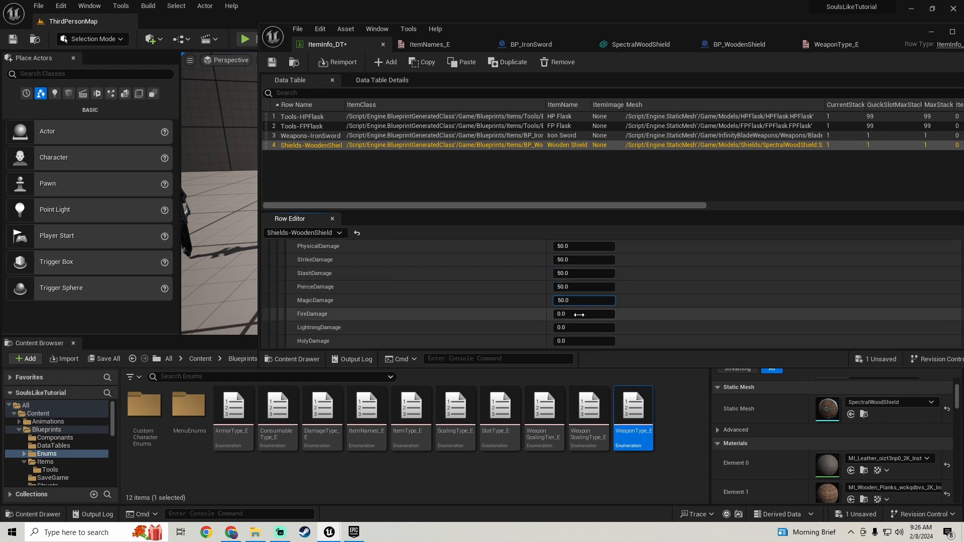
left_click(579, 314)
key("ctrl+v")
key("Tab")
key("ctrl+v")
left_click(600, 341)
key("ctrl+v")
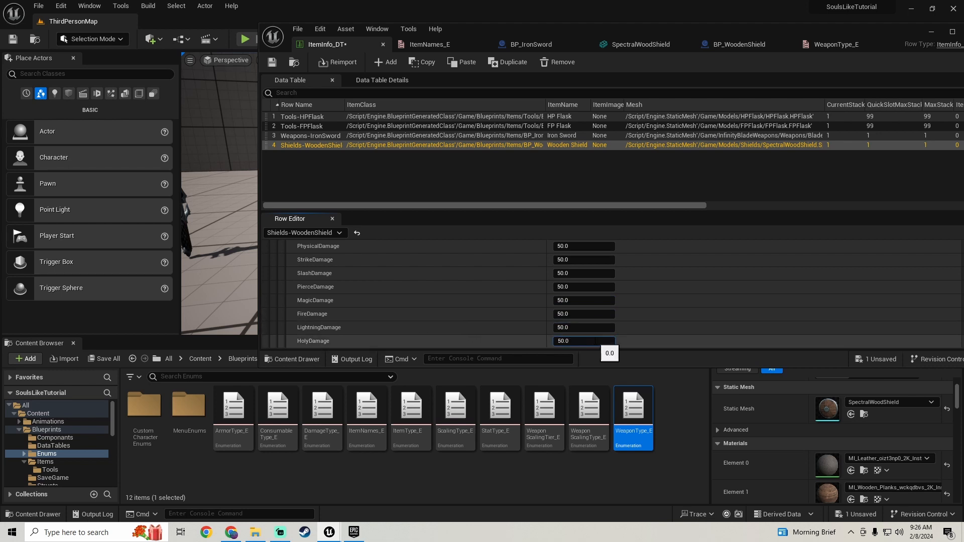
key("Return")
left_click(101, 361)
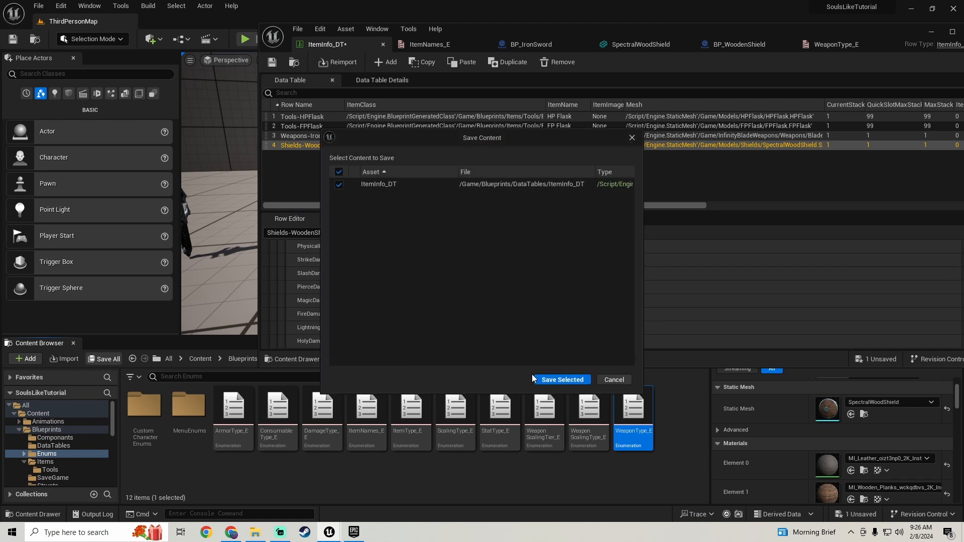
left_click(564, 380)
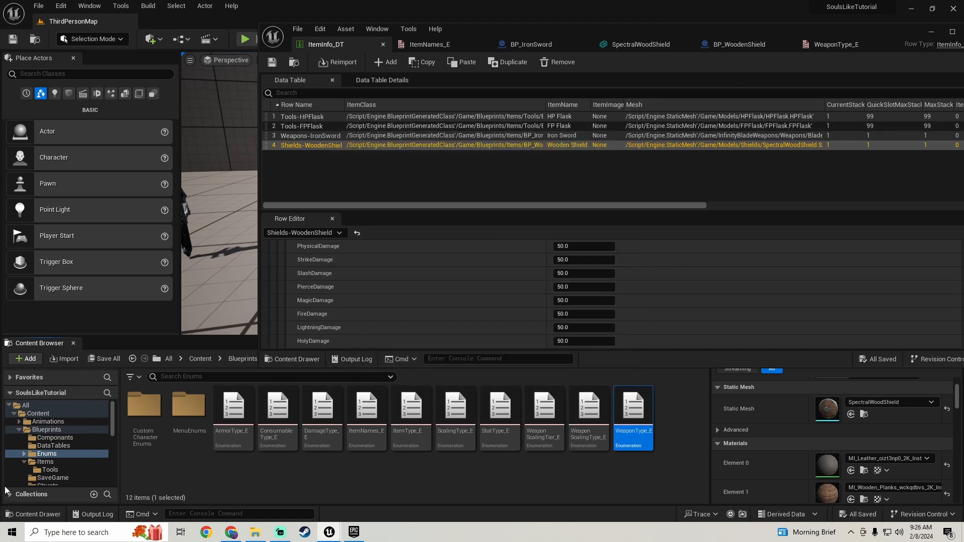
Open BaseItem_BP from the Blueprints/Items folder and compile it.
left_click(46, 430)
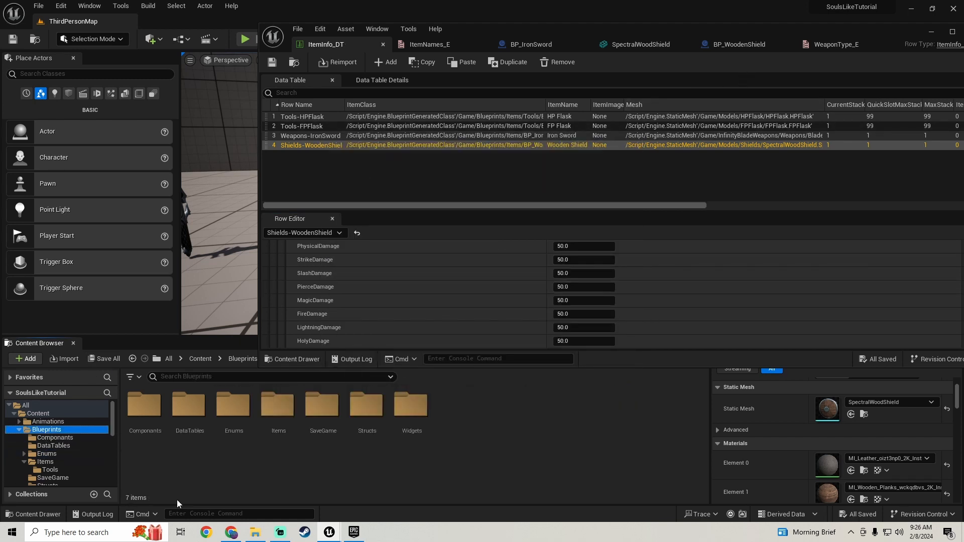
double_click(275, 412)
double_click(201, 435)
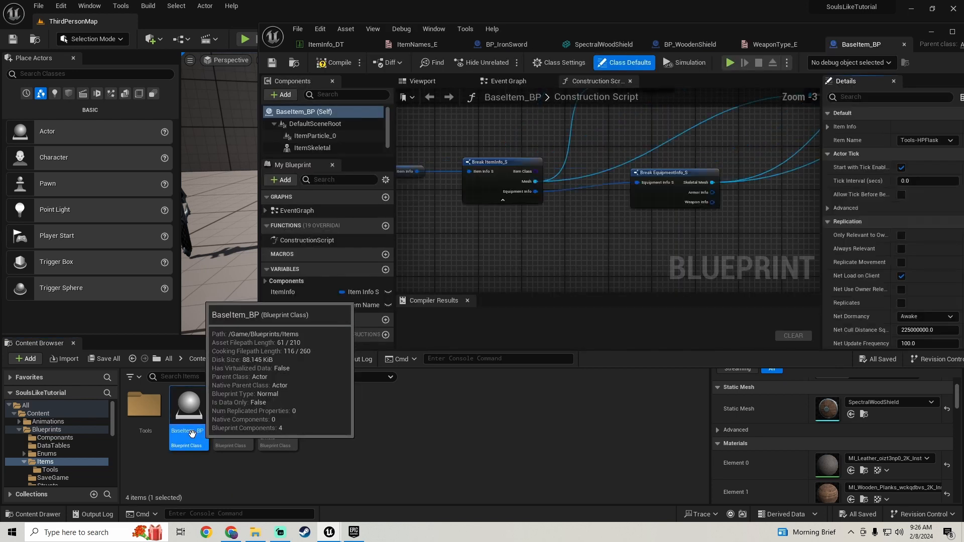
left_click(337, 64)
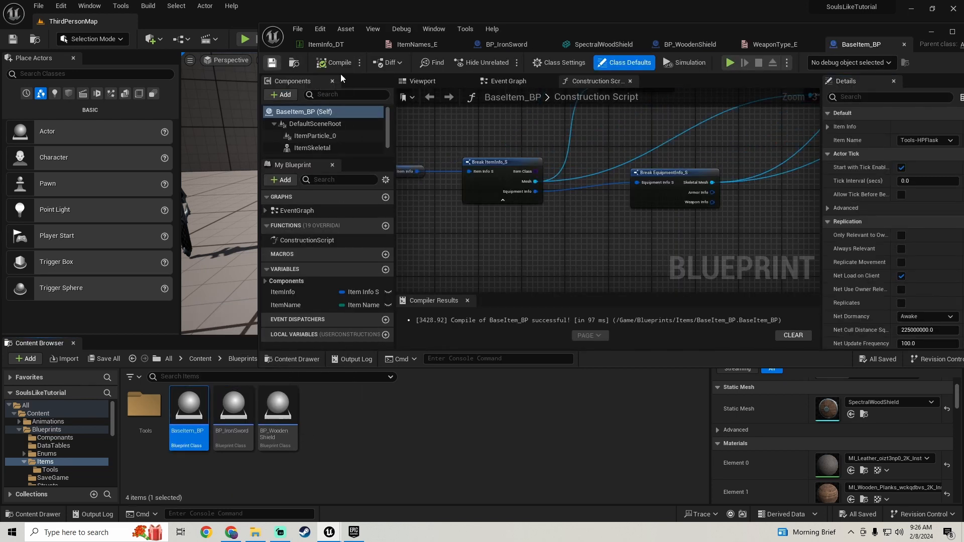
left_click(675, 44)
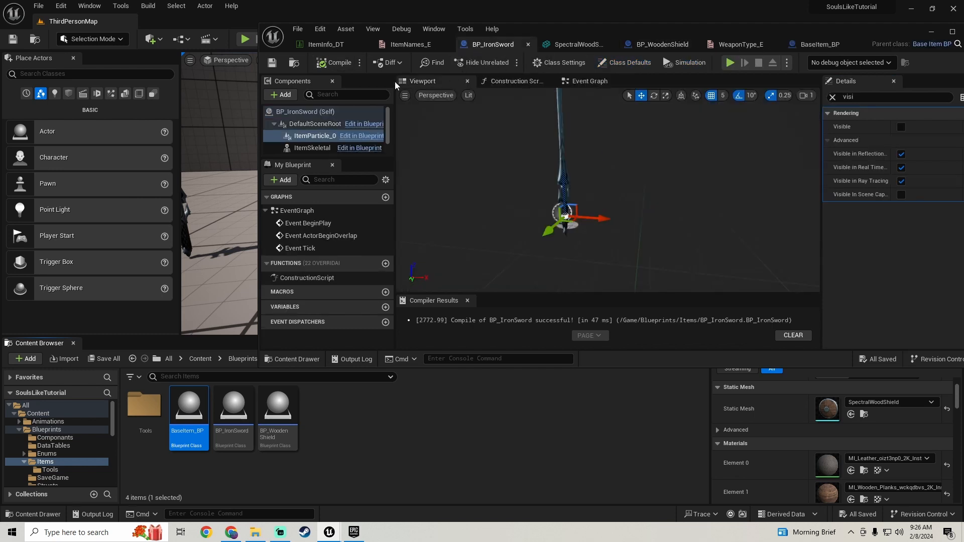
left_click(835, 40)
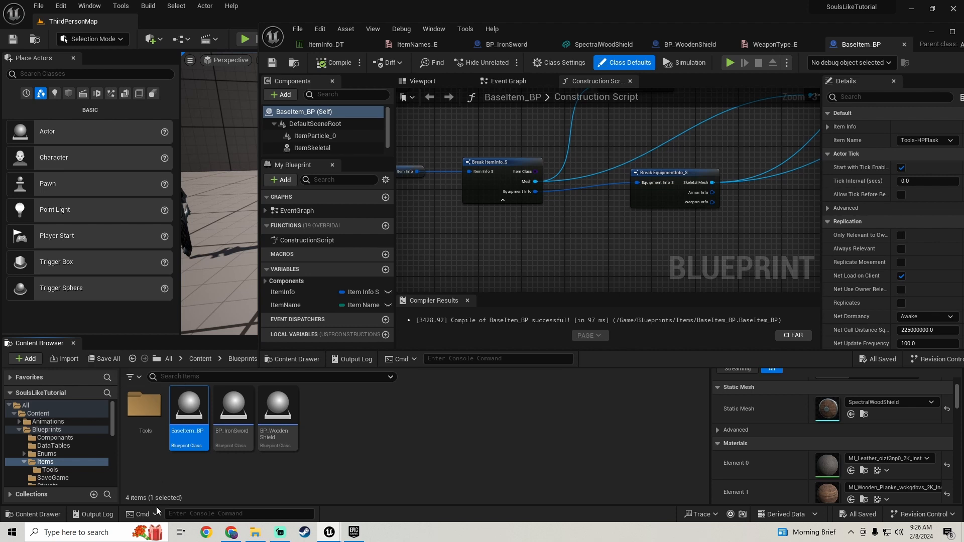
Replace the SpectralWoodShield static mesh in the level with a BP_WoodenShield actor placed beside the flasks.
left_click(928, 32)
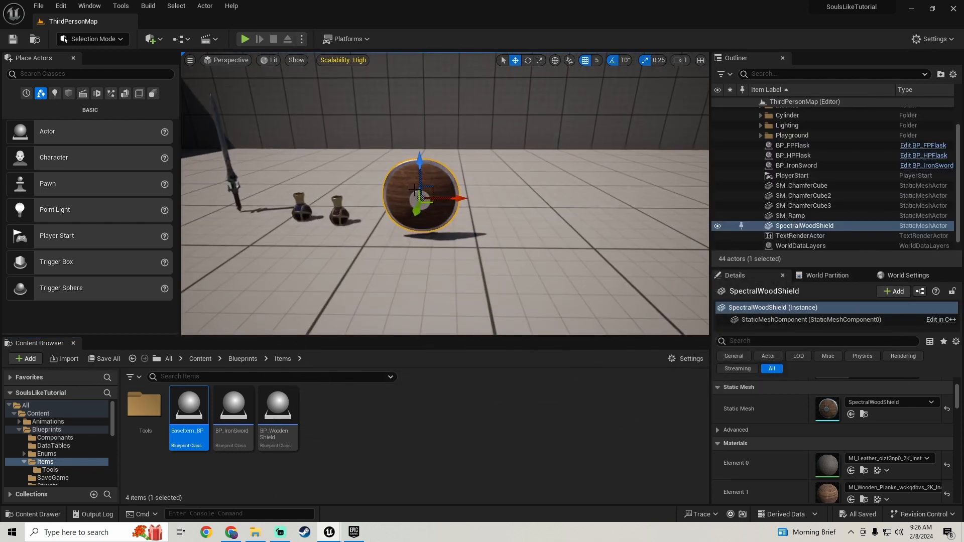
key("Delete")
left_click_drag(277, 412, 428, 161)
mouse_move(479, 262)
right_mouse_down()
mouse_move(427, 257)
mouse_move(479, 263)
right_mouse_up()
Open the BP_WoodenShield blueprint, clear its Details search filter and check the shield in the viewport.
double_click(268, 442)
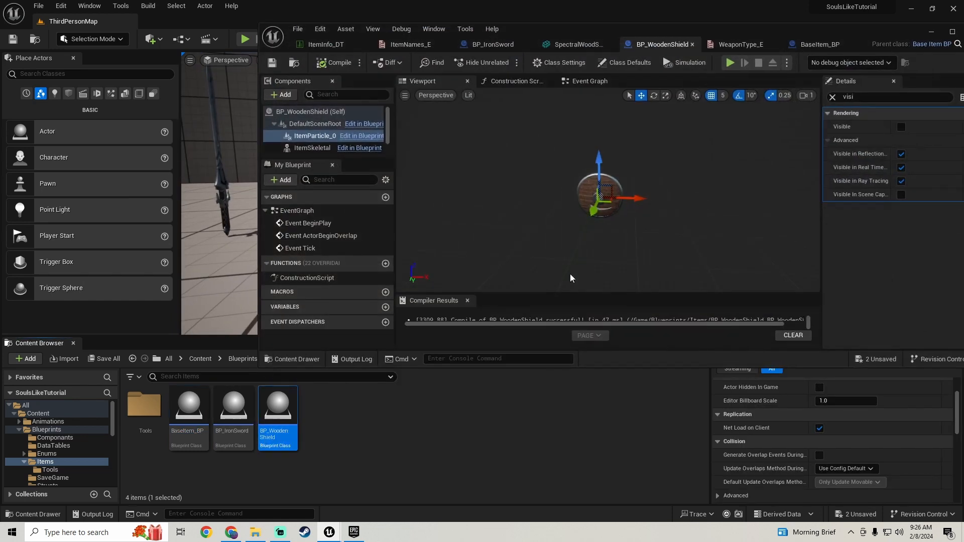
left_click(868, 97)
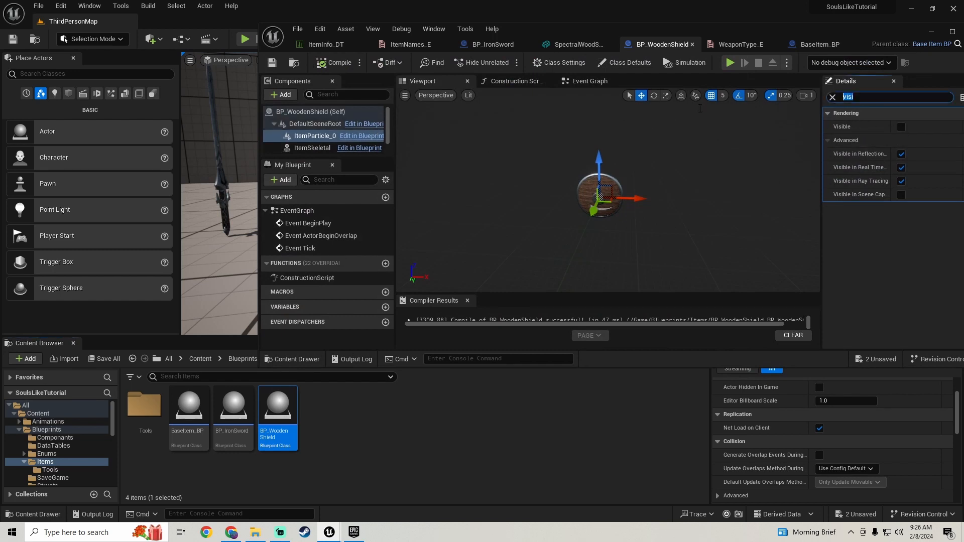
key("BackSpace")
left_click_drag(848, 33, 756, 62)
scroll(487, 167, "down", 2)
scroll(487, 167, "down", 2)
right_click_drag(486, 167, 505, 155)
key("w")
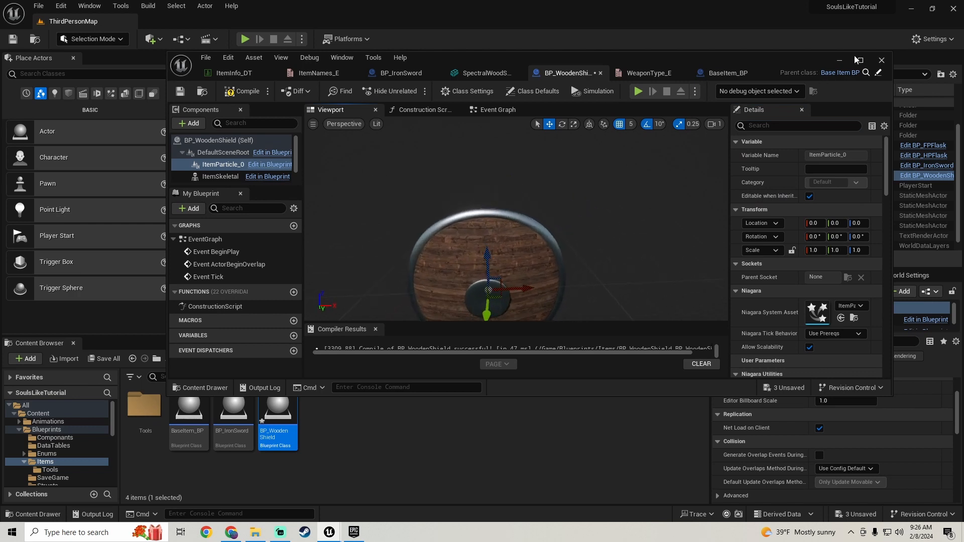
left_click(841, 60)
Show the sword, flasks and shield in game view in the level viewport, and save all modified content.
mouse_move(547, 302)
right_mouse_down()
mouse_move(525, 306)
mouse_move(540, 303)
right_mouse_up()
key("s")
key("w")
right_click_drag(437, 182, 419, 183)
key("s")
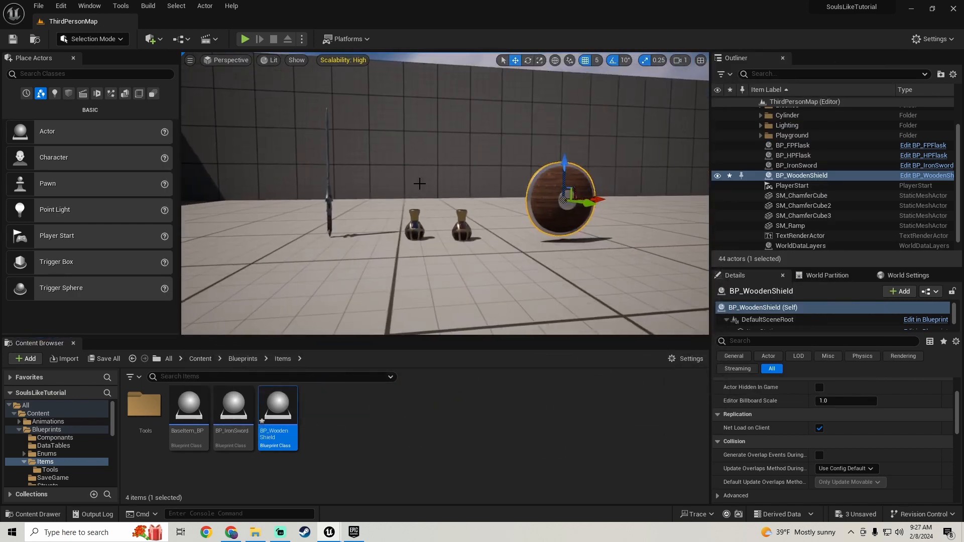
key("g")
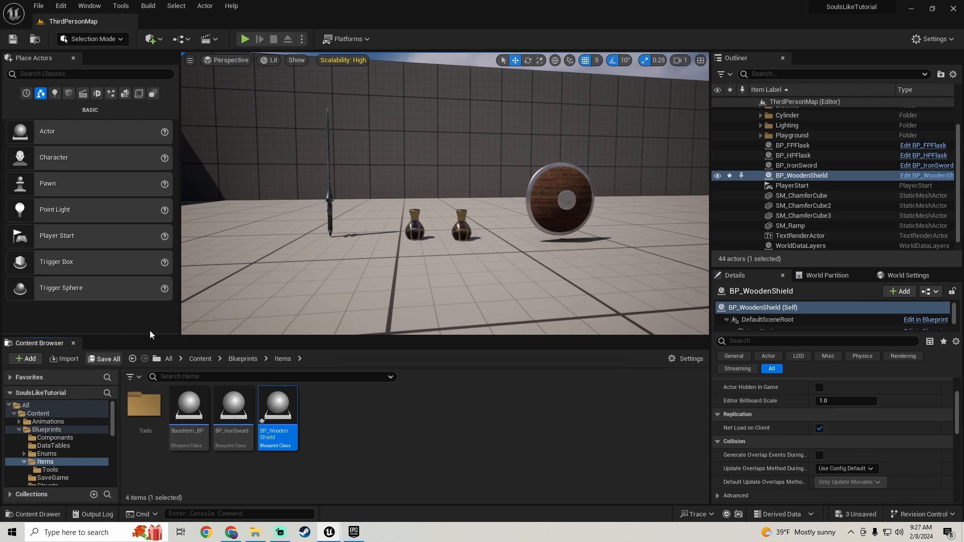
key("ctrl+shift+s")
left_click(559, 378)
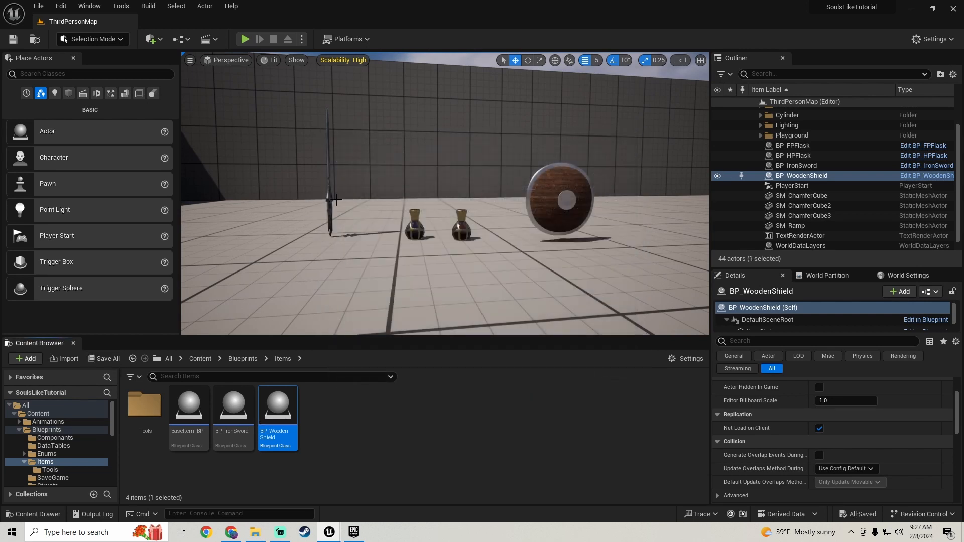
Rotate the BP_IronSword actor about -150 degrees around the vertical axis and display the level in game view.
left_click(333, 201)
key("e")
left_click_drag(351, 227, 301, 230)
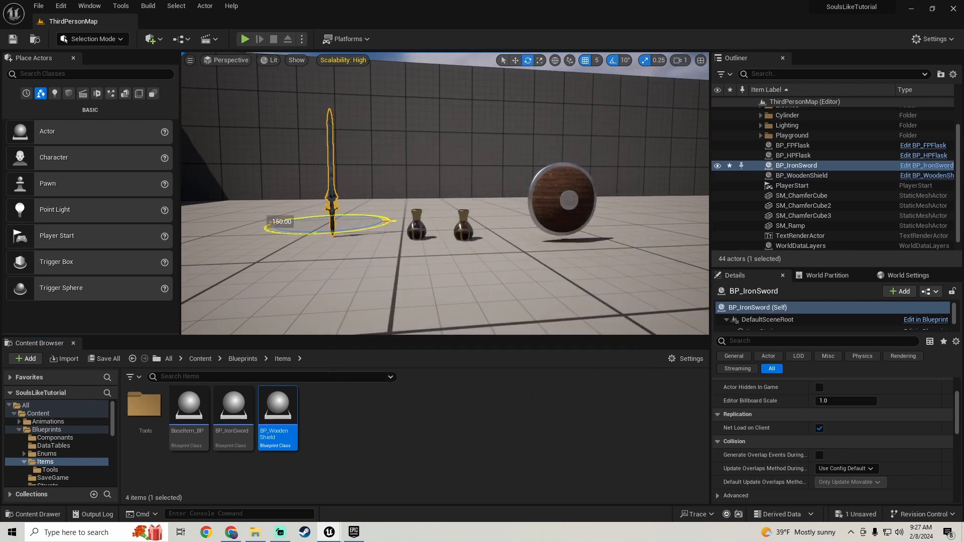
key("g")
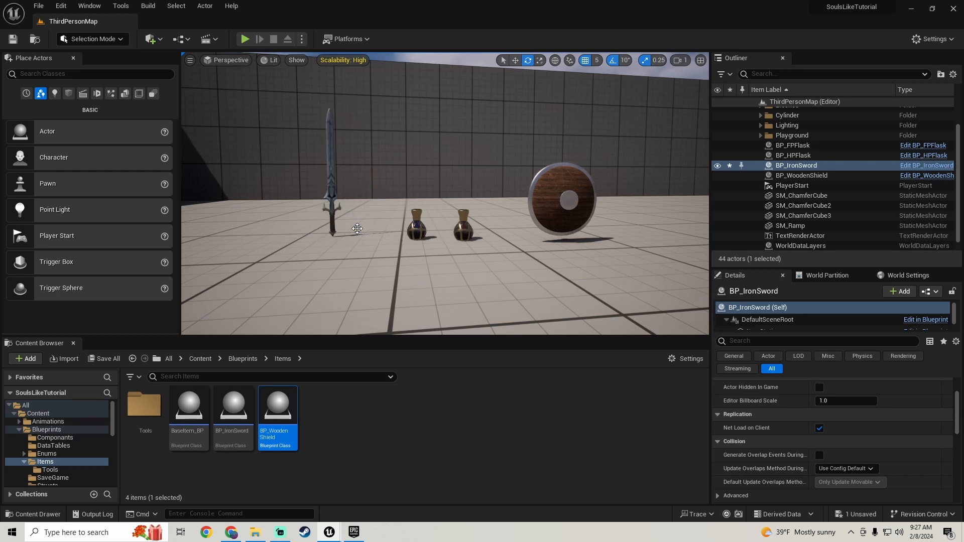
Examine the sword, both flasks and the wooden shield together in the full-screen level viewport.
key("F11")
right_click_drag(534, 252, 506, 283)
key("w")
key("s")
key("w")
key("s")
key("w")
key("s")
key("w")
key("s")
key("s")
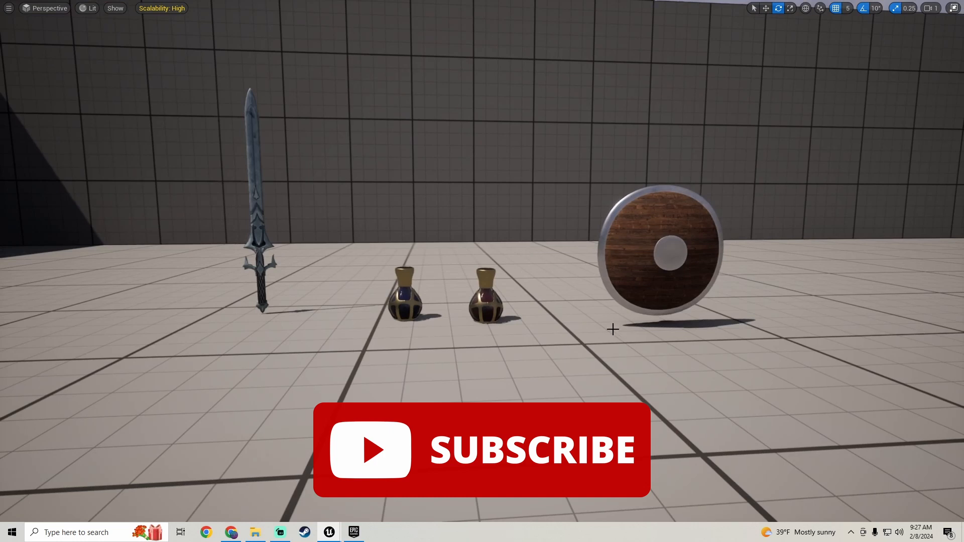